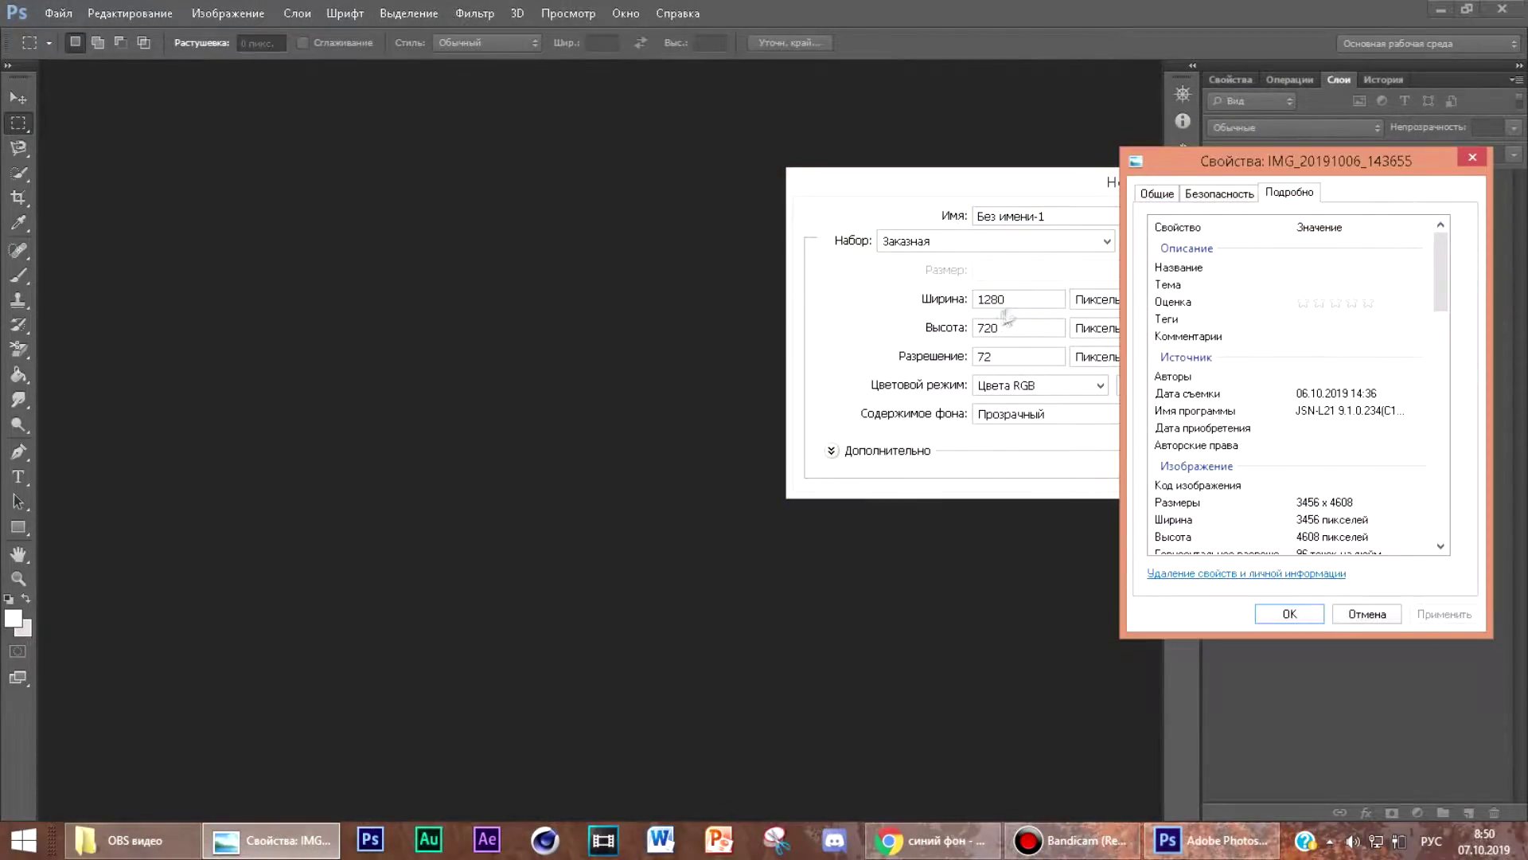
# Step: Create a new document 3456 pixels wide and 4608 pixels high, matching the photo's dimensions
pyautogui.click(1006, 316)
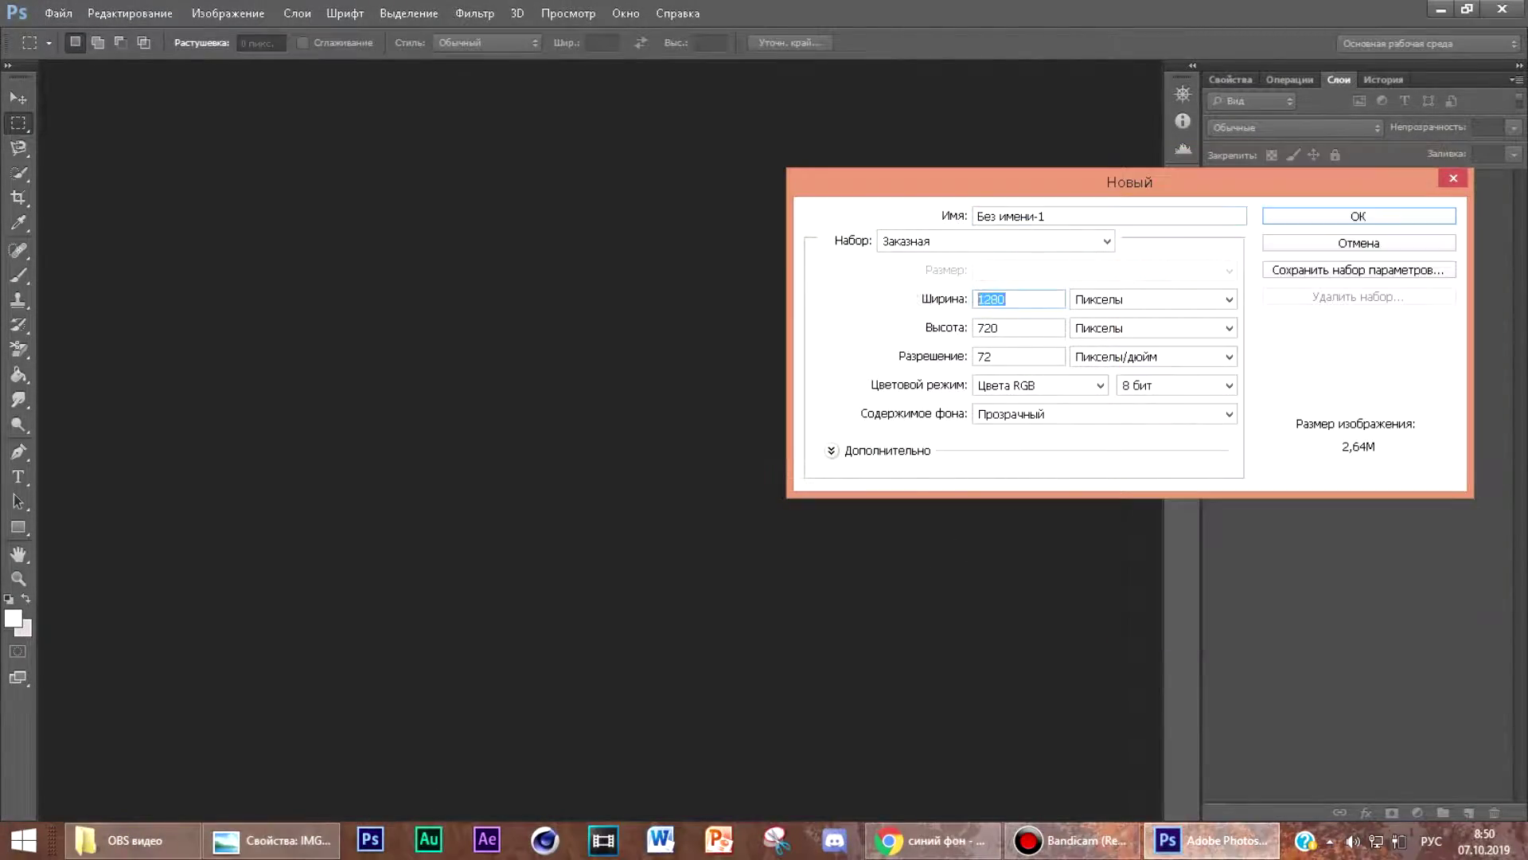
pyautogui.click(271, 841)
pyautogui.click(1017, 332)
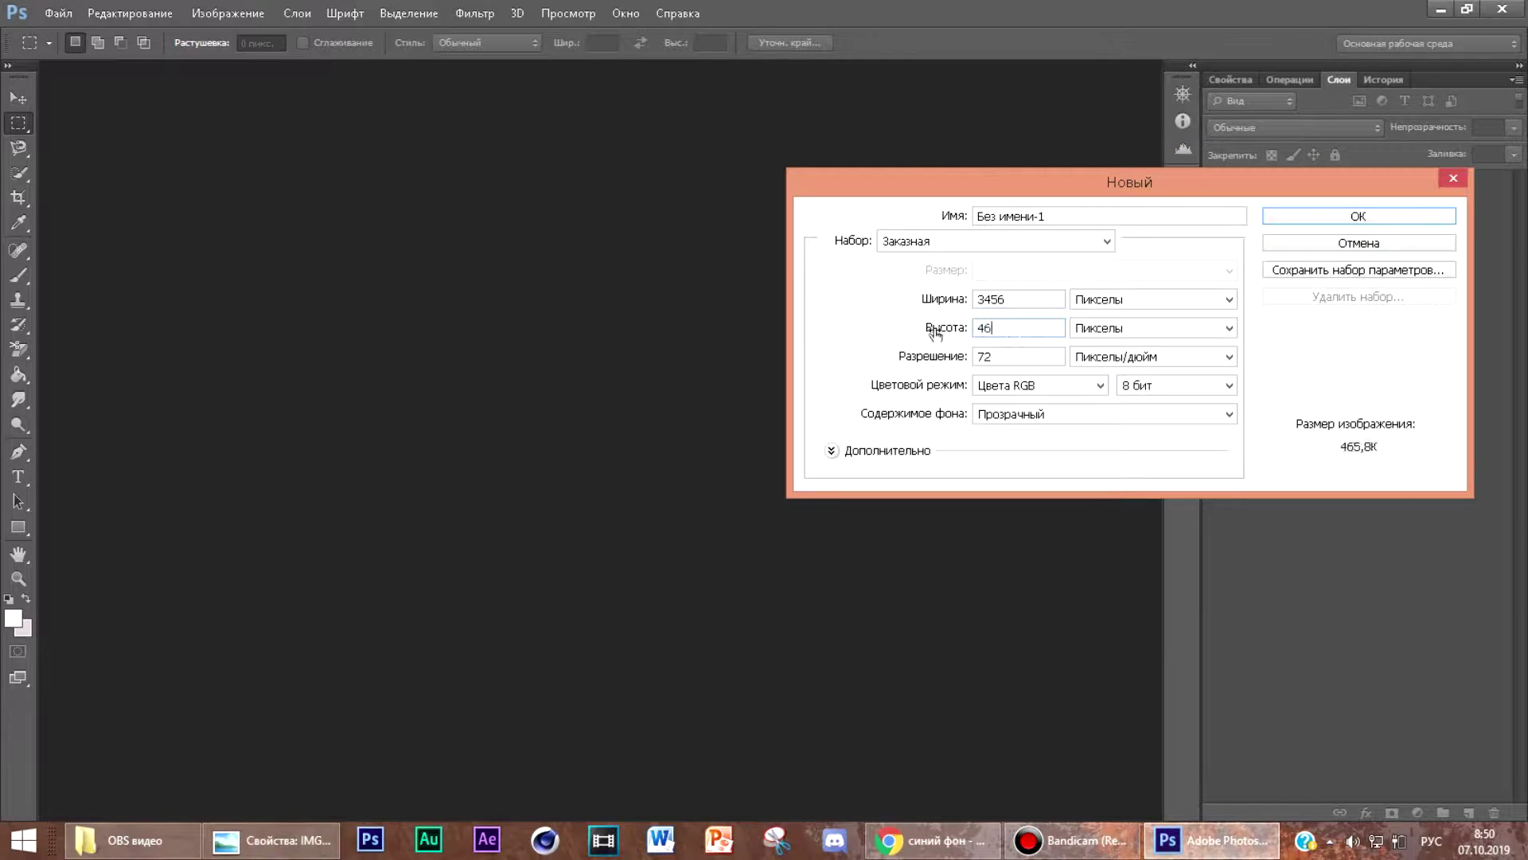
pyautogui.click(211, 840)
pyautogui.click(1289, 614)
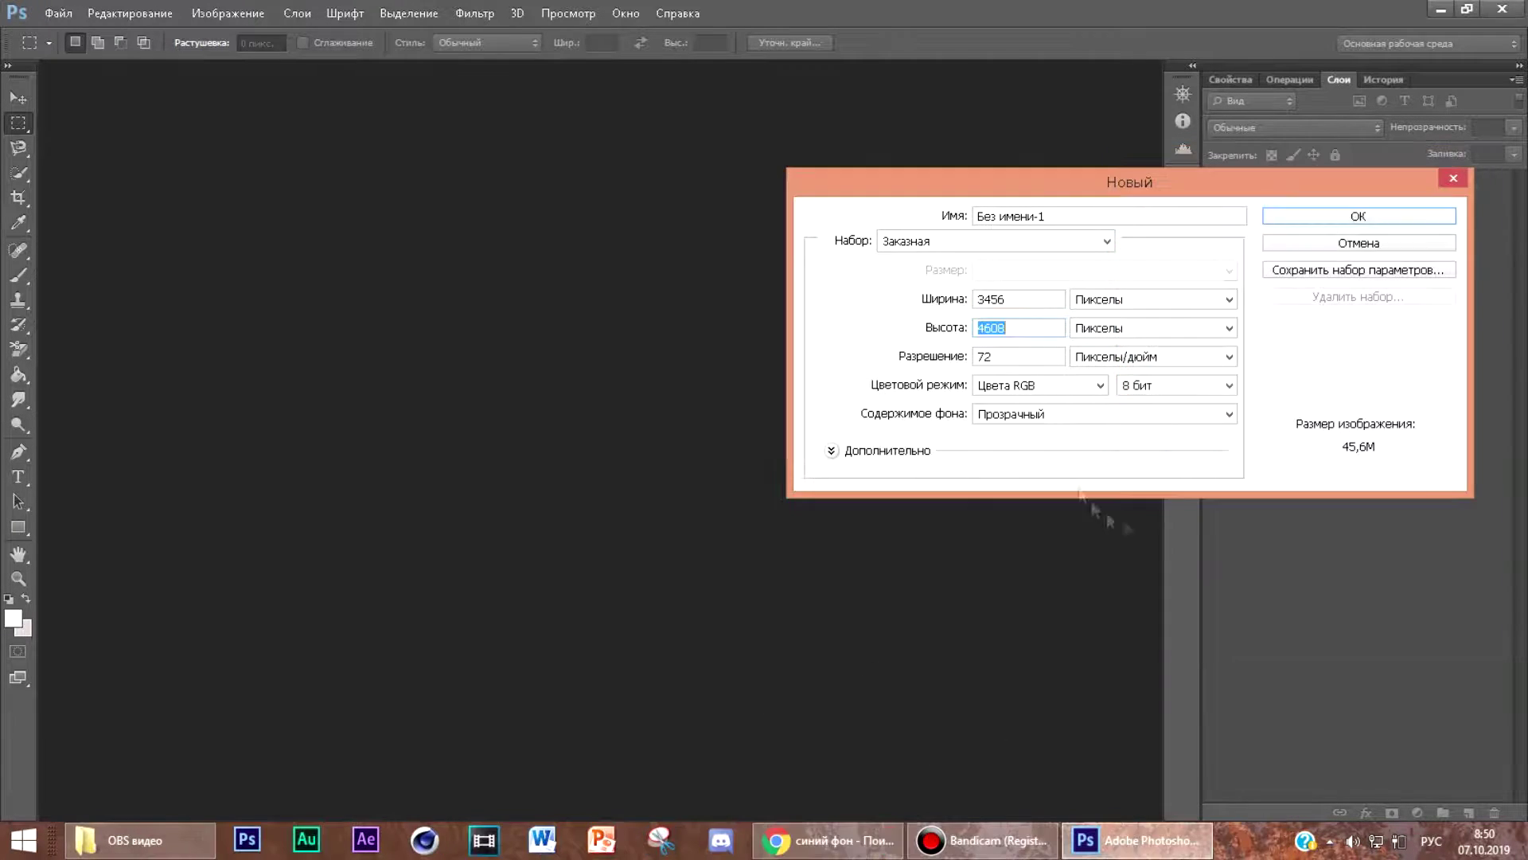
pyautogui.click(1358, 212)
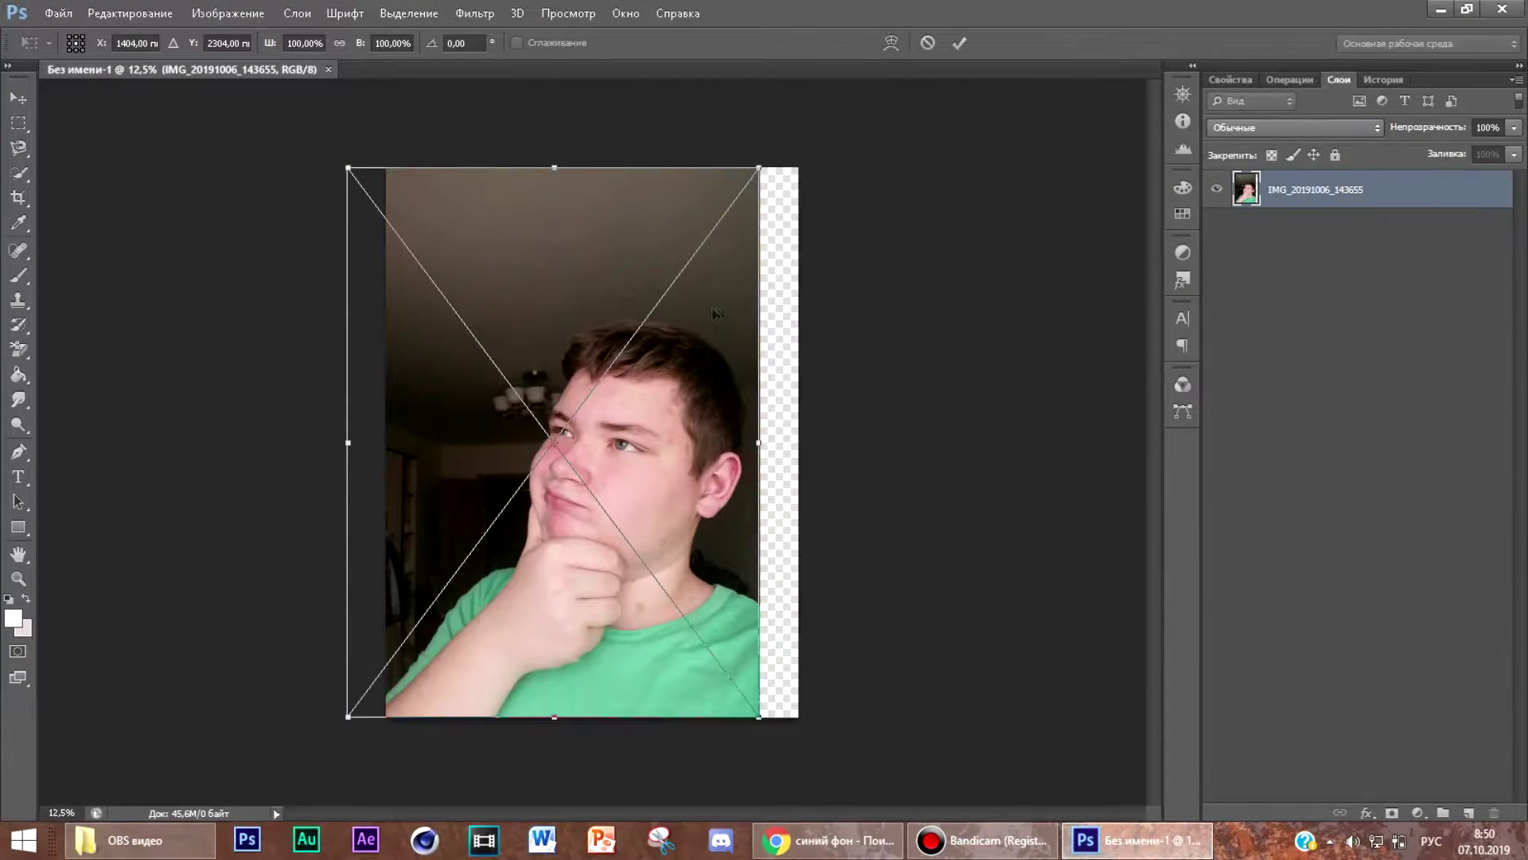
# Step: Align the placed photo IMG_20191006_143655 with the canvas so it fills the document, and commit the placement
pyautogui.moveTo(714, 313); pyautogui.dragTo(743, 314)
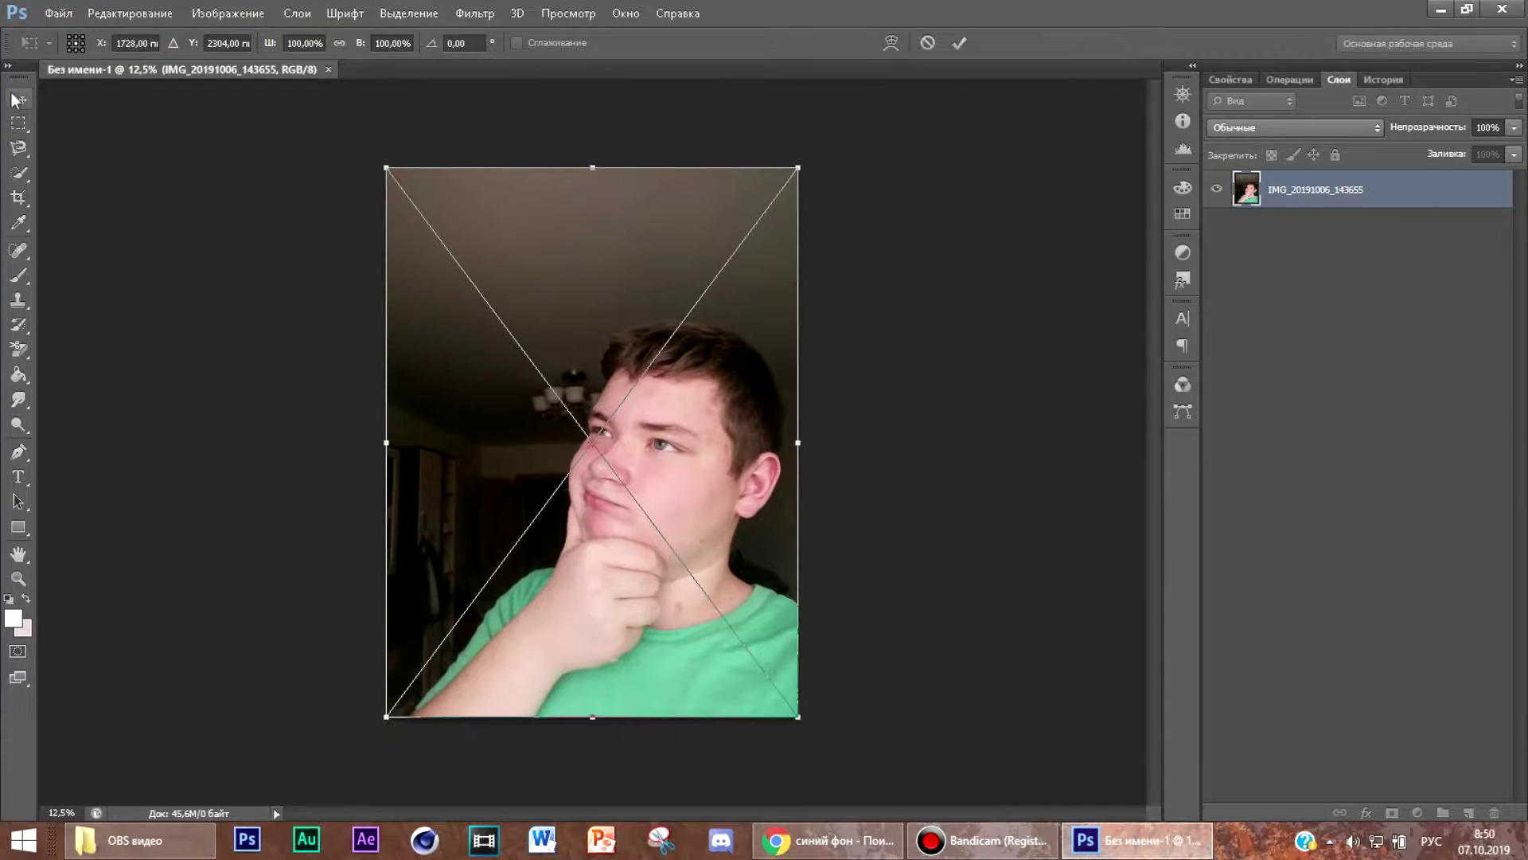
pyautogui.press('Return')
# Step: Start a Pen path at the front hairline and trace the face outline down the forehead to below the eyebrow
pyautogui.press('p')
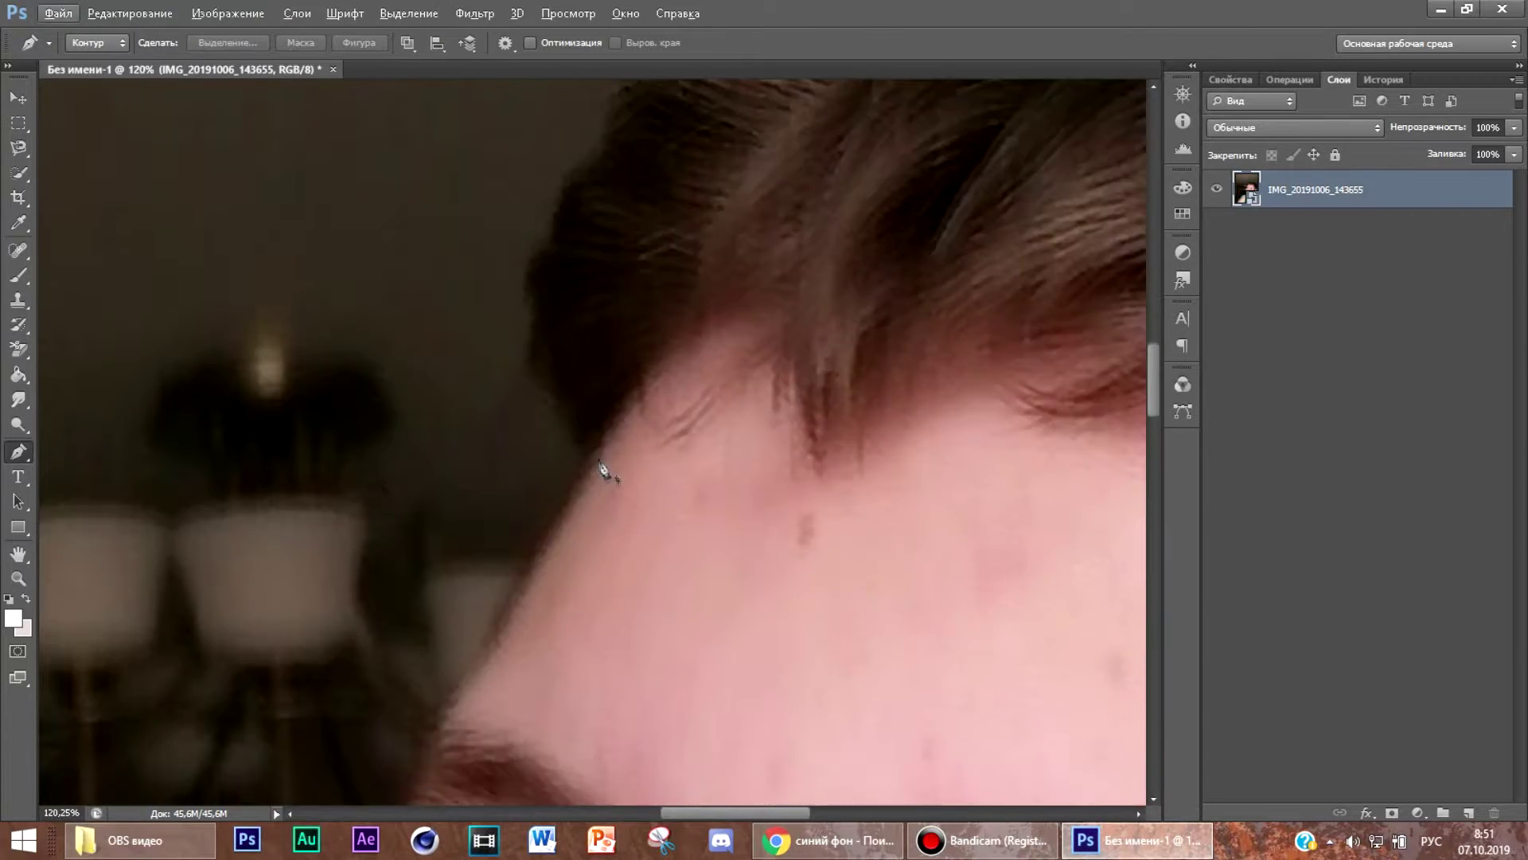
pyautogui.scroll(-2, 599, 460)
pyautogui.click(584, 347)
pyautogui.click(531, 439)
pyautogui.click(503, 488)
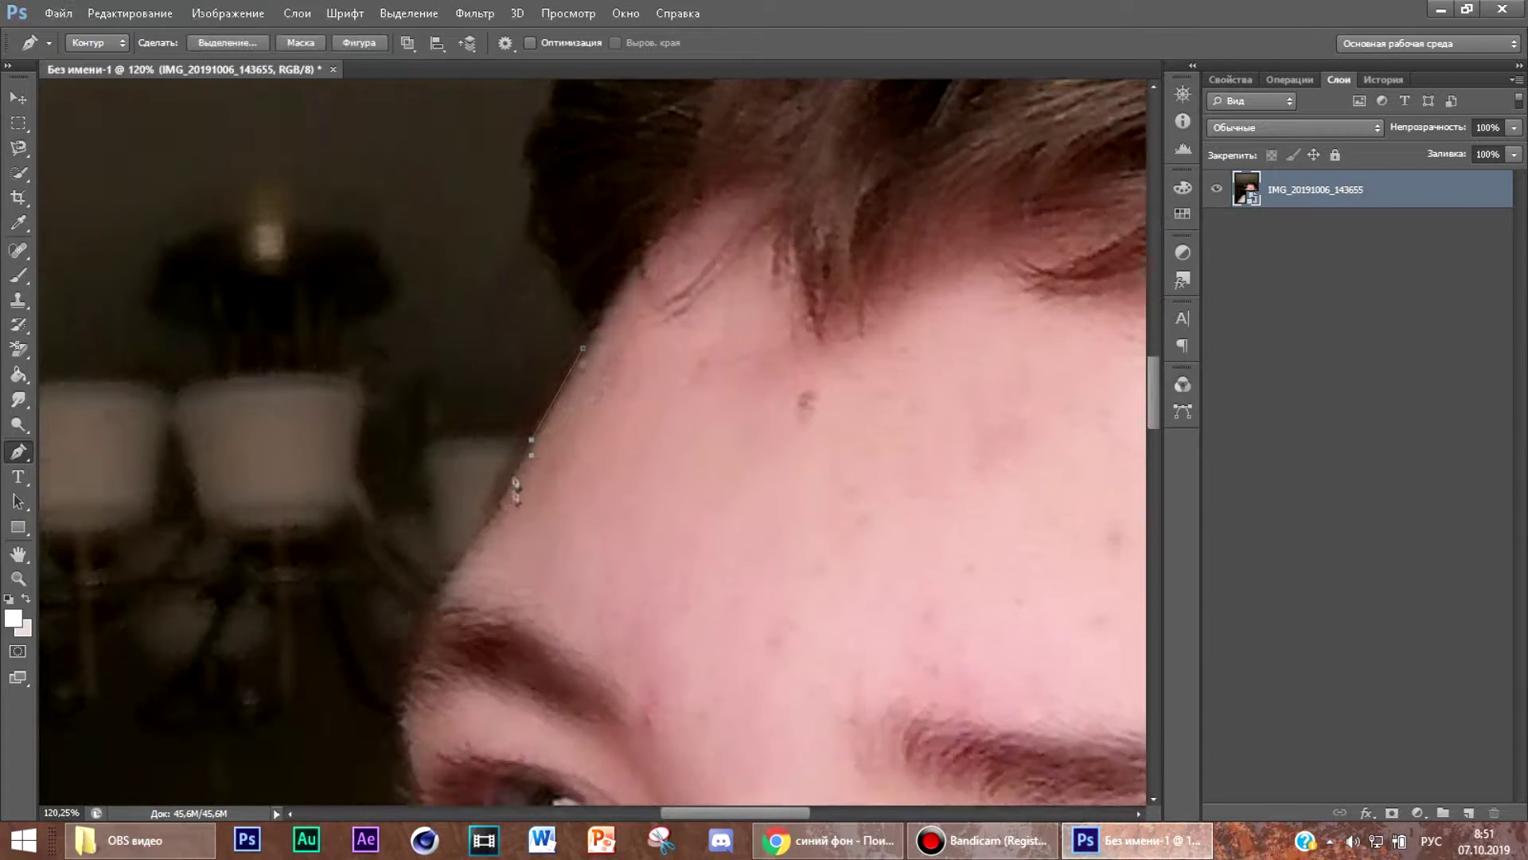
pyautogui.click(496, 513)
pyautogui.click(421, 645)
pyautogui.scroll(-4, 422, 558)
pyautogui.click(403, 475)
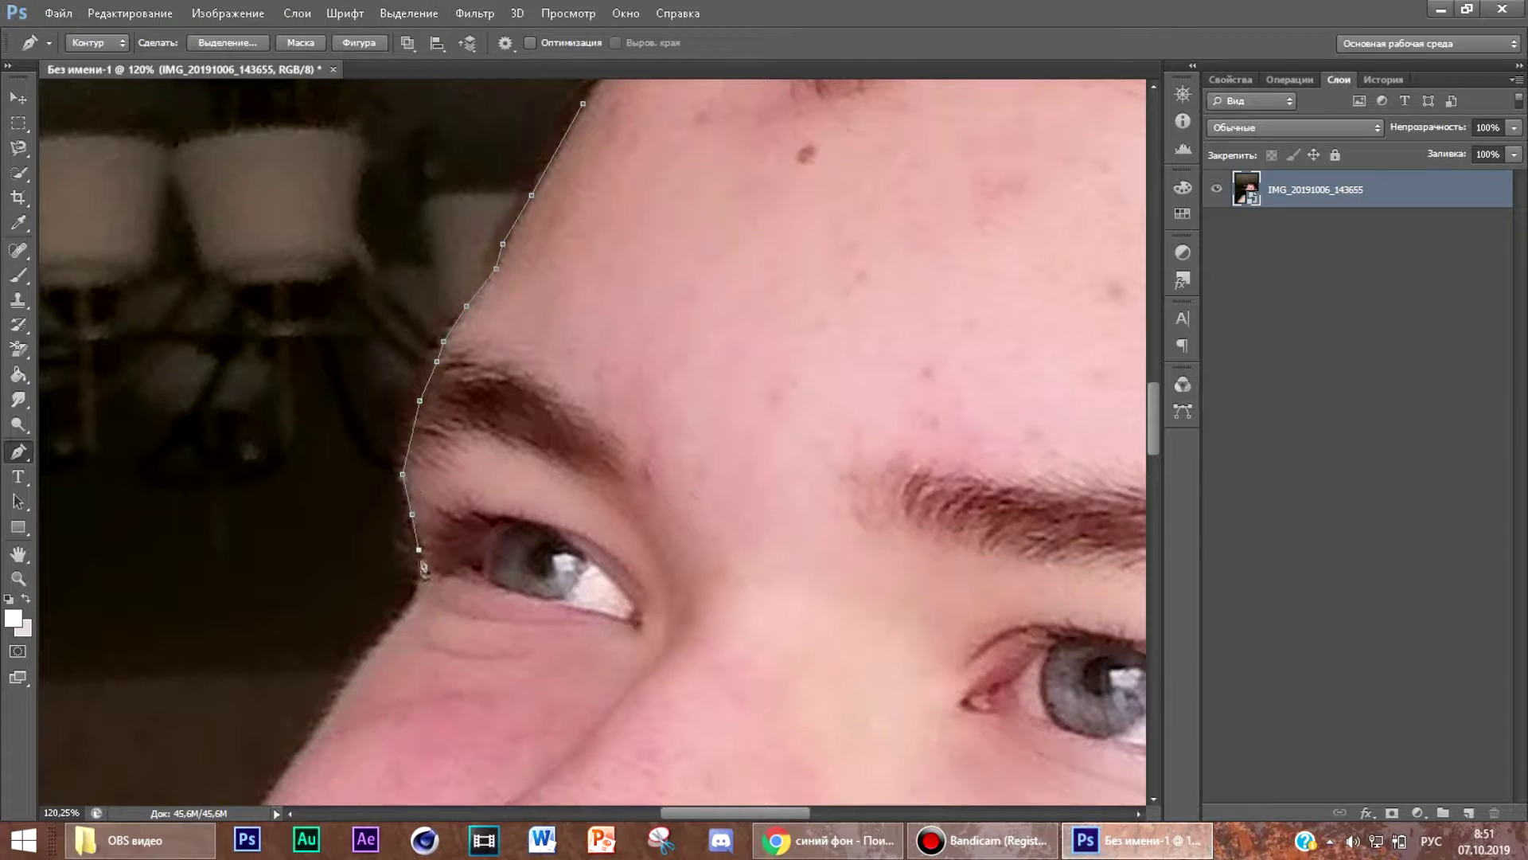
# Step: Continue the Pen path from the eye down along the outer contour of the far cheek
pyautogui.click(367, 659)
pyautogui.scroll(-4, 358, 557)
pyautogui.click(254, 578)
pyautogui.click(234, 641)
pyautogui.scroll(-2, 232, 629)
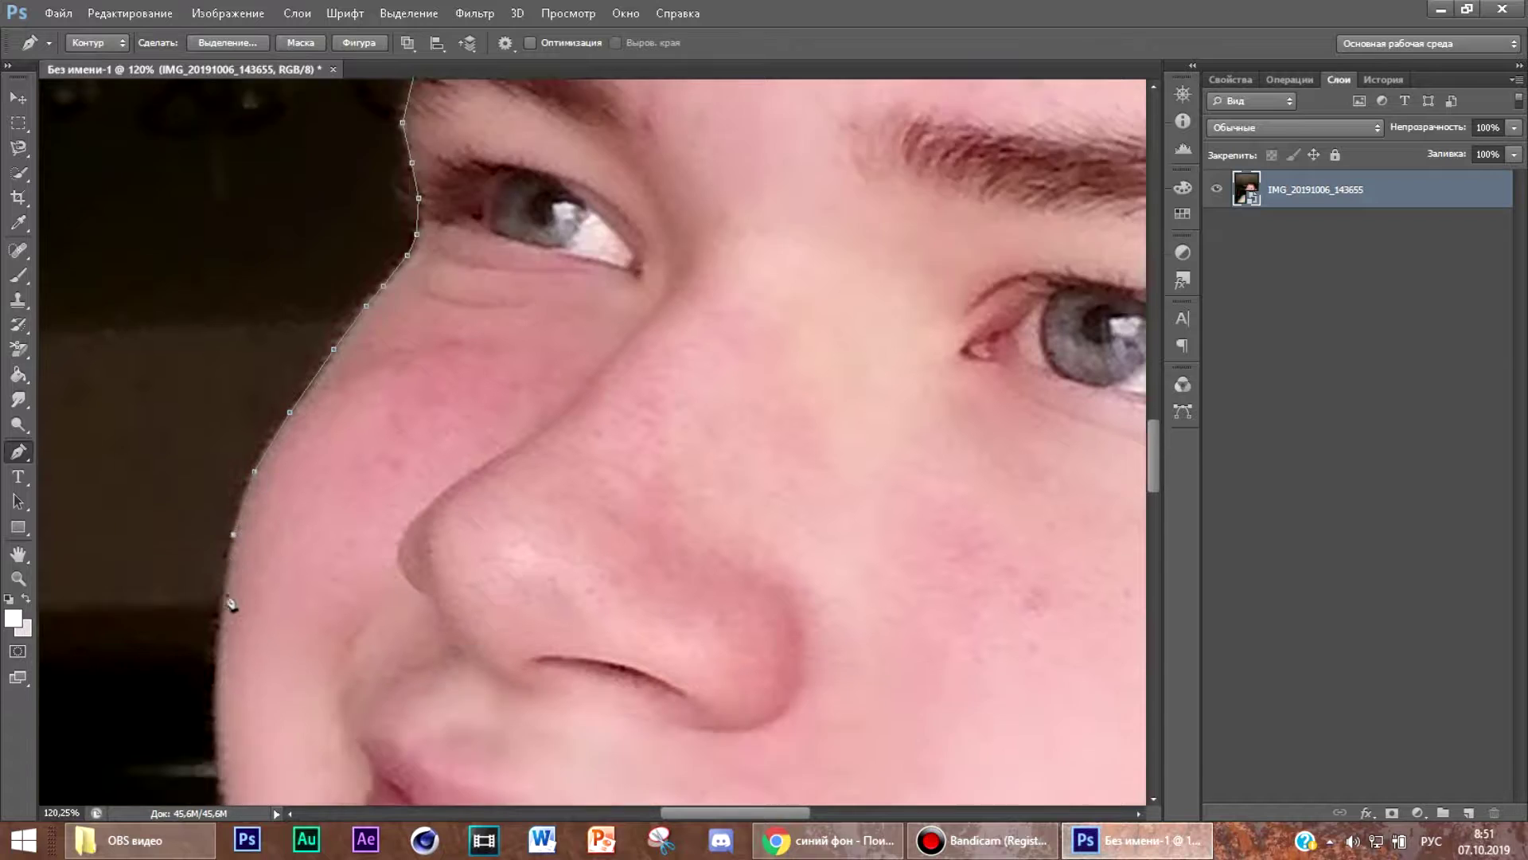
pyautogui.click(218, 616)
pyautogui.scroll(-2, 219, 613)
pyautogui.click(216, 618)
# Step: Extend the path from the lower cheek along the edge of the hand to where the green T-shirt begins
pyautogui.scroll(-4, 239, 624)
pyautogui.click(235, 484)
pyautogui.click(211, 603)
pyautogui.scroll(-2, 211, 602)
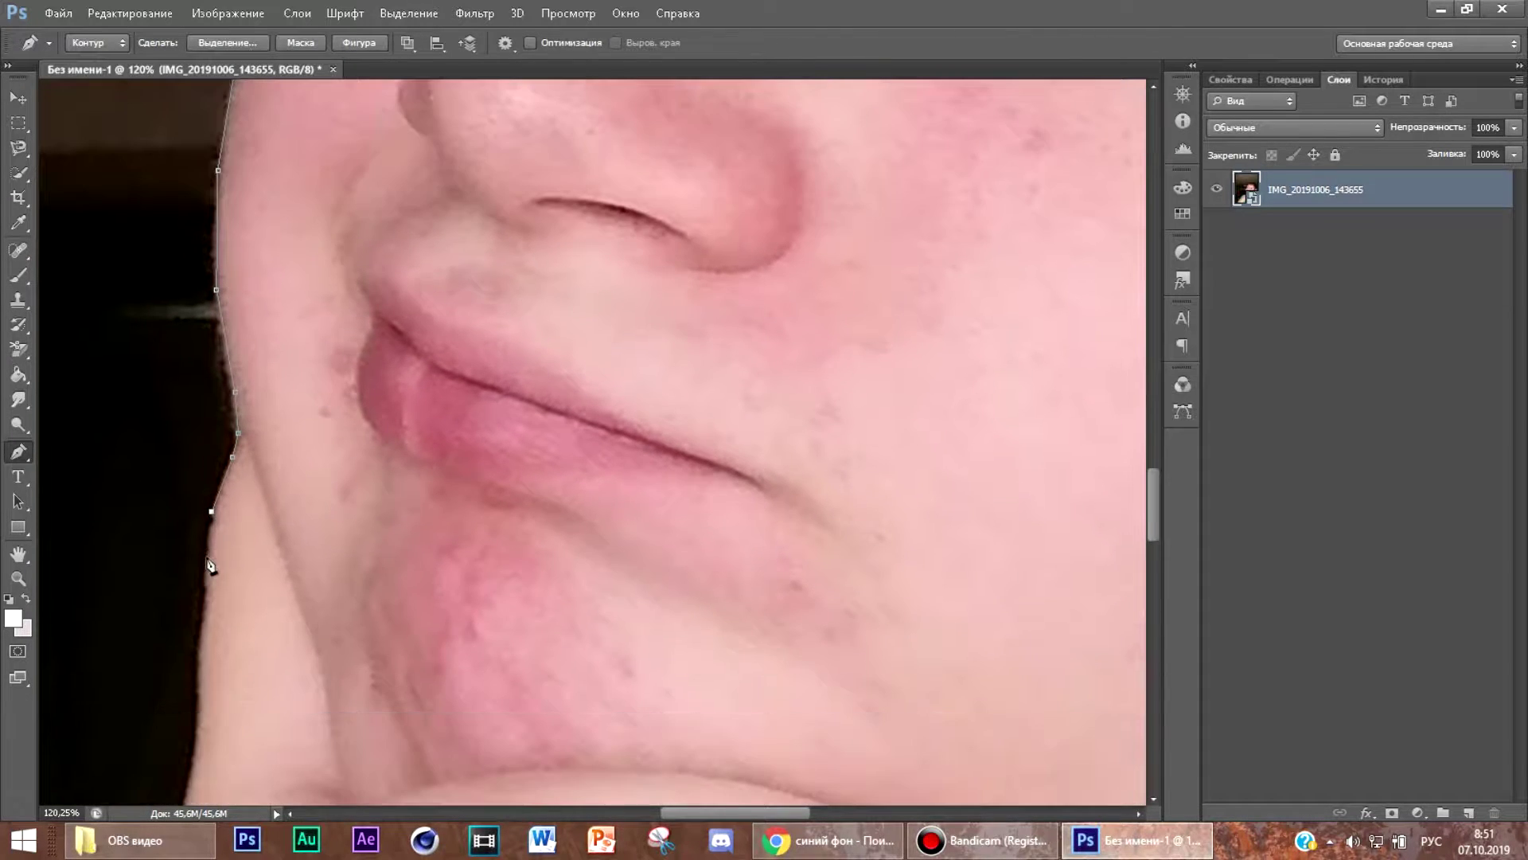
pyautogui.click(197, 671)
pyautogui.scroll(-4, 196, 629)
pyautogui.click(135, 763)
pyautogui.scroll(-6, 127, 716)
pyautogui.click(93, 626)
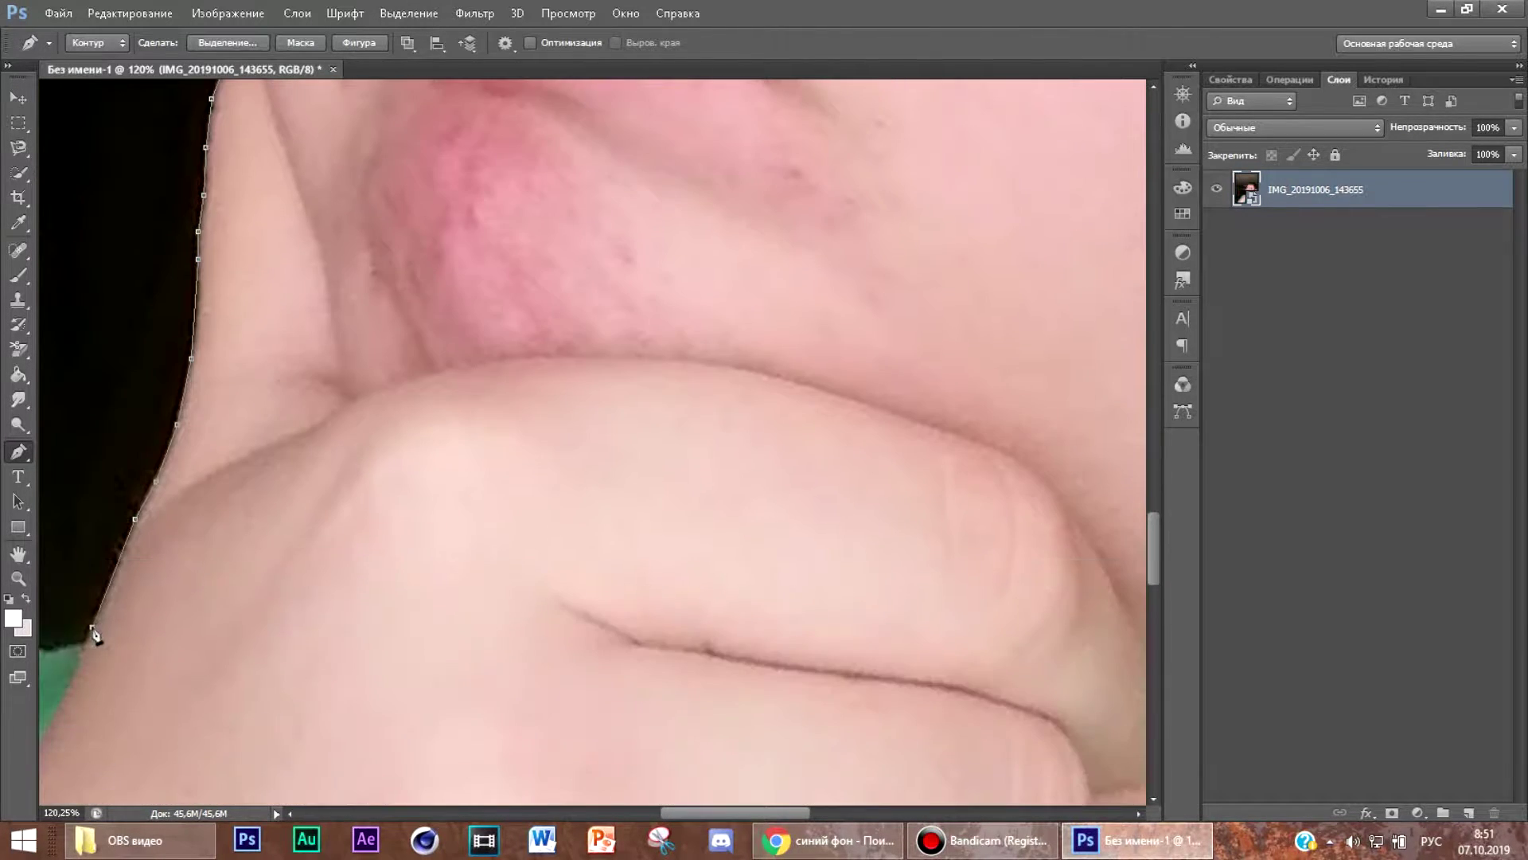
pyautogui.click(81, 648)
# Step: Trace the path along the upper contour of the green T-shirt beside the raised forearm
pyautogui.moveTo(730, 813); pyautogui.dragTo(649, 824)
pyautogui.click(634, 650)
pyautogui.click(600, 650)
pyautogui.click(555, 659)
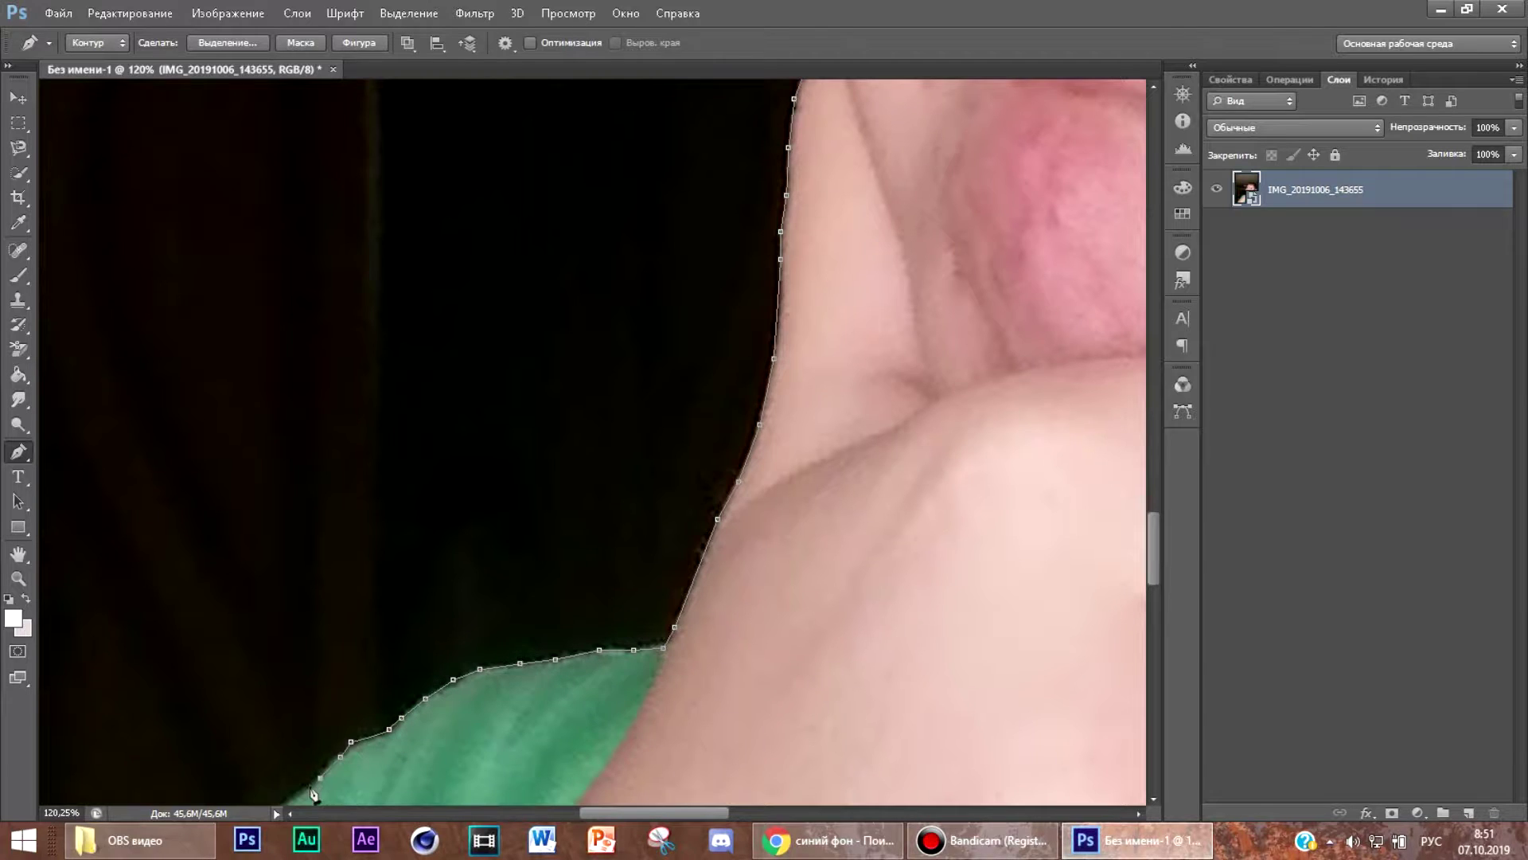
pyautogui.click(309, 788)
pyautogui.scroll(-7, 313, 794)
pyautogui.hscroll(-8, 557, 558)
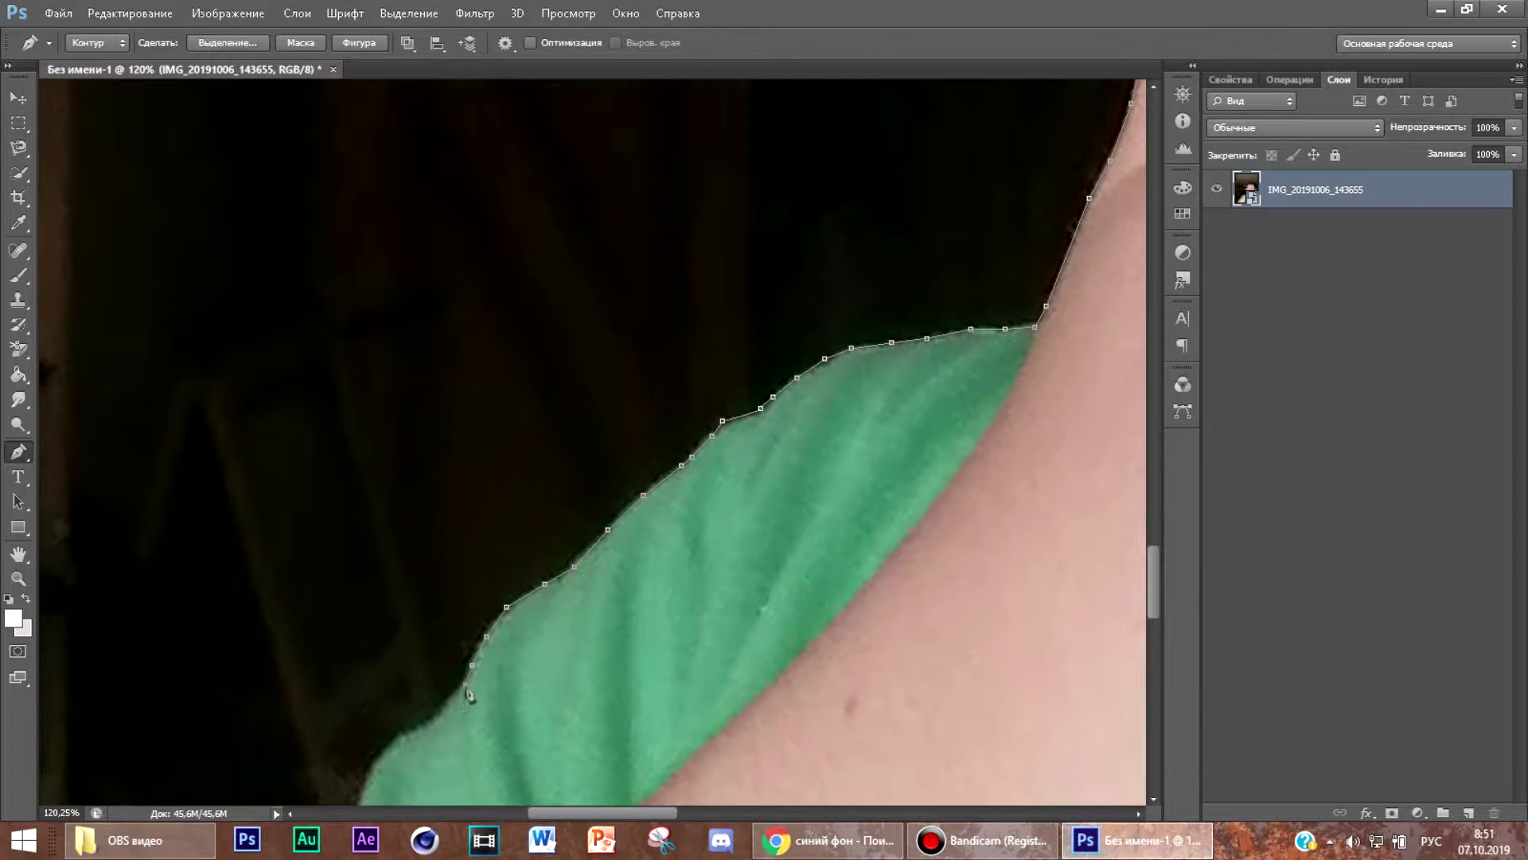
pyautogui.click(381, 755)
pyautogui.click(371, 771)
pyautogui.click(367, 787)
pyautogui.scroll(-6, 365, 784)
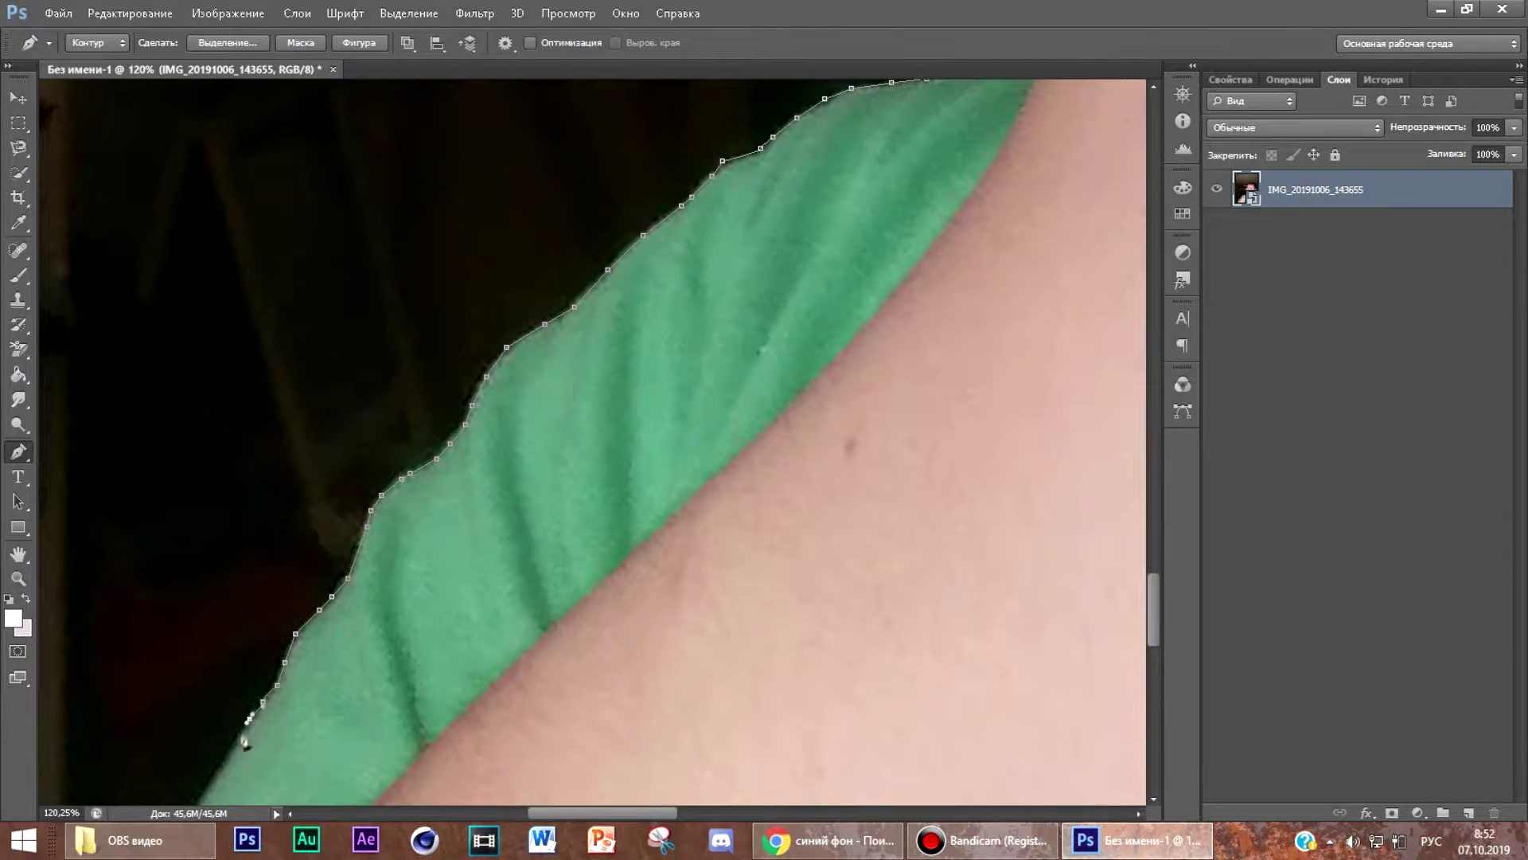
# Step: Continue the path down the narrowing strip of green sleeve toward the lower edge of the photo
pyautogui.scroll(-6, 238, 741)
pyautogui.hscroll(-8, 621, 493)
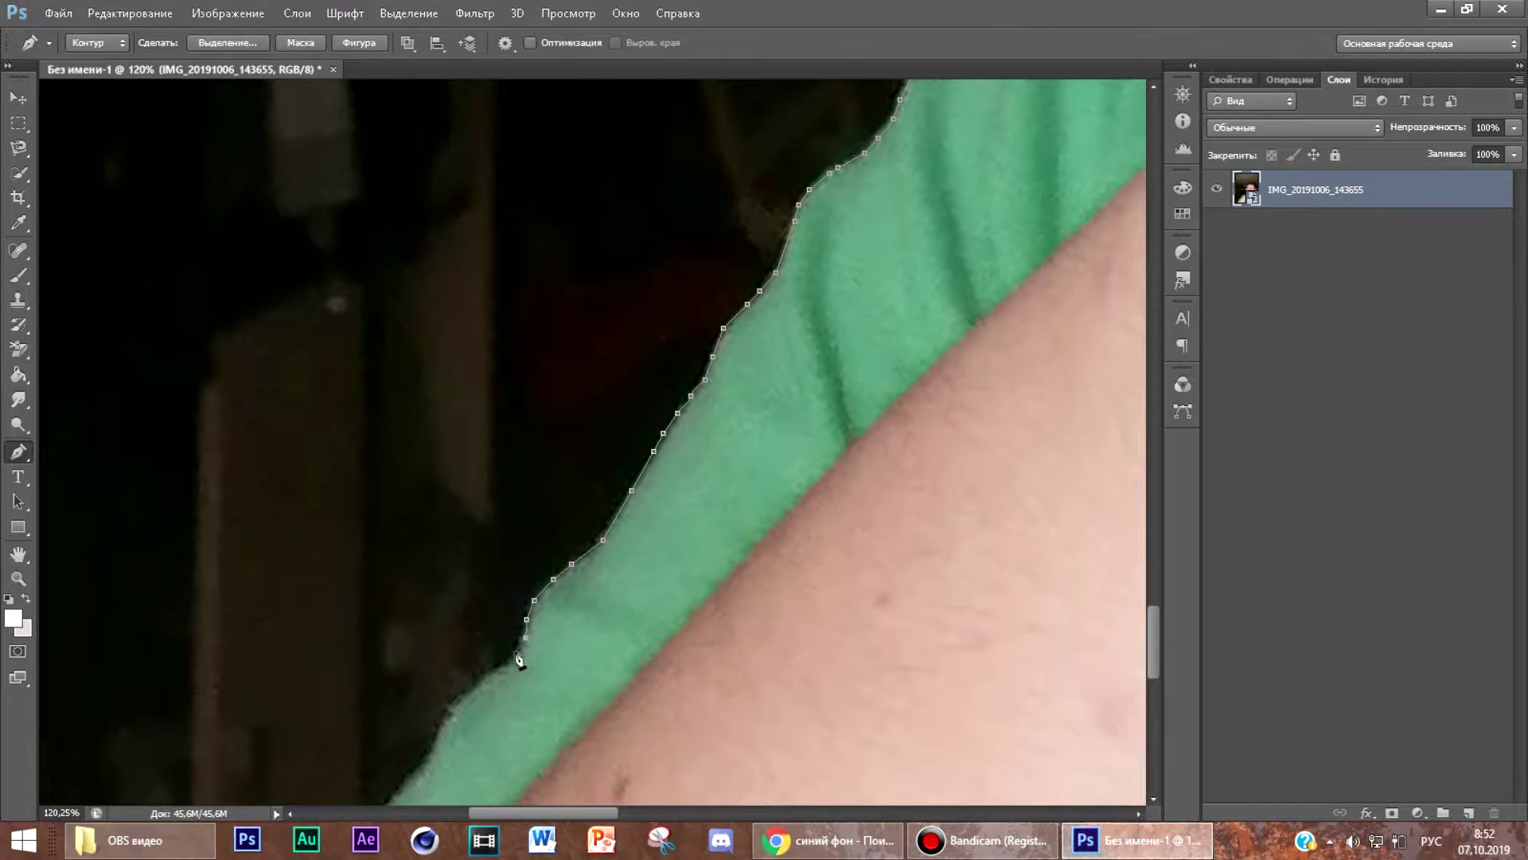
pyautogui.click(402, 780)
pyautogui.scroll(-4, 400, 782)
pyautogui.click(366, 653)
pyautogui.scroll(-3, 364, 656)
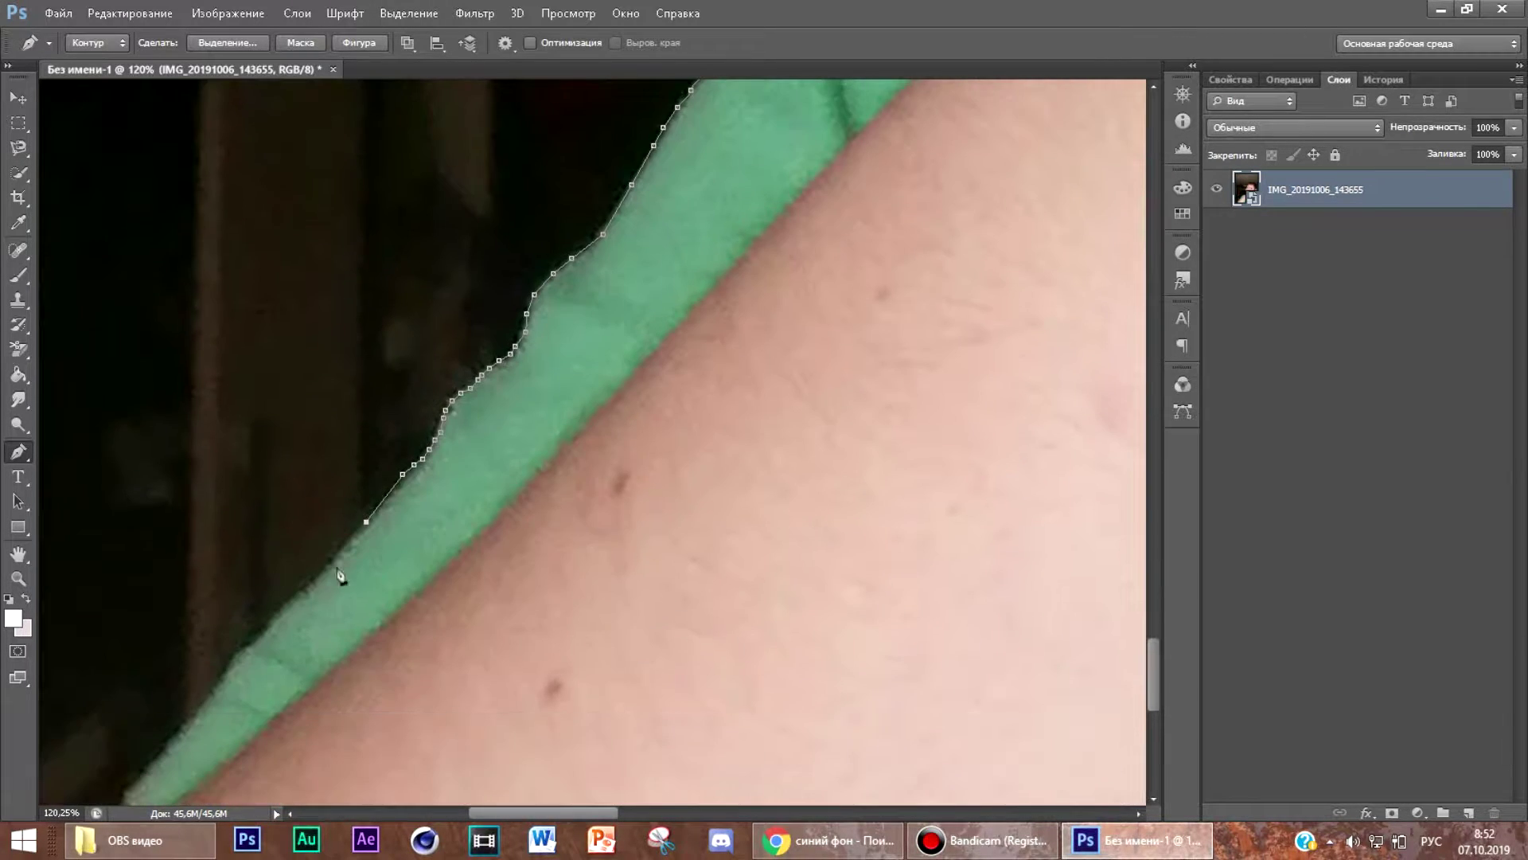
pyautogui.scroll(-2, 434, 708)
# Step: Run the path along the bottom edge of the photo to its lower right corner
pyautogui.click(415, 726)
pyautogui.moveTo(556, 814)
pyautogui.mouseDown()
pyautogui.moveTo(493, 813)
pyautogui.moveTo(968, 812)
pyautogui.mouseUp()
pyautogui.scroll(-3, 413, 726)
pyautogui.click(342, 703)
pyautogui.click(721, 697)
# Step: Trace the path over the right shoulder and collar of the T-shirt and up onto the back of the neck
pyautogui.scroll(10, 725, 636)
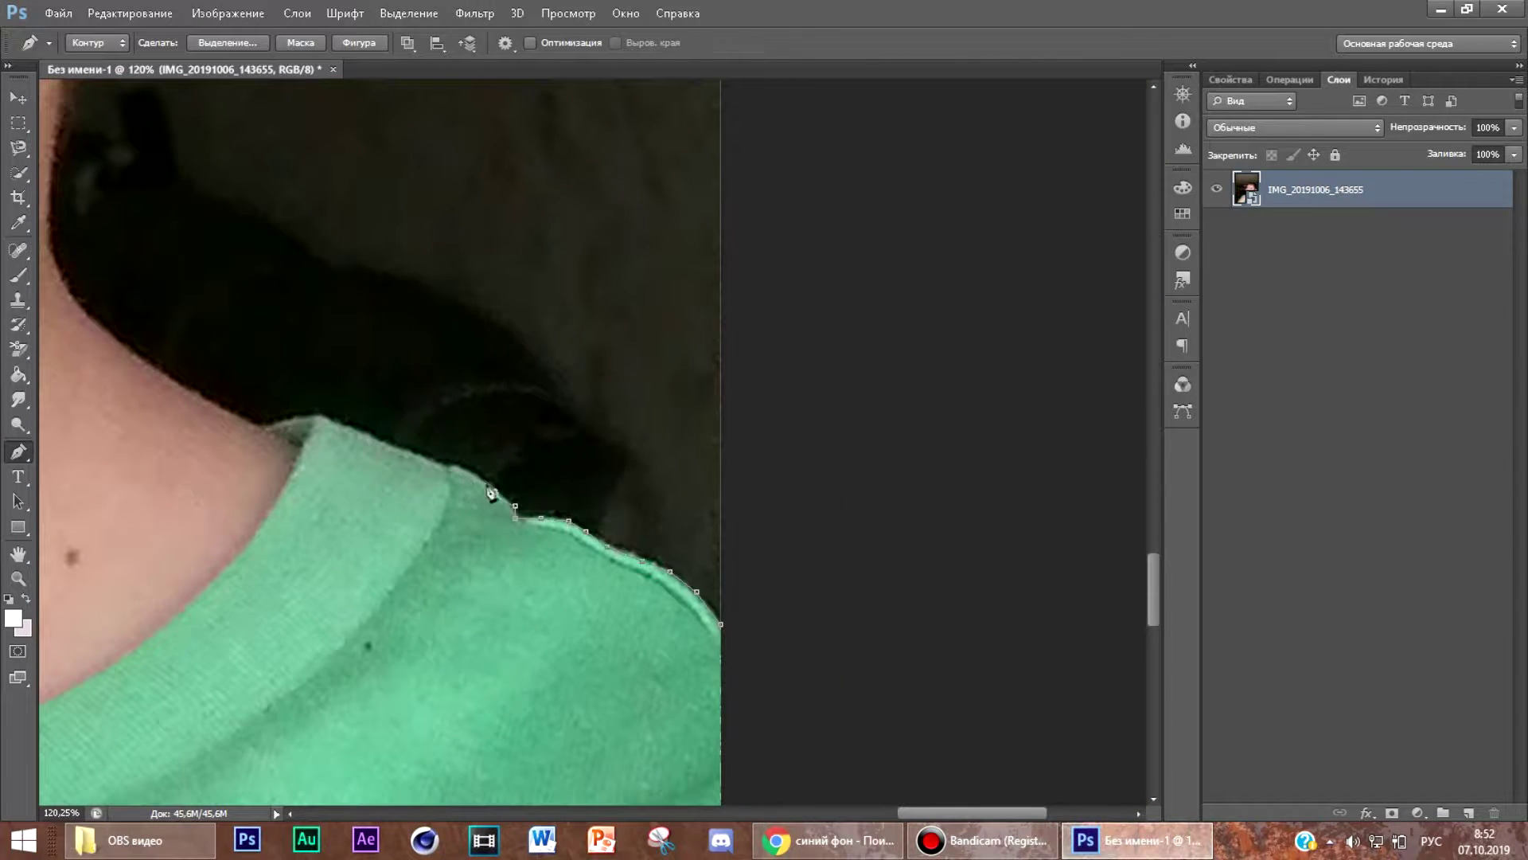
pyautogui.scroll(3, 353, 434)
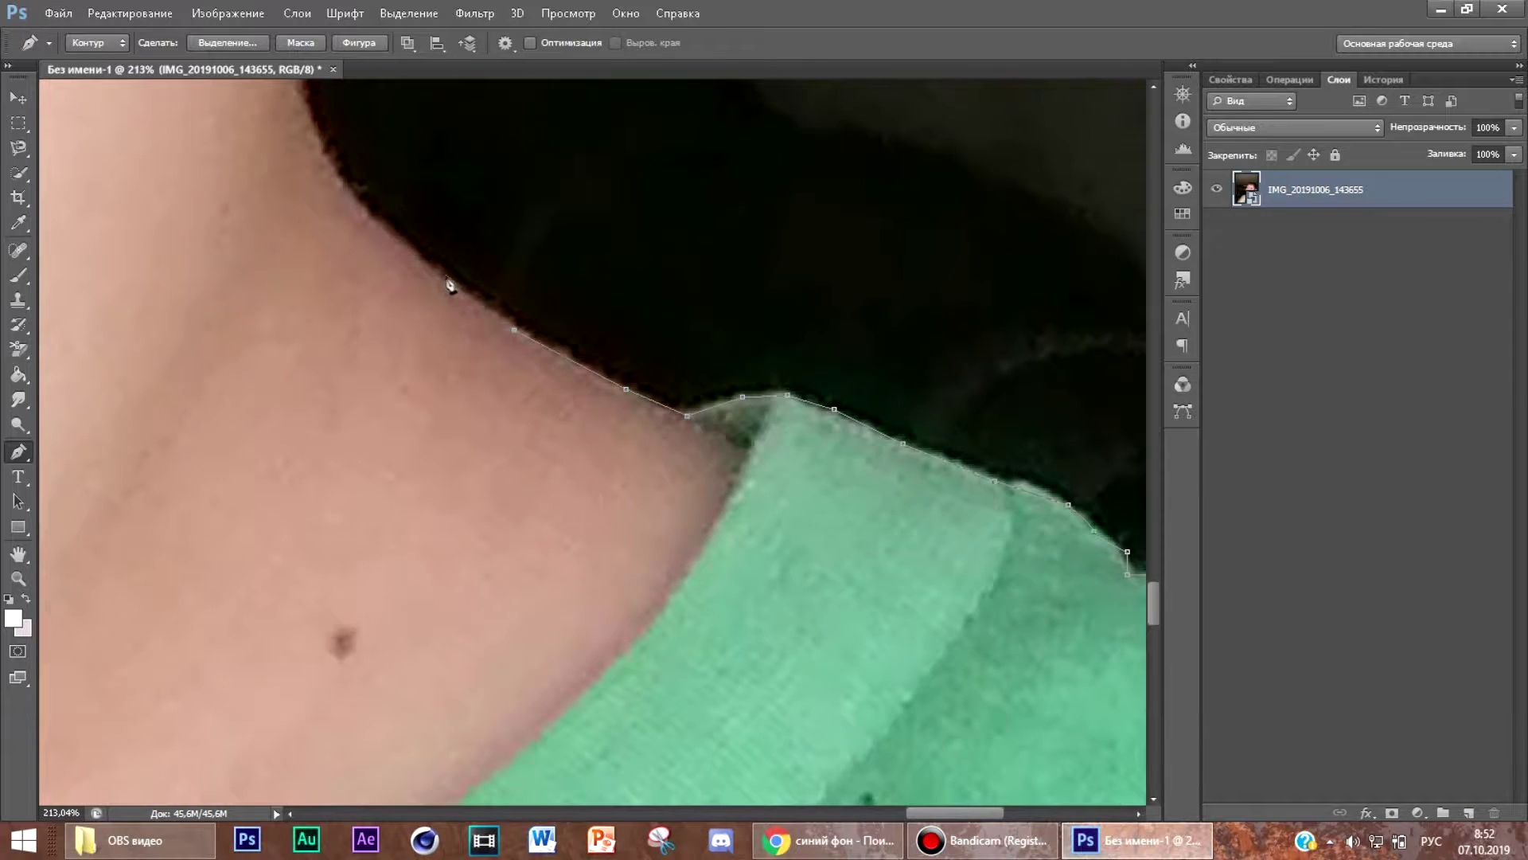
pyautogui.click(446, 277)
pyautogui.scroll(3, 398, 358)
pyautogui.click(350, 450)
pyautogui.click(316, 165)
pyautogui.scroll(3, 318, 167)
pyautogui.click(326, 409)
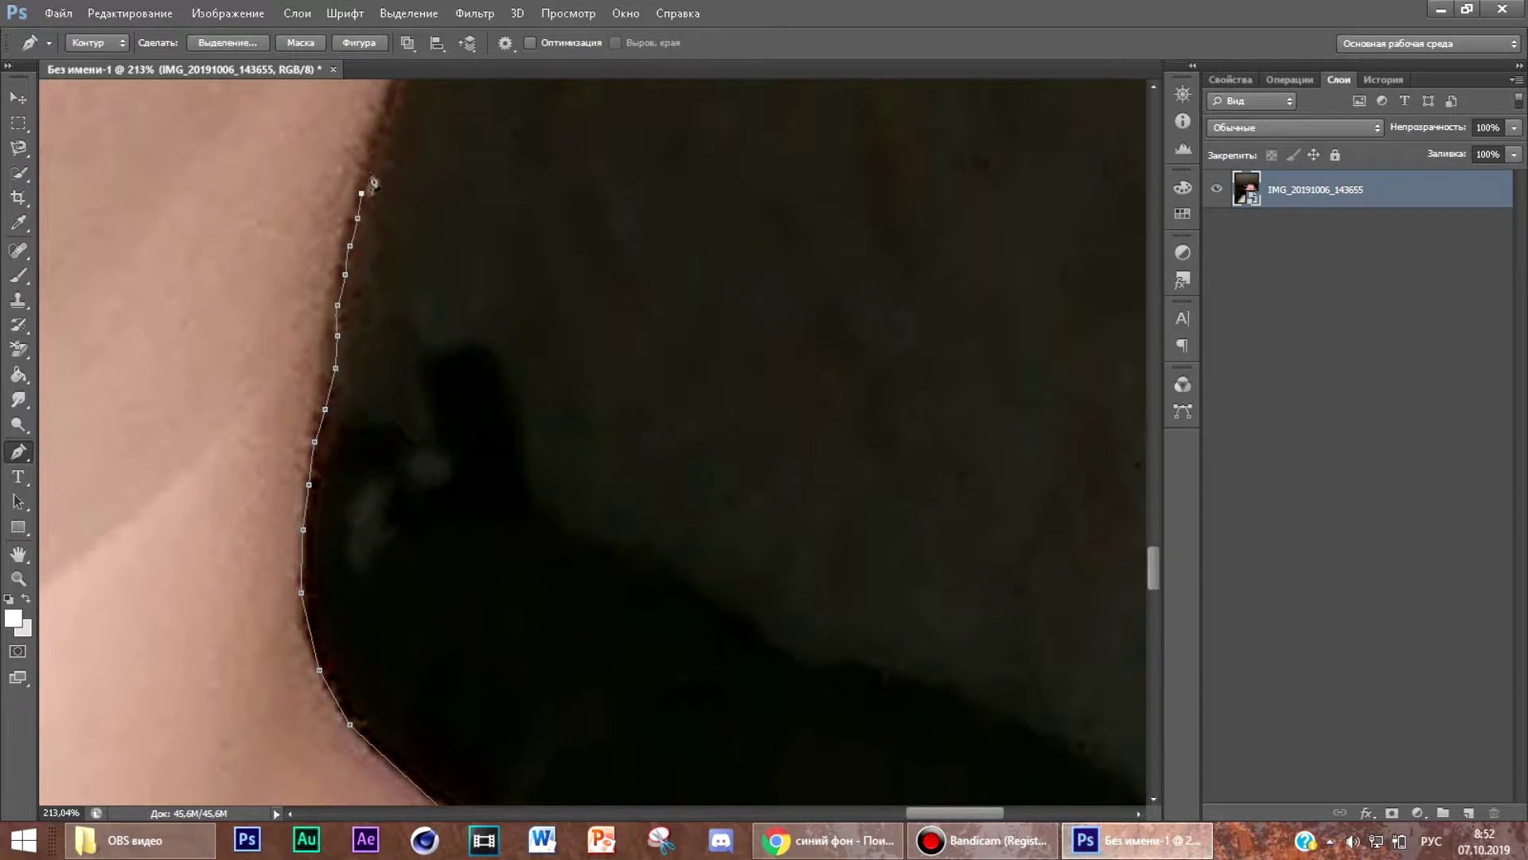
# Step: Continue the path up the side of the neck to the base of the earlobe
pyautogui.click(375, 165)
pyautogui.scroll(3, 374, 167)
pyautogui.click(399, 371)
pyautogui.click(468, 278)
pyautogui.click(494, 212)
pyautogui.scroll(3, 550, 557)
pyautogui.scroll(-4, 558, 647)
# Step: Outline the earlobe and the lower outer rim of the ear with path points
pyautogui.click(550, 527)
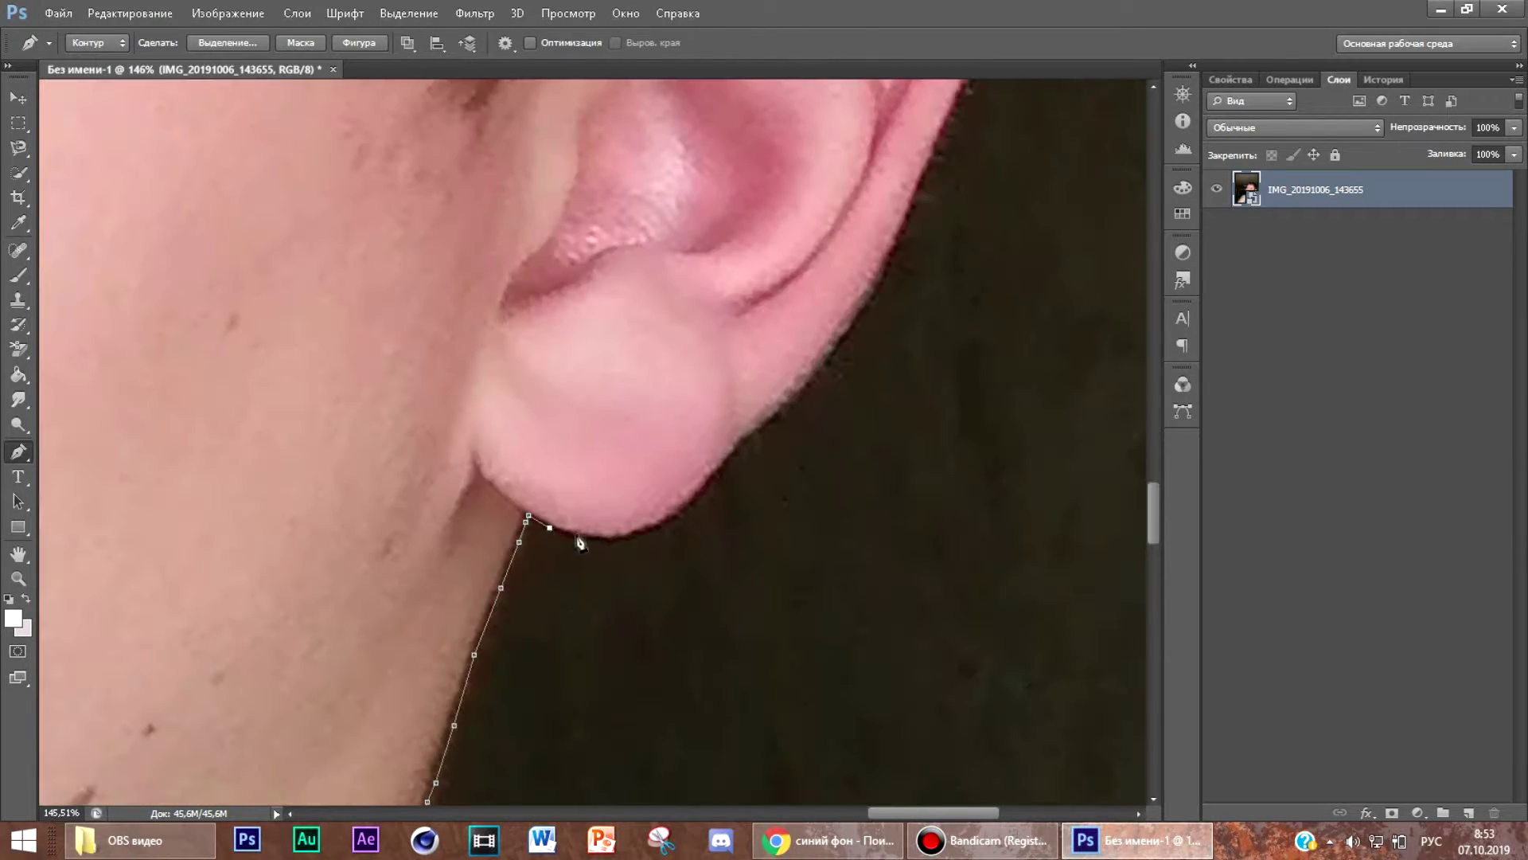
pyautogui.click(782, 393)
pyautogui.click(816, 353)
pyautogui.click(846, 319)
pyautogui.scroll(3, 839, 684)
pyautogui.click(882, 487)
pyautogui.click(921, 396)
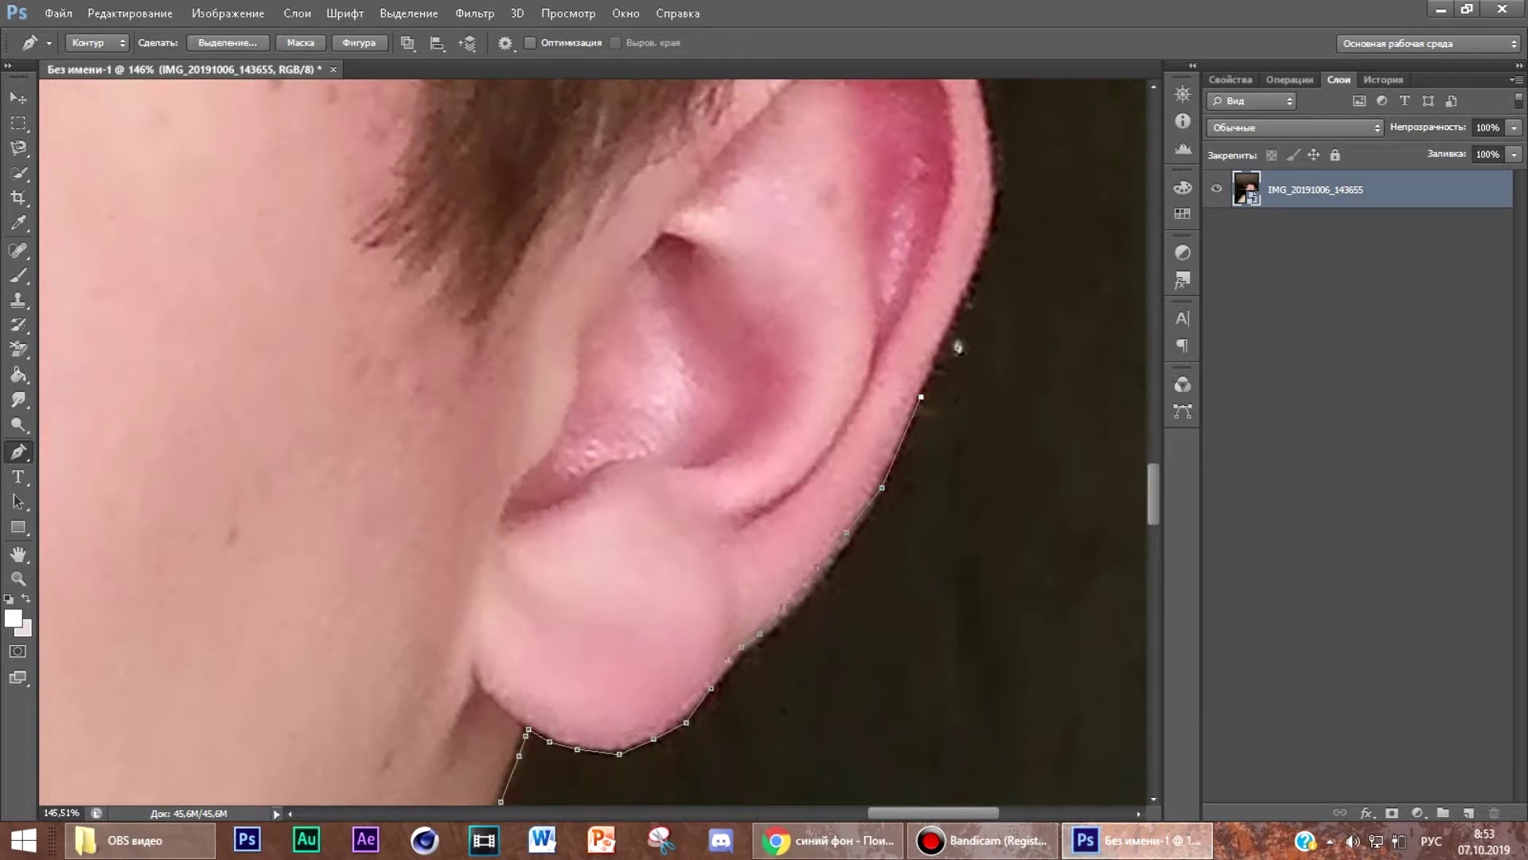
# Step: Extend the path around the upper ear and up the hair directly behind it
pyautogui.scroll(3, 1000, 209)
pyautogui.click(996, 378)
pyautogui.click(967, 221)
pyautogui.click(982, 198)
pyautogui.click(992, 170)
pyautogui.click(1001, 147)
pyautogui.click(1014, 115)
pyautogui.moveTo(1024, 154)
pyautogui.mouseDown()
pyautogui.moveTo(1054, 239)
pyautogui.moveTo(1054, 445)
pyautogui.mouseUp()
pyautogui.click(1030, 394)
pyautogui.scroll(6, 1069, 463)
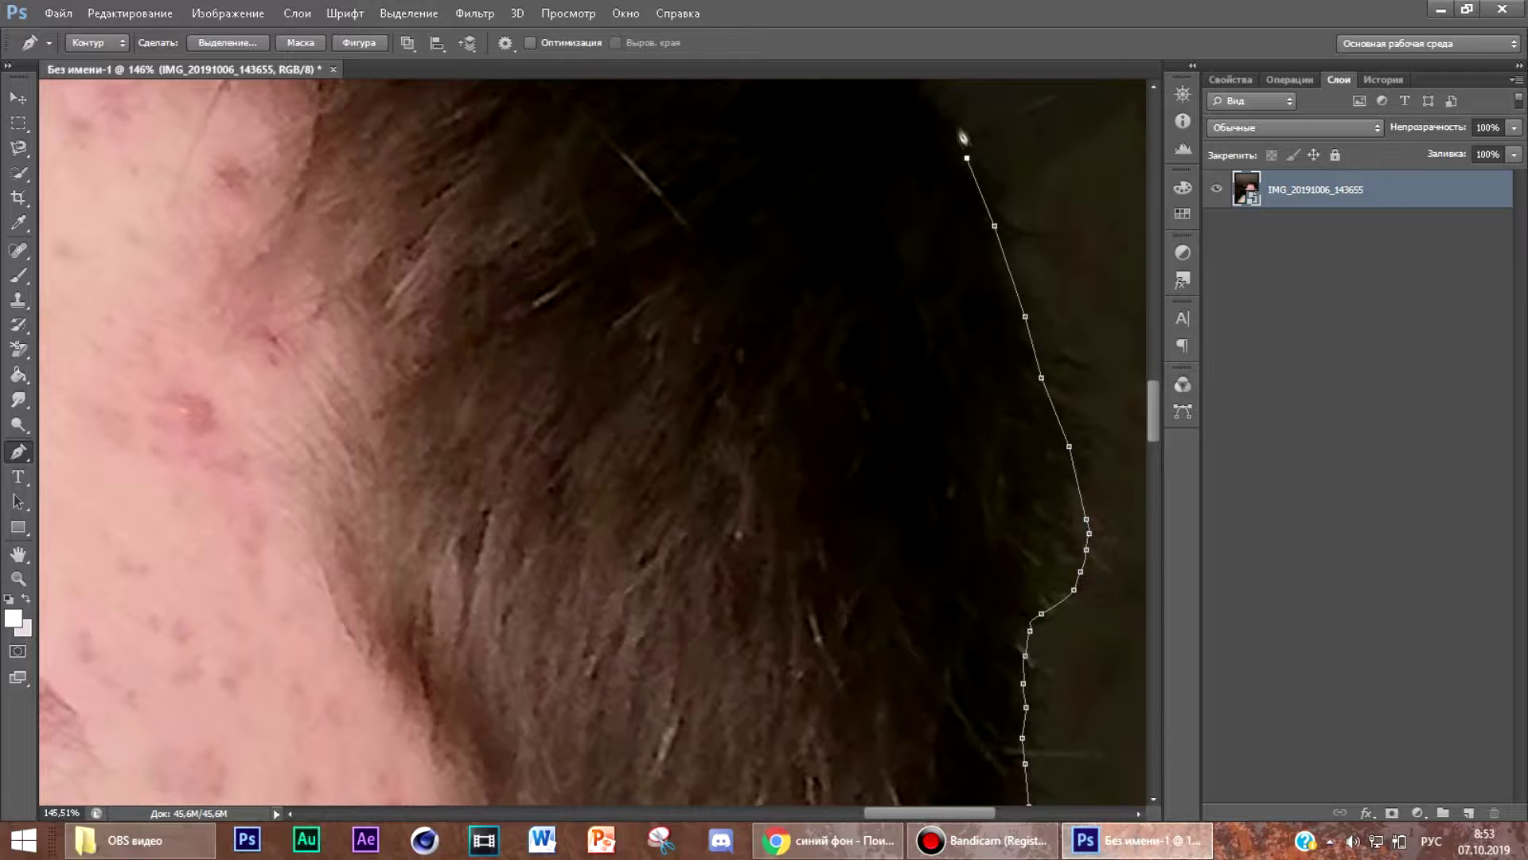
# Step: Trace the path along the curved outline of the hair at the back of the head
pyautogui.click(949, 121)
pyautogui.scroll(5, 949, 127)
pyautogui.click(921, 480)
pyautogui.click(900, 429)
pyautogui.click(905, 367)
pyautogui.click(885, 325)
pyautogui.click(859, 275)
pyautogui.scroll(3, 764, 152)
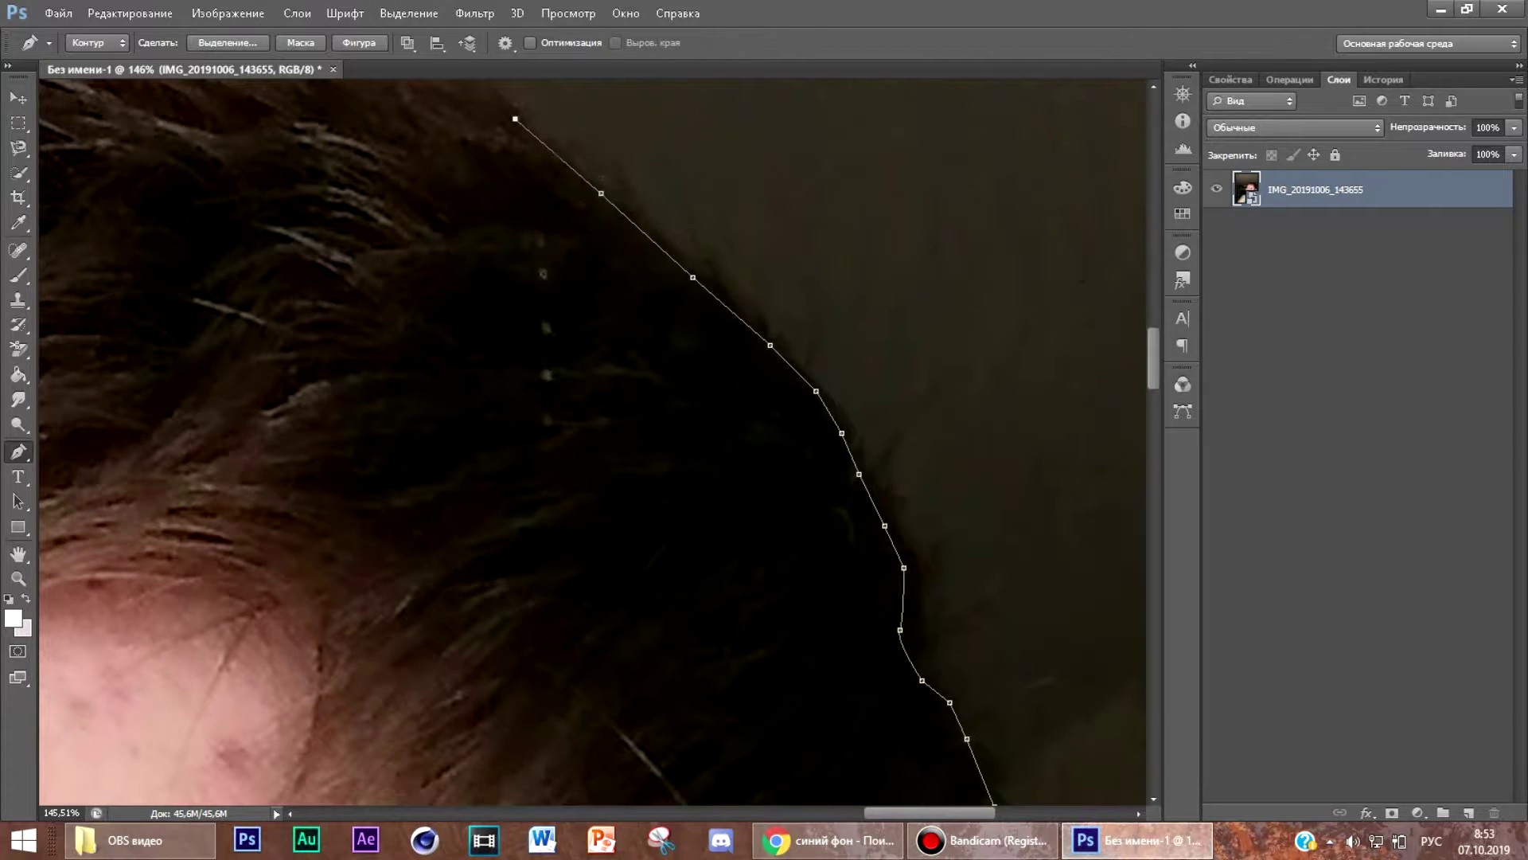
# Step: Carry the path across the top of the hair toward the front of the head
pyautogui.scroll(4, 515, 121)
pyautogui.moveTo(885, 813)
pyautogui.mouseDown()
pyautogui.moveTo(857, 781)
pyautogui.moveTo(773, 808)
pyautogui.moveTo(667, 811)
pyautogui.mouseUp()
pyautogui.click(726, 374)
pyautogui.click(573, 316)
pyautogui.click(466, 290)
pyautogui.click(742, 215)
pyautogui.click(70, 573)
# Step: Finish the outline down the front of the hair and mask out the photo's background with the path
pyautogui.scroll(-1, 891, 605)
pyautogui.click(910, 559)
pyautogui.click(880, 638)
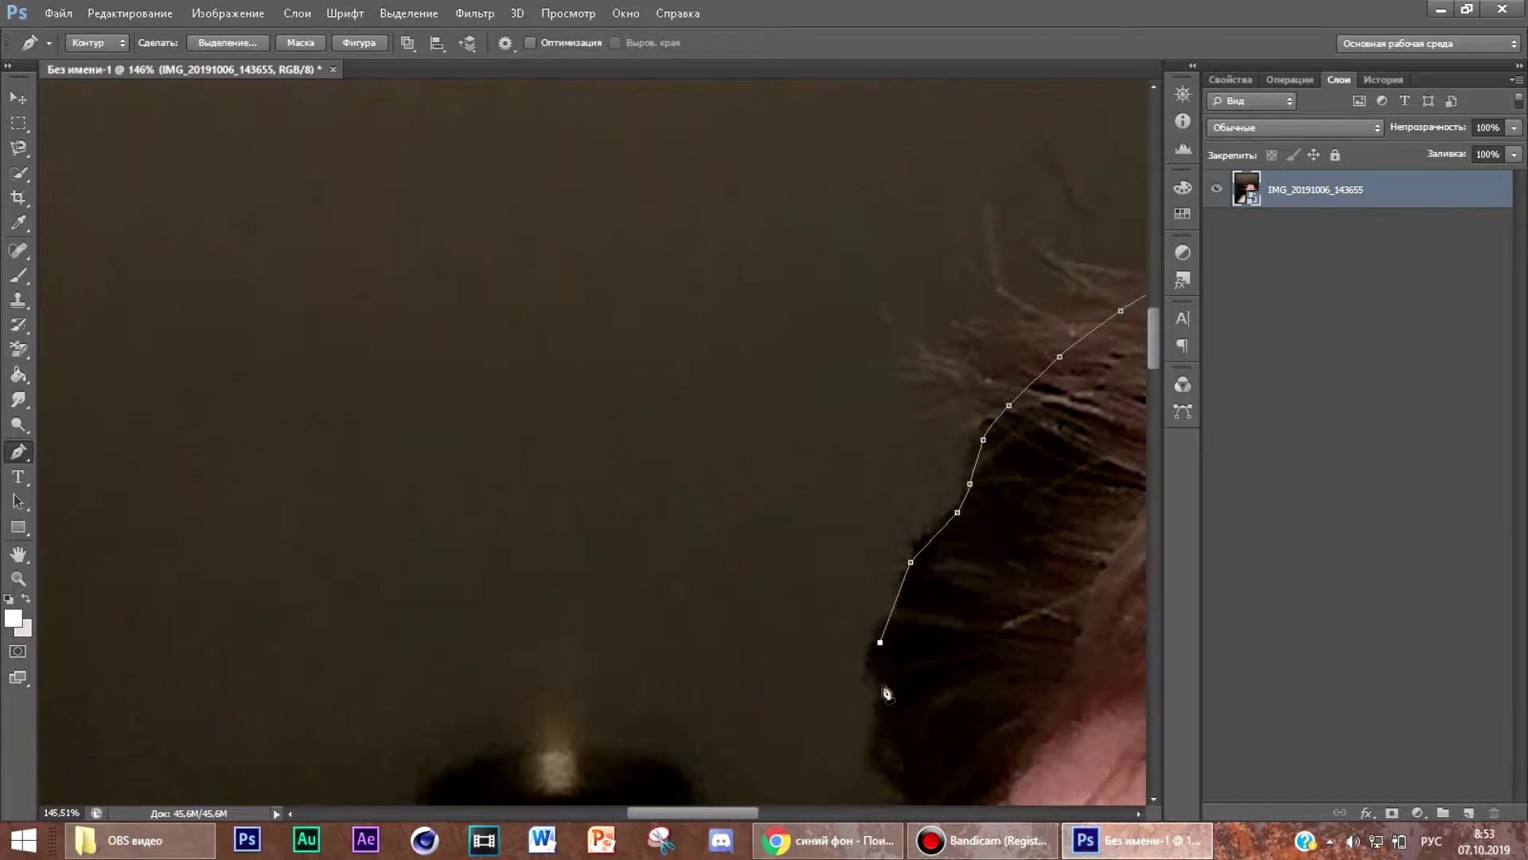
pyautogui.click(883, 681)
pyautogui.scroll(-3, 885, 669)
pyautogui.click(880, 544)
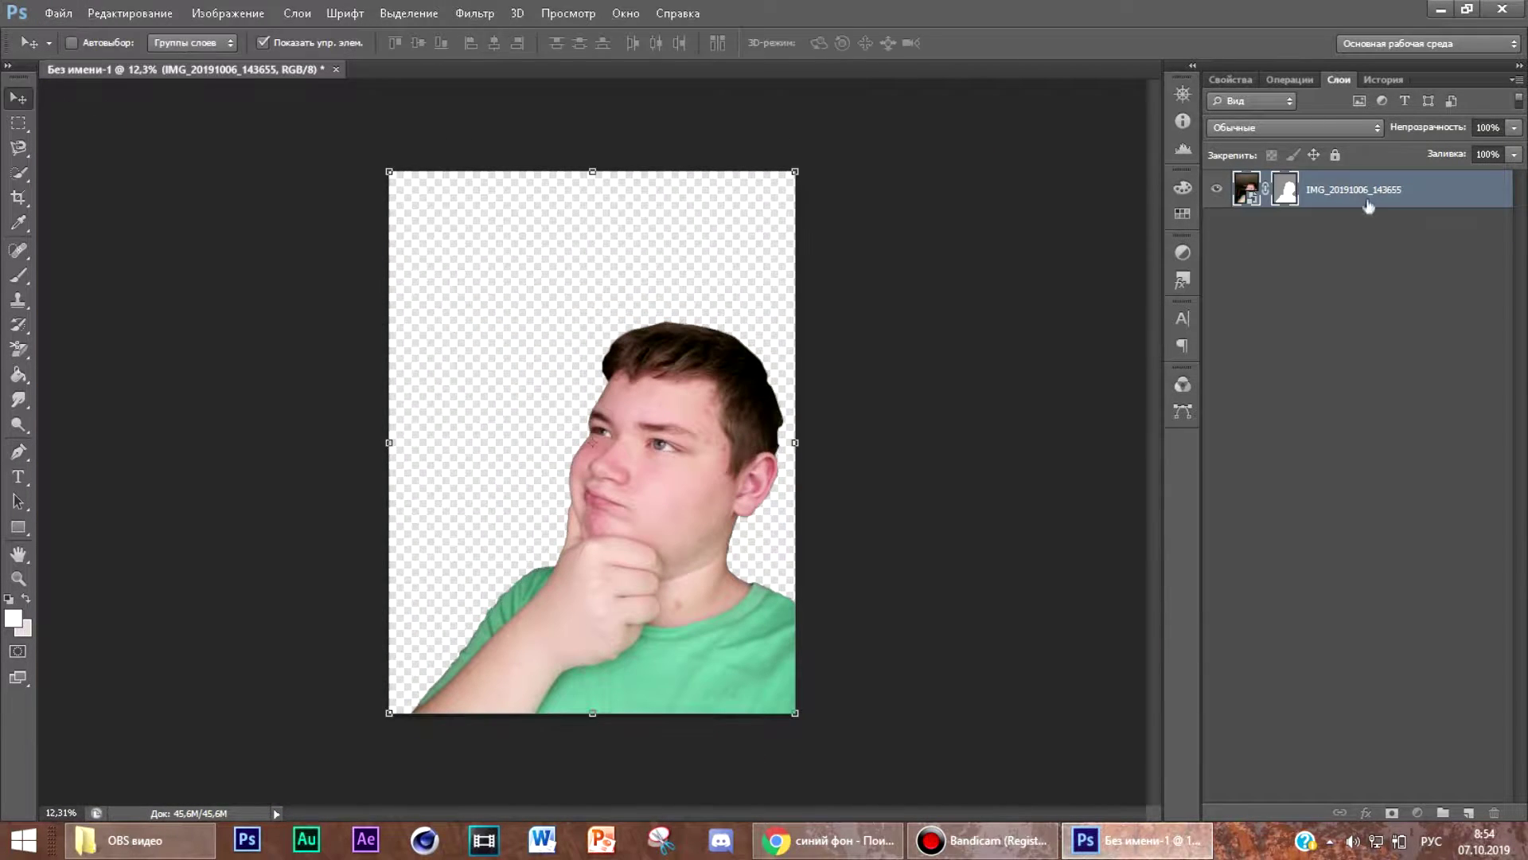
# Step: Duplicate the masked photo layer and apply Oil Paint with stylization 2.48, cleanliness 1.55, scale 0.45, bristle detail 10 and shine 0
pyautogui.hotkey('ctrl', 'j')
pyautogui.click(474, 13)
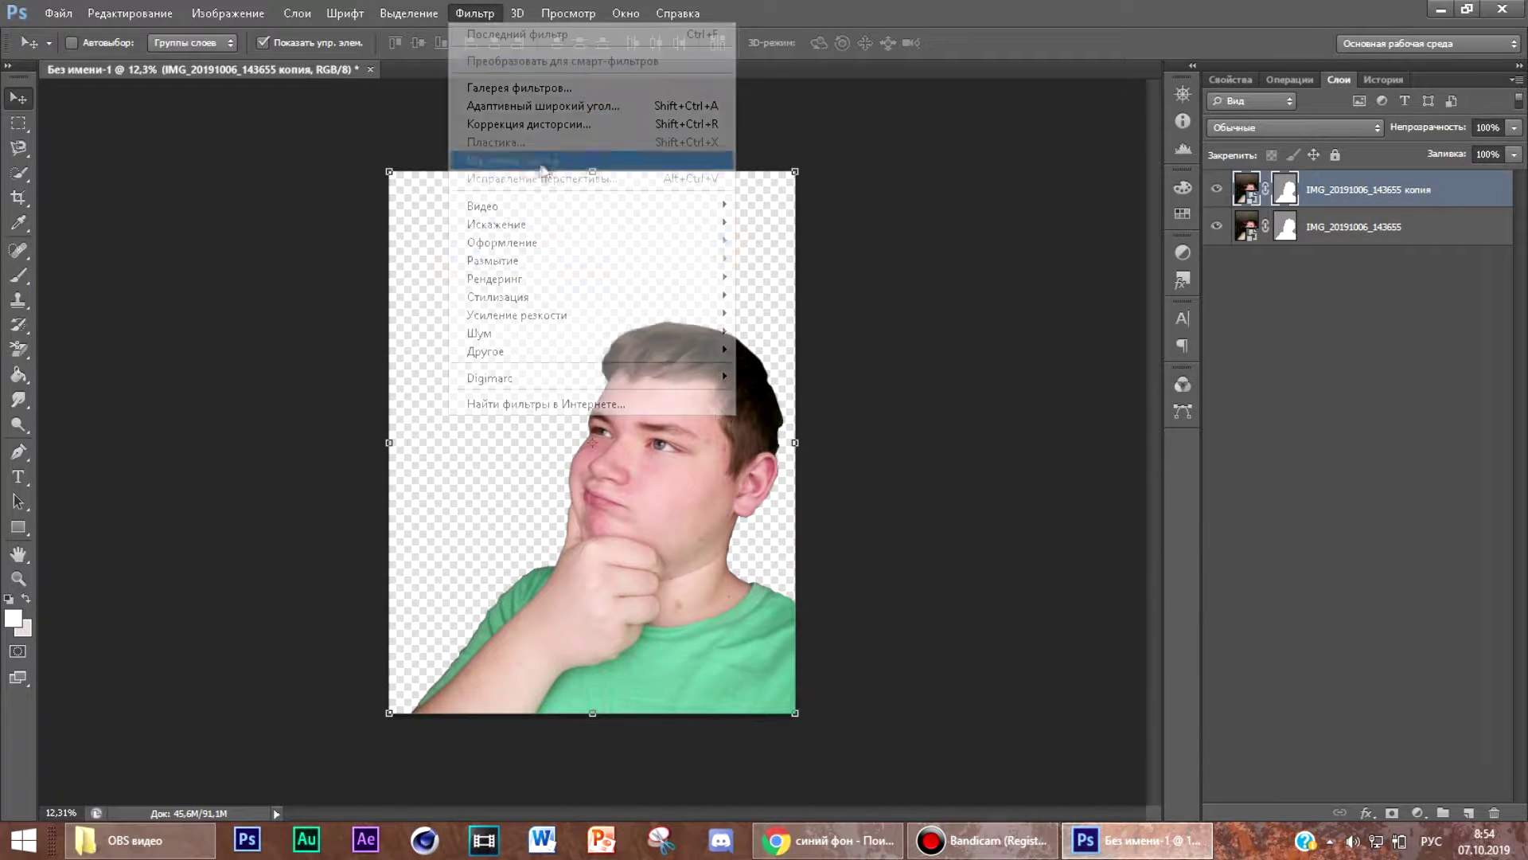
pyautogui.click(518, 157)
pyautogui.click(1384, 55)
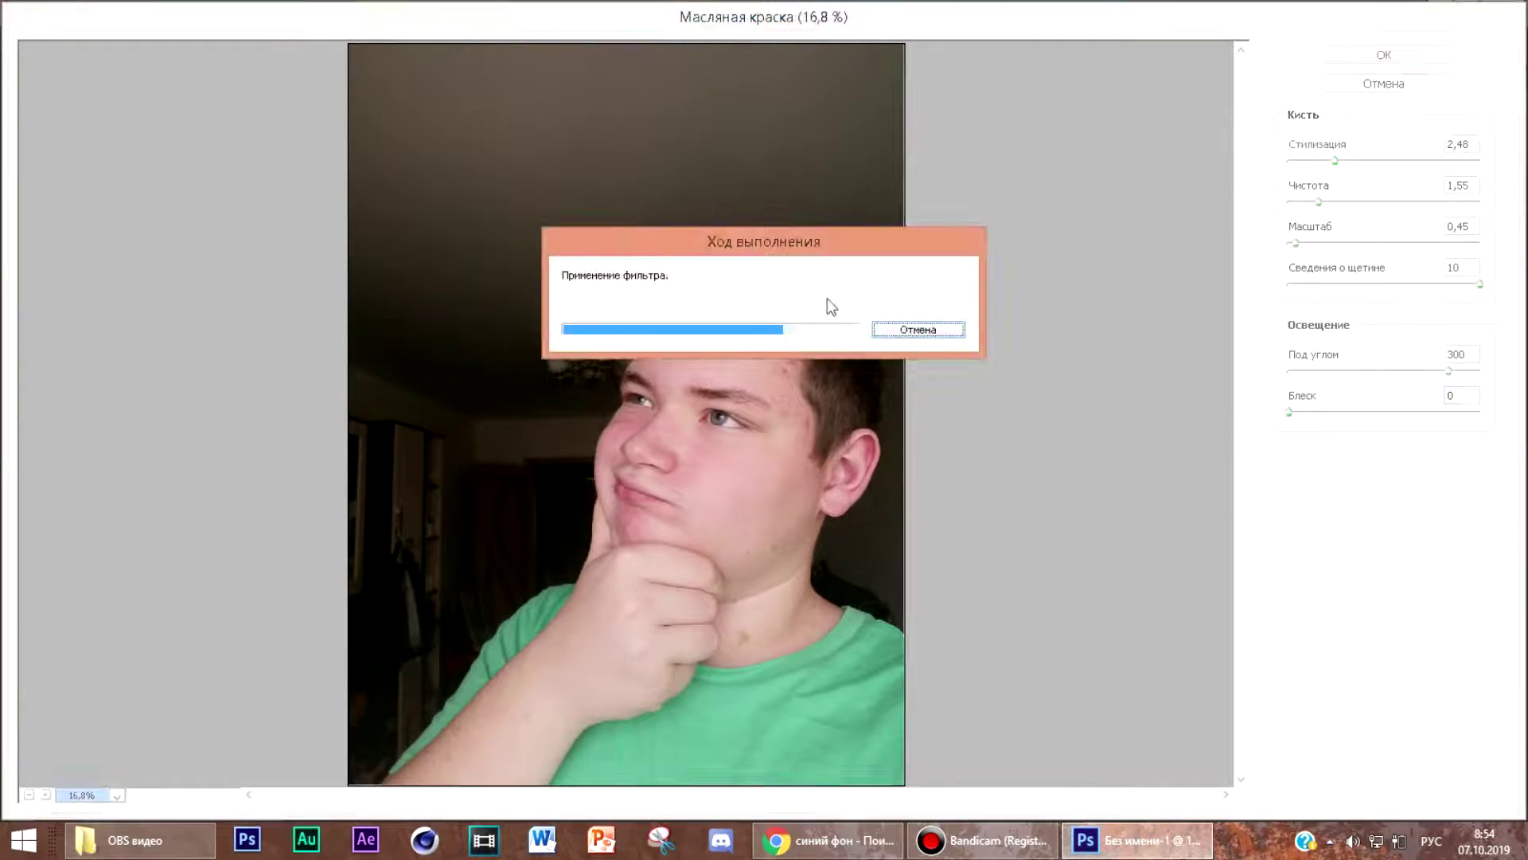
# Step: Switch to the Smudge tool and rasterize the duplicated smart object layer so it can be smudged
pyautogui.scroll(10, 695, 404)
pyautogui.scroll(-5, 695, 404)
pyautogui.rightClick(20, 401)
pyautogui.click(115, 435)
pyautogui.scroll(12, 709, 236)
pyautogui.click(709, 236)
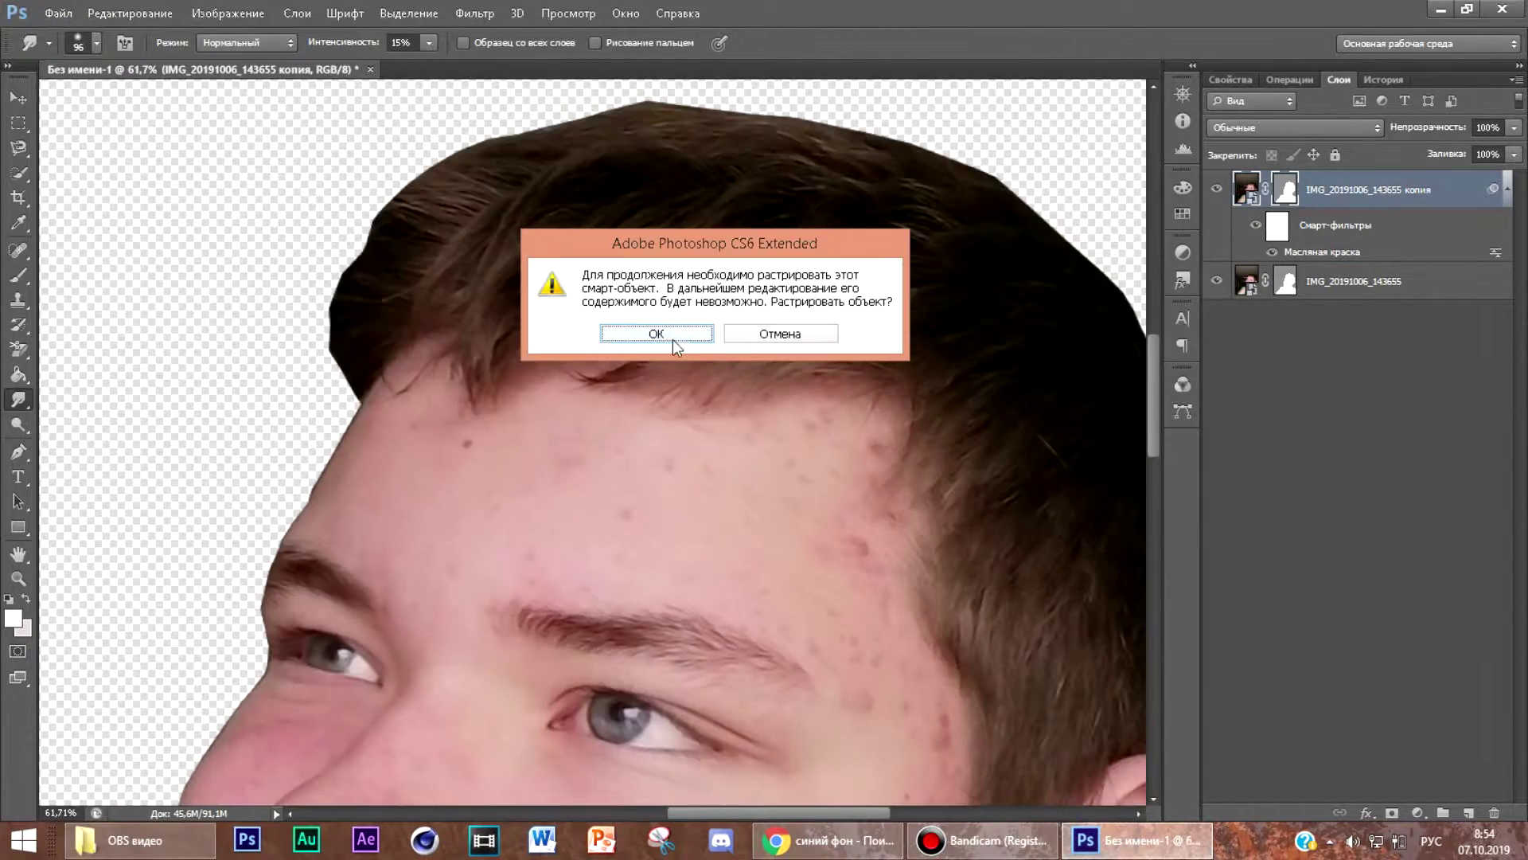
pyautogui.click(672, 341)
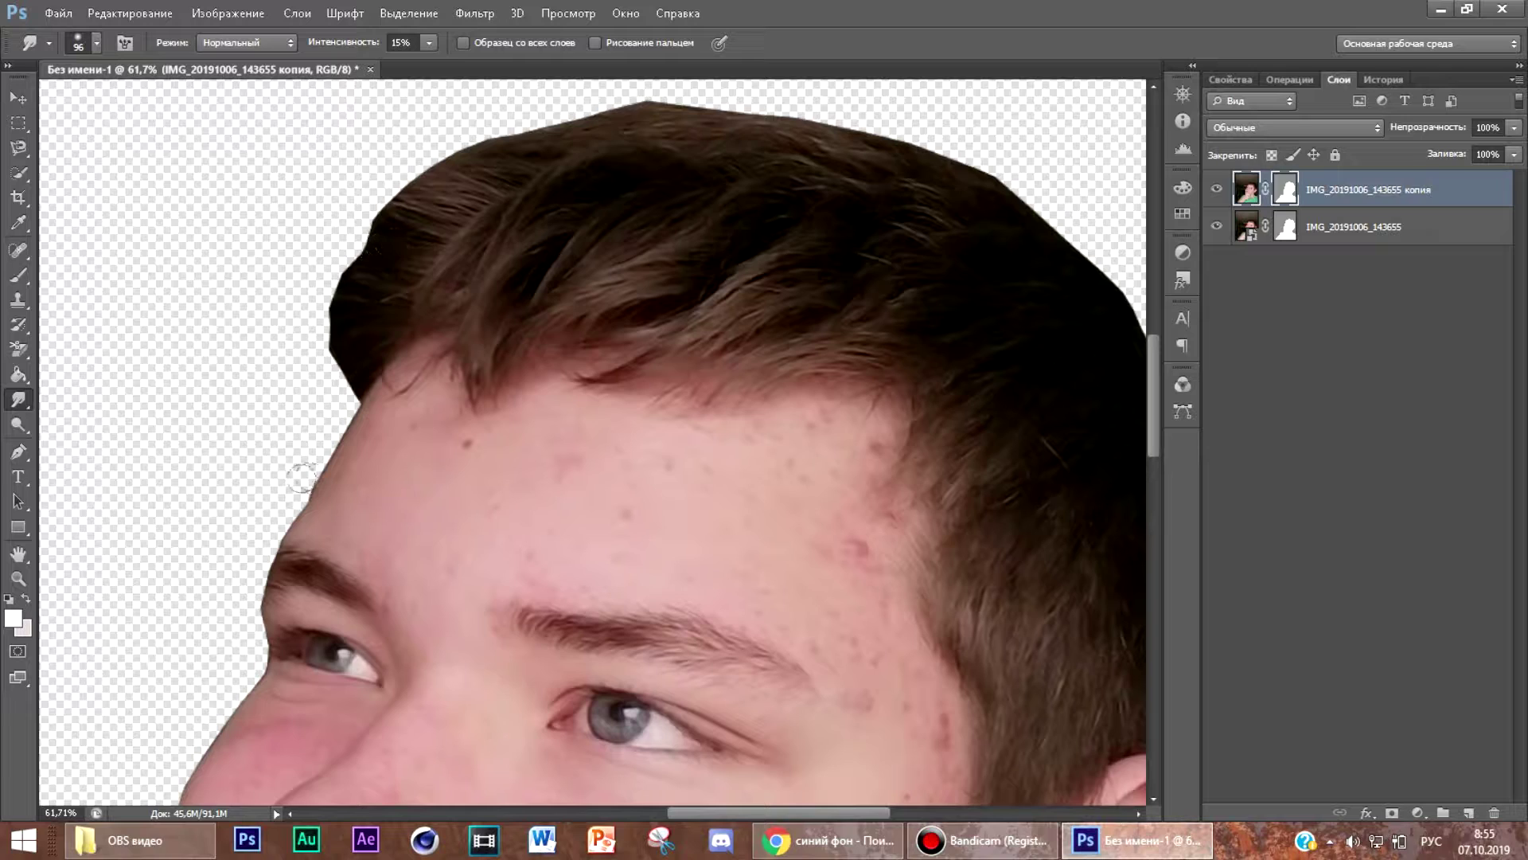
# Step: Smudge the hair strands along the top and side of the head at 15% strength for a smooth, painted look
pyautogui.scroll(-6, 1058, 410)
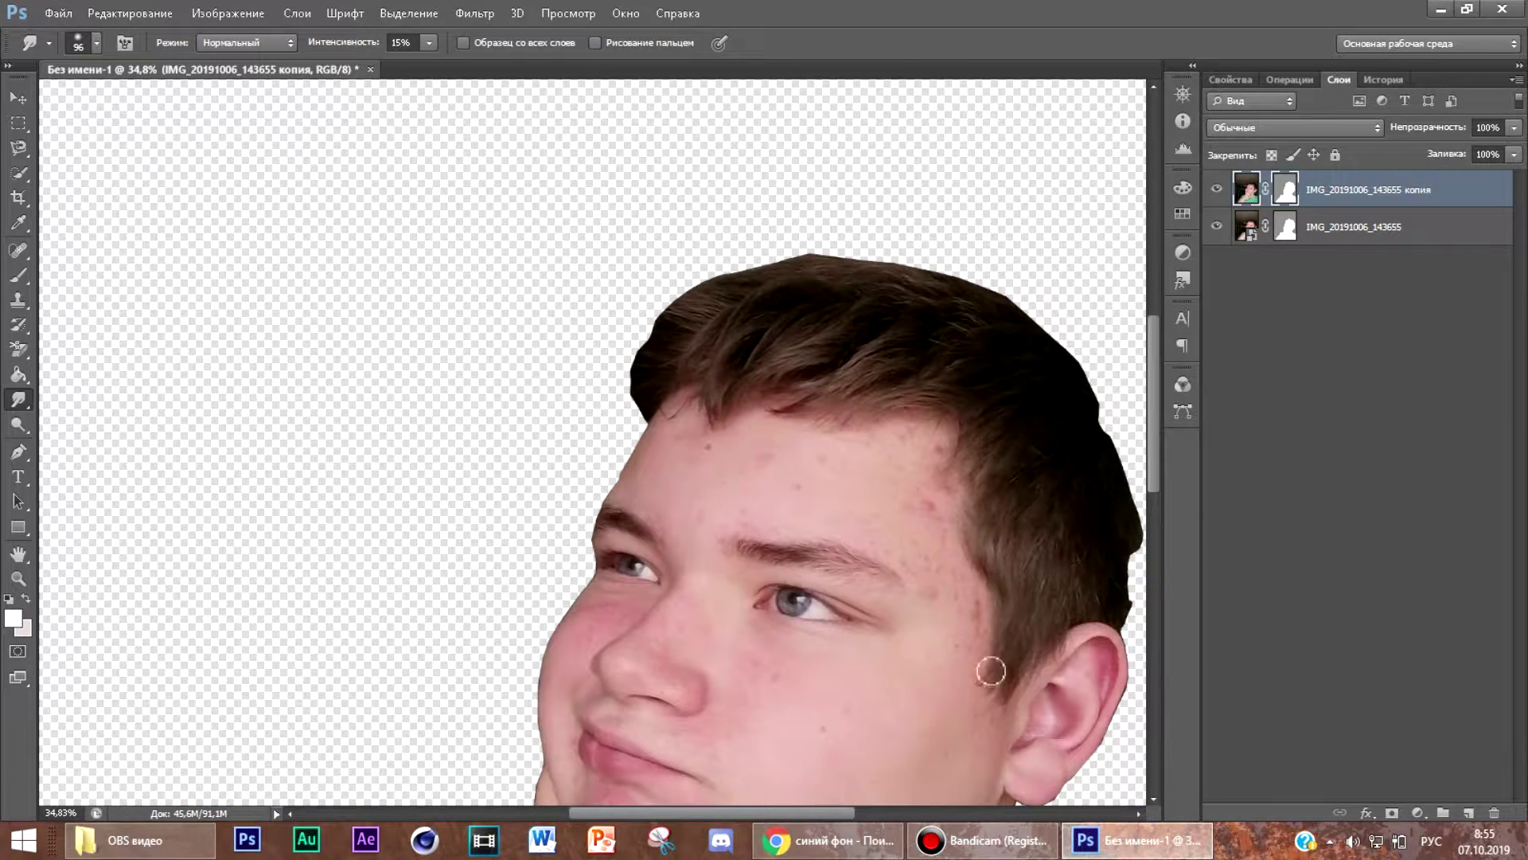
pyautogui.scroll(7, 962, 355)
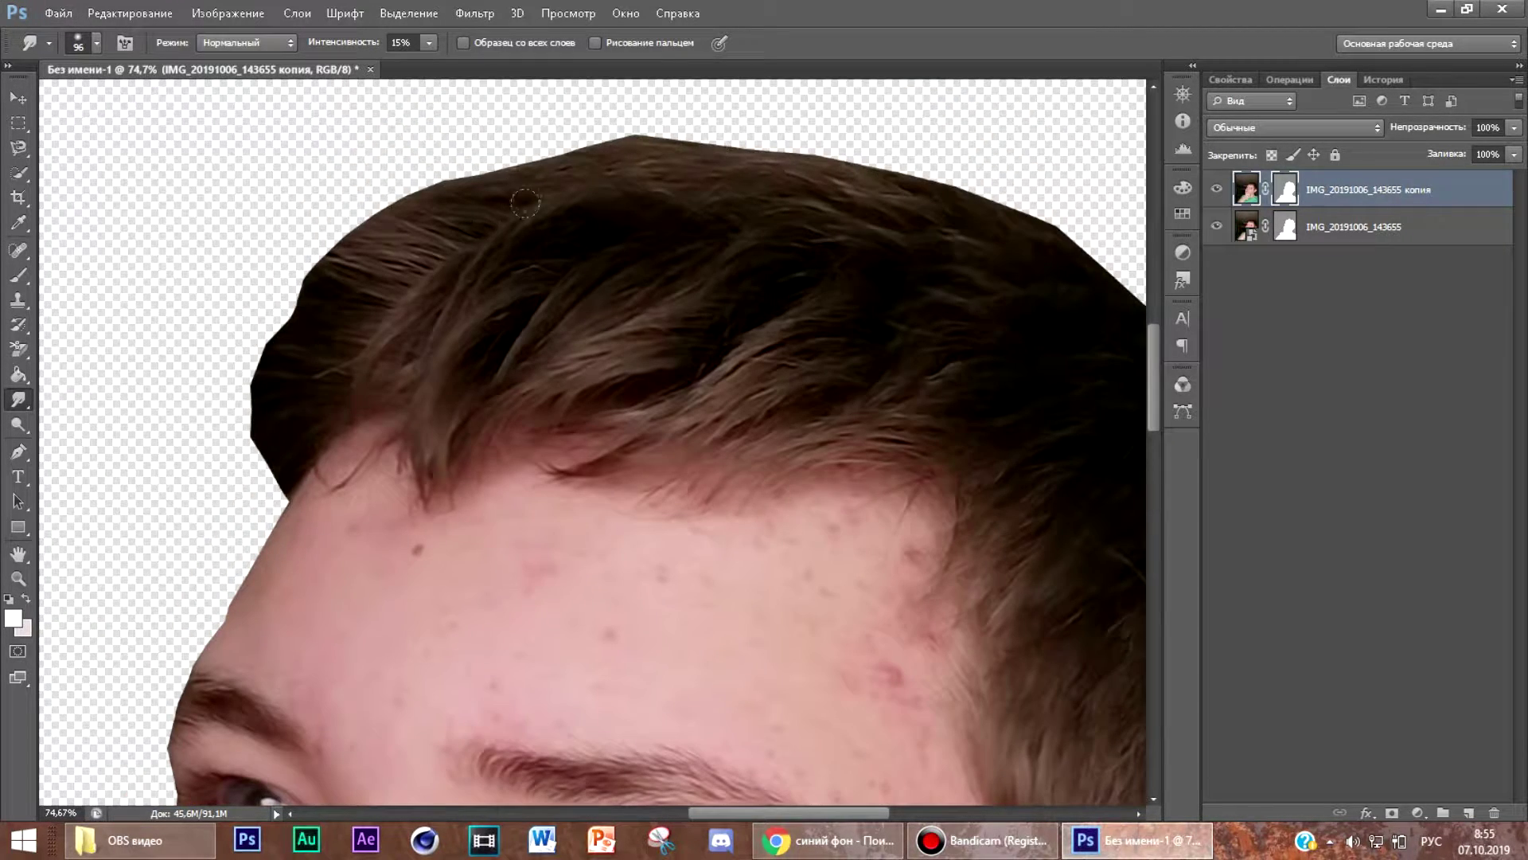
pyautogui.scroll(-1, 724, 443)
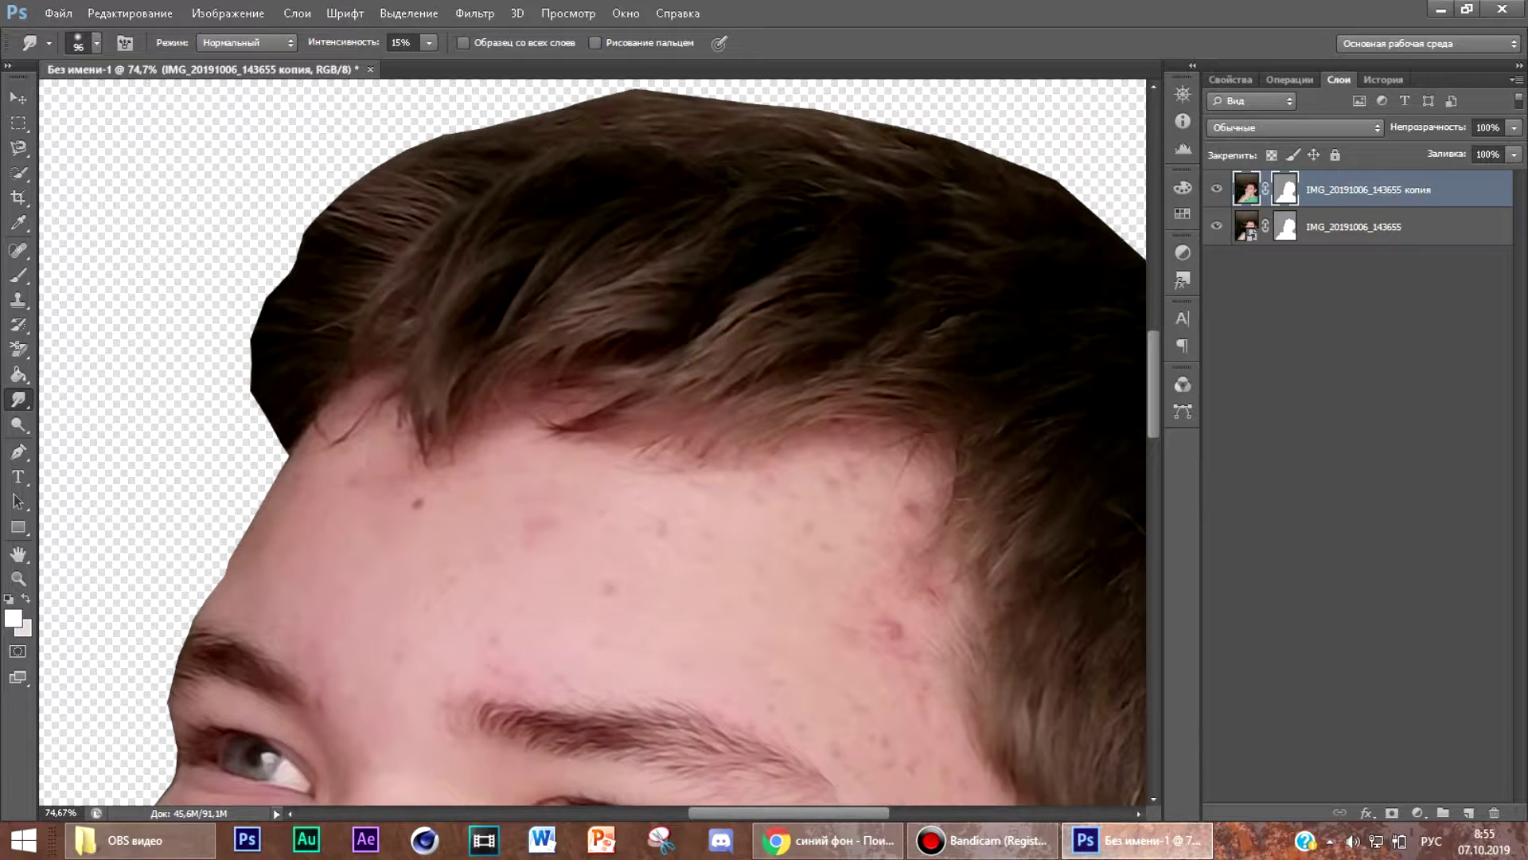
pyautogui.moveTo(832, 812); pyautogui.dragTo(921, 814)
pyautogui.scroll(-5, 784, 492)
pyautogui.moveTo(819, 813); pyautogui.dragTo(863, 812)
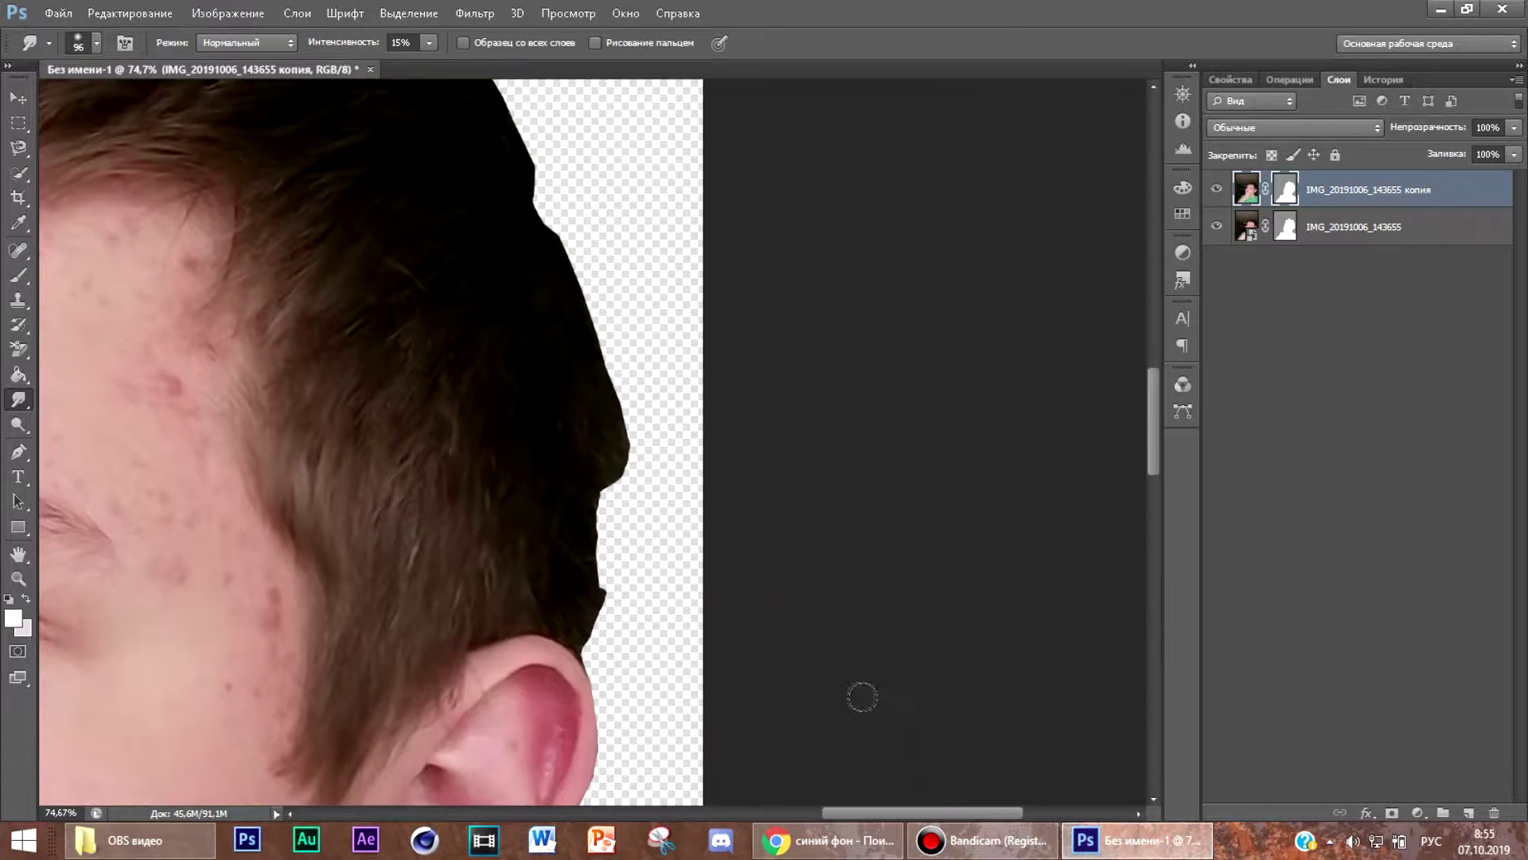
# Step: Smudge the skin of the ear, jaw and neck to even out its texture
pyautogui.scroll(-7, 863, 698)
pyautogui.scroll(-5, 307, 746)
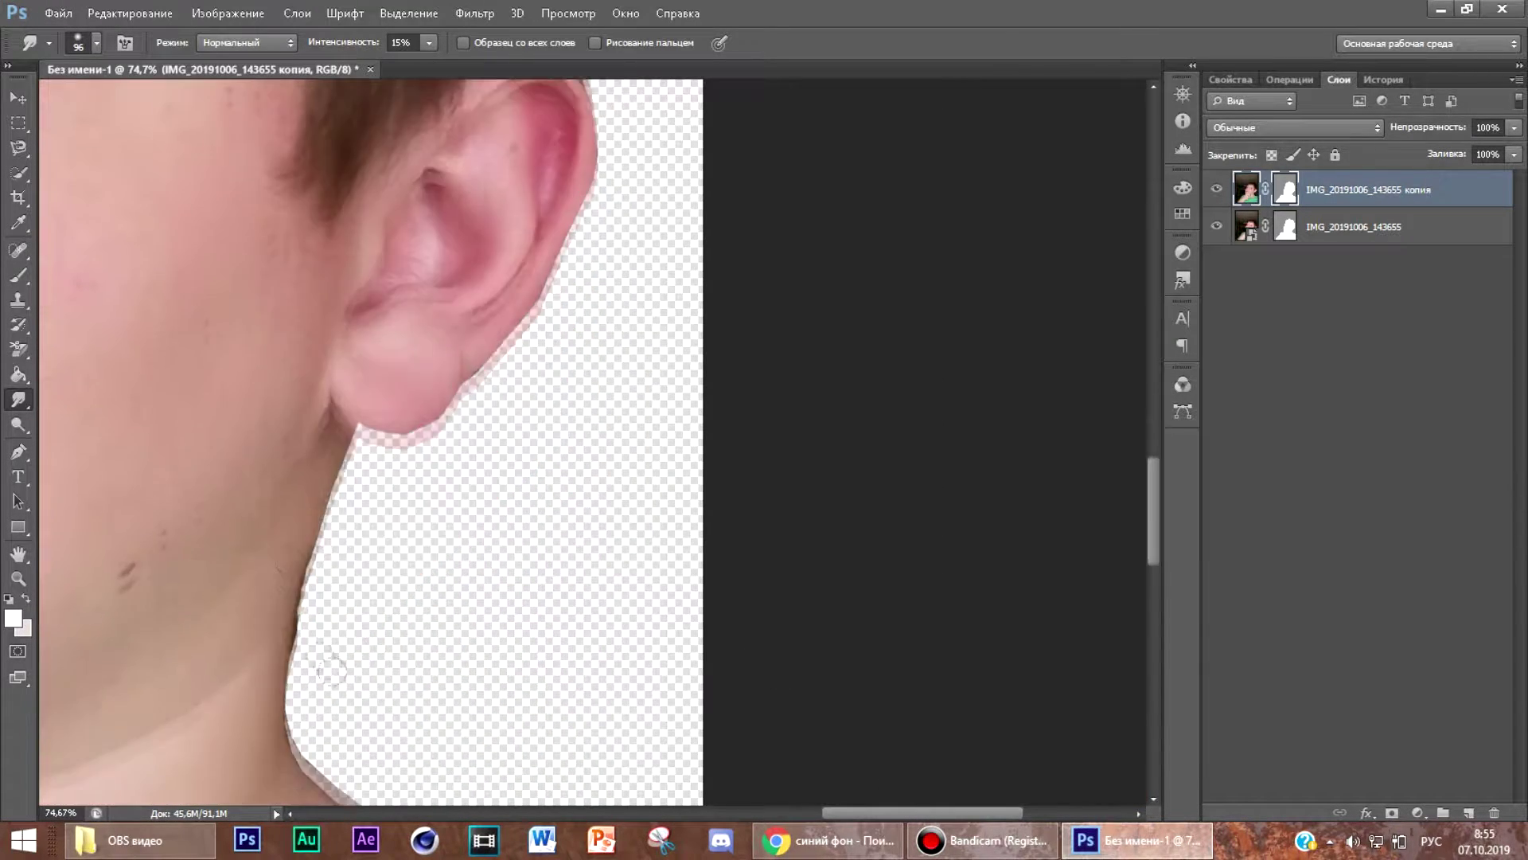
pyautogui.scroll(-4, 403, 661)
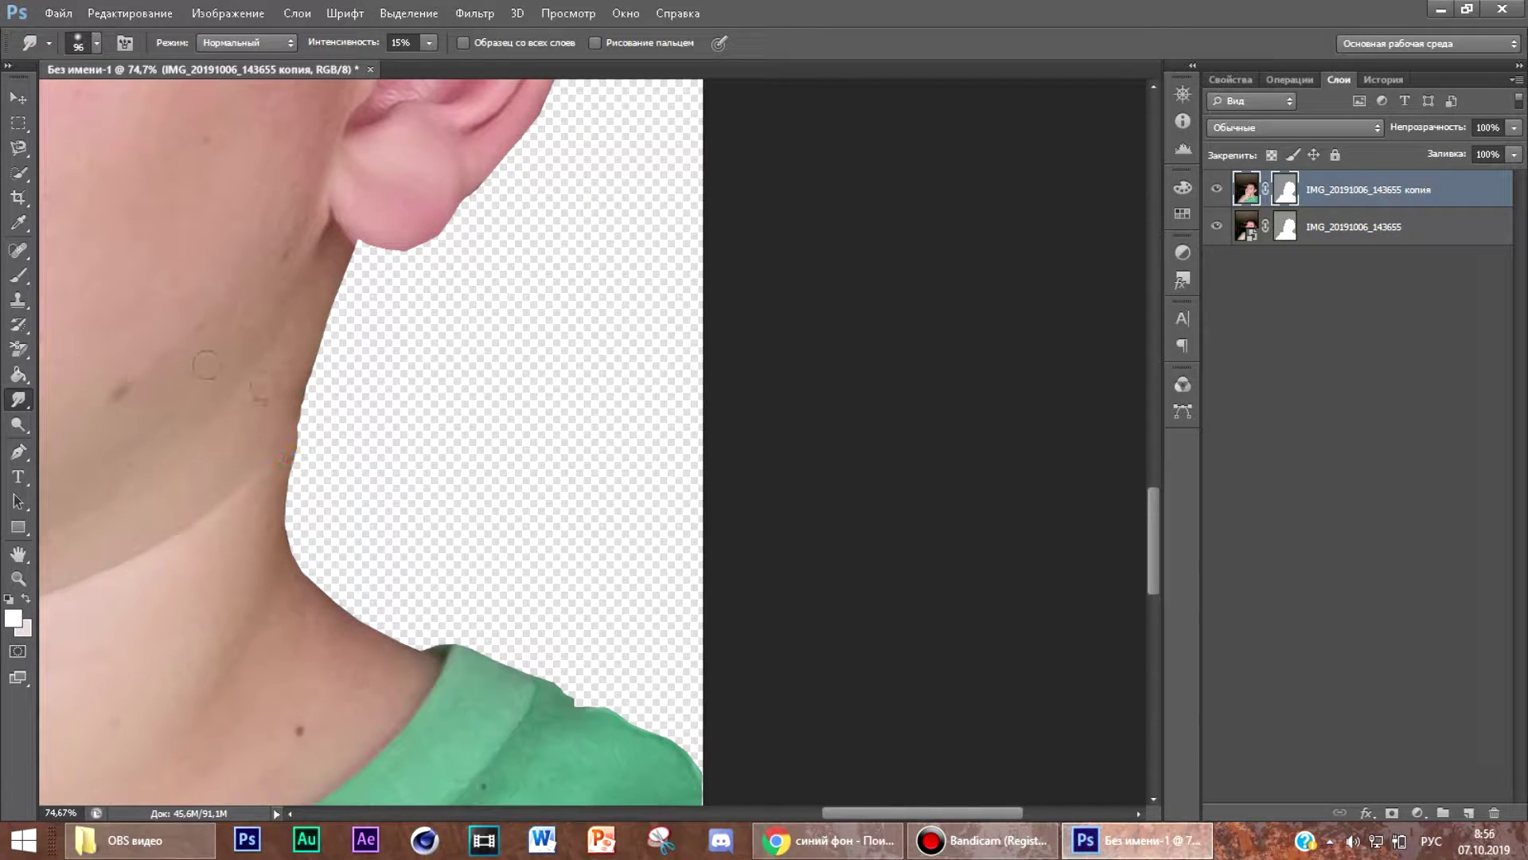
pyautogui.scroll(-2, 205, 365)
pyautogui.scroll(6, 378, 293)
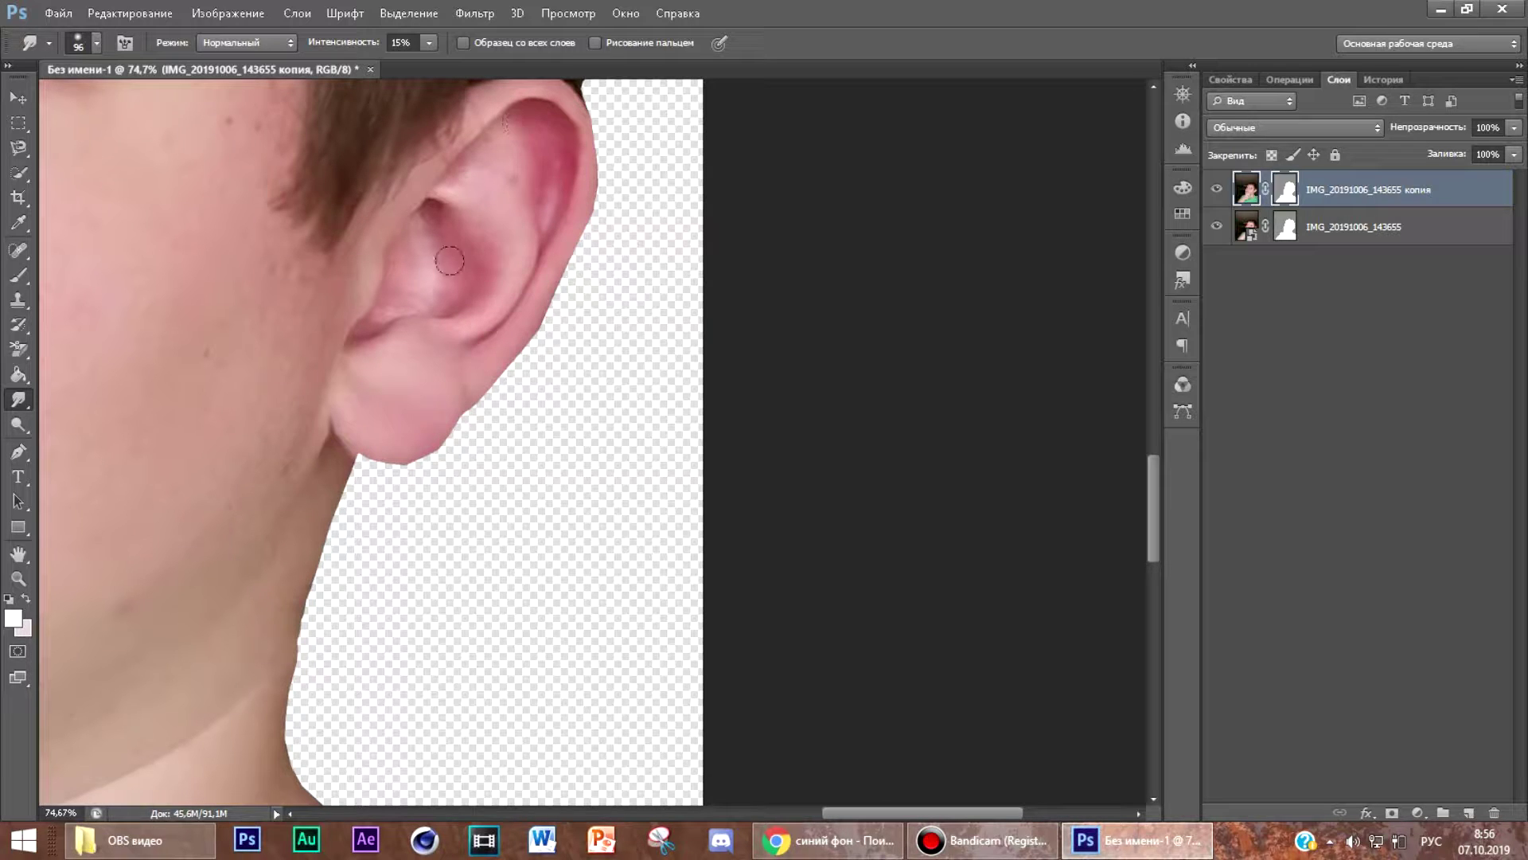
pyautogui.scroll(-5, 367, 276)
pyautogui.scroll(5, 389, 364)
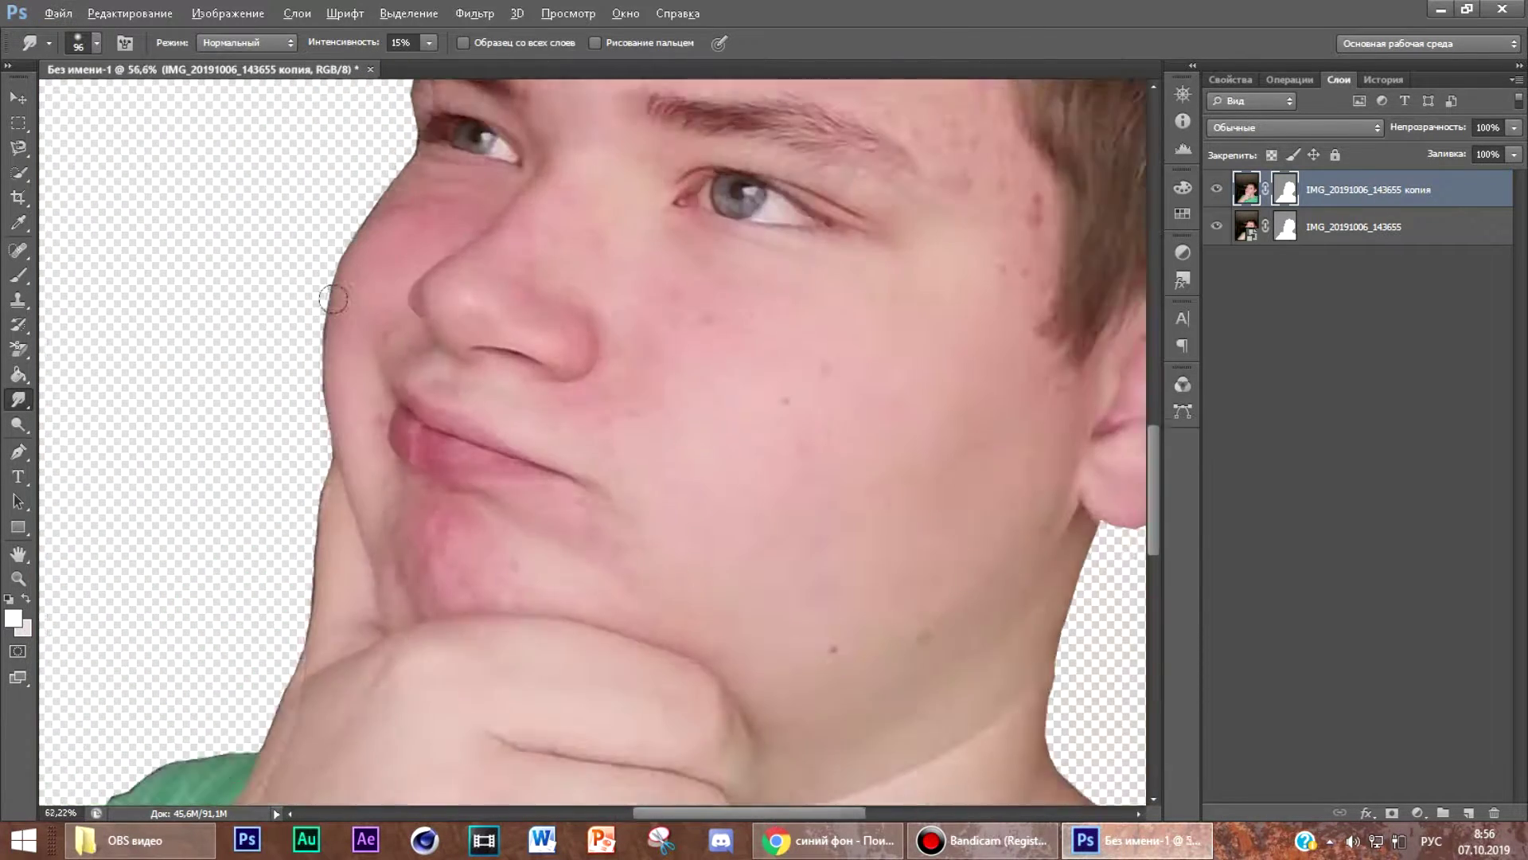
pyautogui.scroll(2, 388, 363)
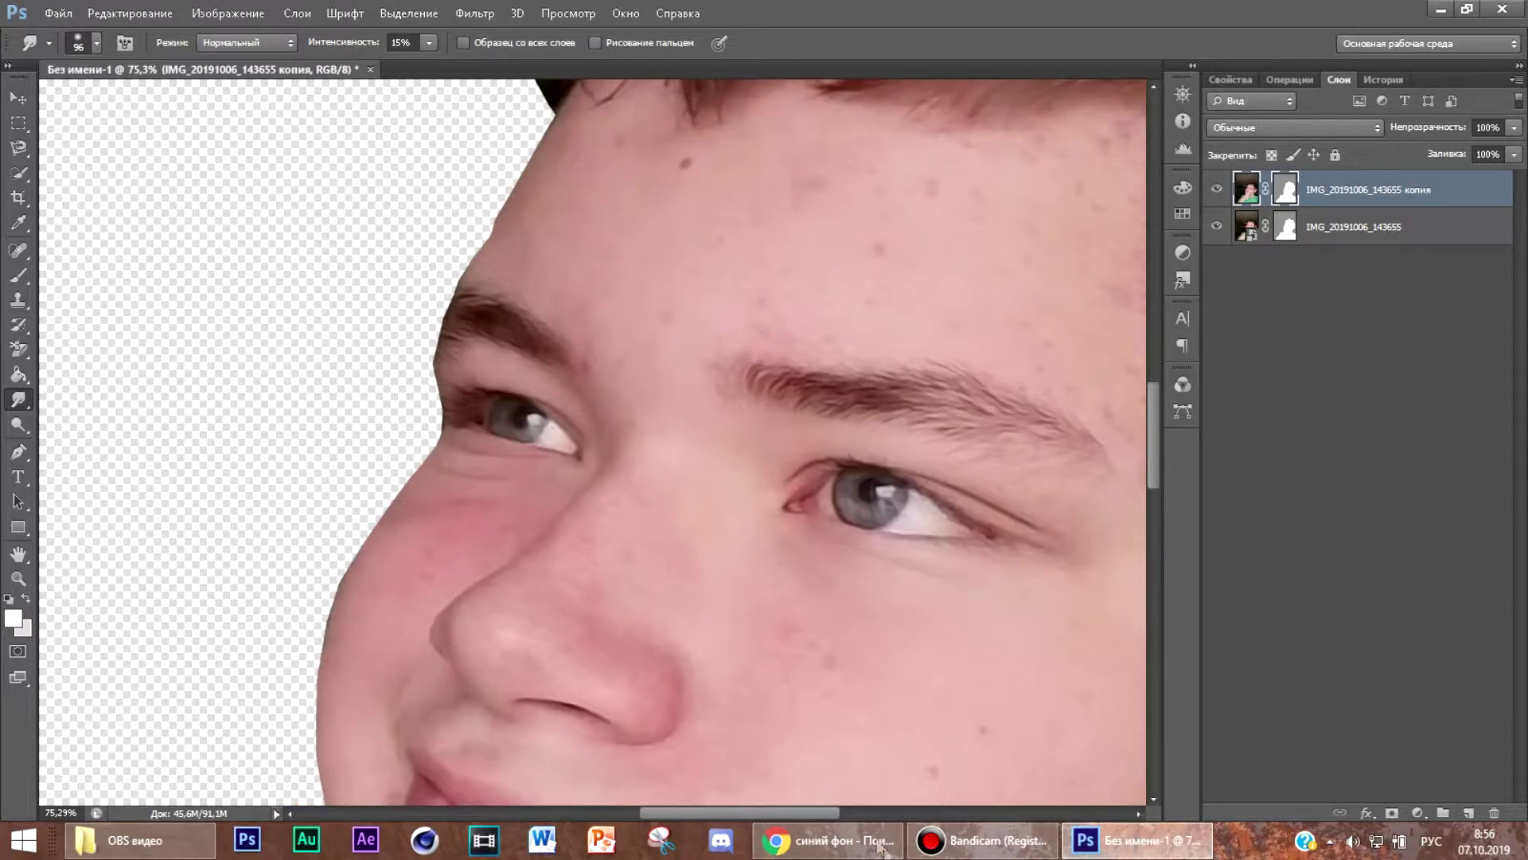
pyautogui.click(844, 839)
pyautogui.click(258, 16)
pyautogui.click(1509, 798)
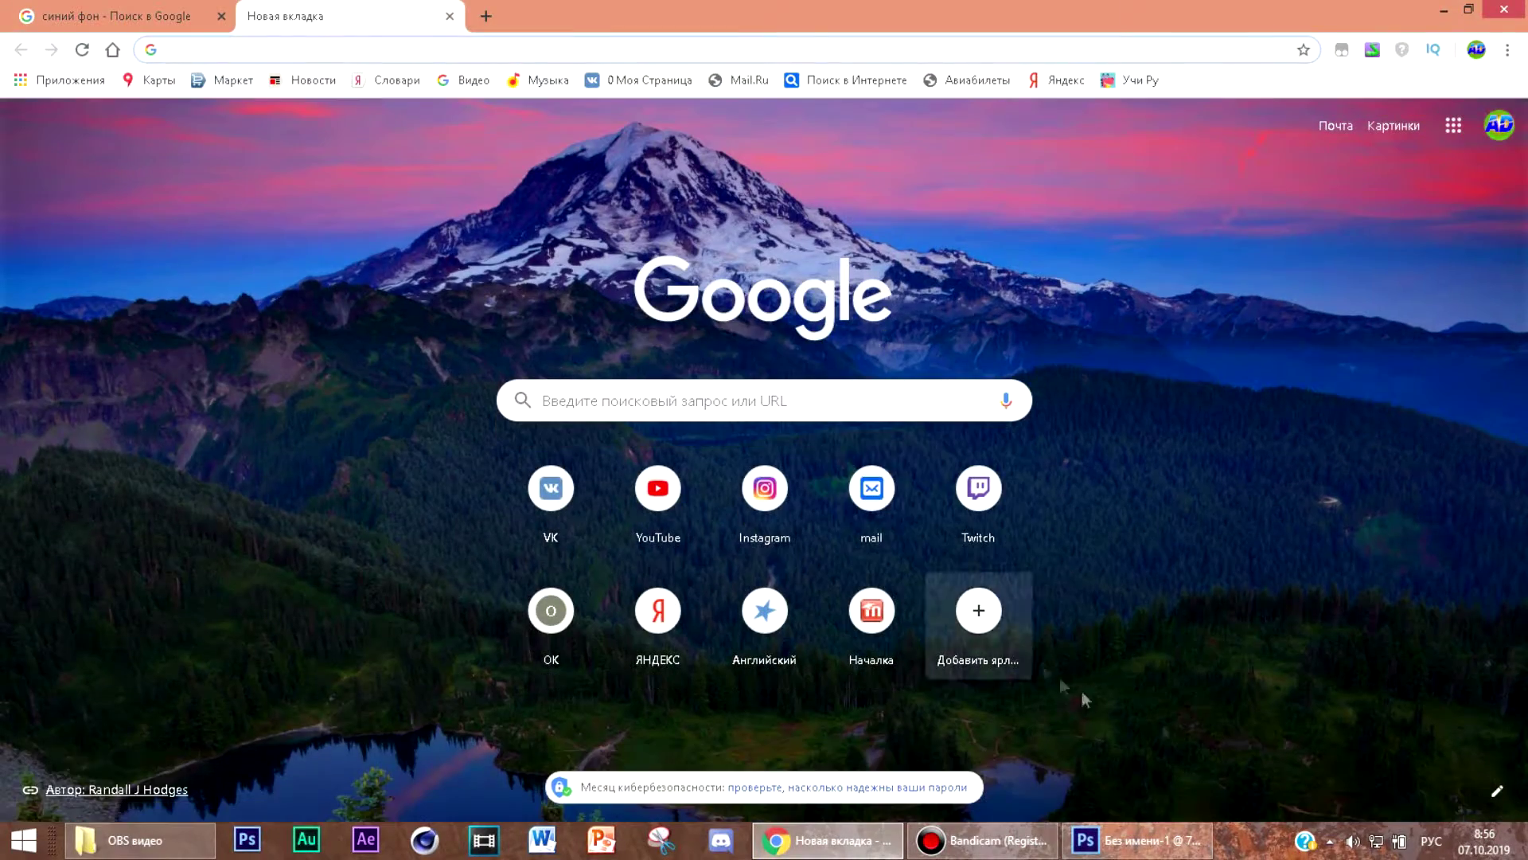
pyautogui.click(1444, 11)
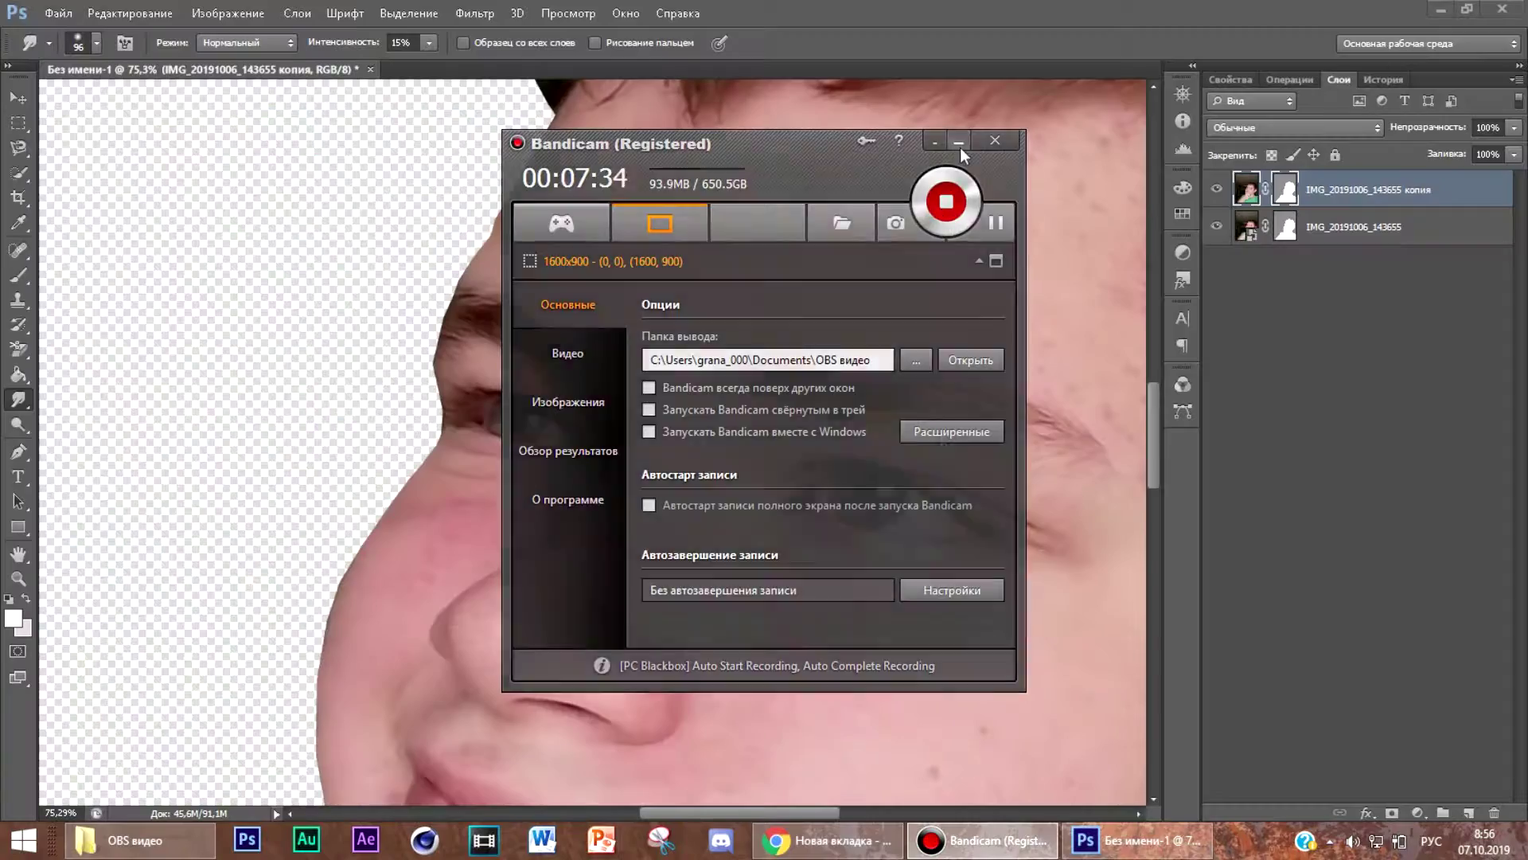
pyautogui.click(960, 148)
# Step: Smudge the skin on the cheek, nose and chin and around the mouth
pyautogui.scroll(-4, 617, 622)
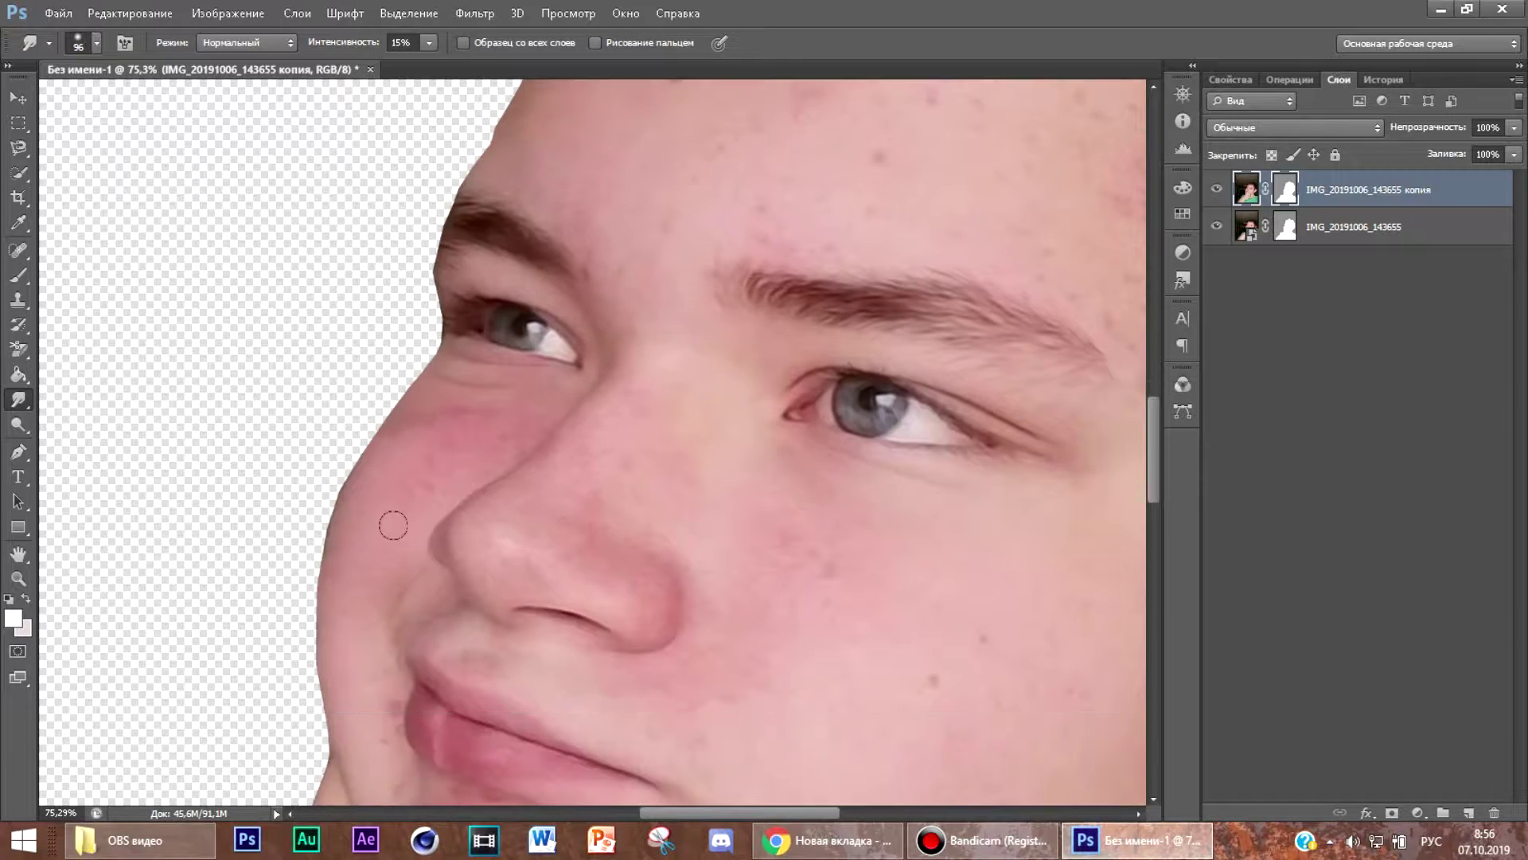
pyautogui.scroll(-3, 486, 501)
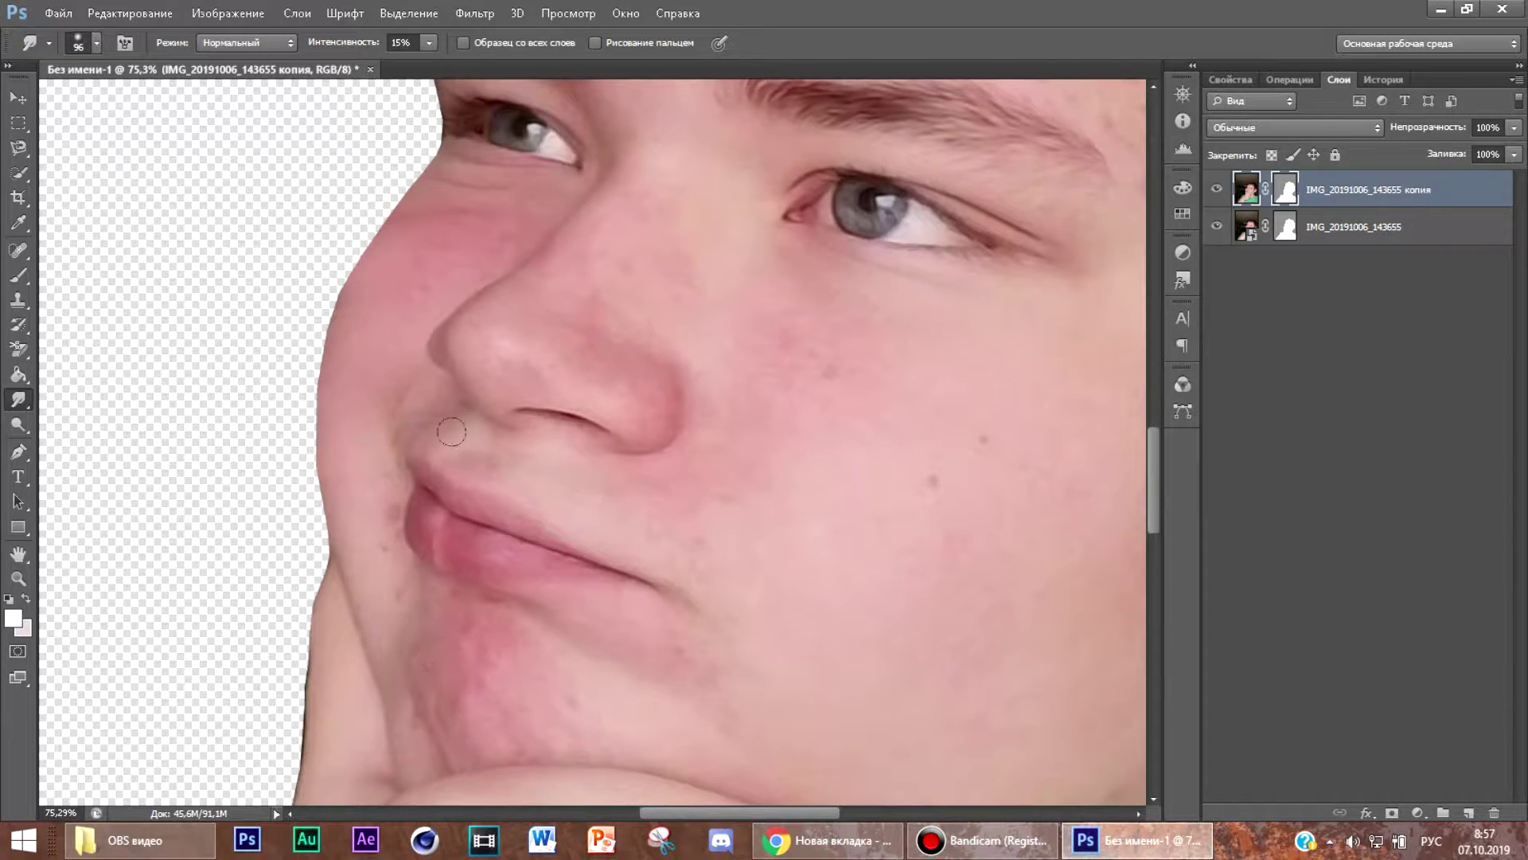
pyautogui.scroll(-2, 788, 475)
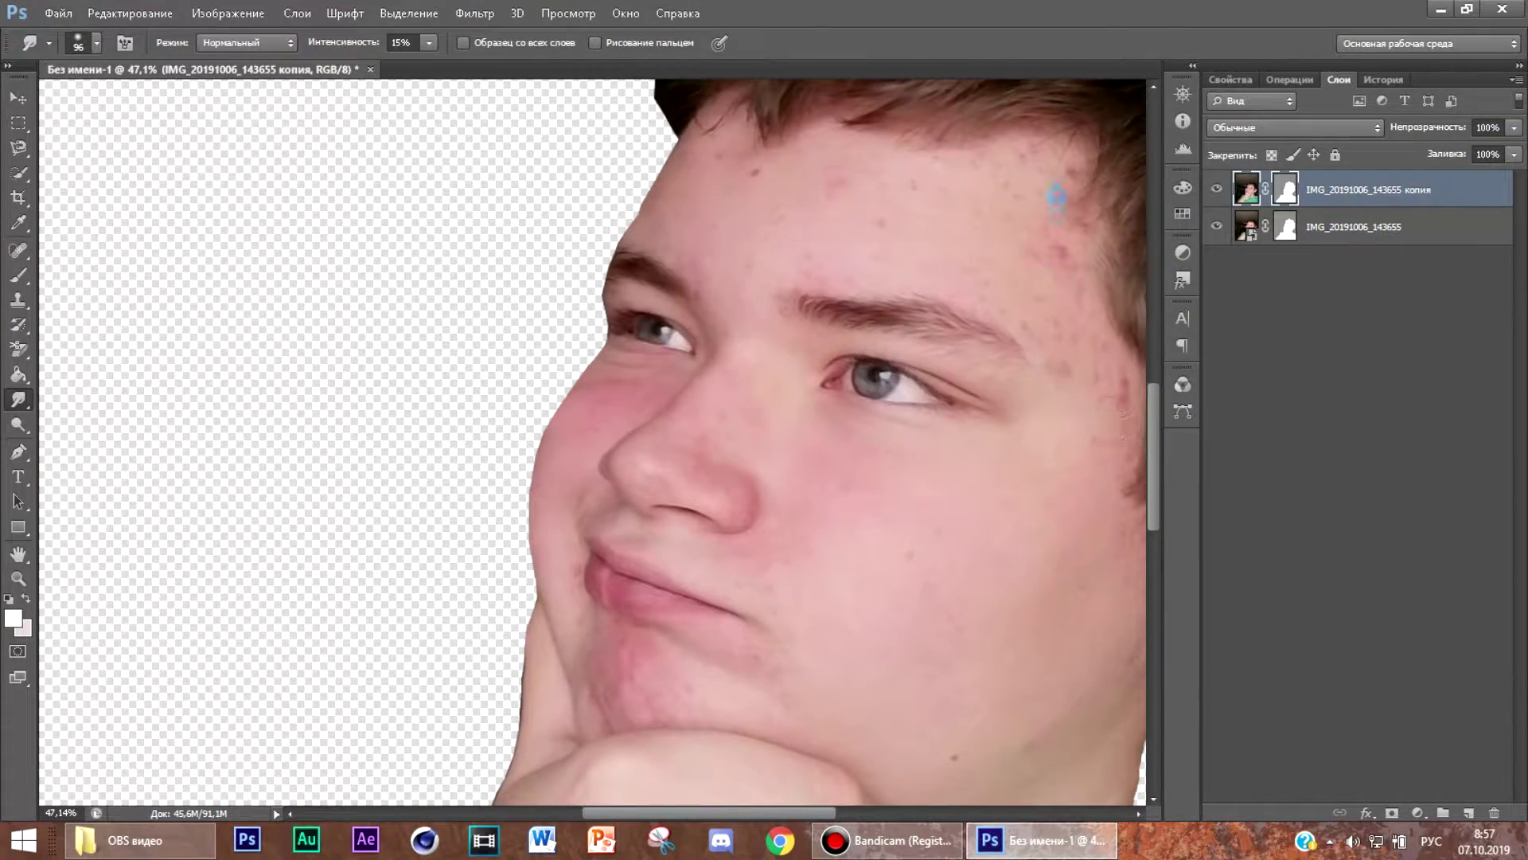
# Step: Smudge the blemishes on the forehead and the skin around the eyebrow and temple
pyautogui.moveTo(1056, 195); pyautogui.dragTo(837, 499)
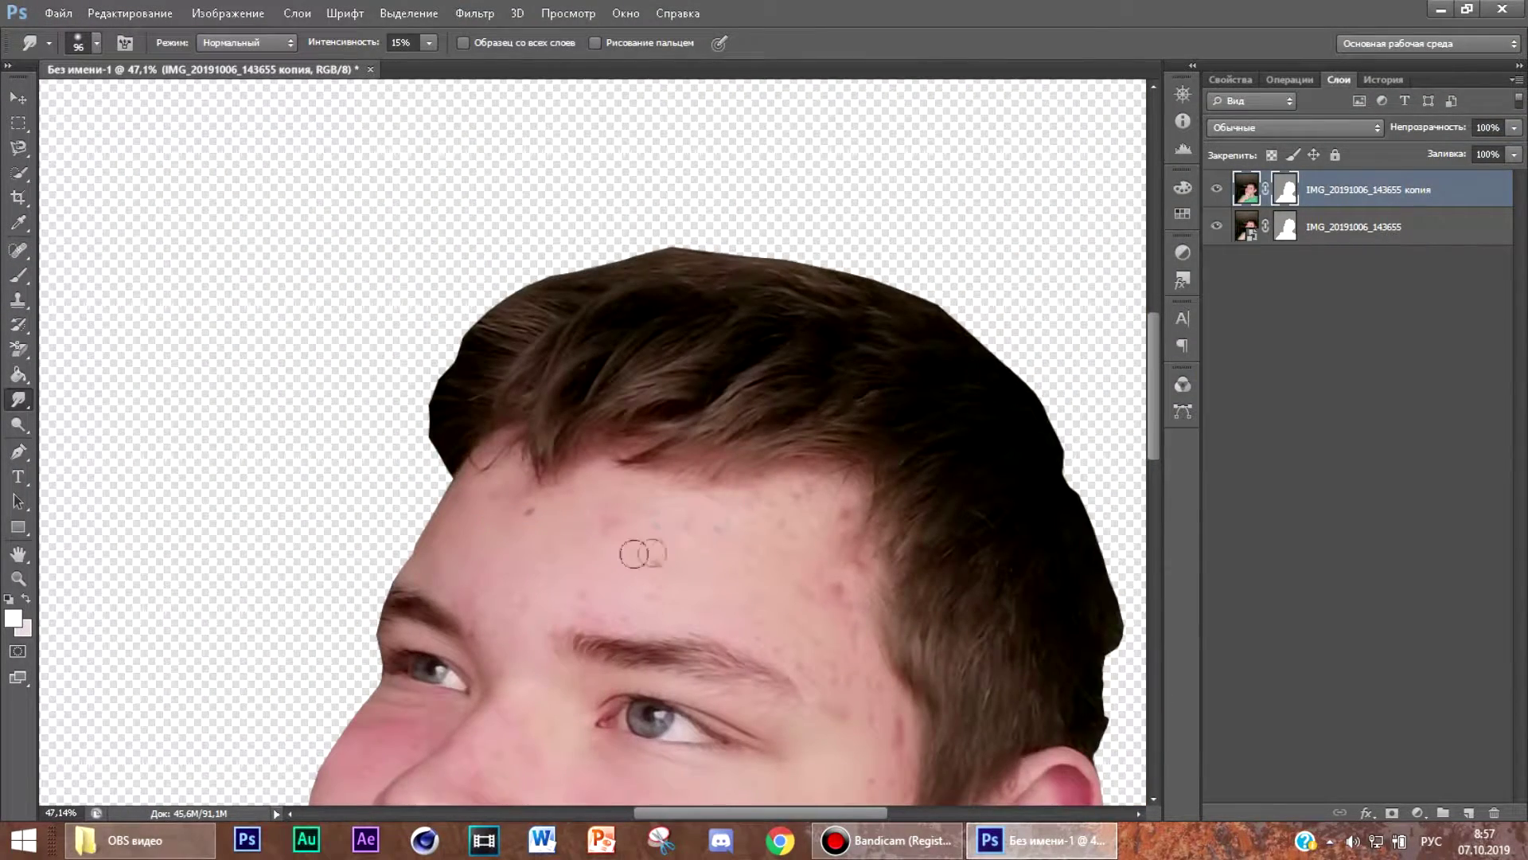
pyautogui.scroll(-15, 842, 617)
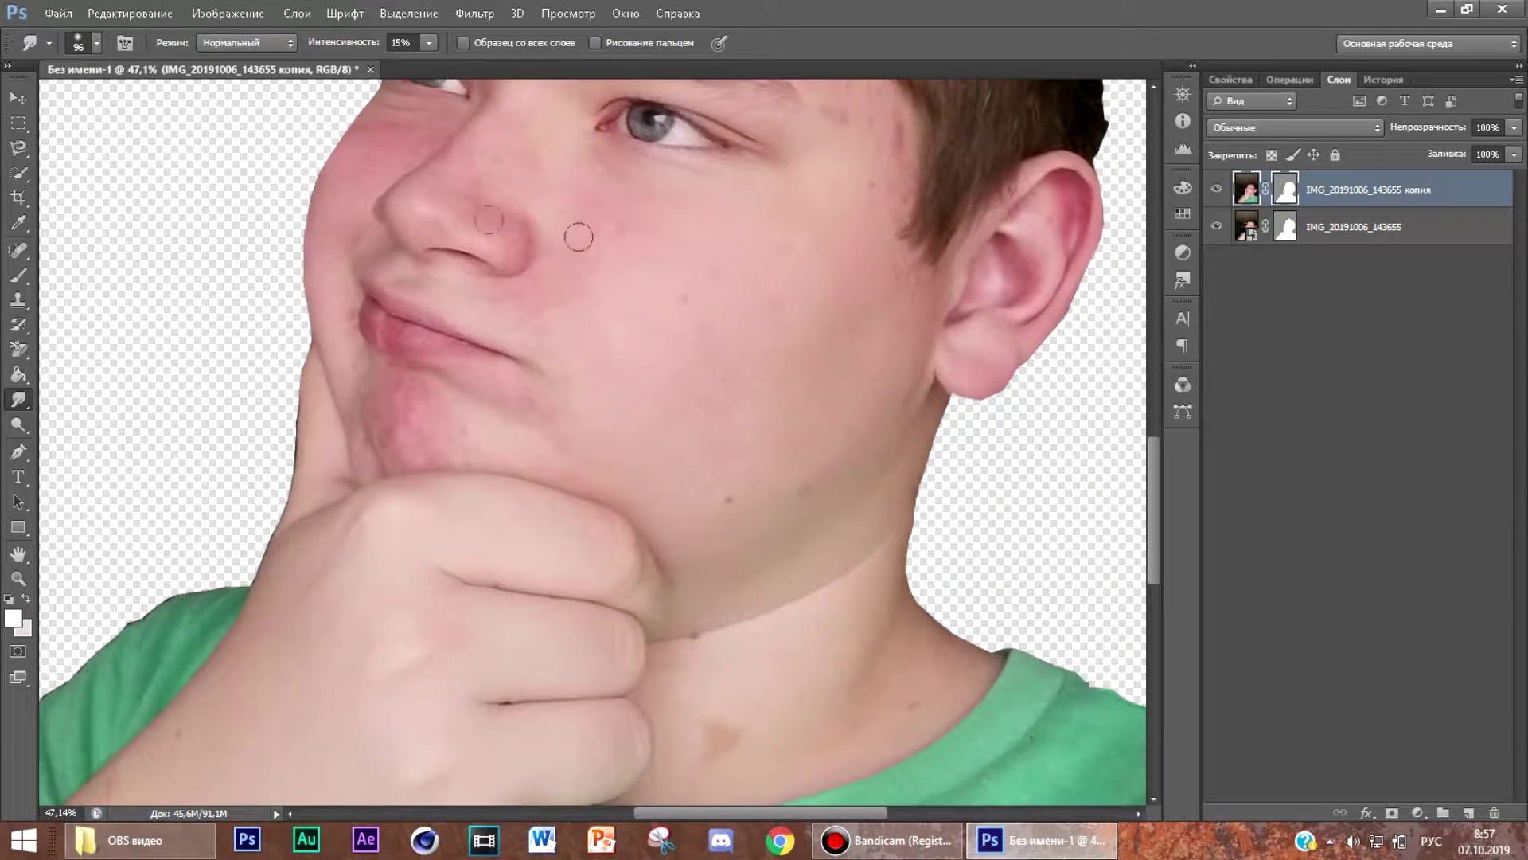
pyautogui.scroll(-2, 713, 386)
pyautogui.scroll(5, 777, 146)
pyautogui.scroll(5, 803, 492)
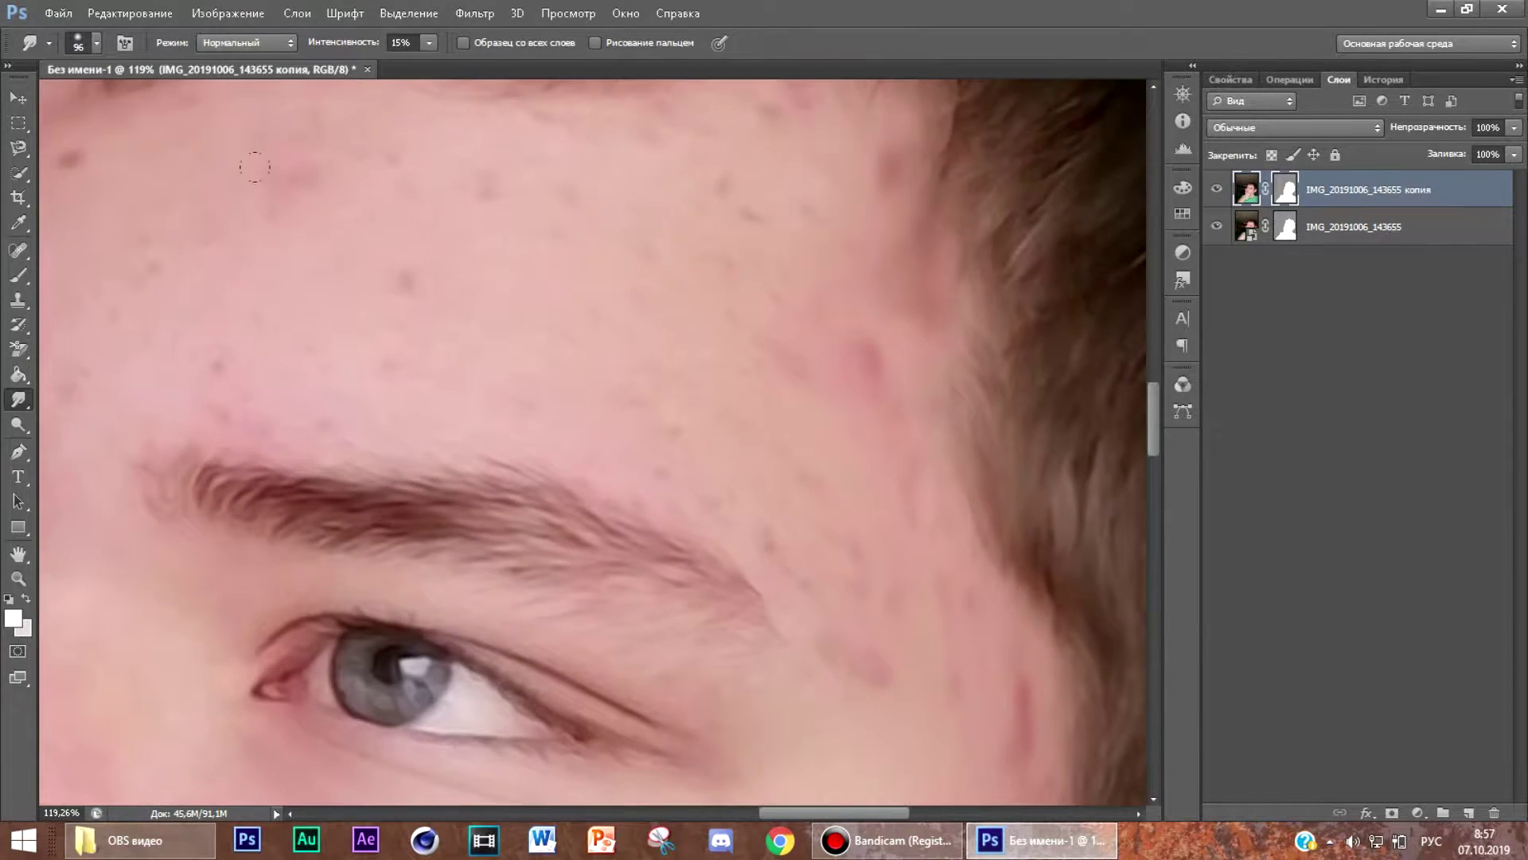
pyautogui.scroll(-2, 621, 291)
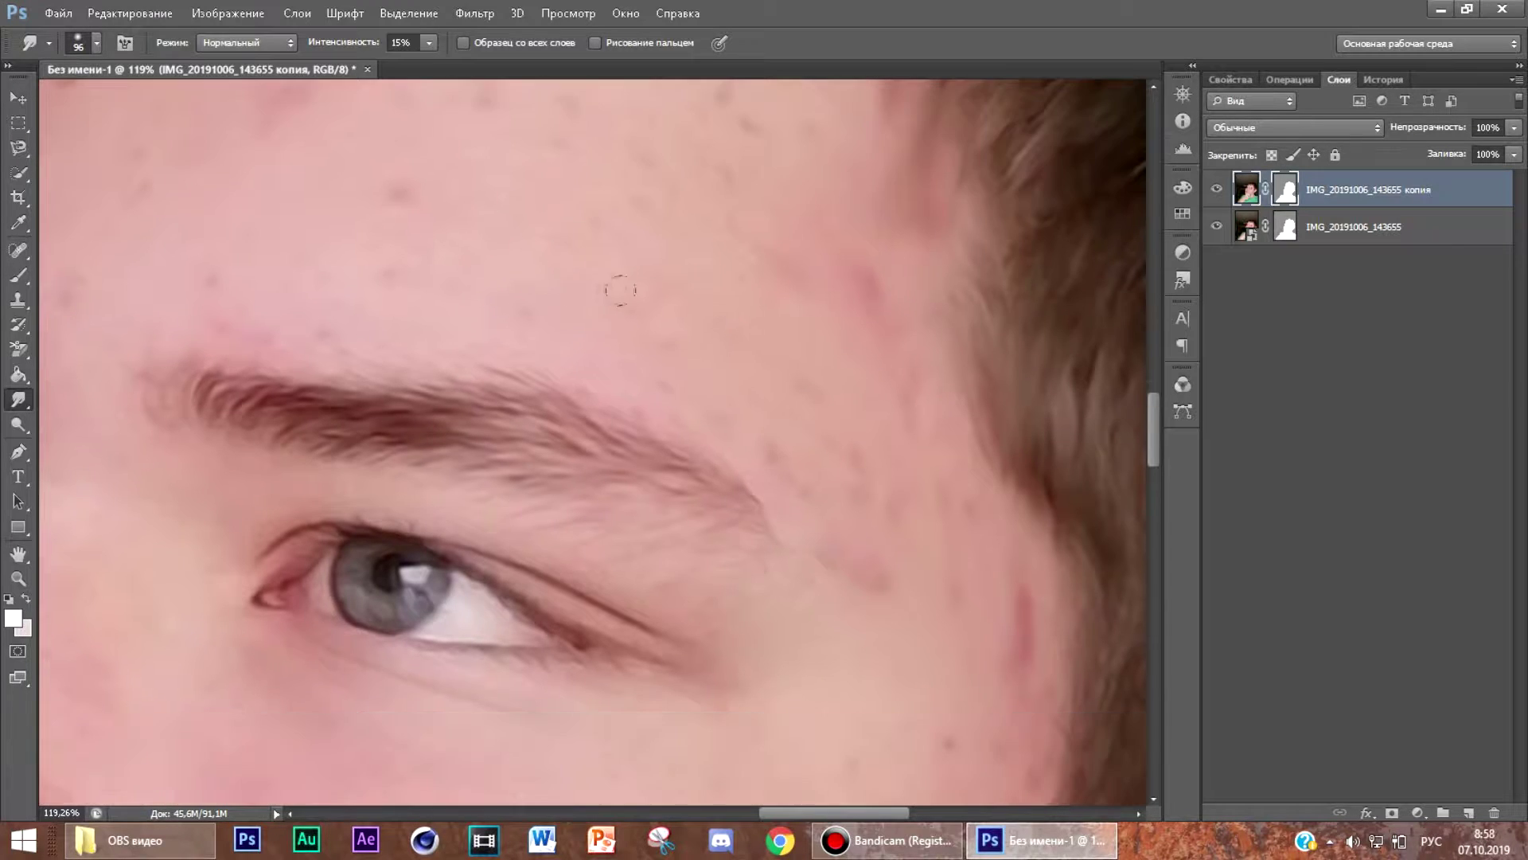
# Step: Smudge the hand, forearm and green sleeve to smooth their surfaces
pyautogui.scroll(-8, 439, 317)
pyautogui.scroll(-3, 394, 491)
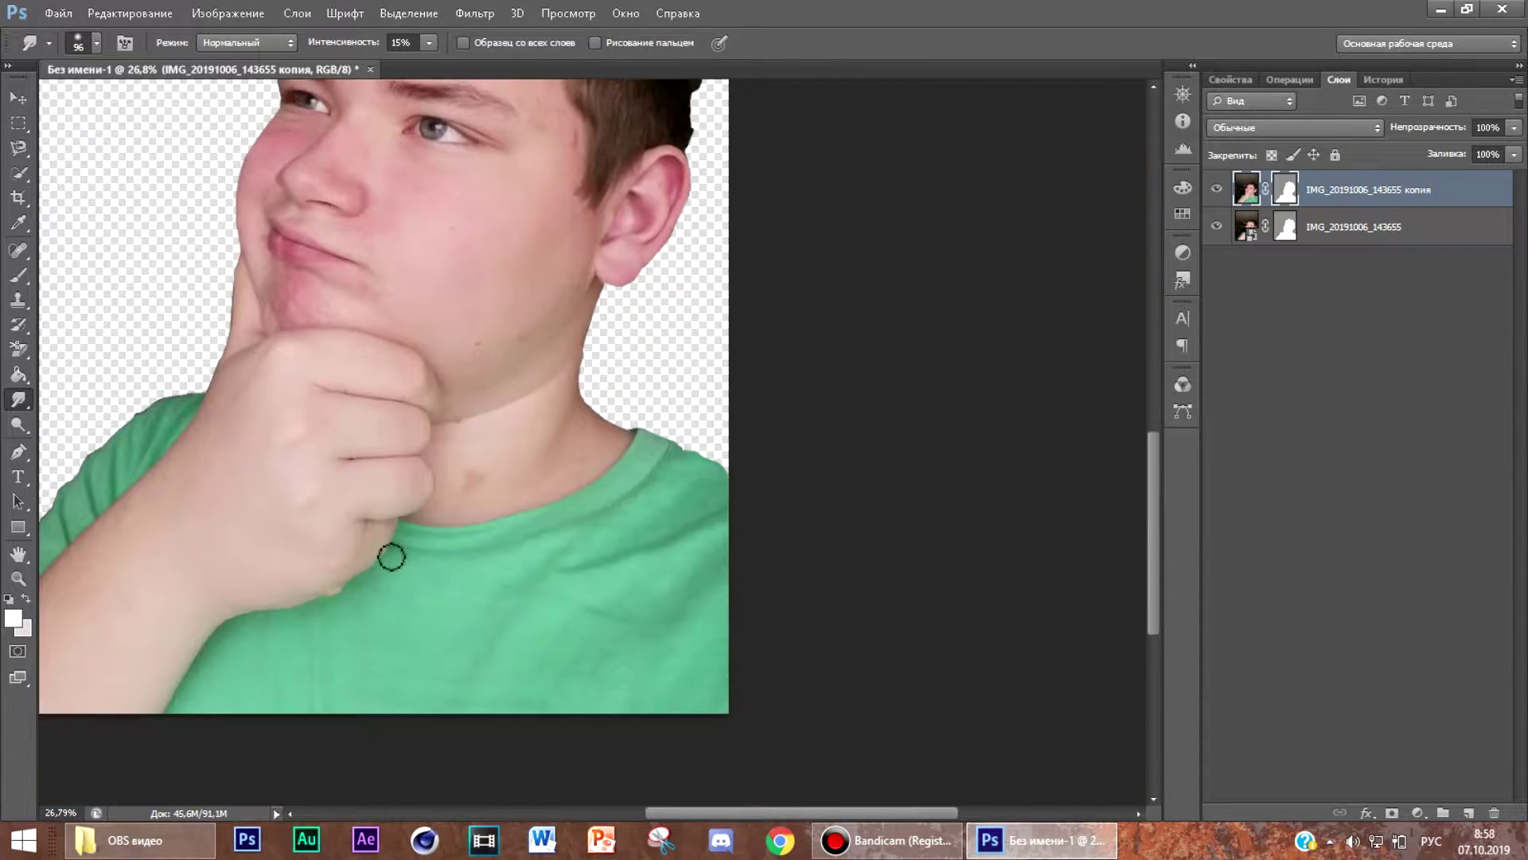
pyautogui.scroll(3, 389, 553)
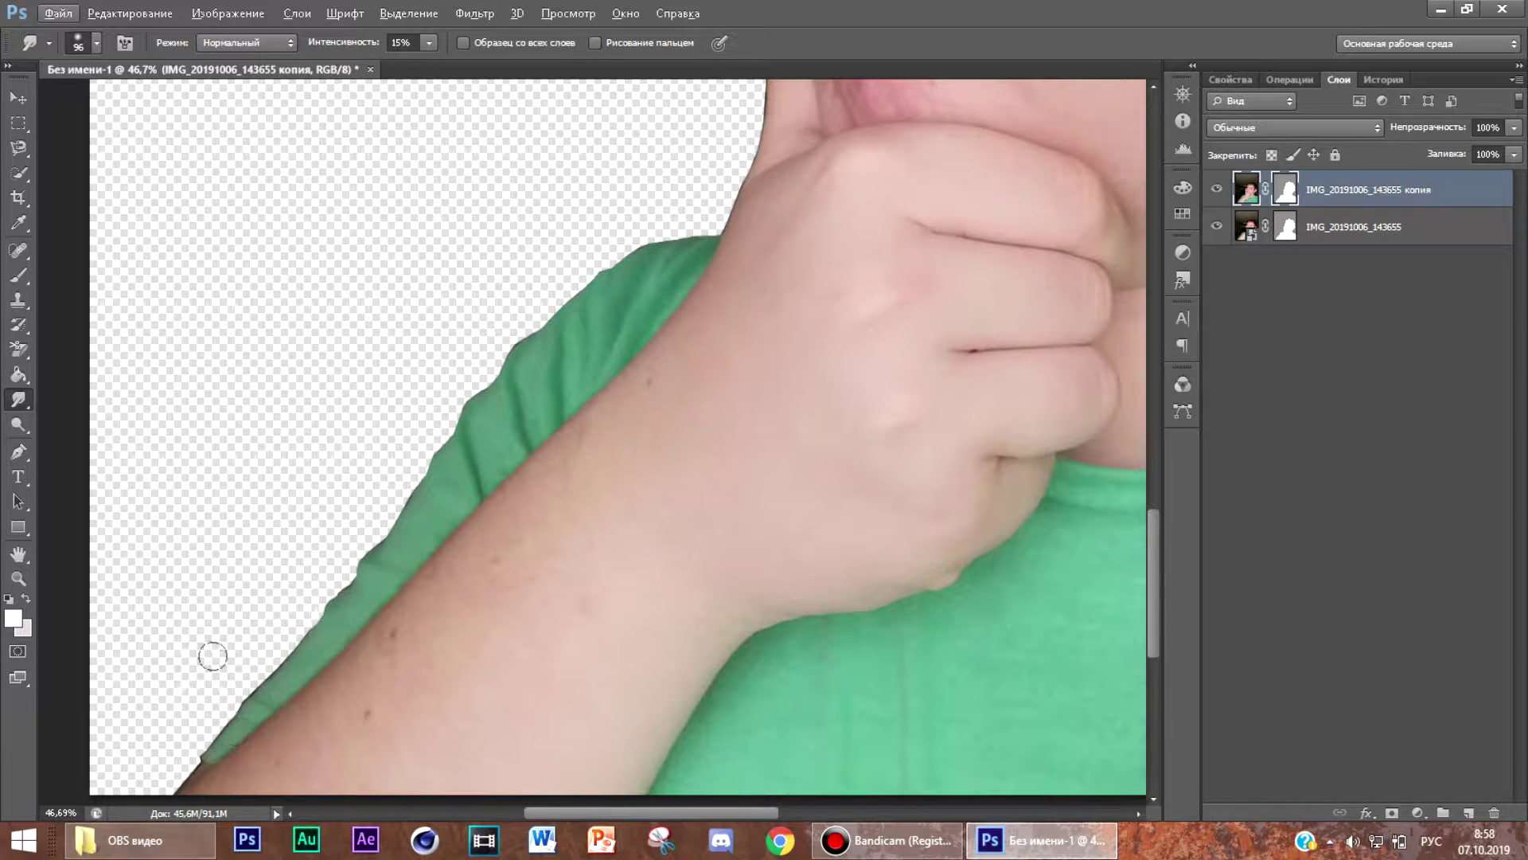
pyautogui.scroll(-3, 203, 630)
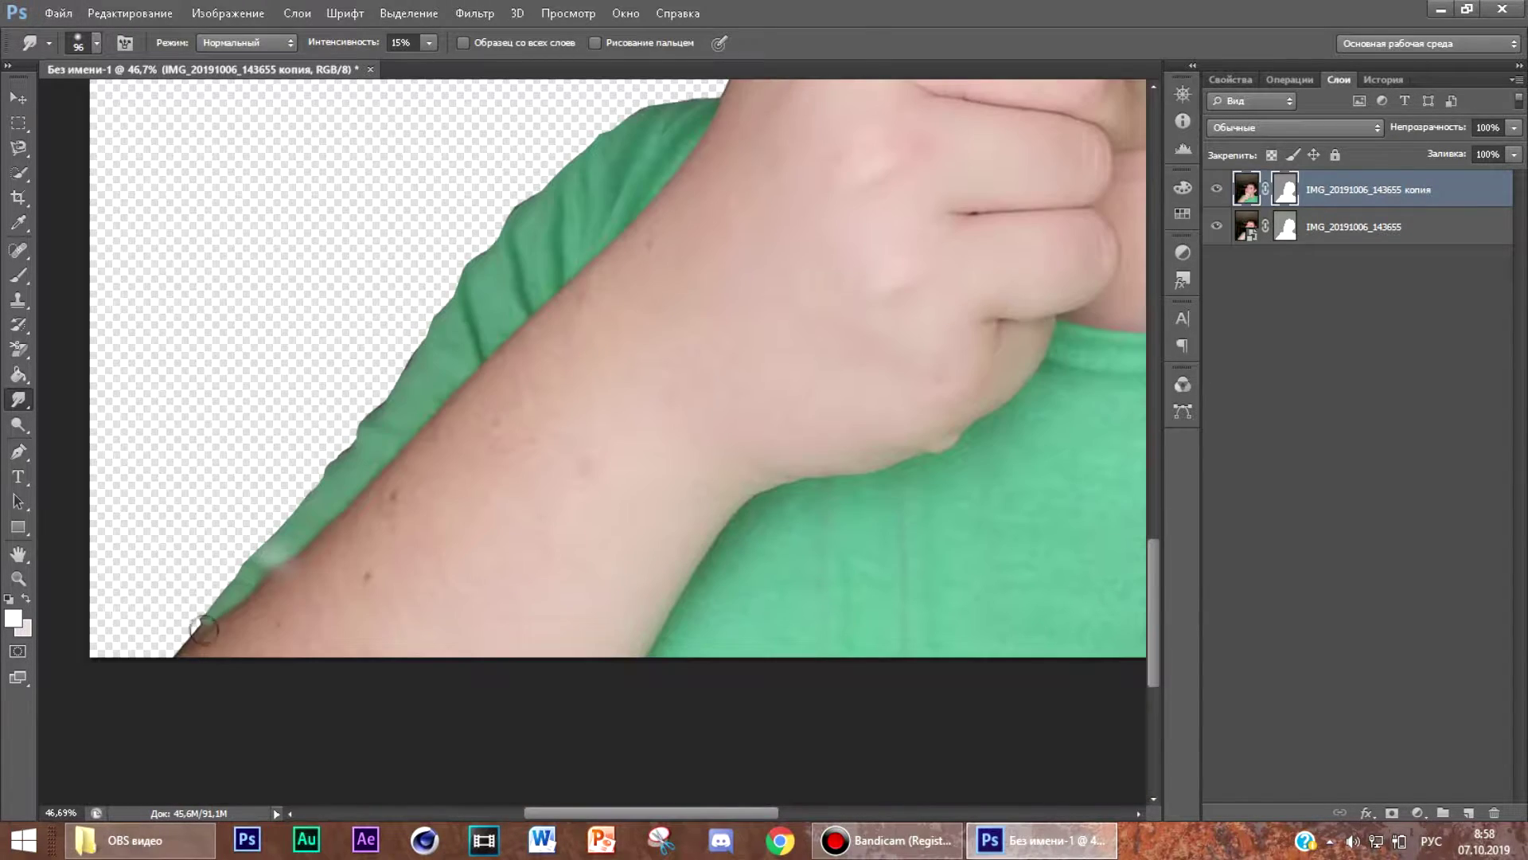
pyautogui.scroll(4, 636, 513)
pyautogui.scroll(7, 945, 412)
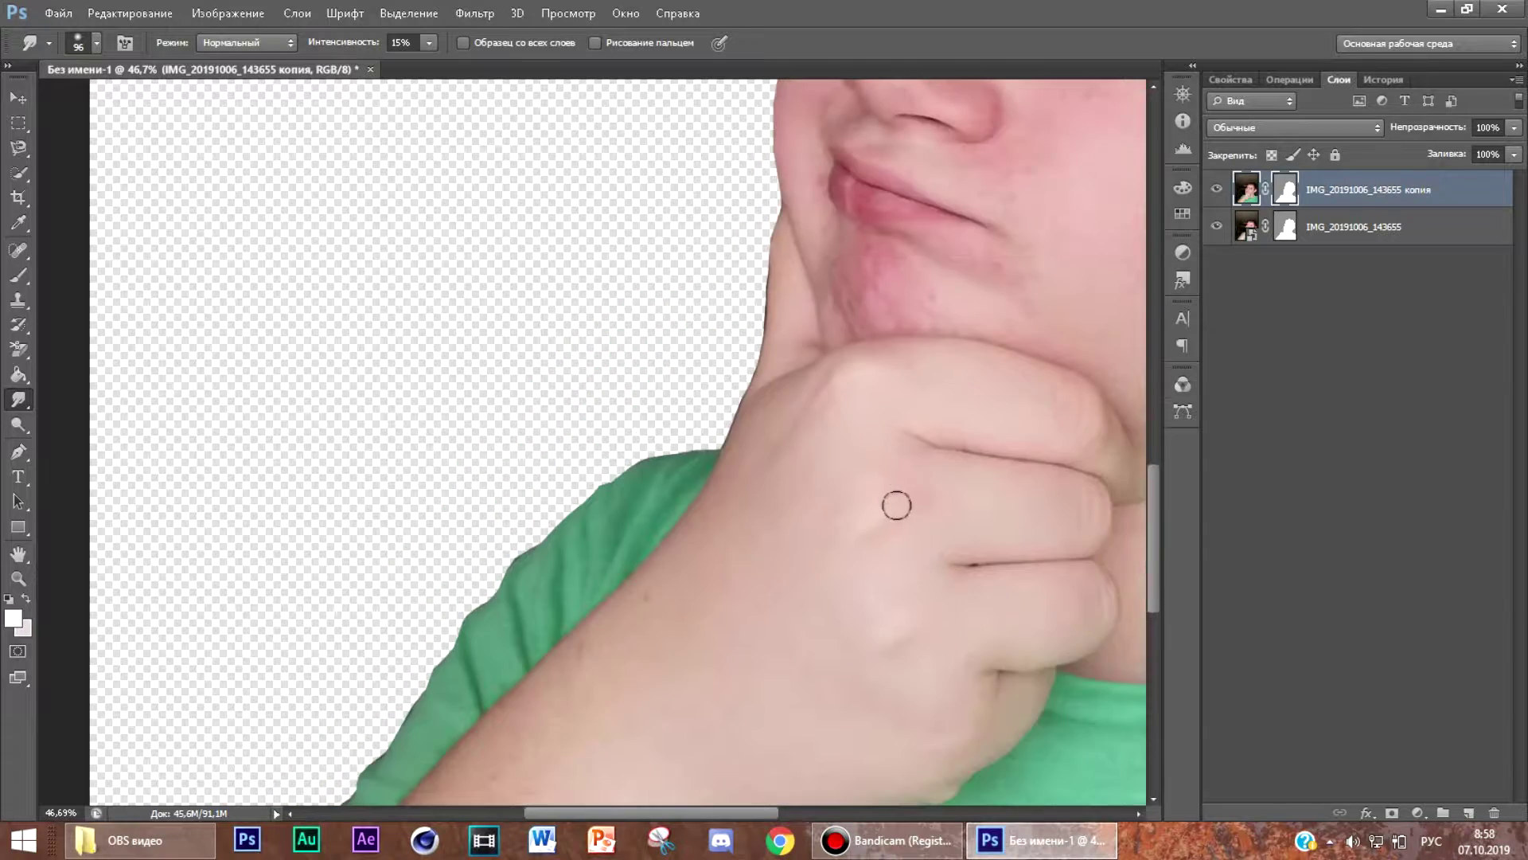
# Step: Touch up the cheek and the skin around the eye with the Smudge tool
pyautogui.scroll(7, 771, 419)
pyautogui.hscroll(5, 986, 580)
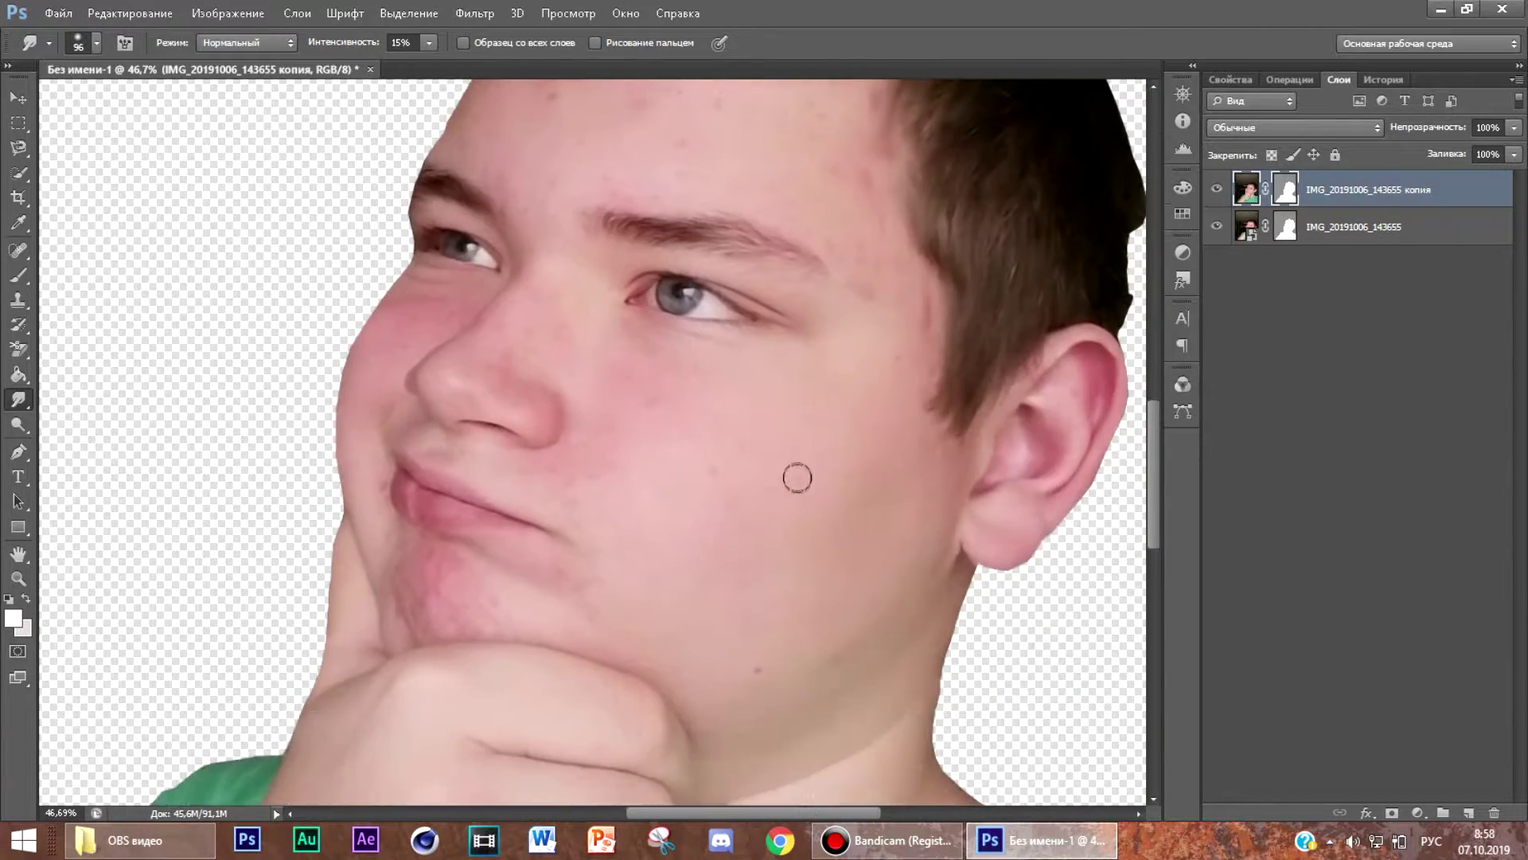
pyautogui.scroll(-1, 743, 518)
pyautogui.scroll(3, 830, 372)
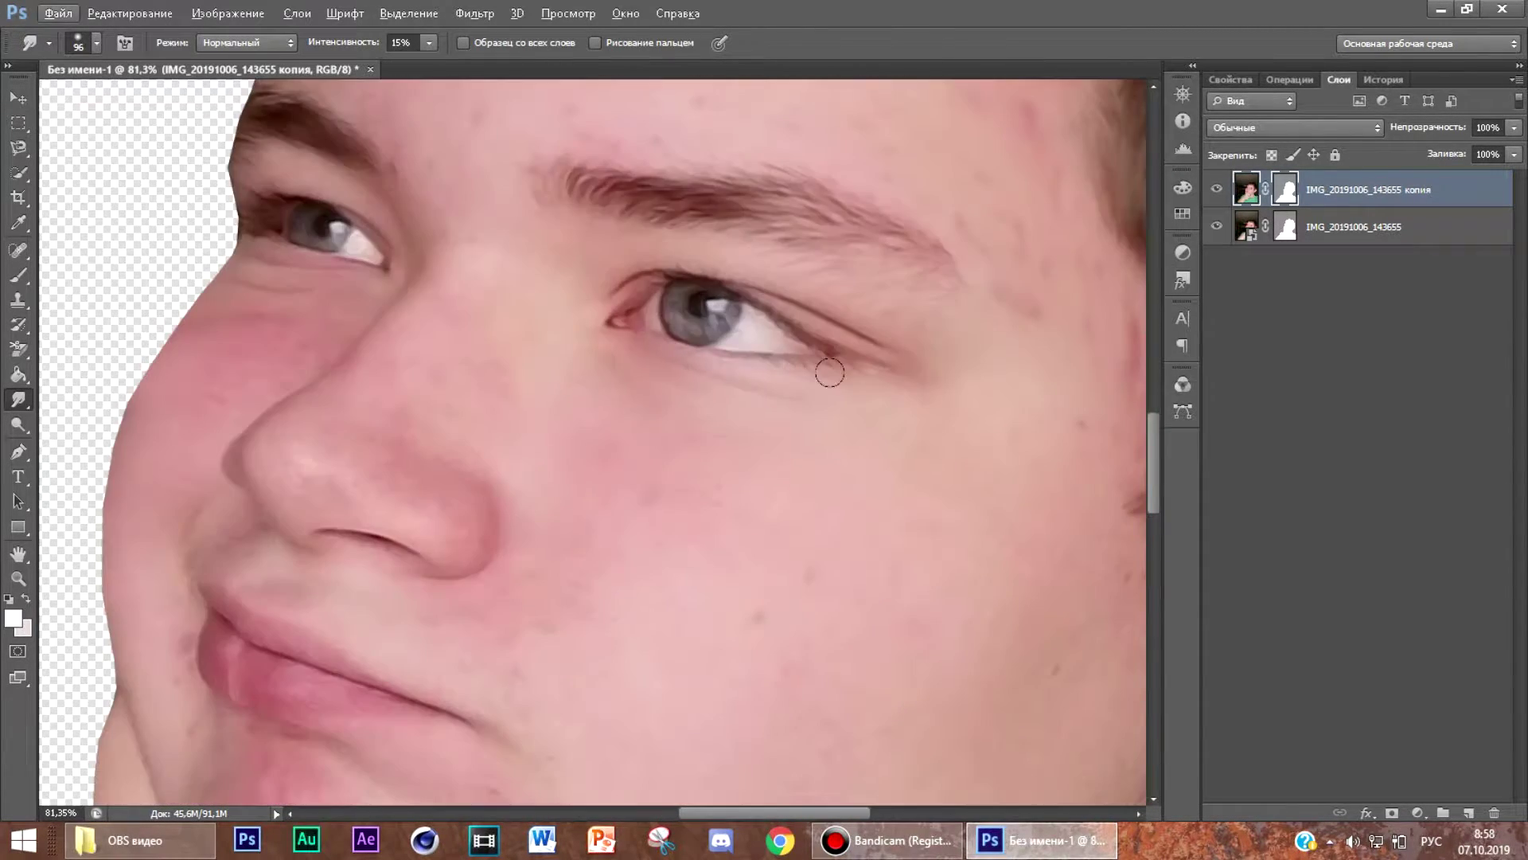
pyautogui.scroll(-5, 910, 357)
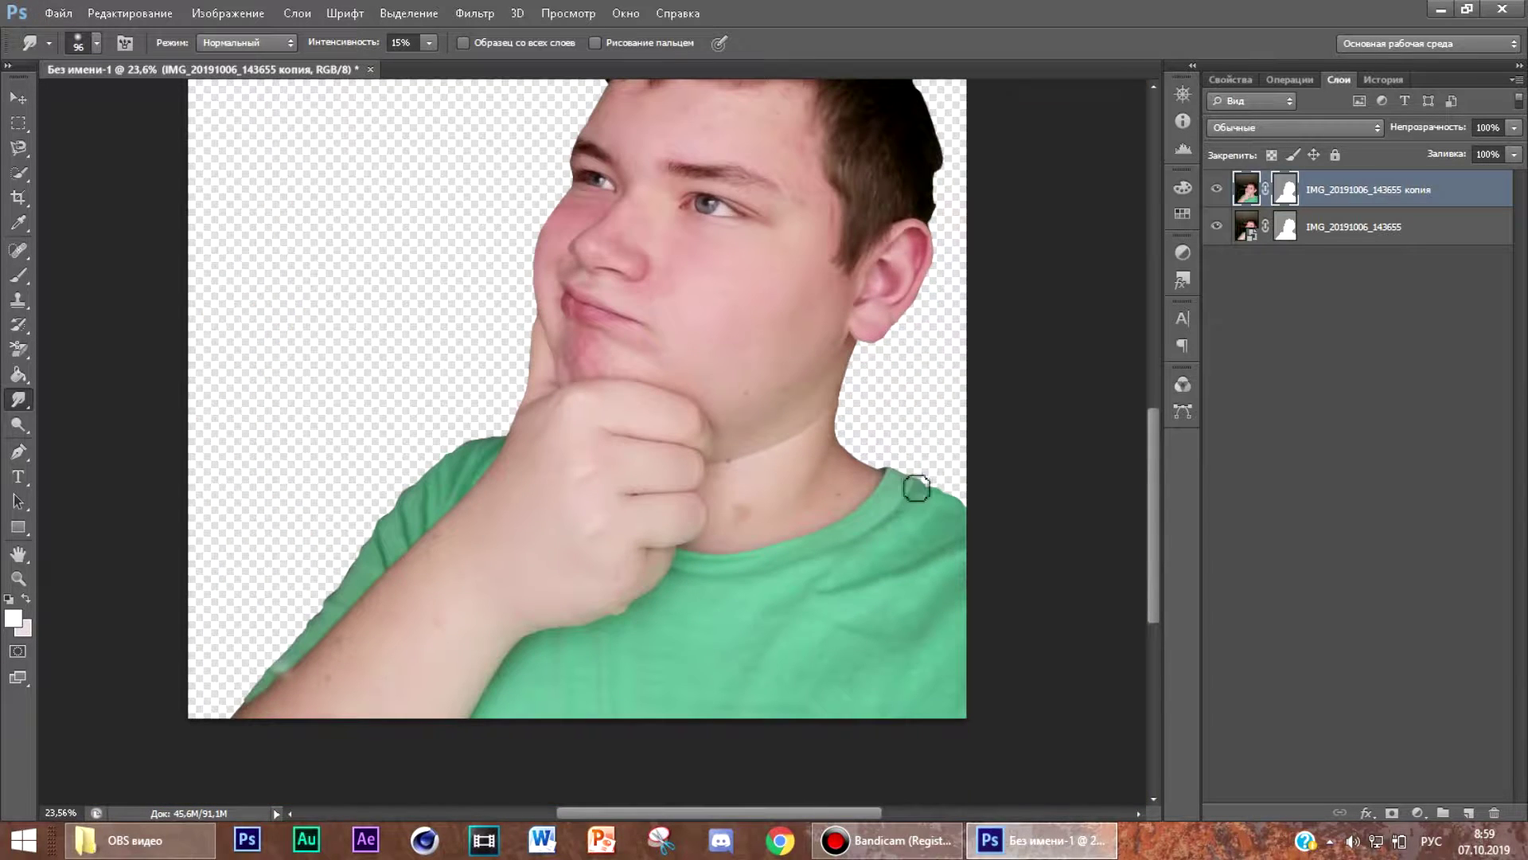
# Step: Save the finished cutout to the desktop in PNG format as лицо.png
pyautogui.click(17, 98)
pyautogui.scroll(2, 716, 302)
pyautogui.scroll(-6, 717, 303)
pyautogui.click(58, 13)
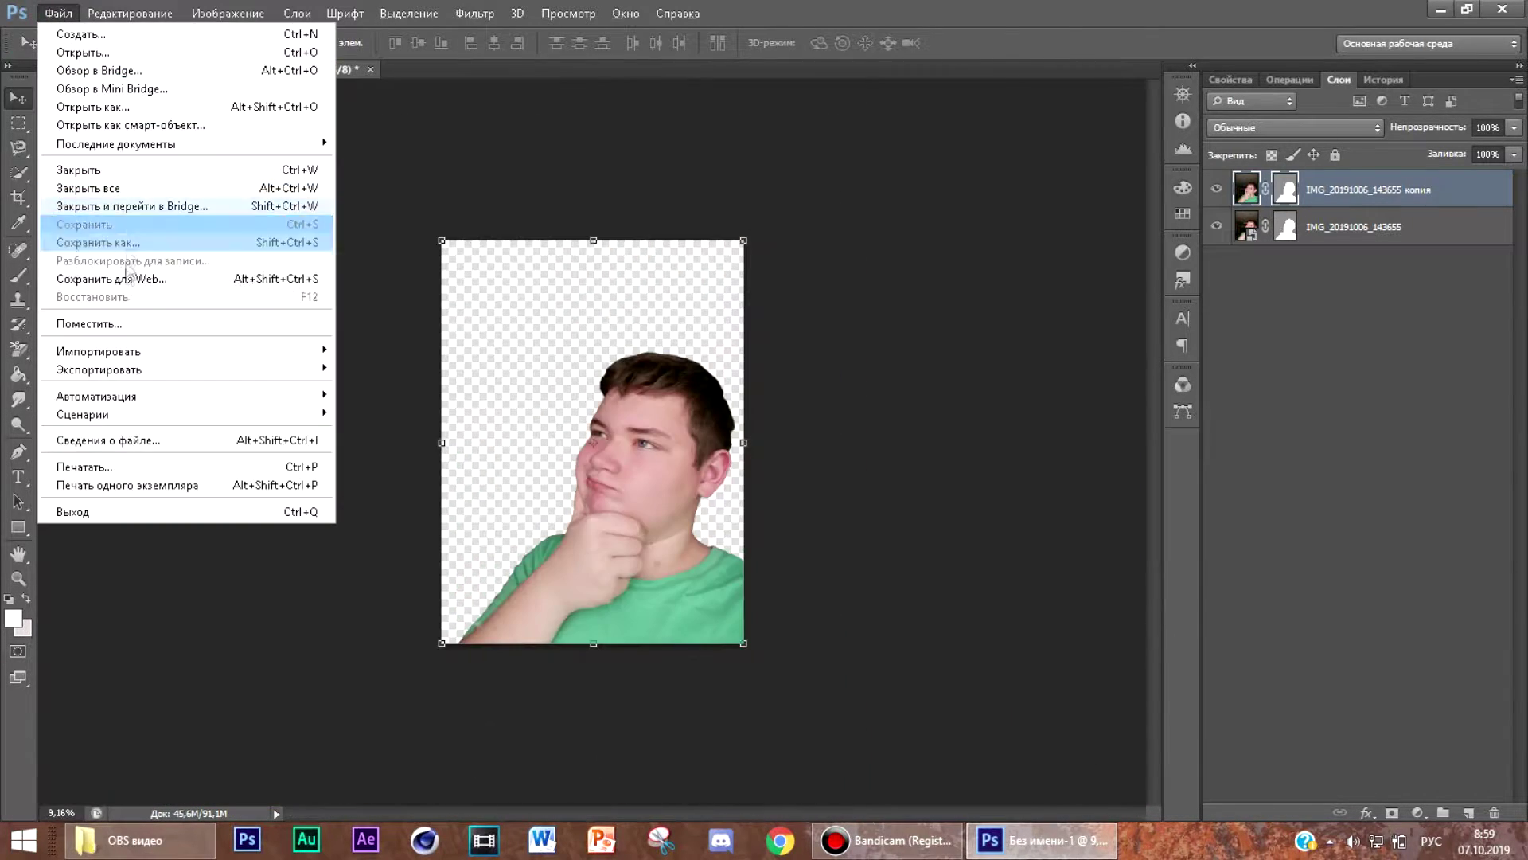
pyautogui.click(95, 242)
pyautogui.click(832, 465)
pyautogui.click(756, 672)
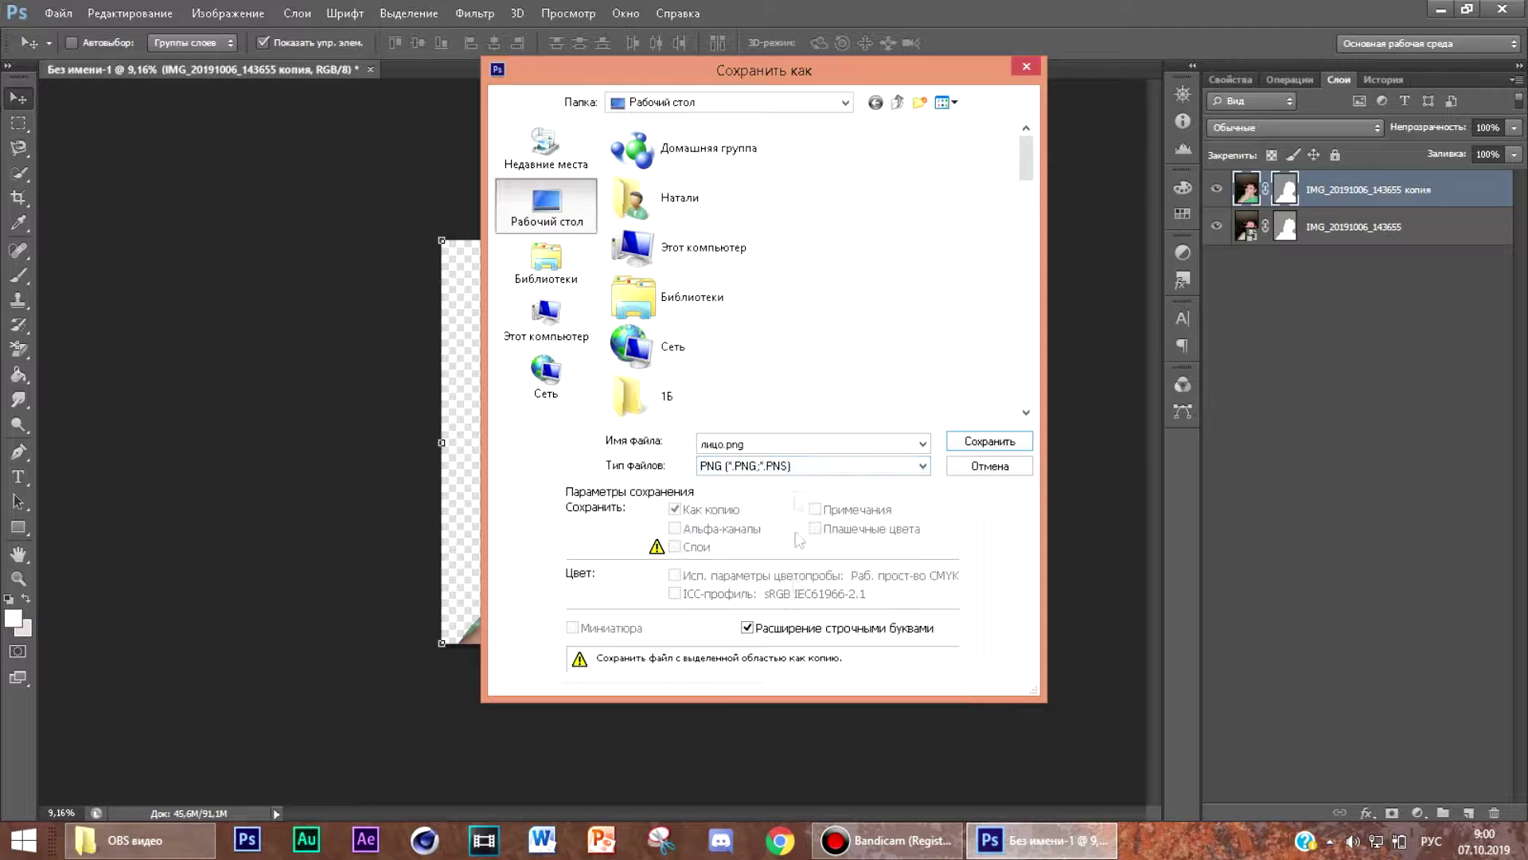
pyautogui.click(990, 441)
pyautogui.click(860, 259)
# Step: Create a new transparent RGB document 1280 pixels wide and 720 pixels high at 72 pixels per inch
pyautogui.hotkey('ctrl', 'n')
pyautogui.write('1280')
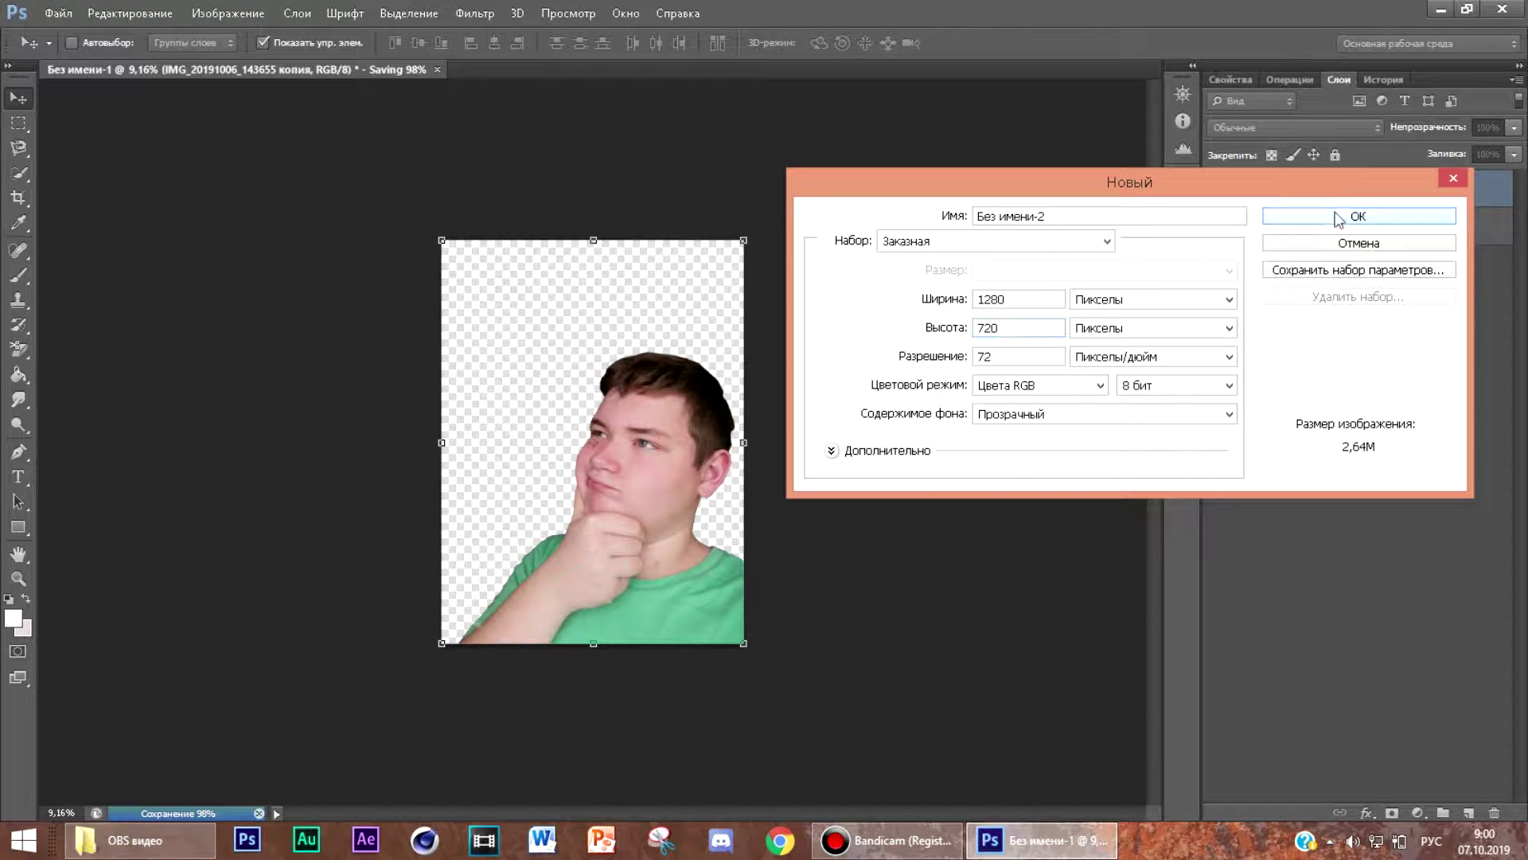
pyautogui.click(1340, 218)
# Step: Place the blue gradient image from the desktop into the new document as its background
pyautogui.click(1467, 10)
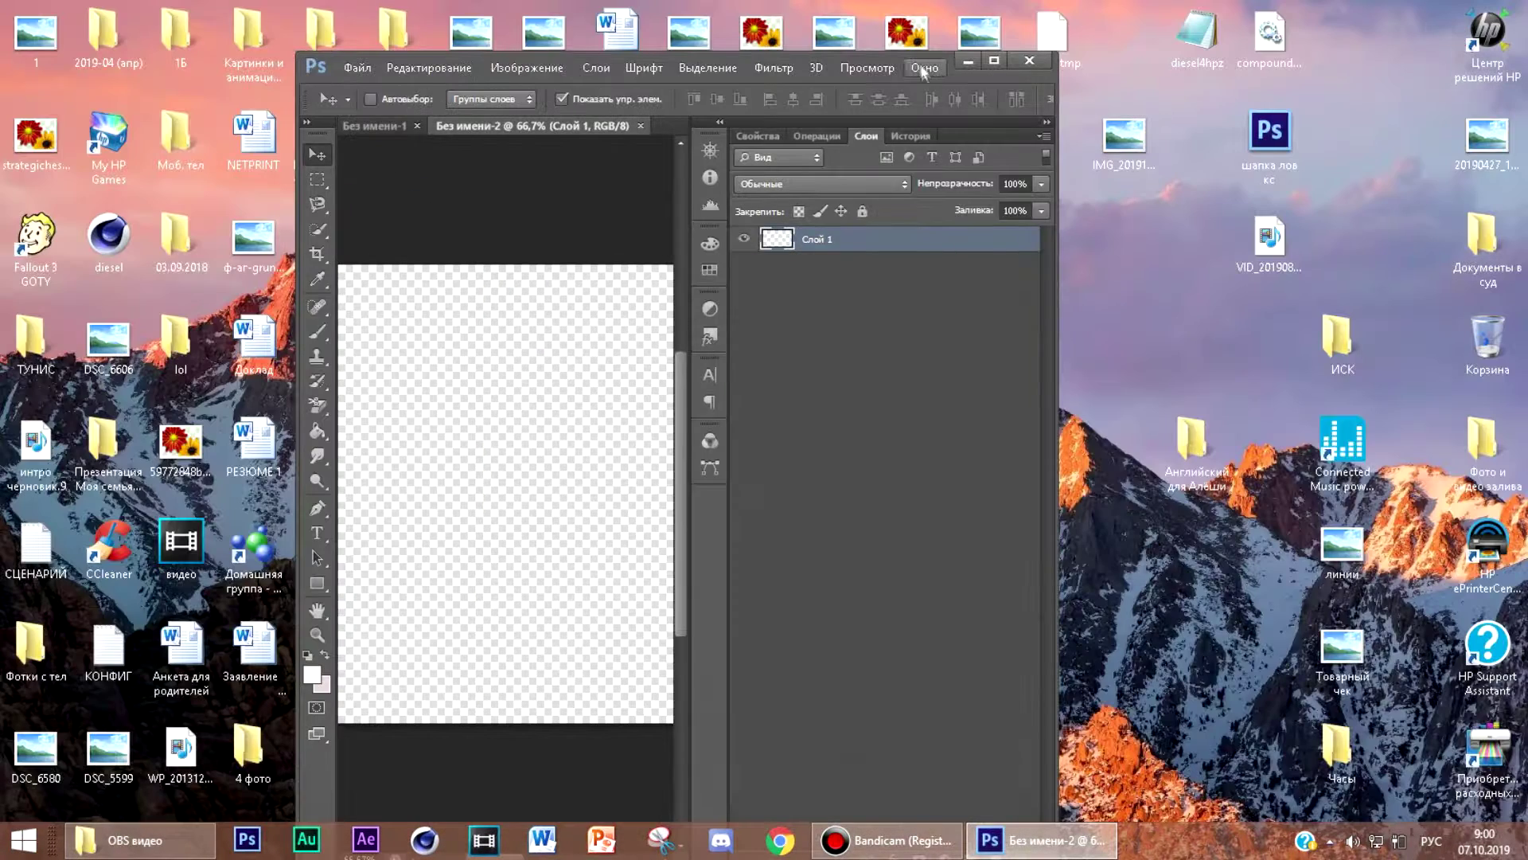
pyautogui.moveTo(933, 65); pyautogui.dragTo(746, 72)
pyautogui.moveTo(981, 649); pyautogui.dragTo(358, 494)
pyautogui.click(805, 70)
pyautogui.moveTo(584, 365); pyautogui.dragTo(823, 361)
pyautogui.click(17, 98)
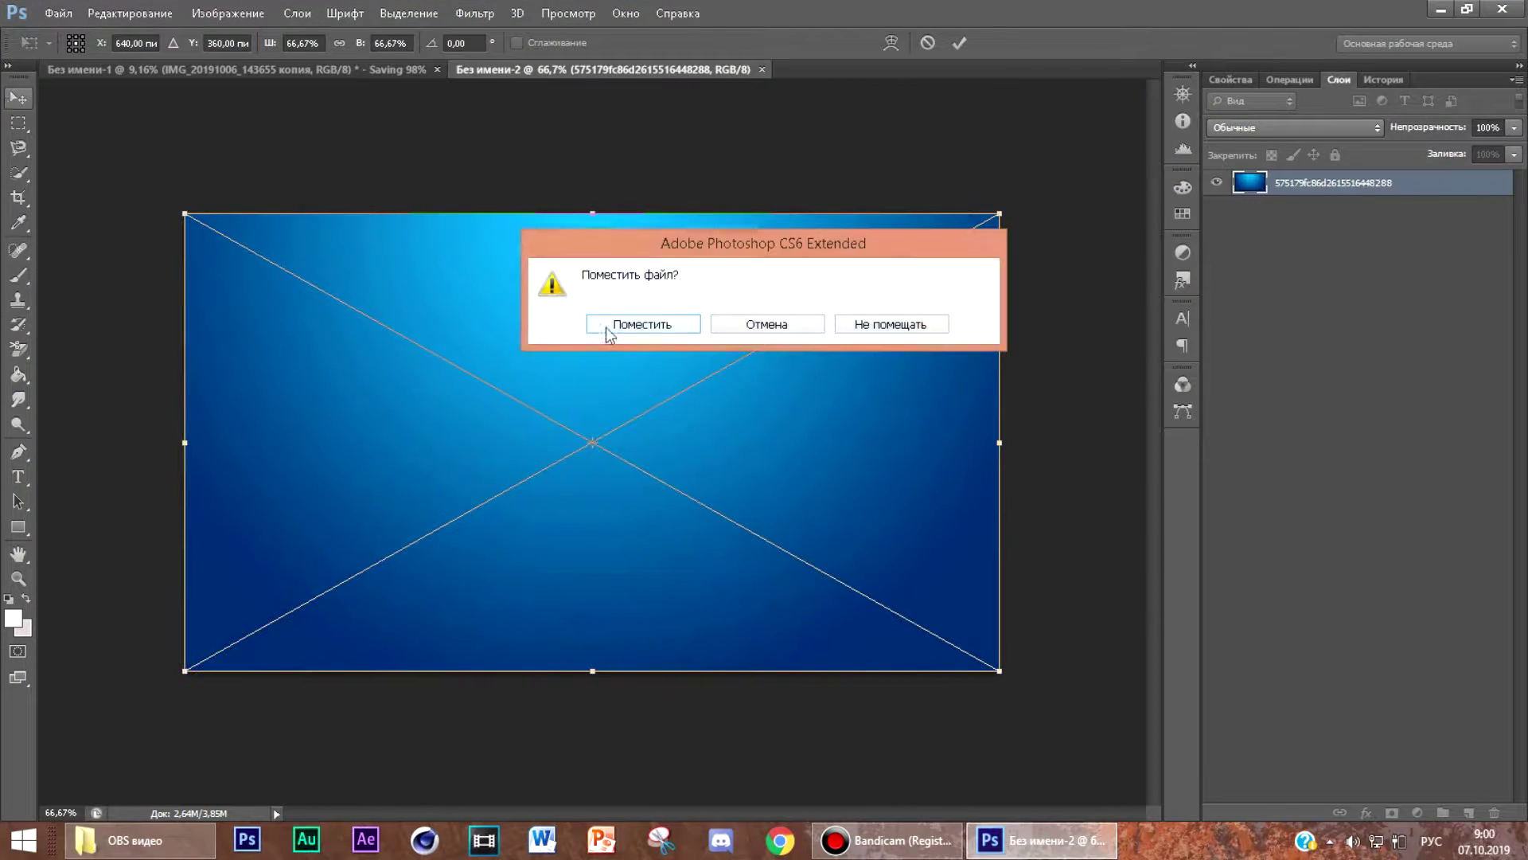
pyautogui.click(614, 328)
# Step: Add the text "?" to the blue background and position it in the canvas's upper-left corner
pyautogui.scroll(3, 34, 485)
pyautogui.scroll(-1, 24, 494)
pyautogui.click(17, 476)
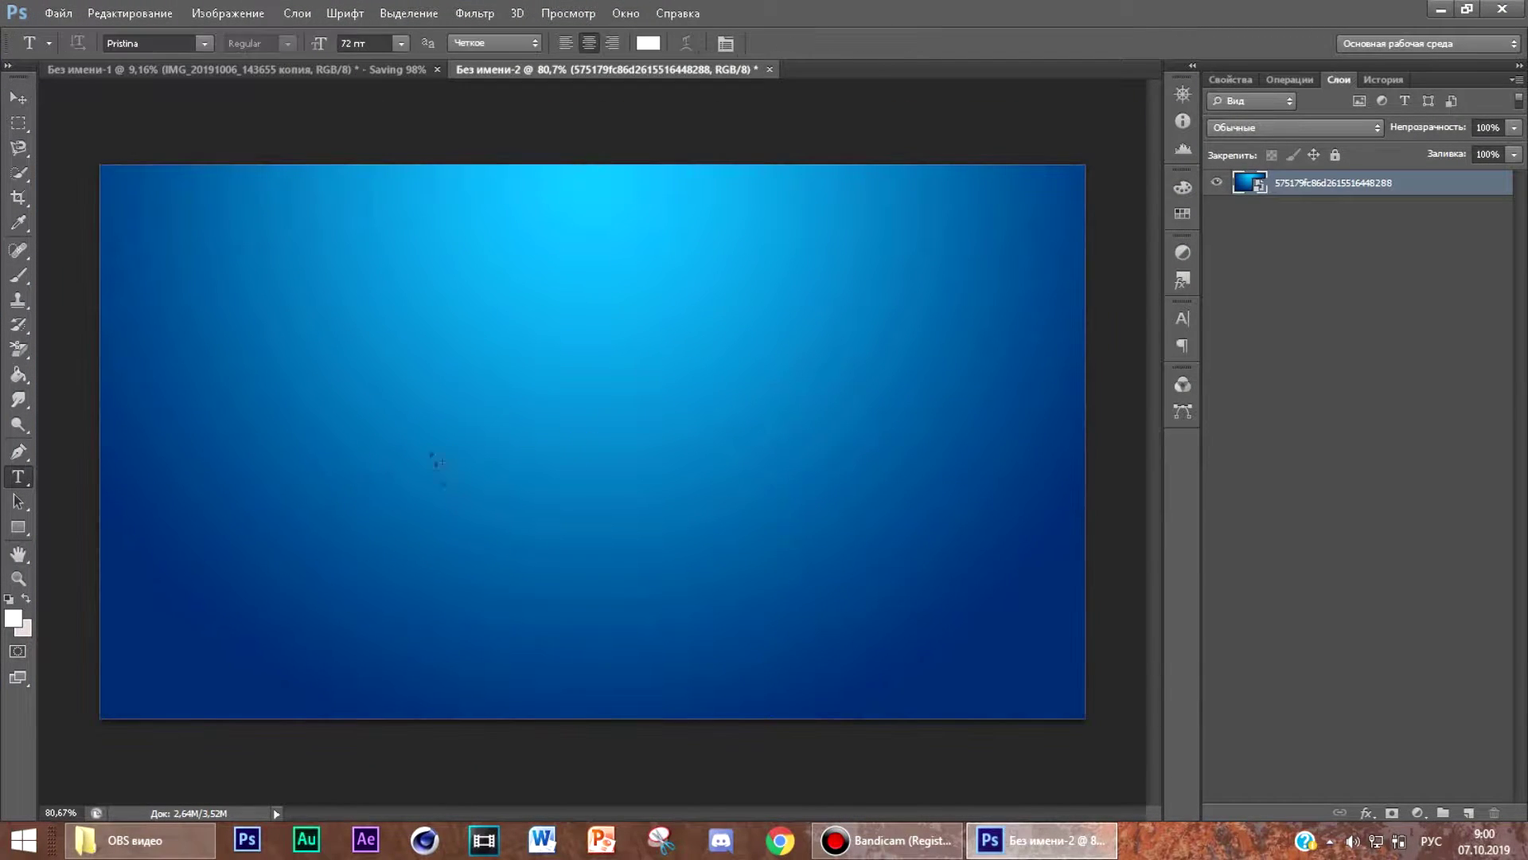
pyautogui.click(429, 443)
pyautogui.write('?')
pyautogui.moveTo(461, 522); pyautogui.dragTo(210, 289)
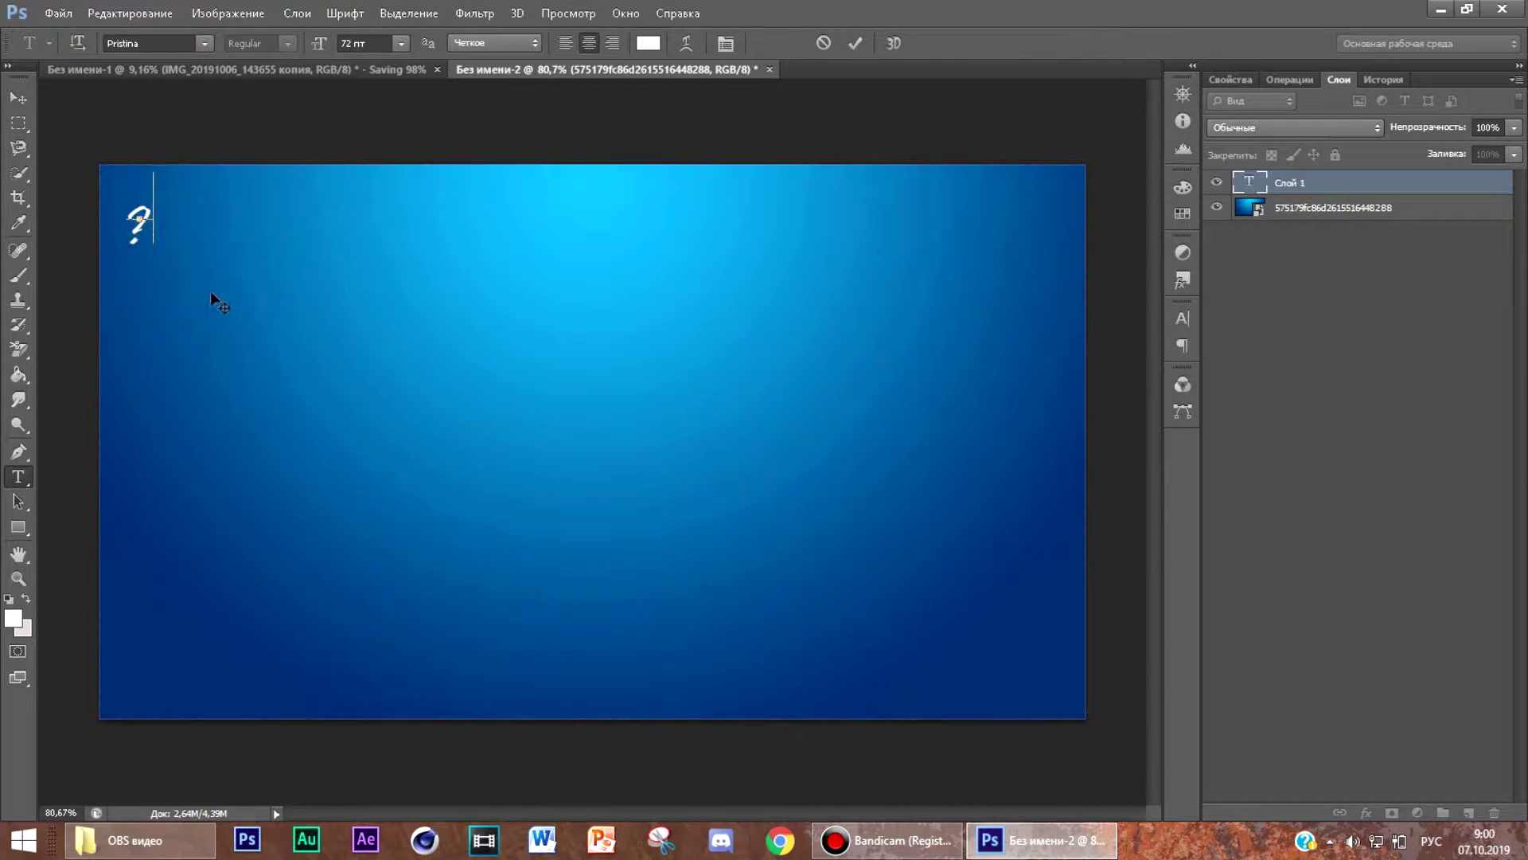
# Step: Recolour the question mark a muted pale pink and set its font size to 100 pt
pyautogui.click(648, 43)
pyautogui.click(863, 306)
pyautogui.click(890, 282)
pyautogui.click(1312, 183)
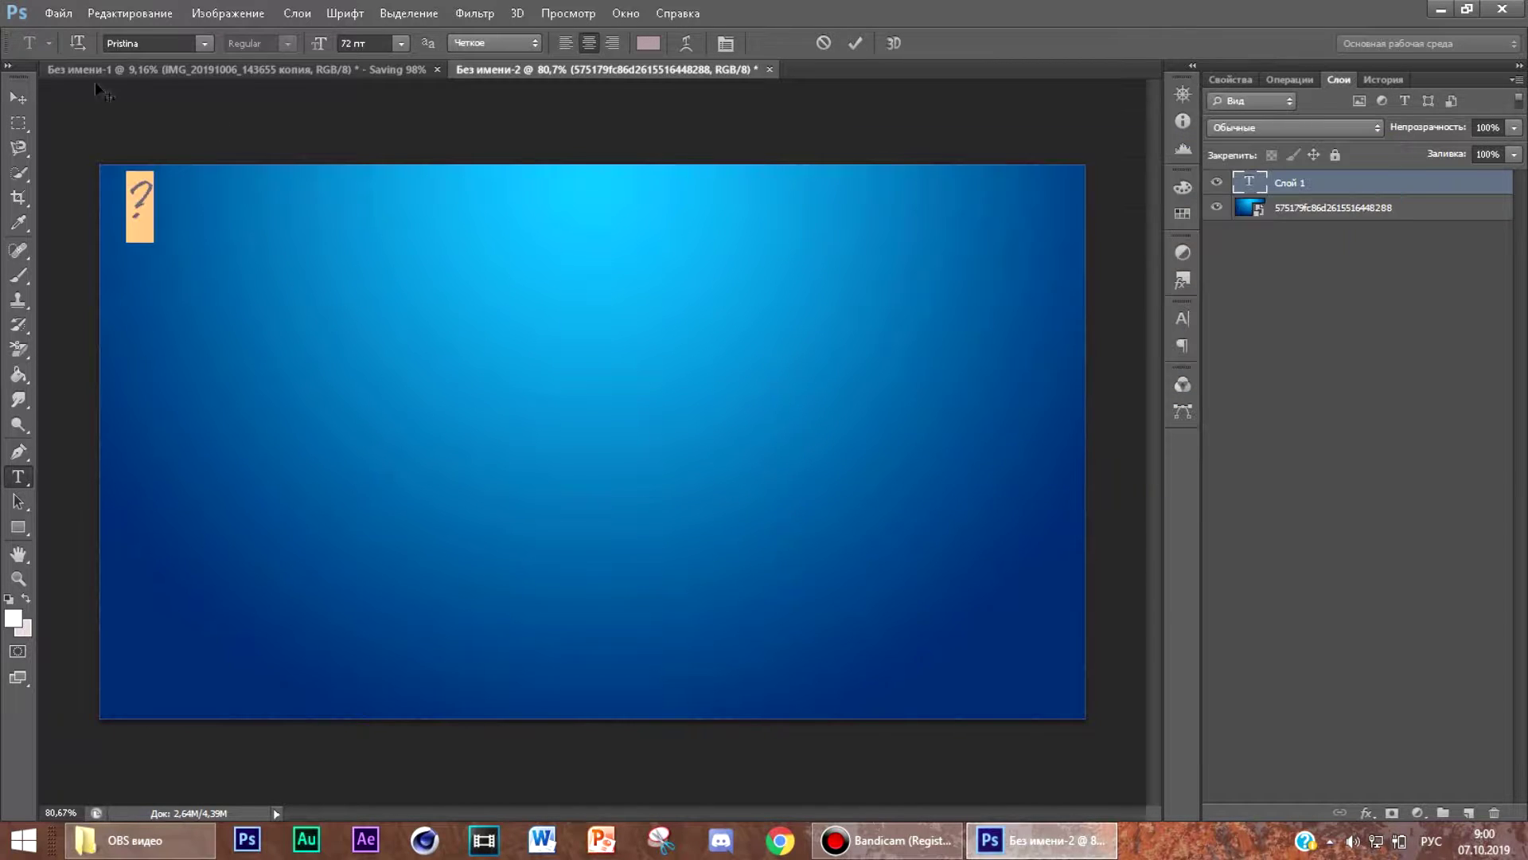
pyautogui.doubleClick(388, 44)
pyautogui.write('100')
pyautogui.press('Return')
pyautogui.moveTo(247, 293); pyautogui.dragTo(256, 328)
# Step: Try several fonts on the question mark and set it to Viner Hand ITC
pyautogui.hotkey('ctrl', 'a')
pyautogui.click(205, 43)
pyautogui.scroll(-5, 299, 358)
pyautogui.click(298, 402)
pyautogui.click(170, 211)
pyautogui.click(204, 44)
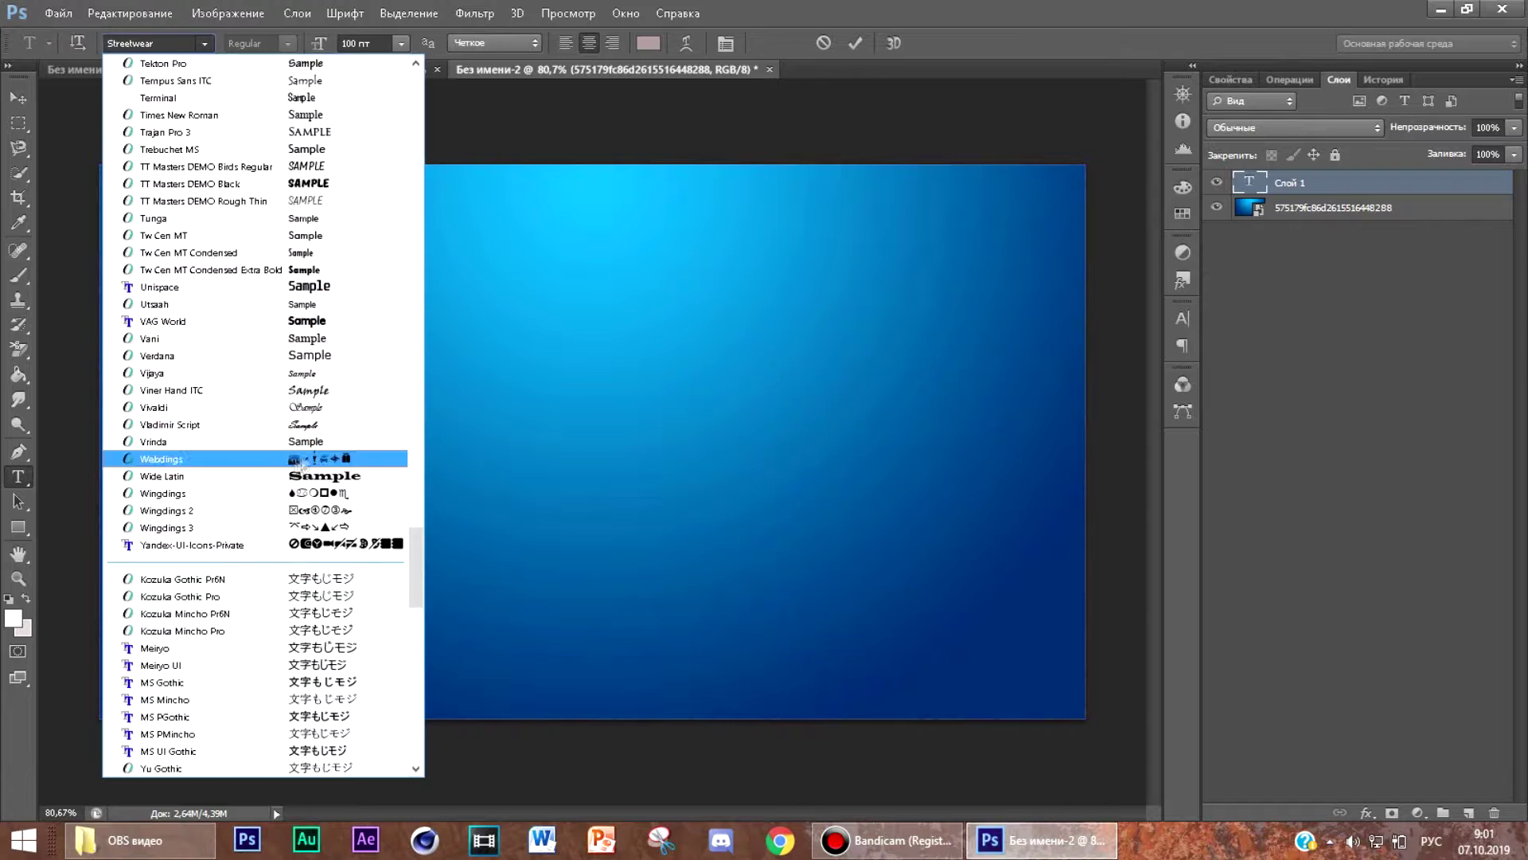
pyautogui.scroll(-3, 345, 358)
pyautogui.click(345, 289)
pyautogui.click(204, 44)
pyautogui.click(332, 252)
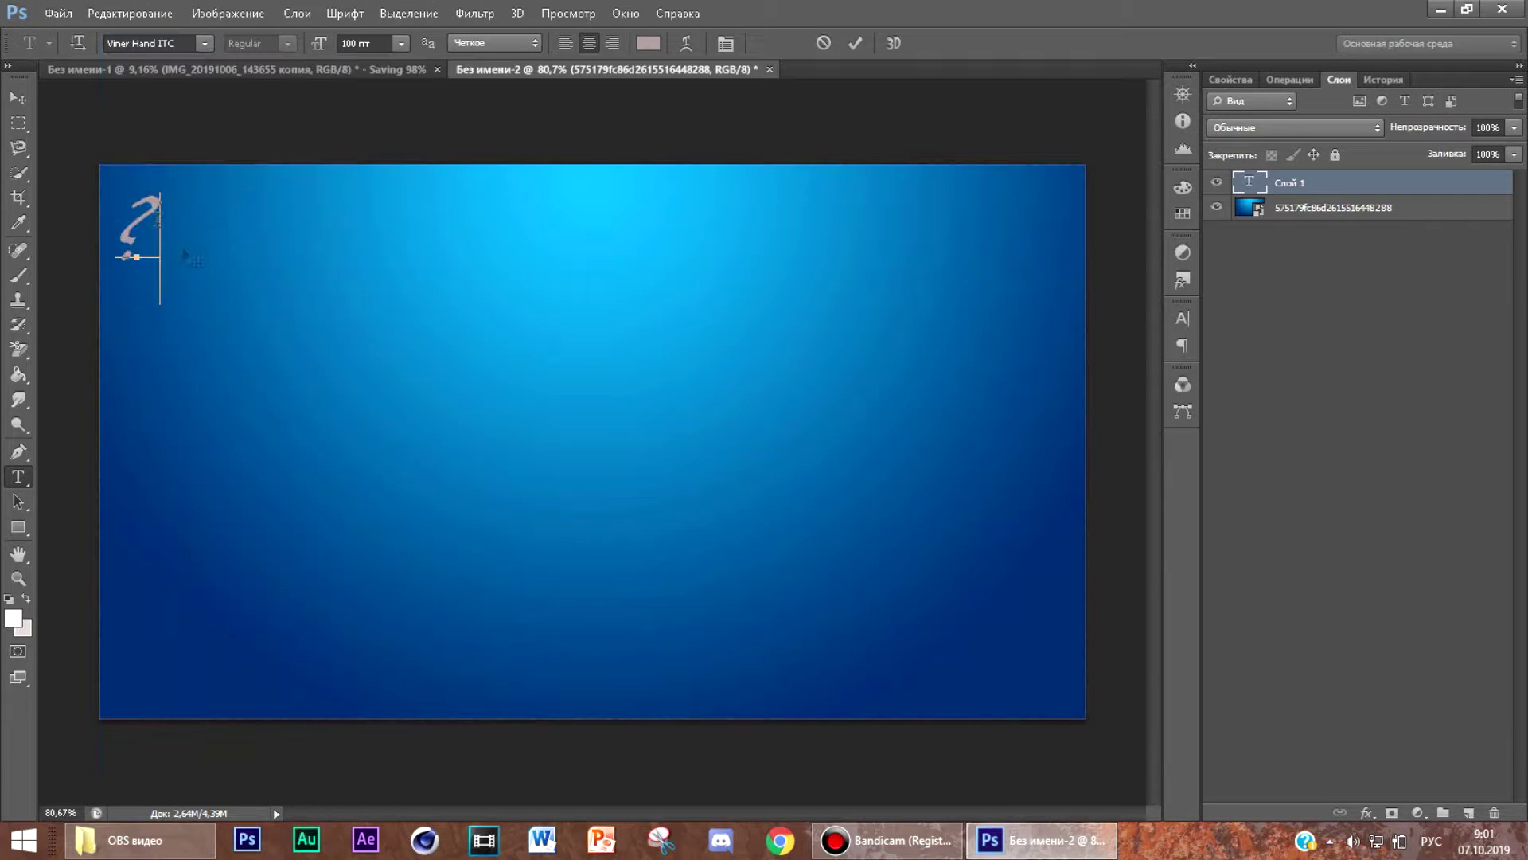
# Step: Move the question mark nearer the canvas's upper-left corner and place a duplicate to its right
pyautogui.moveTo(251, 317); pyautogui.dragTo(248, 298)
pyautogui.click(18, 98)
pyautogui.press('super')
pyautogui.moveTo(160, 242); pyautogui.dragTo(237, 230)
pyautogui.press('super')
pyautogui.click(18, 98)
pyautogui.click(639, 323)
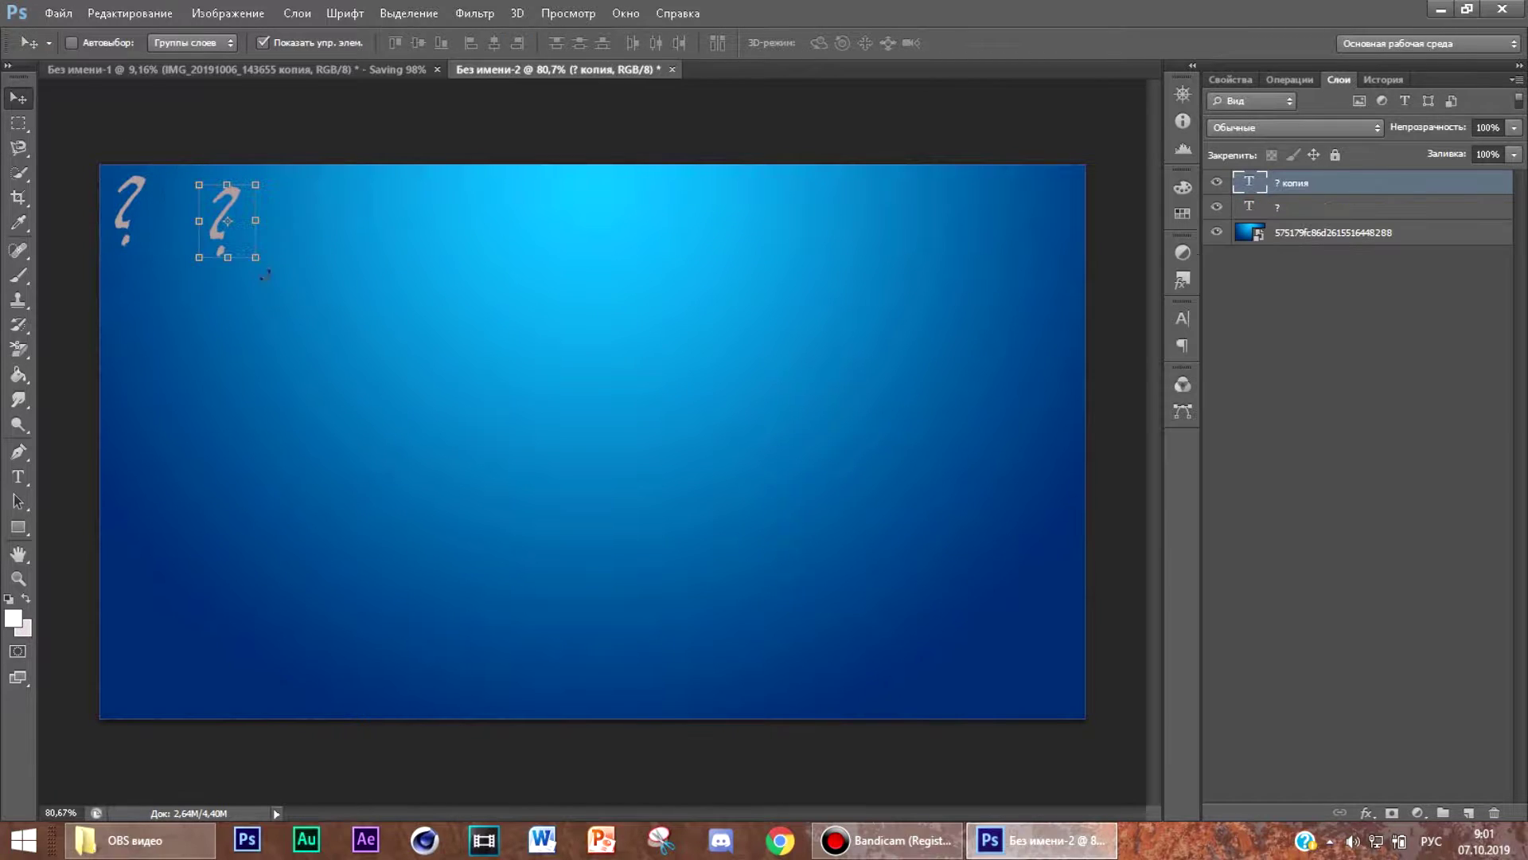
# Step: Rotate the second question mark about −24° and apply the transformation
pyautogui.click(246, 253)
pyautogui.moveTo(300, 293); pyautogui.dragTo(313, 275)
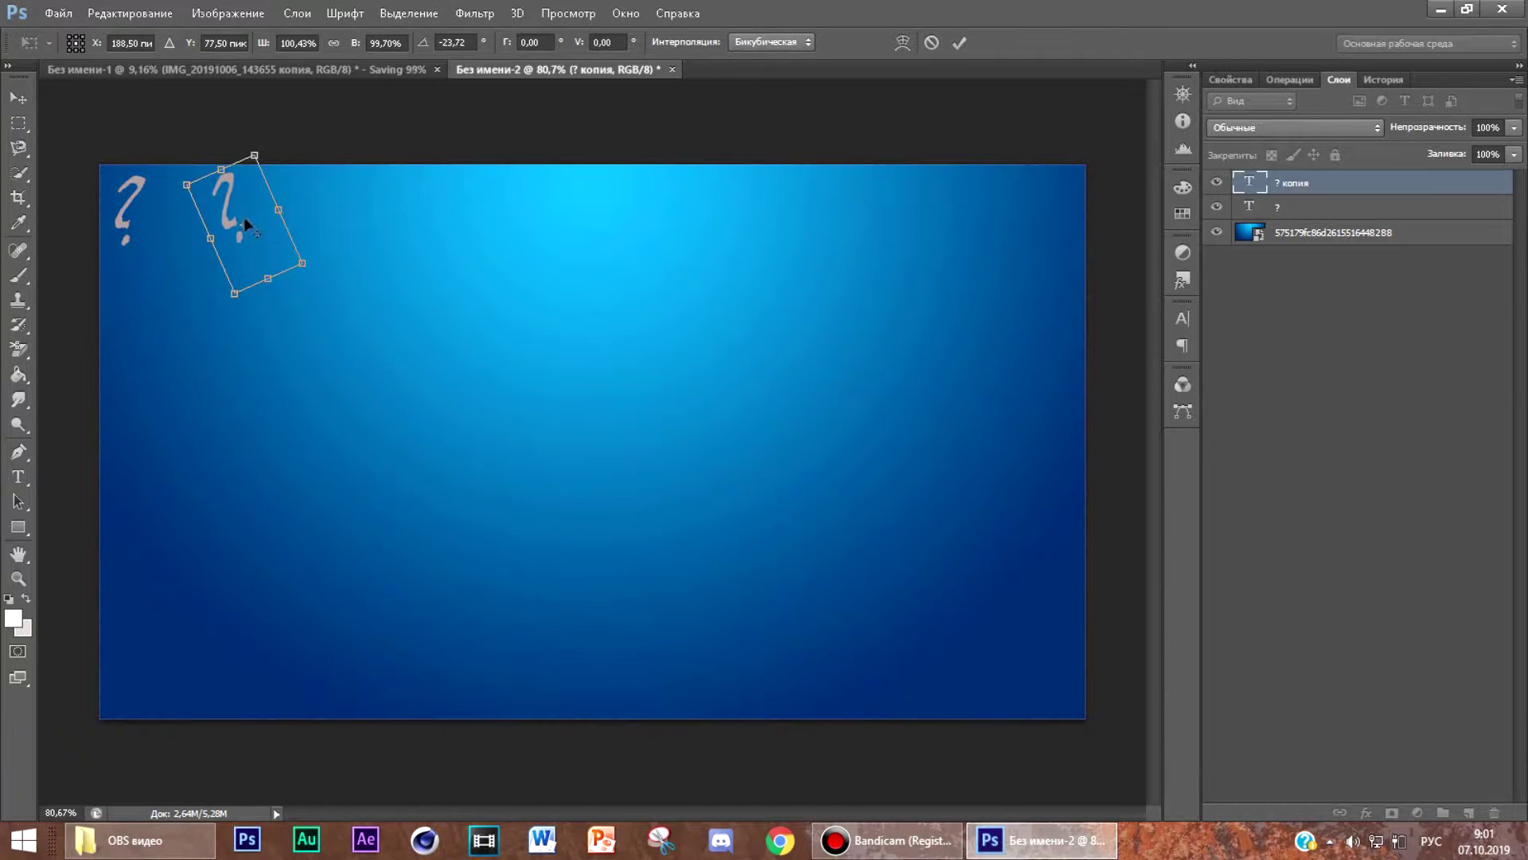
pyautogui.click(18, 98)
pyautogui.click(639, 323)
# Step: Place a copy of the question mark below the first two, rotated about 24°
pyautogui.keyDown('alt'); pyautogui.moveTo(228, 238); pyautogui.dragTo(164, 369); pyautogui.keyUp('alt')
pyautogui.click(209, 377)
pyautogui.moveTo(255, 443); pyautogui.dragTo(210, 451)
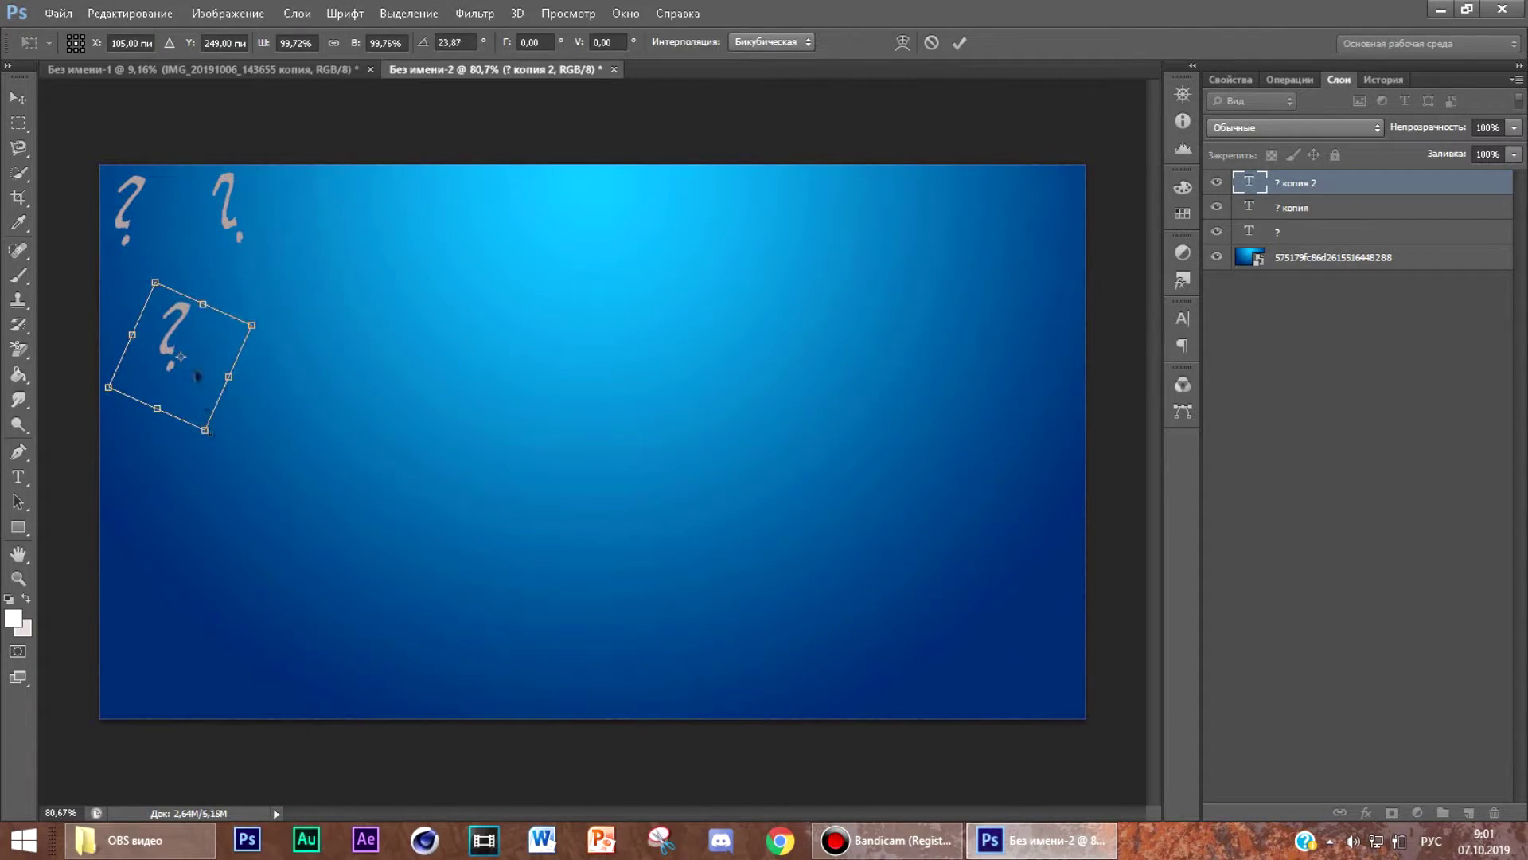
pyautogui.moveTo(197, 374); pyautogui.dragTo(148, 397)
pyautogui.click(18, 97)
pyautogui.click(639, 323)
# Step: Tilt the copy near the canvas's left edge and add further tilted copies towards the upper edge and third column
pyautogui.click(197, 458)
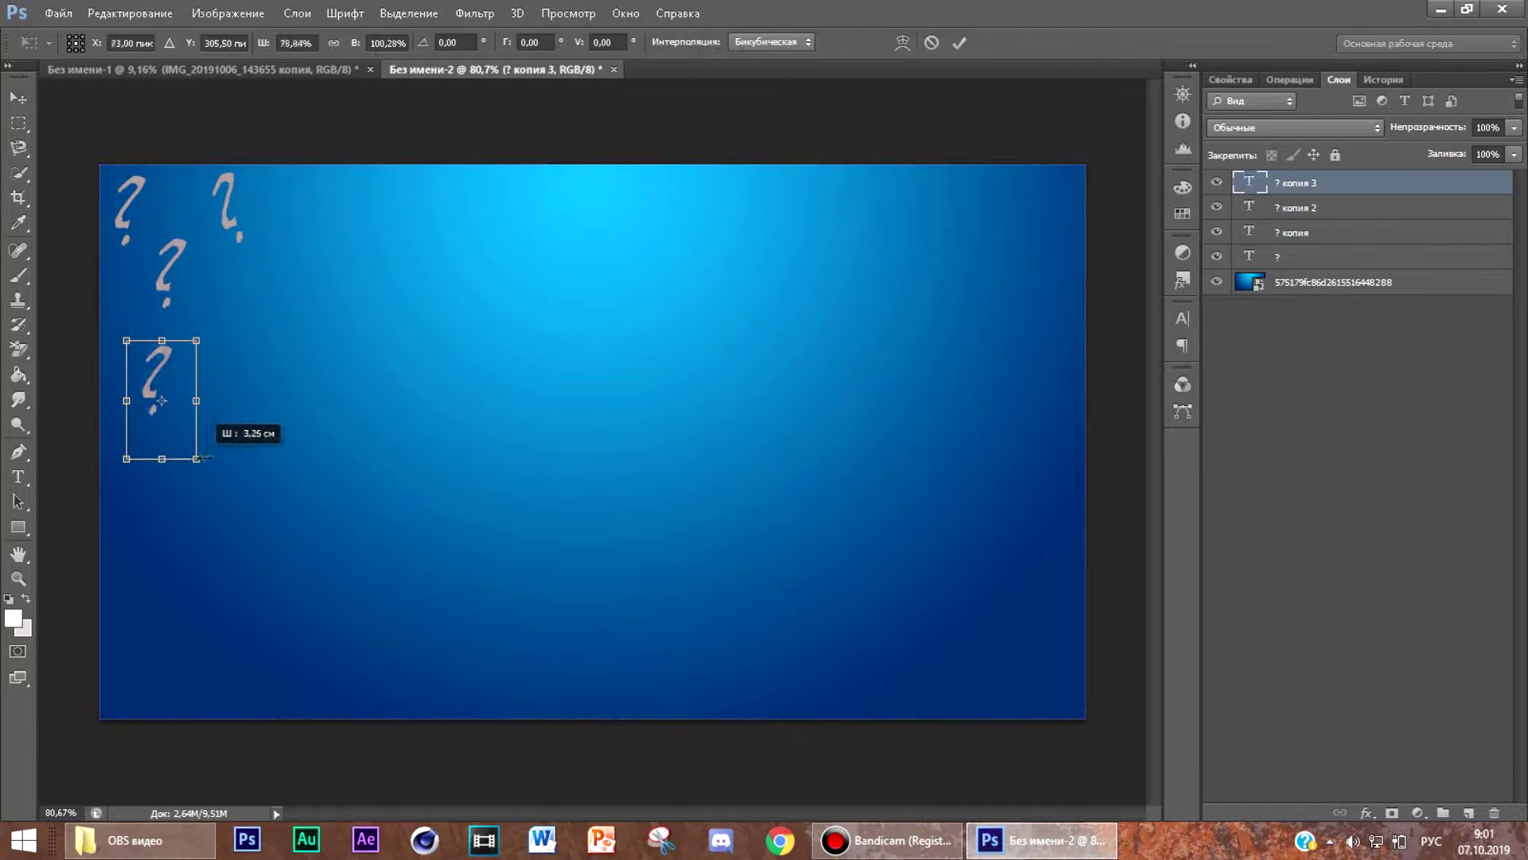
pyautogui.moveTo(205, 469); pyautogui.dragTo(173, 476)
pyautogui.moveTo(162, 410); pyautogui.dragTo(323, 322)
pyautogui.click(18, 97)
pyautogui.click(639, 323)
pyautogui.moveTo(382, 371); pyautogui.dragTo(415, 328)
pyautogui.click(17, 98)
pyautogui.click(640, 324)
# Step: Add a copy below the lowest question mark of the third column, rotated 17.5°
pyautogui.keyDown('alt'); pyautogui.moveTo(323, 315); pyautogui.dragTo(350, 448); pyautogui.keyUp('alt')
pyautogui.click(353, 425)
pyautogui.click(18, 98)
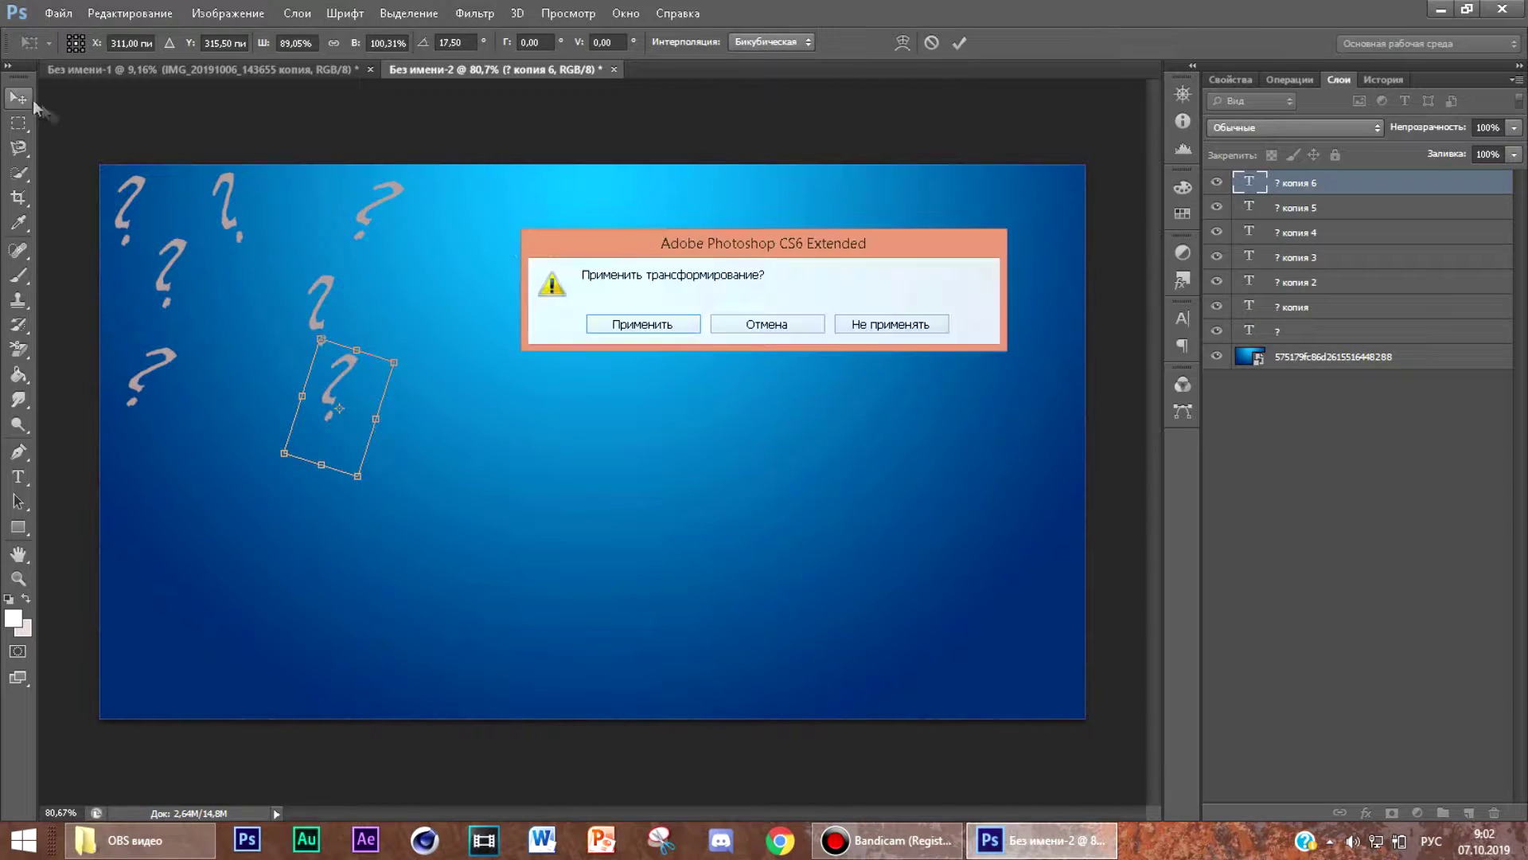
pyautogui.click(614, 324)
# Step: Duplicate the question mark to the left edge below the existing ones and tilt it
pyautogui.keyDown('alt'); pyautogui.moveTo(338, 394); pyautogui.dragTo(148, 506); pyautogui.keyUp('alt')
pyautogui.moveTo(172, 473); pyautogui.dragTo(255, 501)
pyautogui.click(17, 97)
pyautogui.click(628, 324)
# Step: Fill the rest of that row and the gaps above it with differently tilted question-mark copies
pyautogui.moveTo(274, 558); pyautogui.dragTo(341, 482)
pyautogui.click(17, 98)
pyautogui.click(613, 324)
pyautogui.moveTo(389, 545); pyautogui.dragTo(402, 528)
pyautogui.click(18, 98)
pyautogui.click(621, 324)
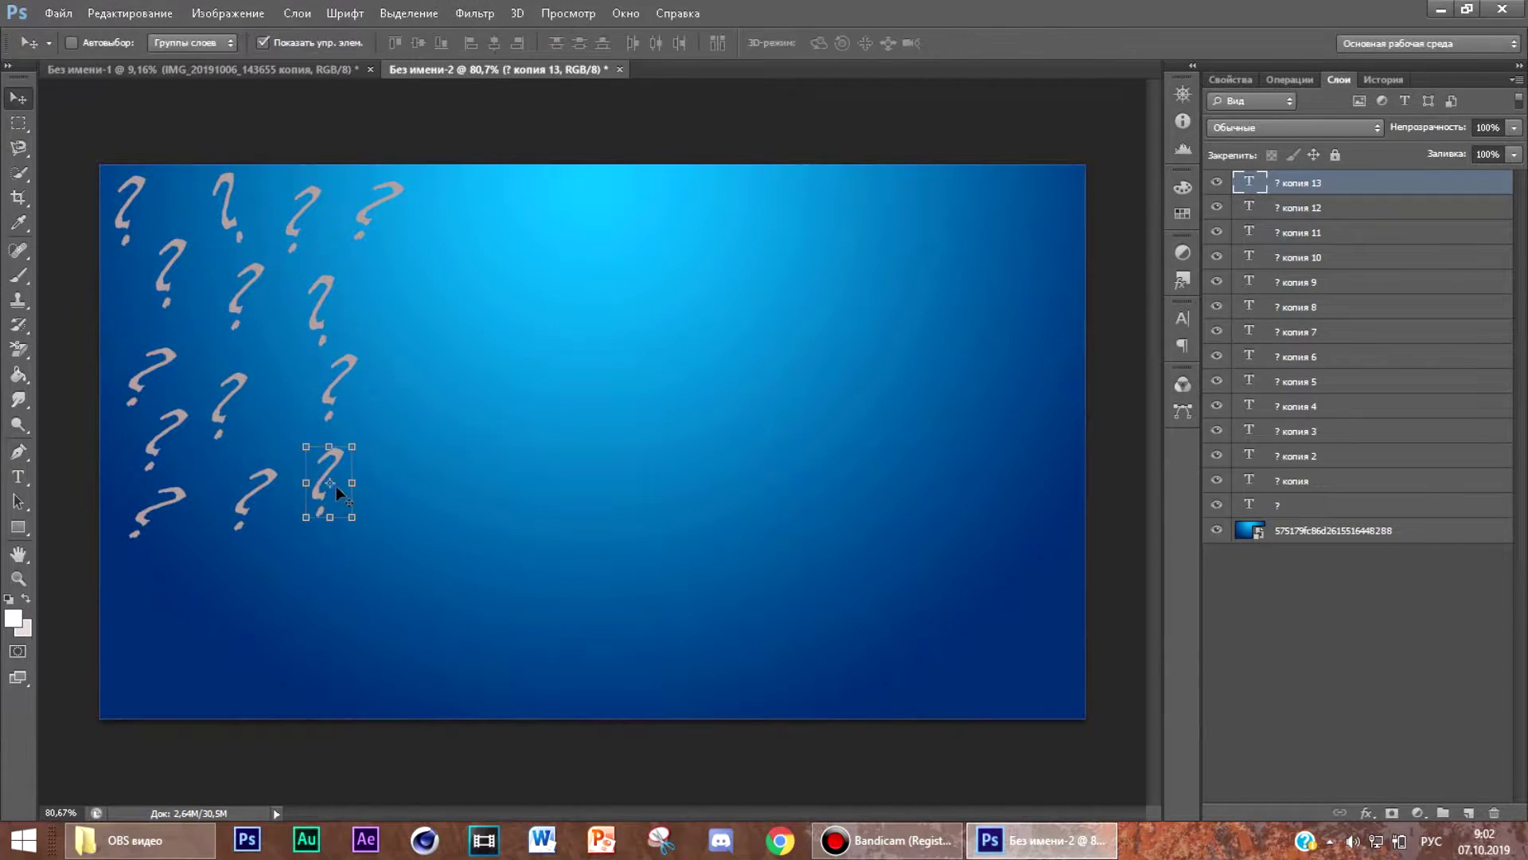
# Step: Start a new row below with a tilted question-mark copy near the canvas's left edge
pyautogui.keyDown('alt'); pyautogui.moveTo(325, 489); pyautogui.dragTo(129, 615); pyautogui.keyUp('alt')
pyautogui.moveTo(197, 644); pyautogui.dragTo(188, 656)
pyautogui.click(17, 100)
pyautogui.click(621, 323)
# Step: Add two more question-mark copies to the new row, each at a different tilt
pyautogui.keyDown('alt'); pyautogui.moveTo(159, 590); pyautogui.dragTo(243, 593); pyautogui.keyUp('alt')
pyautogui.moveTo(288, 645); pyautogui.dragTo(325, 585)
pyautogui.click(17, 97)
pyautogui.click(621, 323)
pyautogui.moveTo(363, 635)
pyautogui.mouseDown()
pyautogui.moveTo(382, 634)
pyautogui.moveTo(366, 635)
pyautogui.mouseUp()
pyautogui.moveTo(398, 628); pyautogui.dragTo(402, 601)
pyautogui.click(17, 98)
pyautogui.click(621, 324)
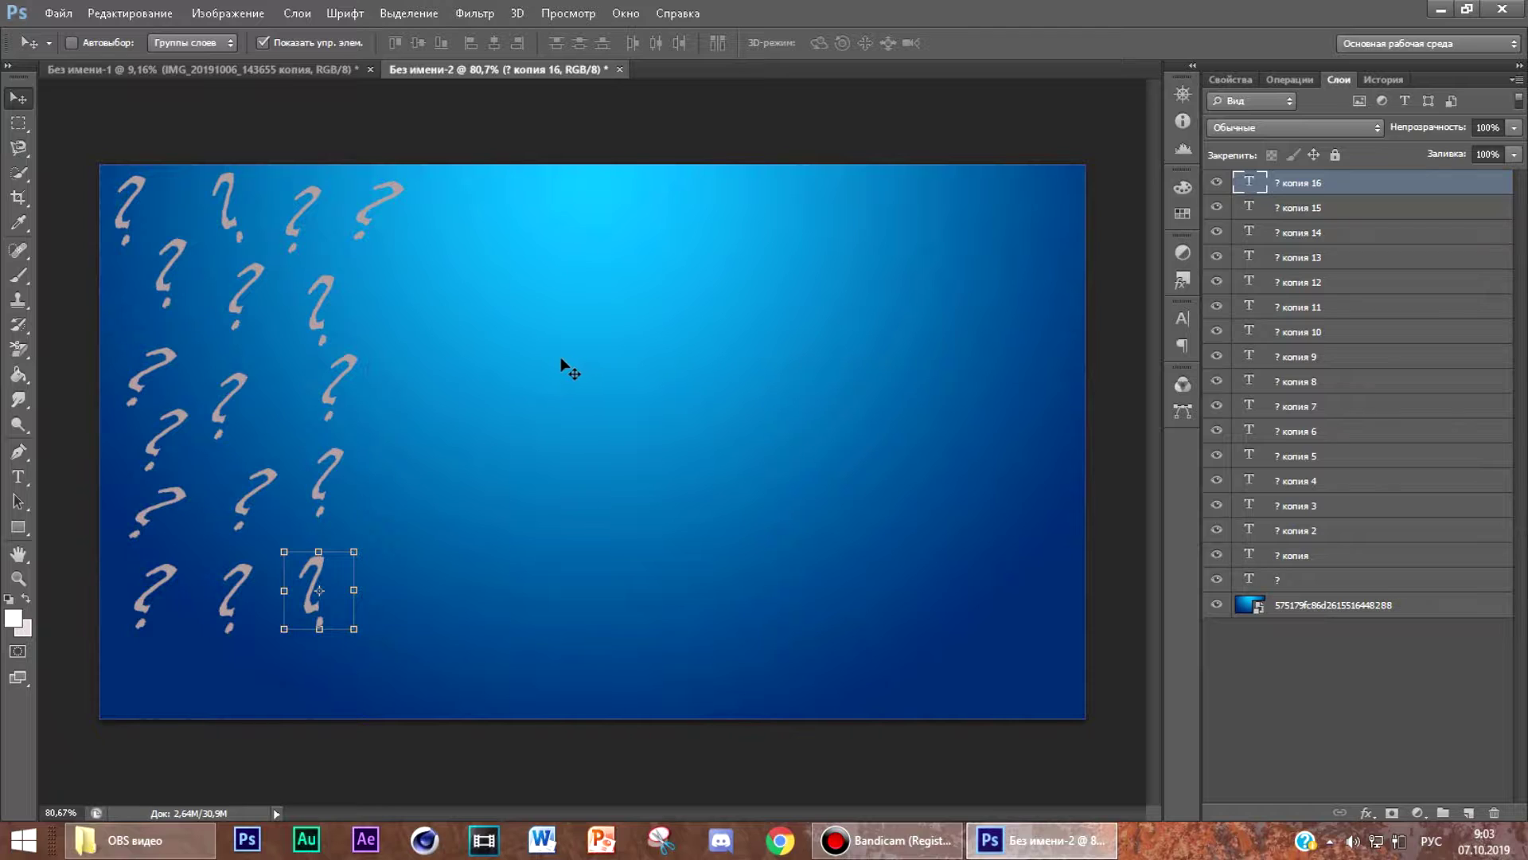
# Step: Add a row of three differently tilted question-mark copies along the canvas's lower edge
pyautogui.keyDown('alt'); pyautogui.moveTo(323, 592); pyautogui.dragTo(150, 683); pyautogui.keyUp('alt')
pyautogui.click(185, 643)
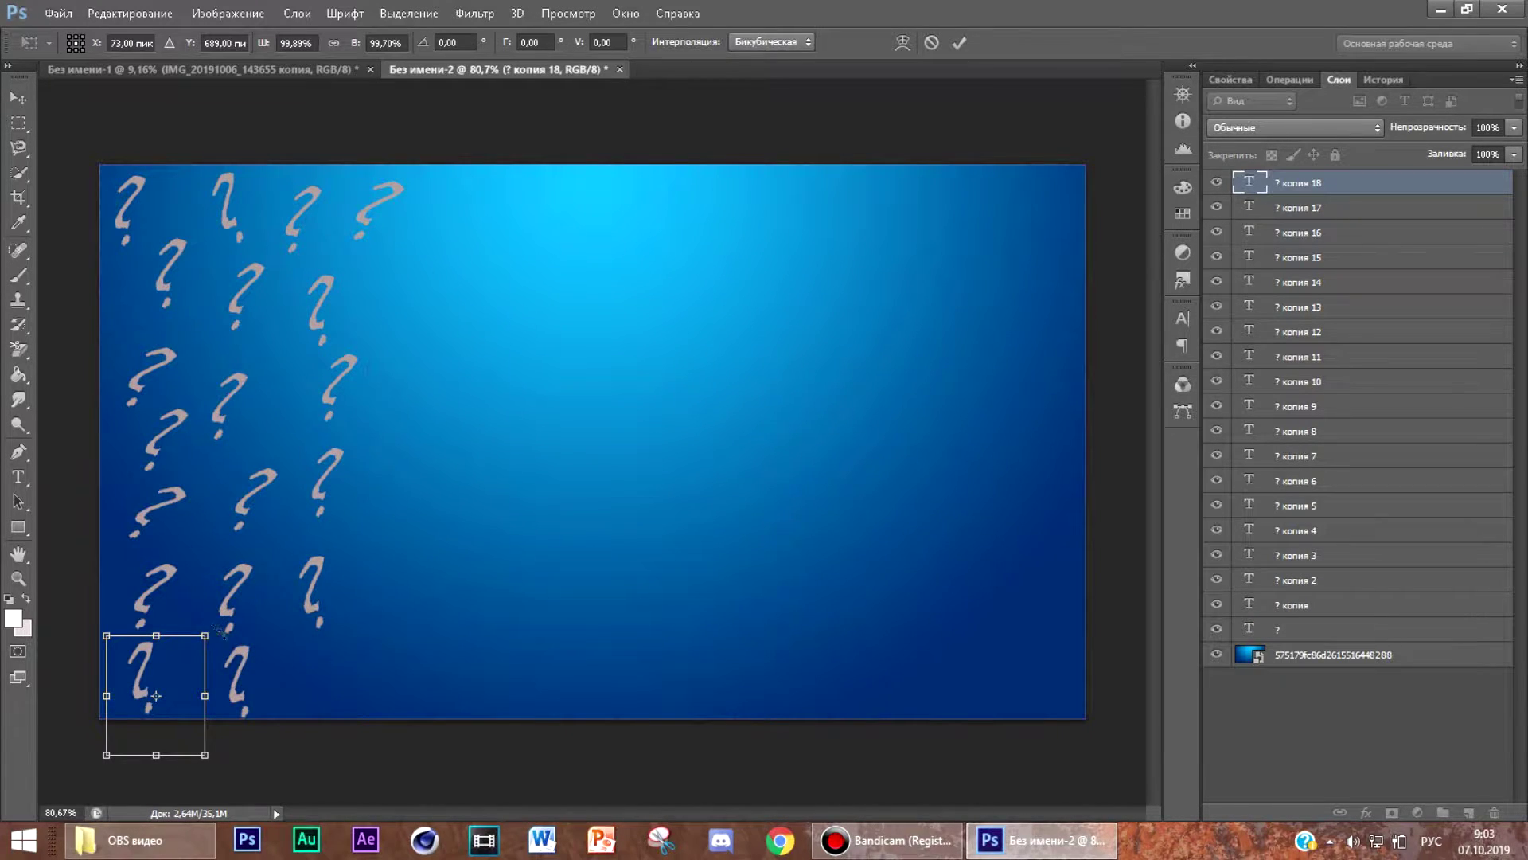
pyautogui.moveTo(220, 632); pyautogui.dragTo(344, 719)
pyautogui.click(18, 98)
pyautogui.click(621, 324)
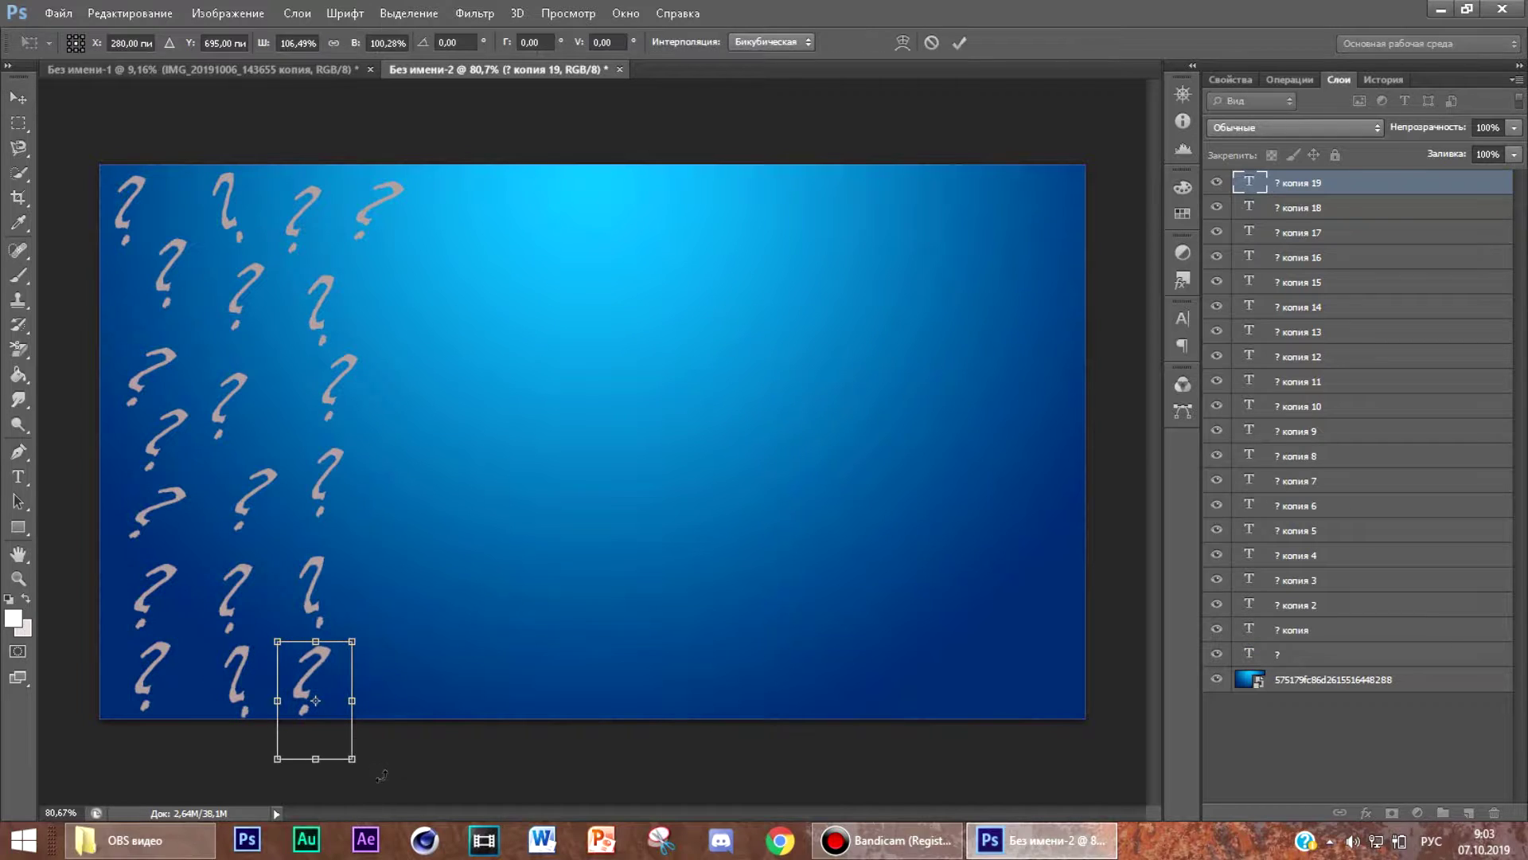
pyautogui.moveTo(382, 776); pyautogui.dragTo(374, 782)
pyautogui.click(17, 98)
pyautogui.click(621, 334)
# Step: Place a rotated question-mark copy in the gap between the second and third columns of the middle row
pyautogui.keyDown('alt'); pyautogui.moveTo(322, 660); pyautogui.dragTo(288, 386); pyautogui.keyUp('alt')
pyautogui.moveTo(312, 426); pyautogui.dragTo(317, 427)
pyautogui.moveTo(335, 362); pyautogui.dragTo(365, 420)
pyautogui.moveTo(316, 407); pyautogui.dragTo(309, 408)
pyautogui.click(18, 98)
pyautogui.click(621, 330)
# Step: Save the document to the desktop as a Photoshop PSD file named "превью"
pyautogui.click(59, 14)
pyautogui.click(92, 242)
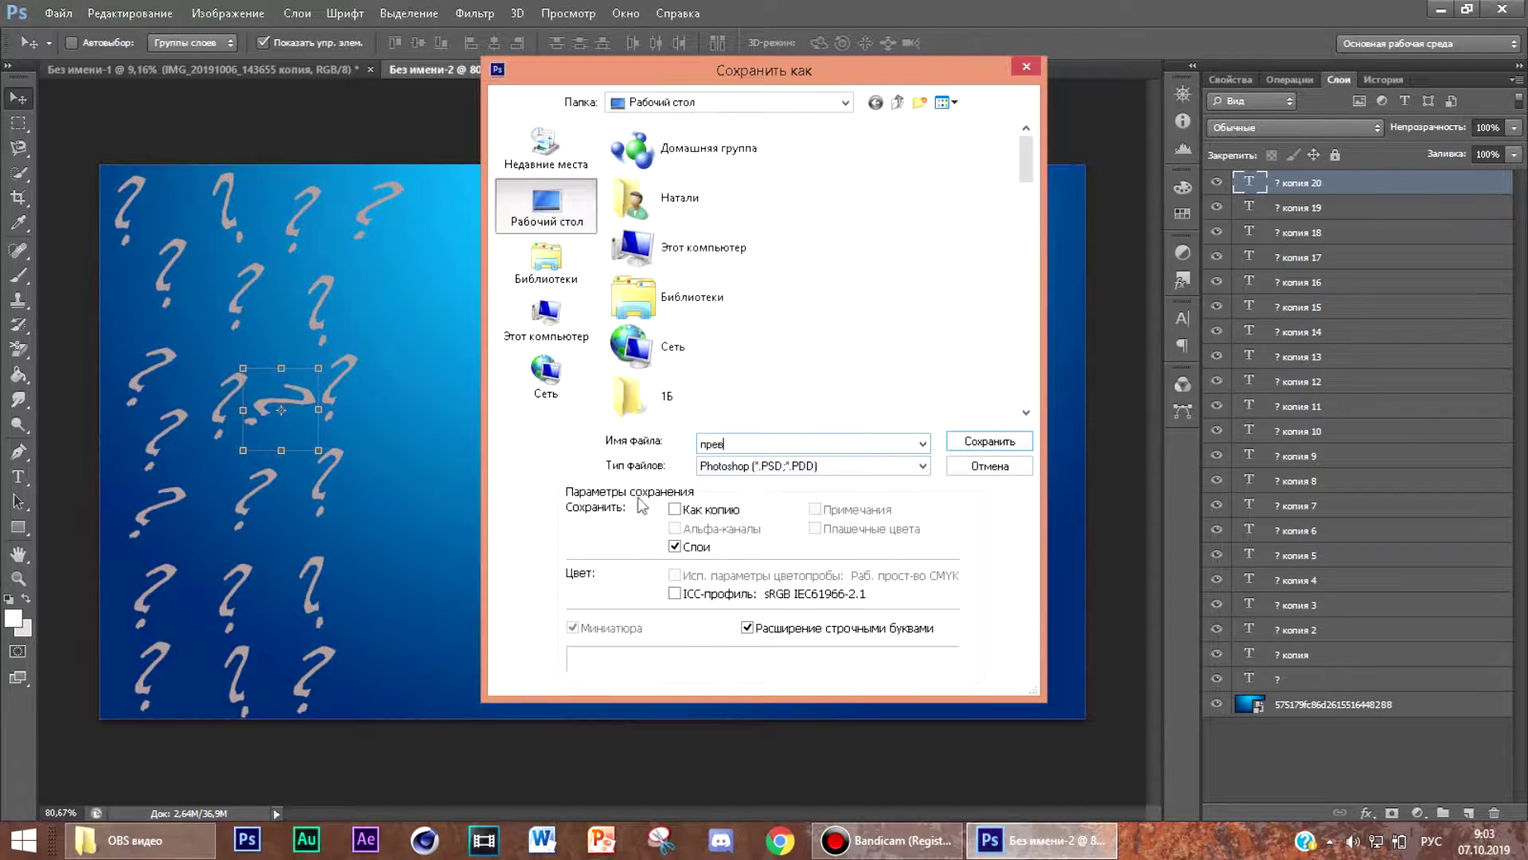
pyautogui.press('Return')
pyautogui.press('Return')
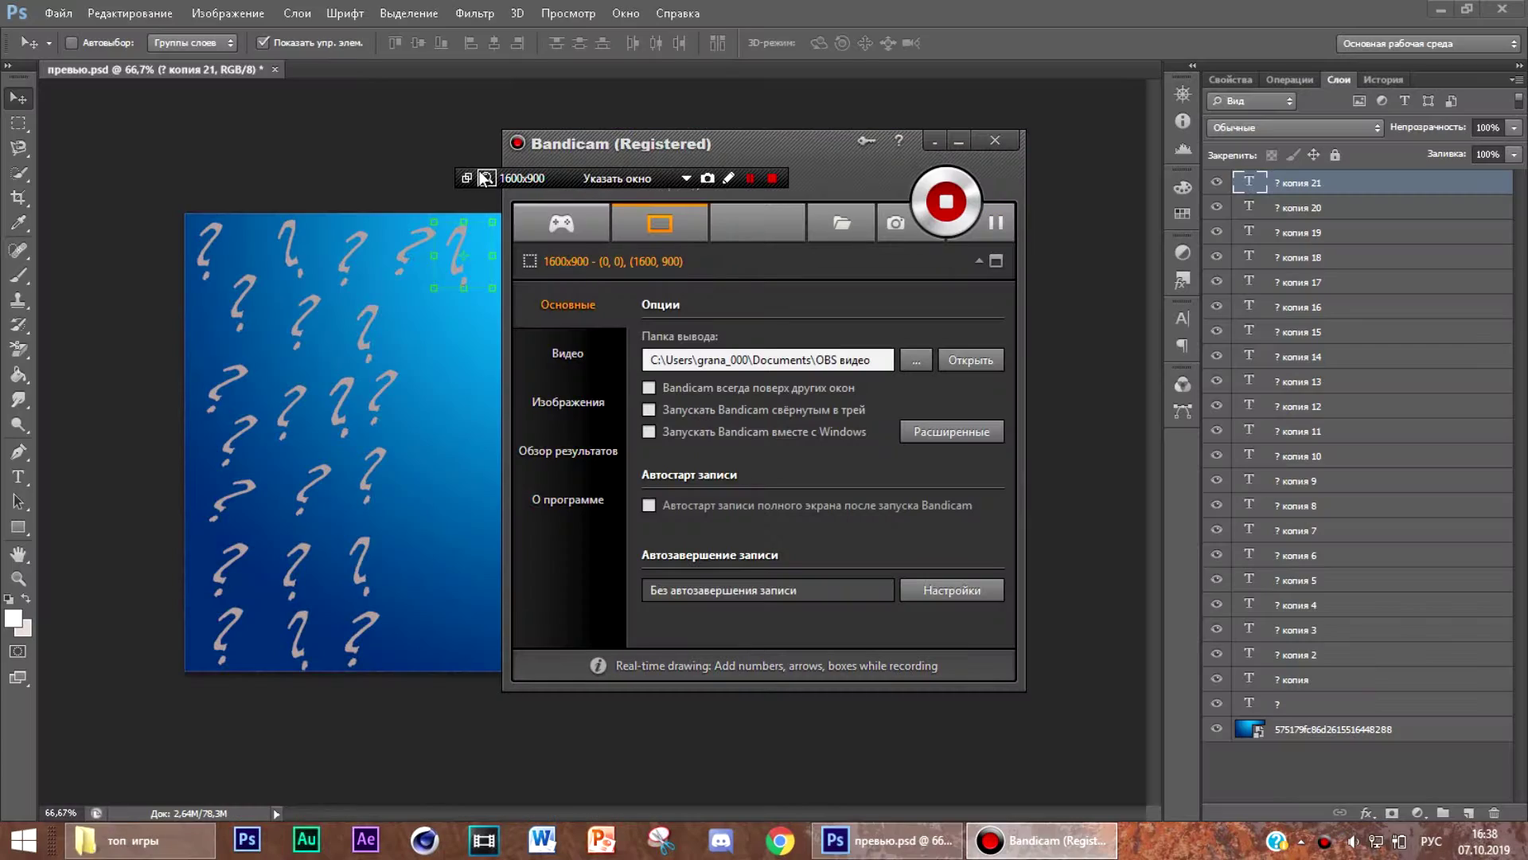
# Step: Minimize the Bandicam window and add a tilted question-mark copy at the end of the second row
pyautogui.click(959, 141)
pyautogui.hotkey('ctrl', 't')
pyautogui.moveTo(470, 270); pyautogui.dragTo(416, 330)
pyautogui.click(18, 98)
pyautogui.click(678, 327)
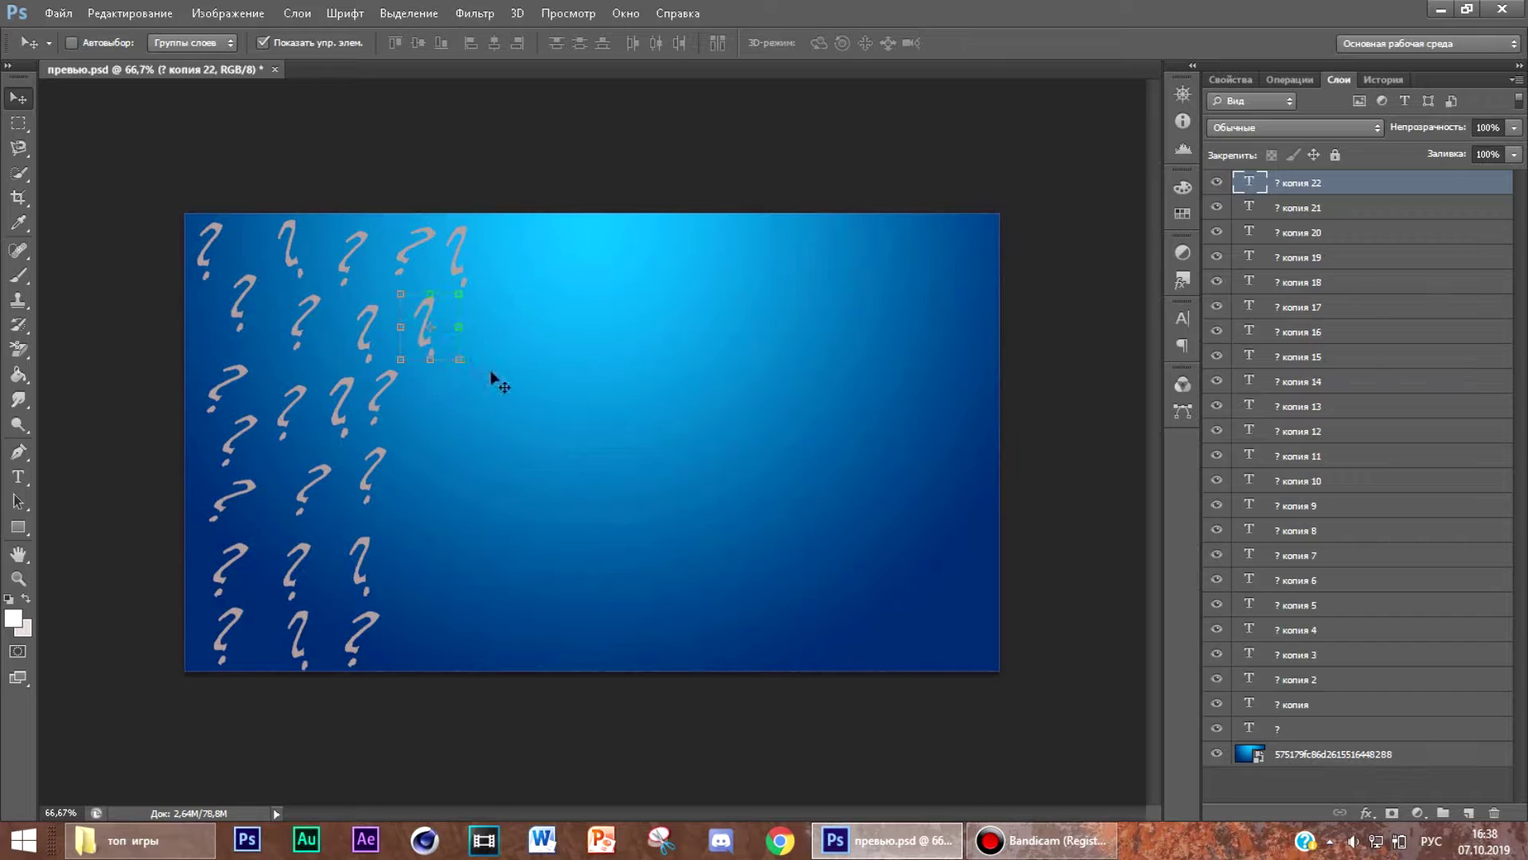
pyautogui.click(489, 398)
pyautogui.moveTo(489, 398); pyautogui.dragTo(476, 409)
pyautogui.click(18, 98)
pyautogui.click(649, 325)
# Step: Duplicate the question mark to the end of the third row and tilt it clockwise
pyautogui.keyDown('alt'); pyautogui.moveTo(419, 313); pyautogui.dragTo(427, 387); pyautogui.keyUp('alt')
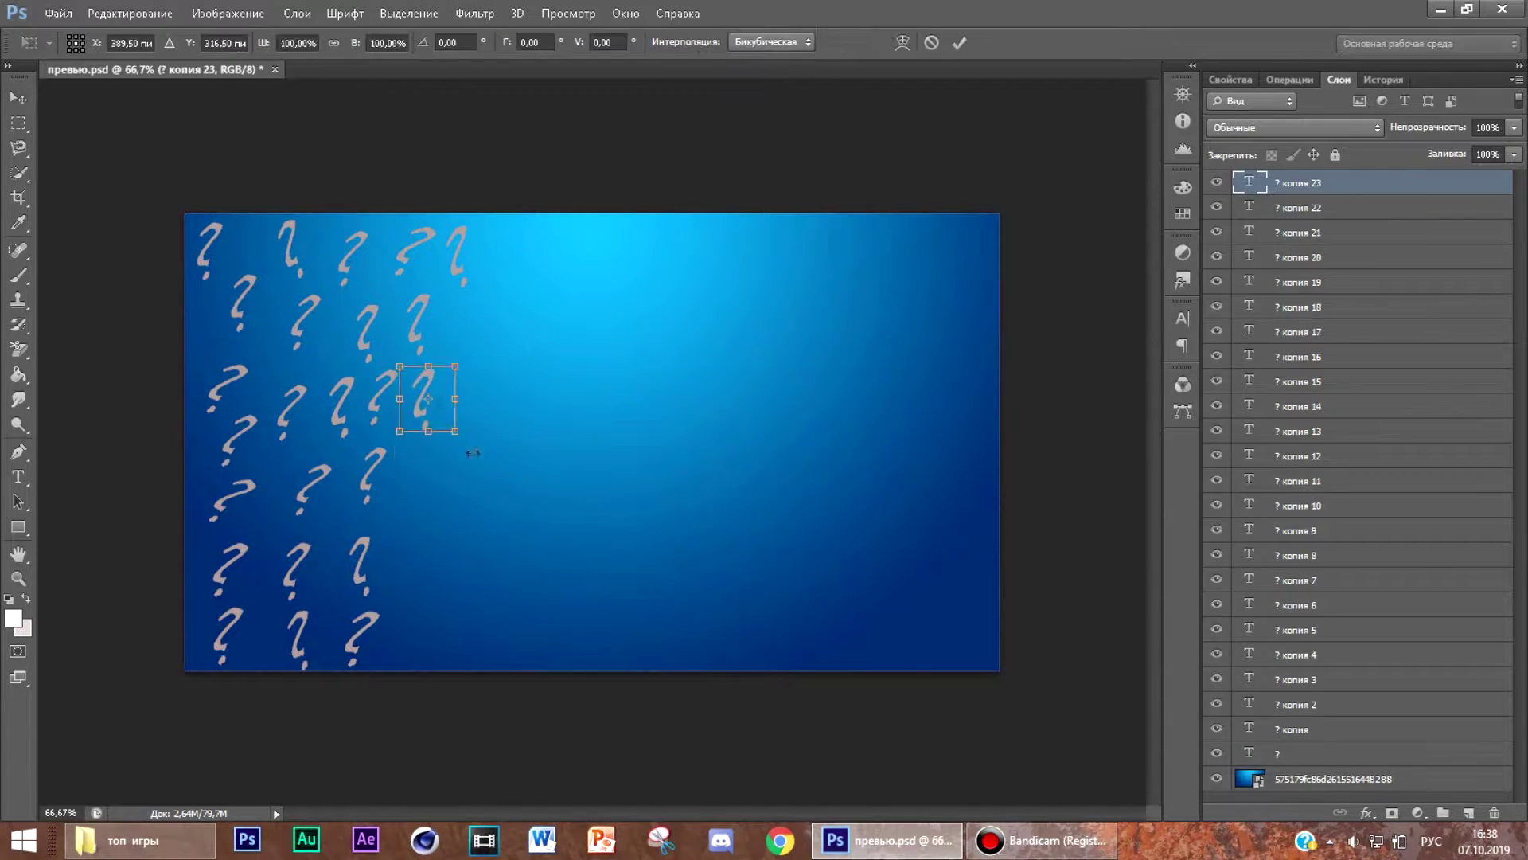
pyautogui.moveTo(474, 447); pyautogui.dragTo(430, 469)
pyautogui.click(17, 98)
pyautogui.click(643, 325)
pyautogui.click(460, 382)
pyautogui.click(17, 98)
pyautogui.click(625, 324)
# Step: Add an upside-down question-mark copy at the end of the fourth row and a sideways one below it
pyautogui.moveTo(472, 527); pyautogui.dragTo(250, 324)
pyautogui.click(18, 98)
pyautogui.click(636, 324)
pyautogui.moveTo(446, 583); pyautogui.dragTo(478, 634)
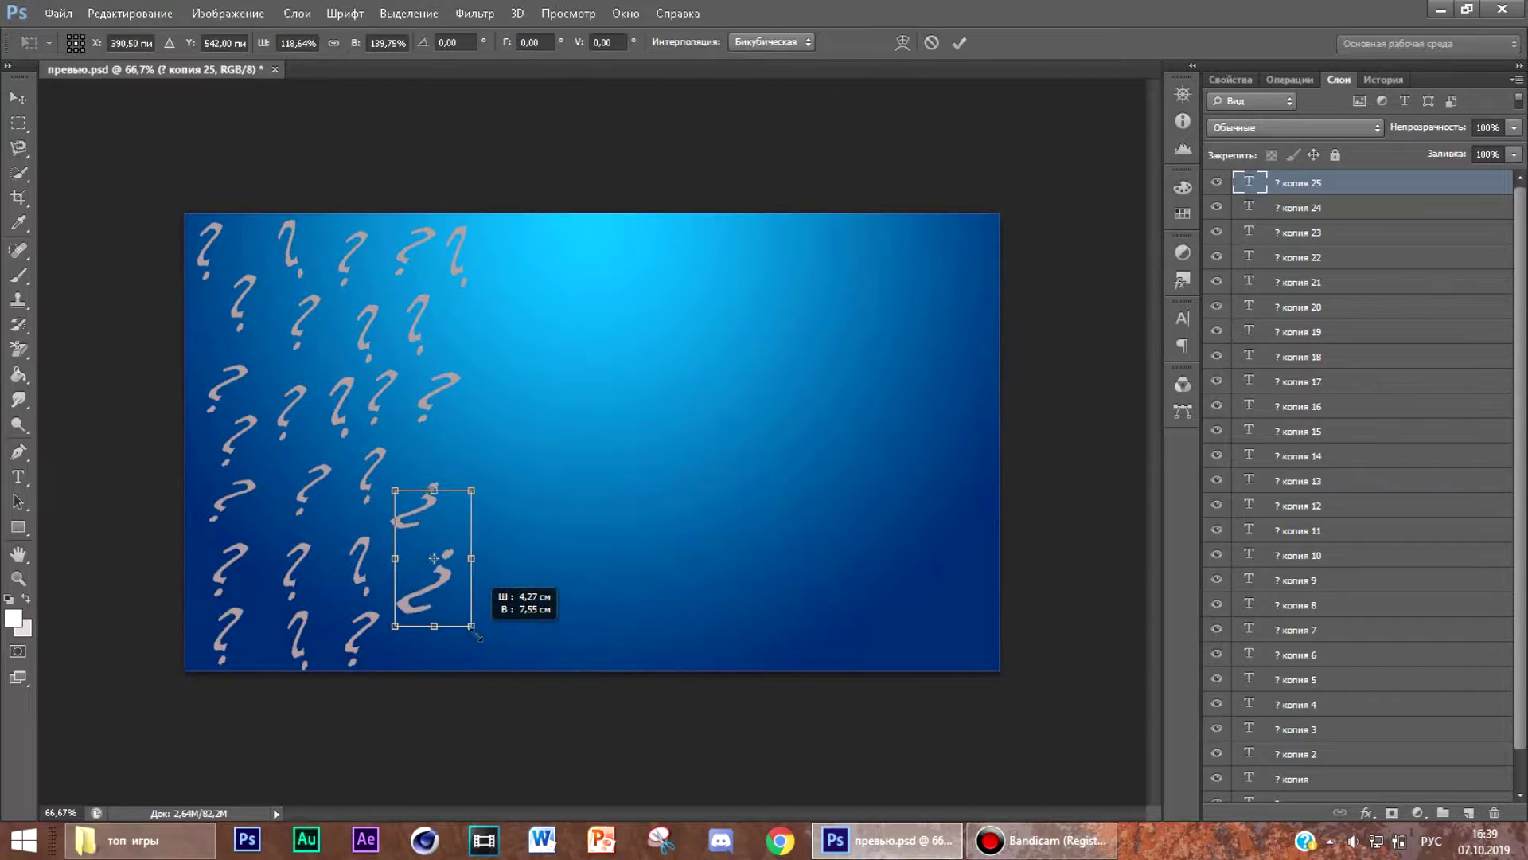
pyautogui.moveTo(467, 545); pyautogui.dragTo(466, 569)
pyautogui.click(17, 98)
pyautogui.click(643, 325)
# Step: Add a rotated copy of the upside-down question mark to the bottom row and reorder the topmost question-mark layers
pyautogui.click(1306, 207)
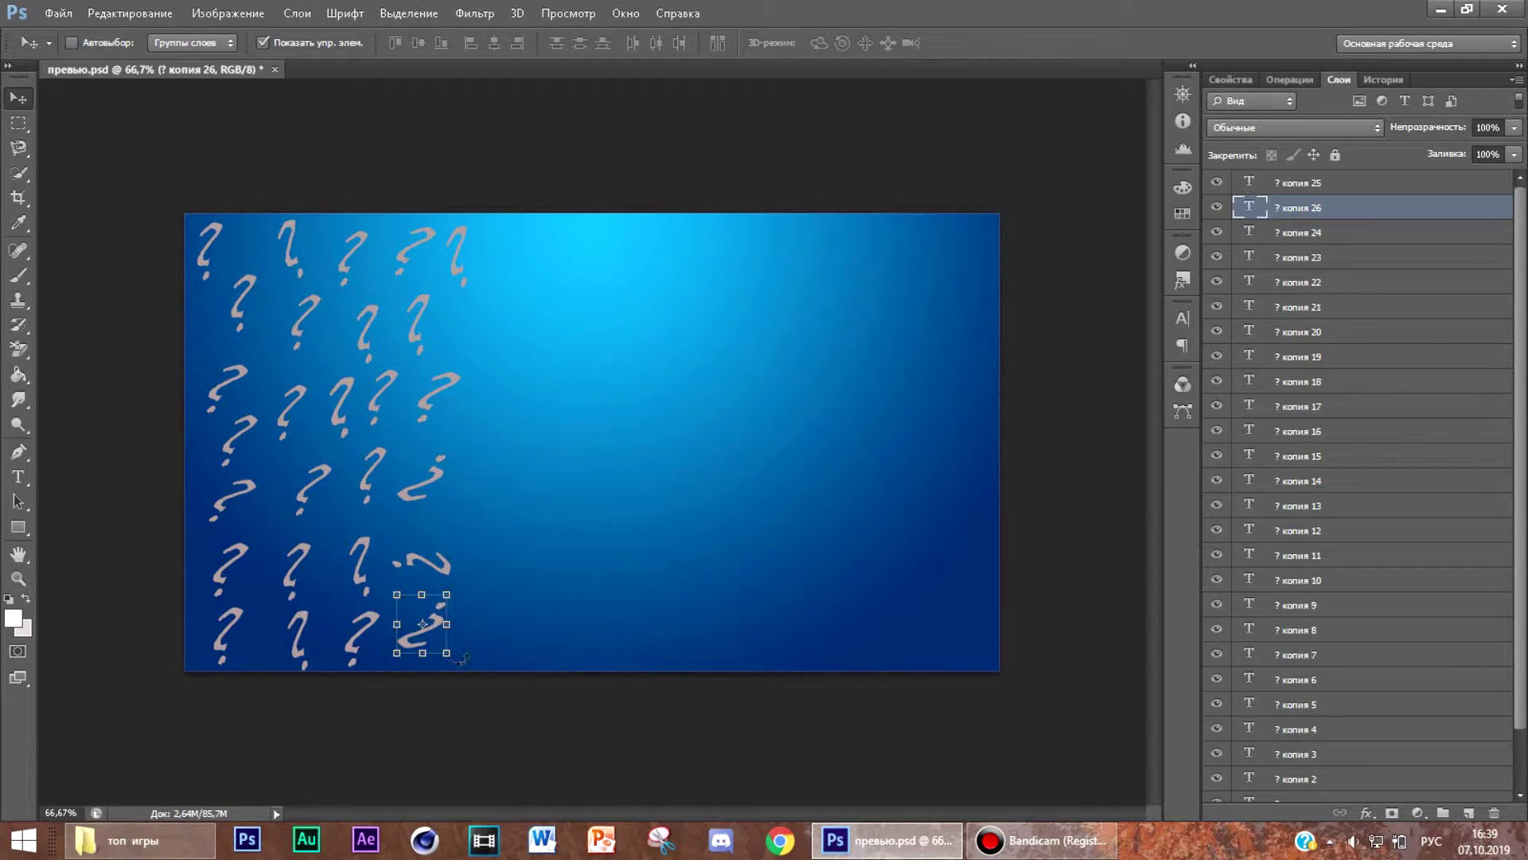
pyautogui.moveTo(459, 658); pyautogui.dragTo(455, 658)
pyautogui.click(18, 98)
pyautogui.click(643, 325)
pyautogui.moveTo(1336, 187); pyautogui.dragTo(1332, 244)
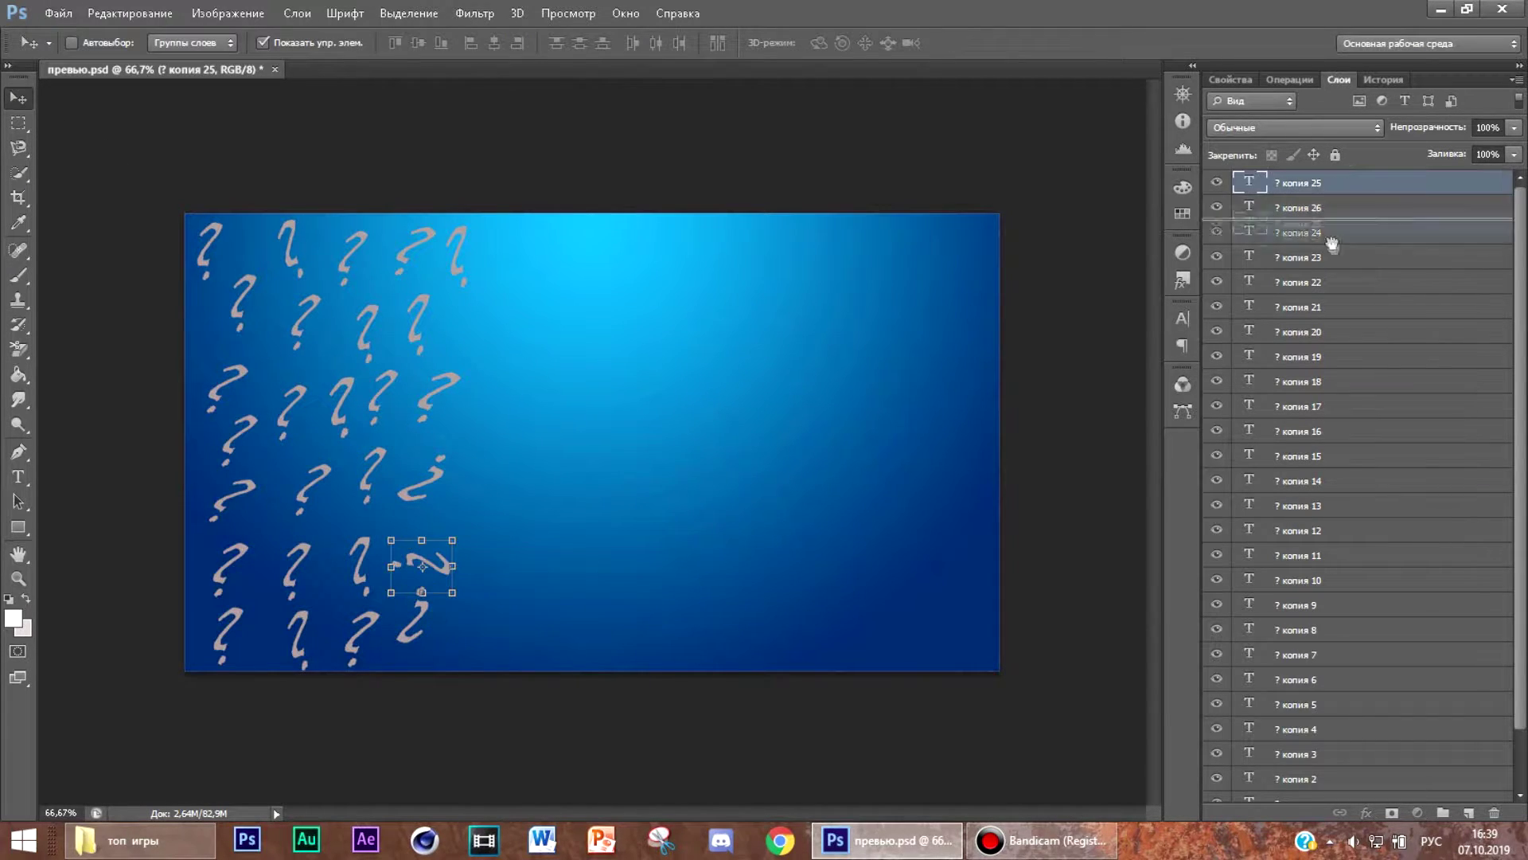
pyautogui.click(1314, 206)
# Step: Rasterize the original "?" text layer and move it above the "? копия" layer
pyautogui.scroll(-3, 1312, 709)
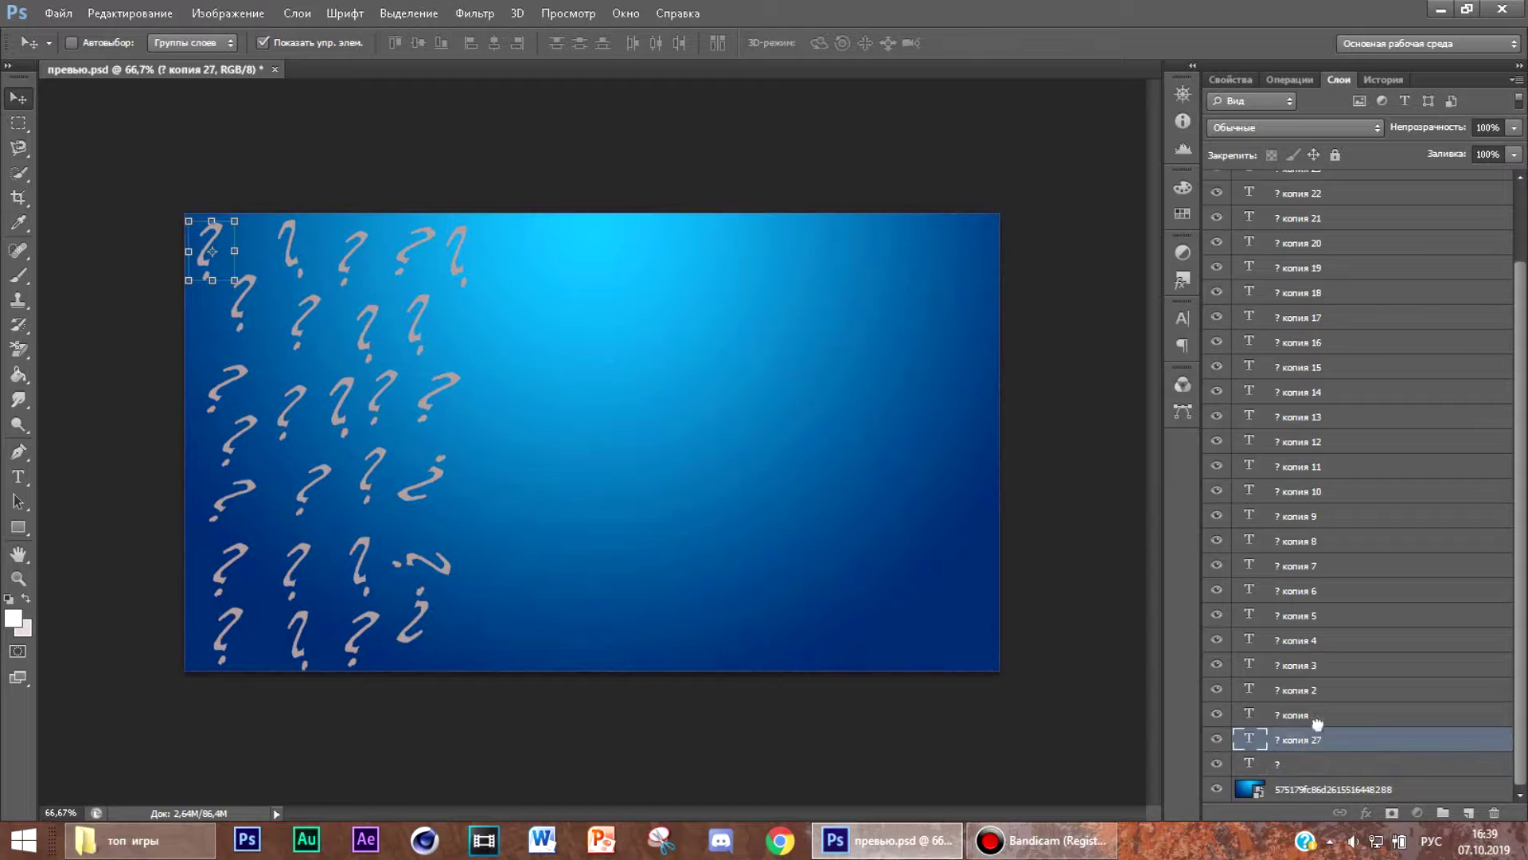
pyautogui.click(1311, 768)
pyautogui.rightClick(1336, 768)
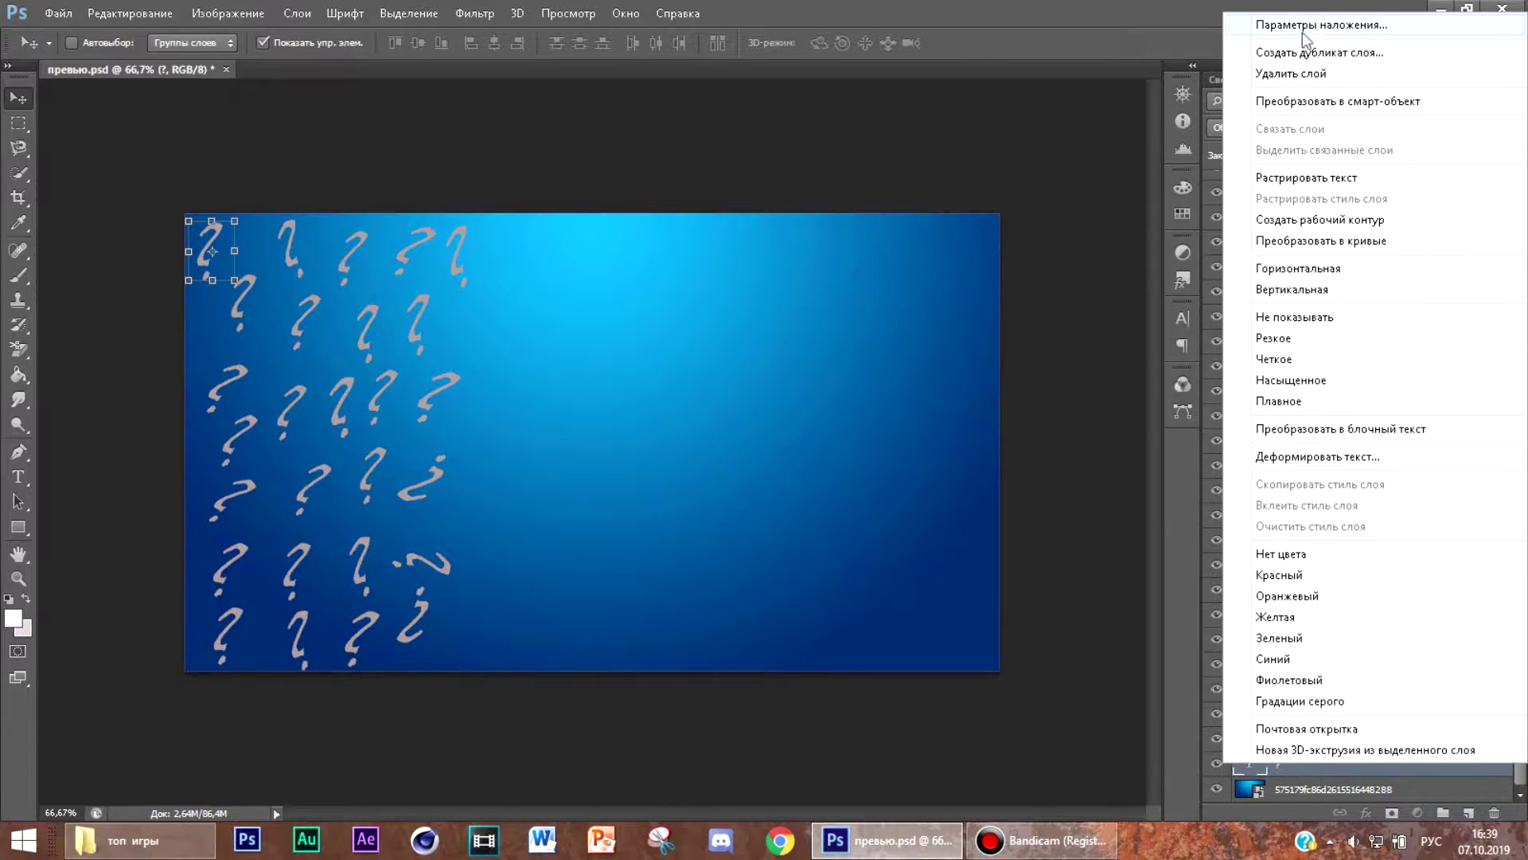
pyautogui.click(1335, 102)
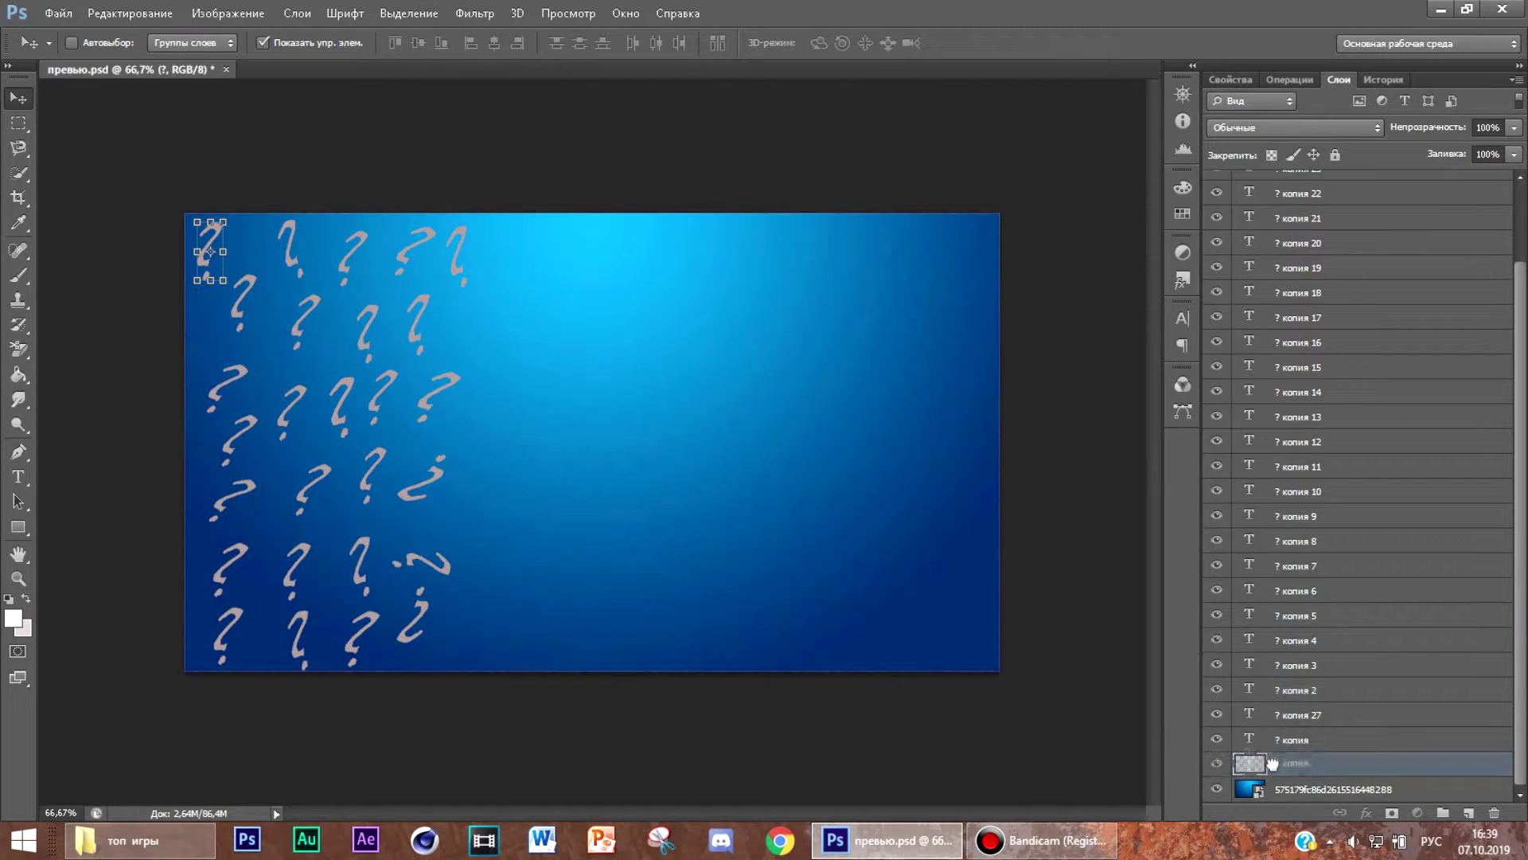
pyautogui.moveTo(1272, 765); pyautogui.dragTo(1317, 772)
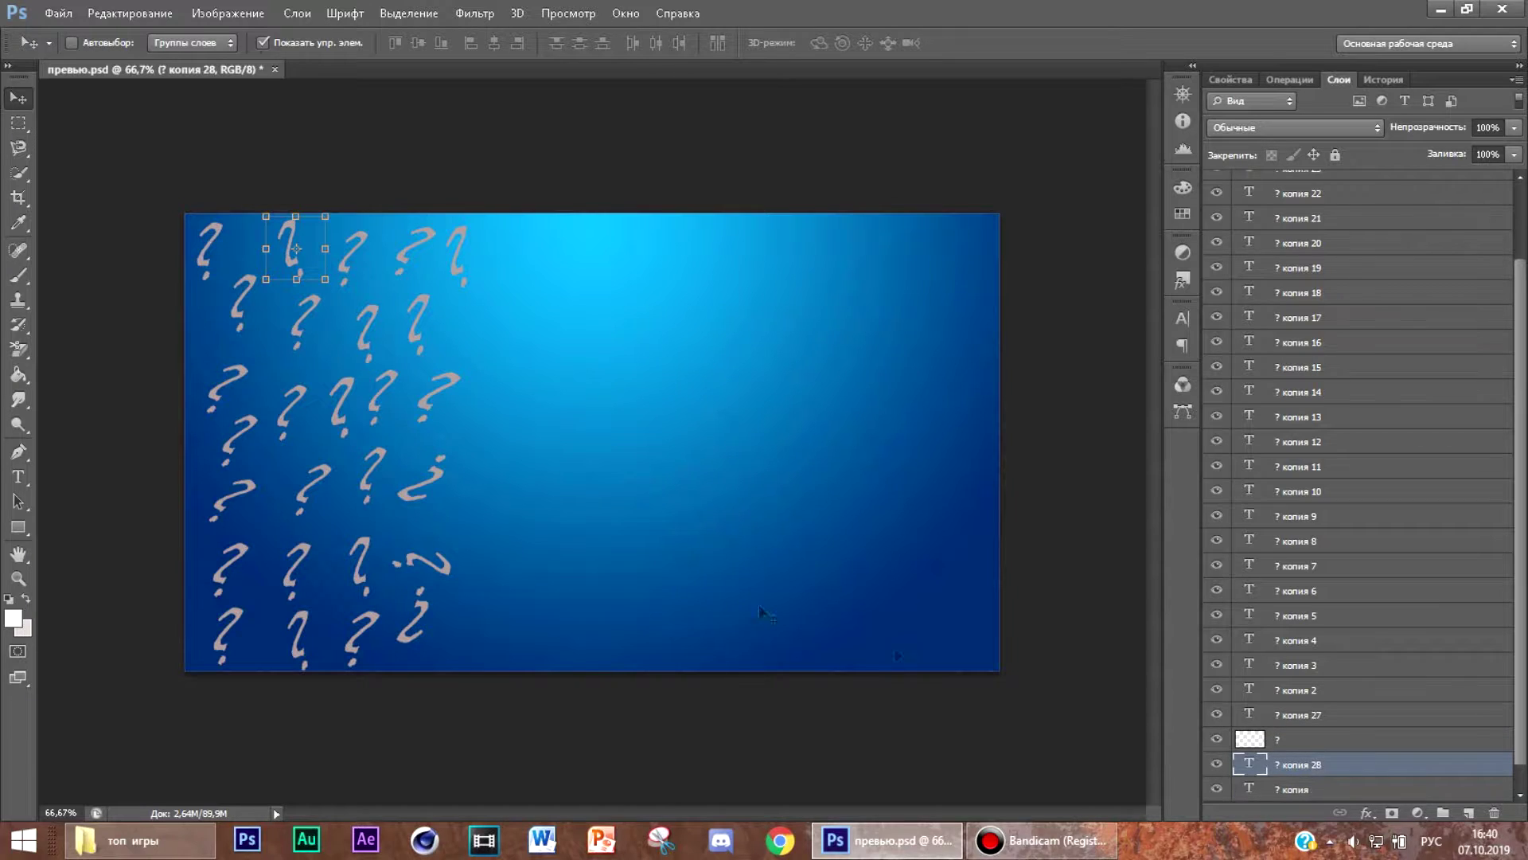
# Step: Place a copy of the top row's second question mark at the row's end, rotated about 21°
pyautogui.moveTo(719, 494); pyautogui.dragTo(734, 497)
pyautogui.click(575, 323)
pyautogui.moveTo(566, 289); pyautogui.dragTo(571, 322)
pyautogui.moveTo(524, 227); pyautogui.dragTo(518, 240)
pyautogui.click(18, 98)
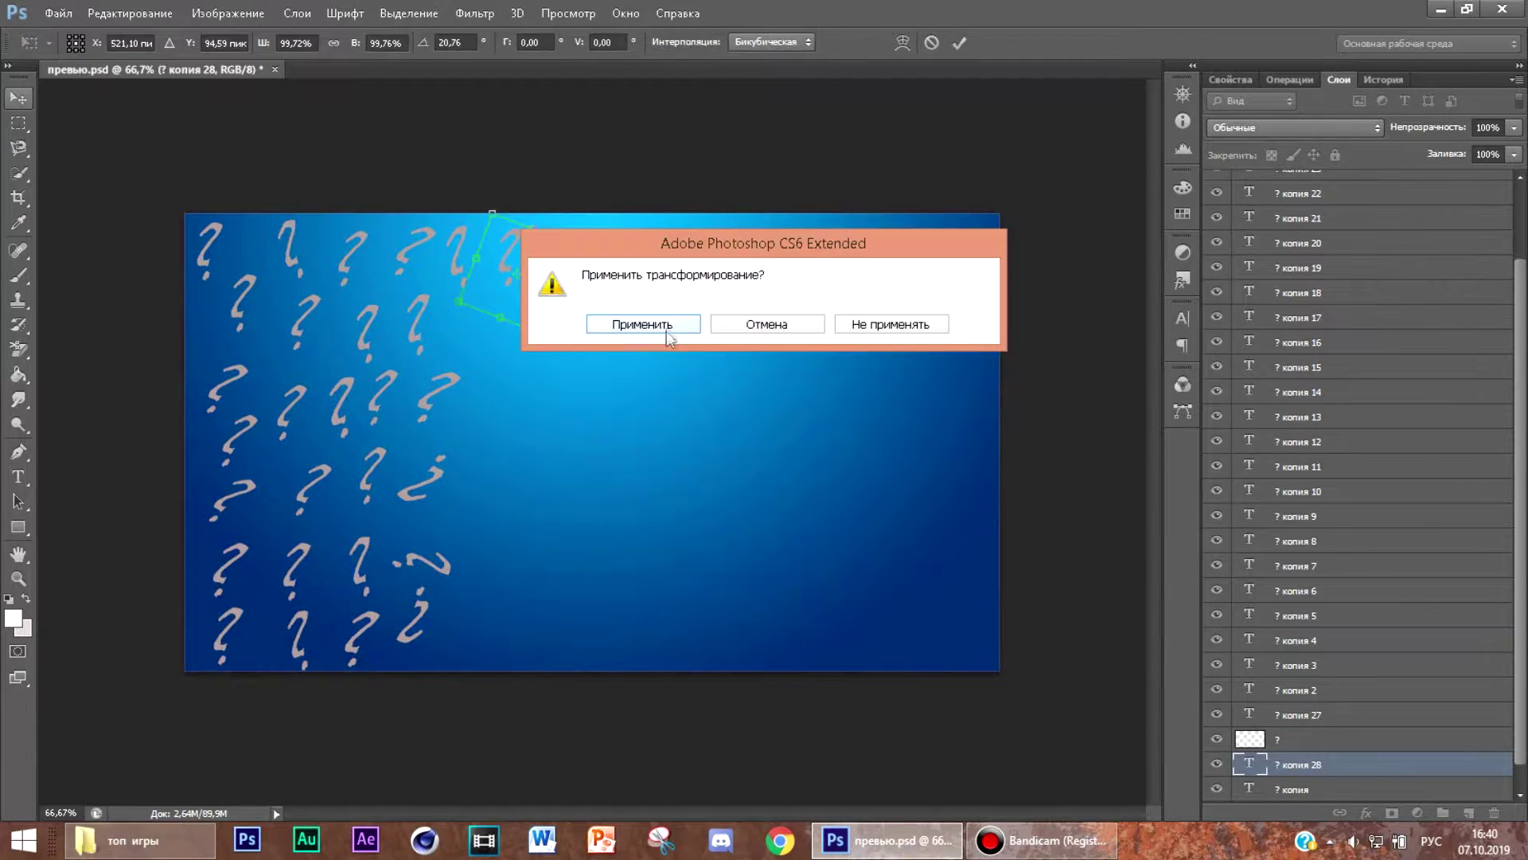
pyautogui.click(665, 328)
# Step: Duplicate the upside-down question mark in the bottom row to its right and rotate the copy to −153°
pyautogui.scroll(3, 1321, 191)
pyautogui.rightClick(1320, 188)
pyautogui.click(1330, 205)
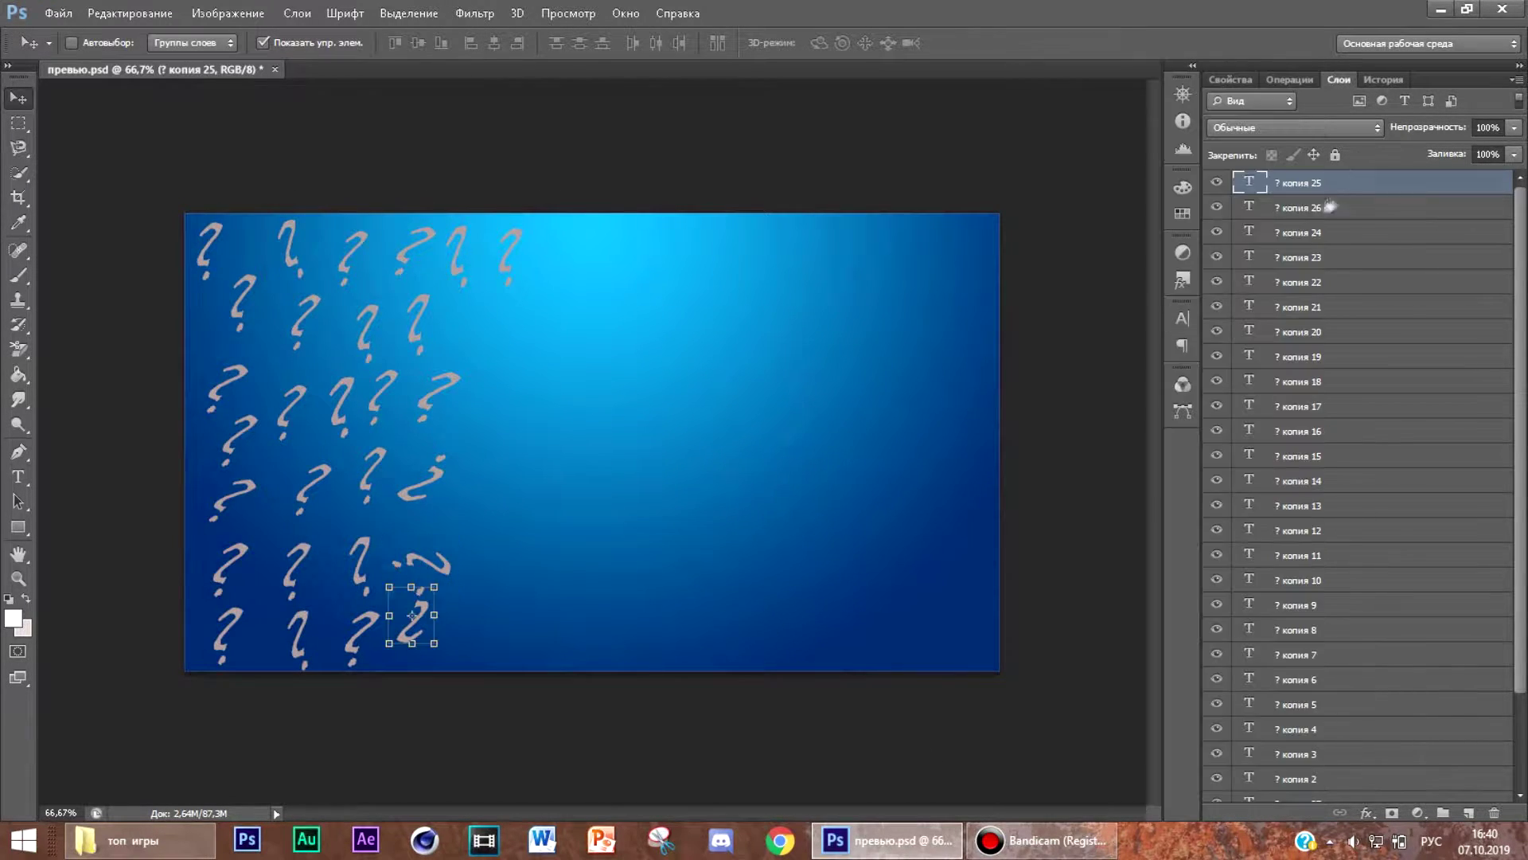
pyautogui.moveTo(1328, 208)
pyautogui.mouseDown()
pyautogui.moveTo(1329, 189)
pyautogui.moveTo(1333, 222)
pyautogui.mouseUp()
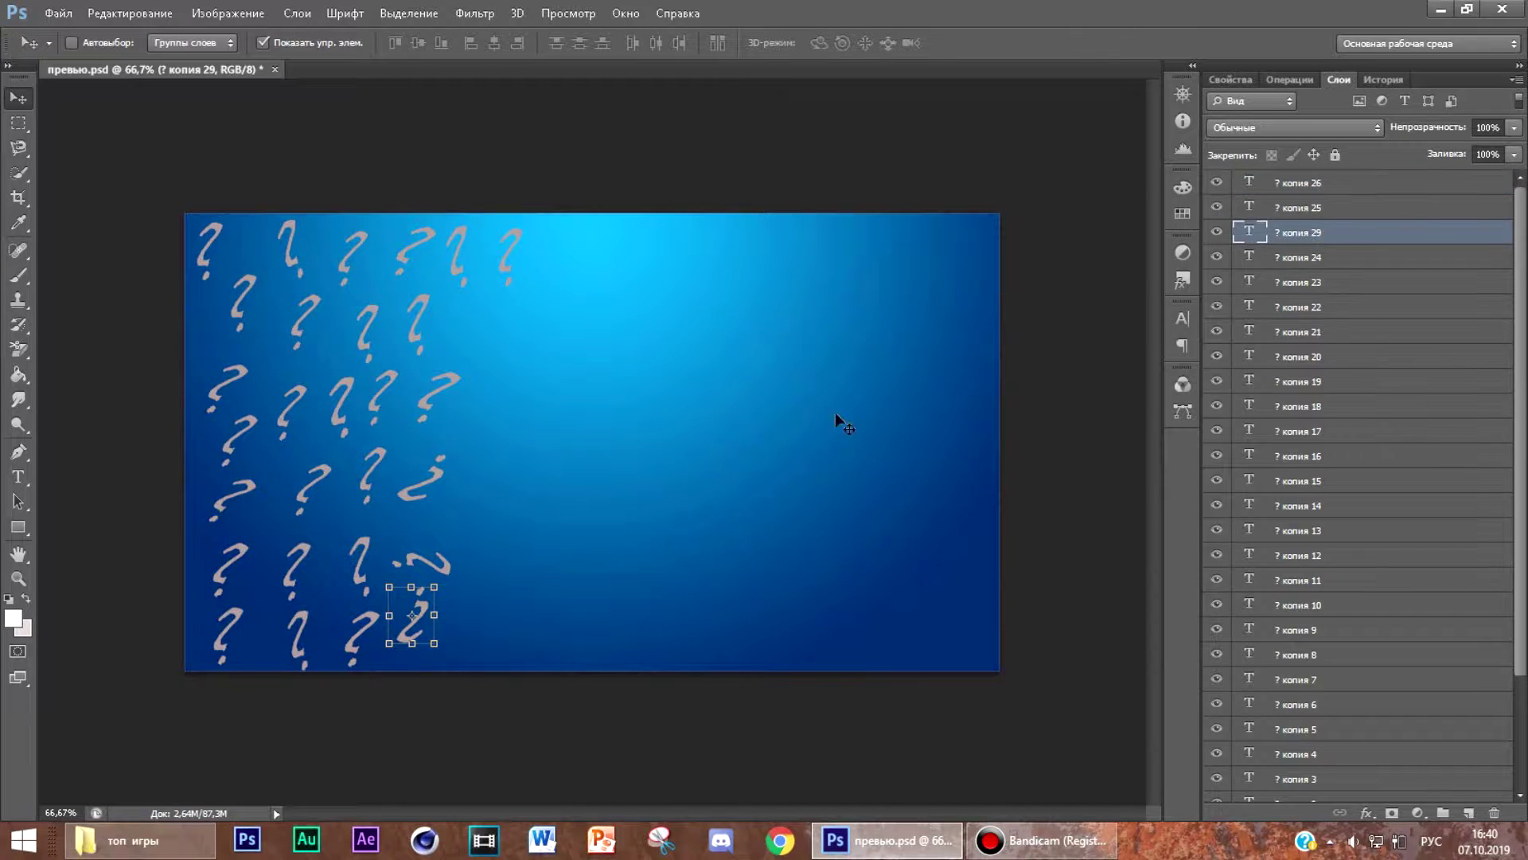
pyautogui.moveTo(517, 613); pyautogui.dragTo(527, 681)
pyautogui.click(1301, 209)
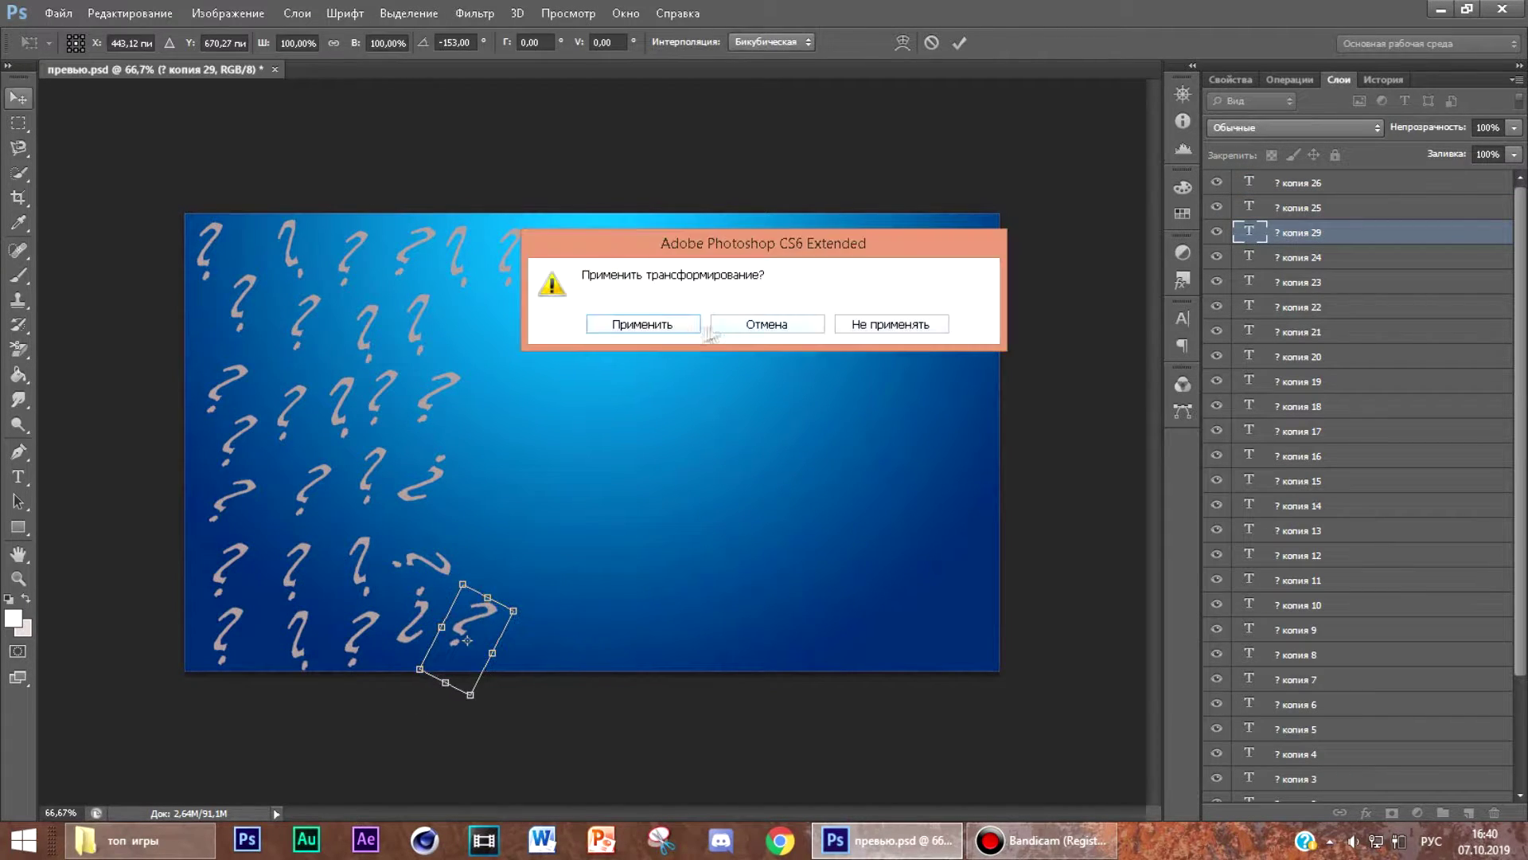
pyautogui.press('Return')
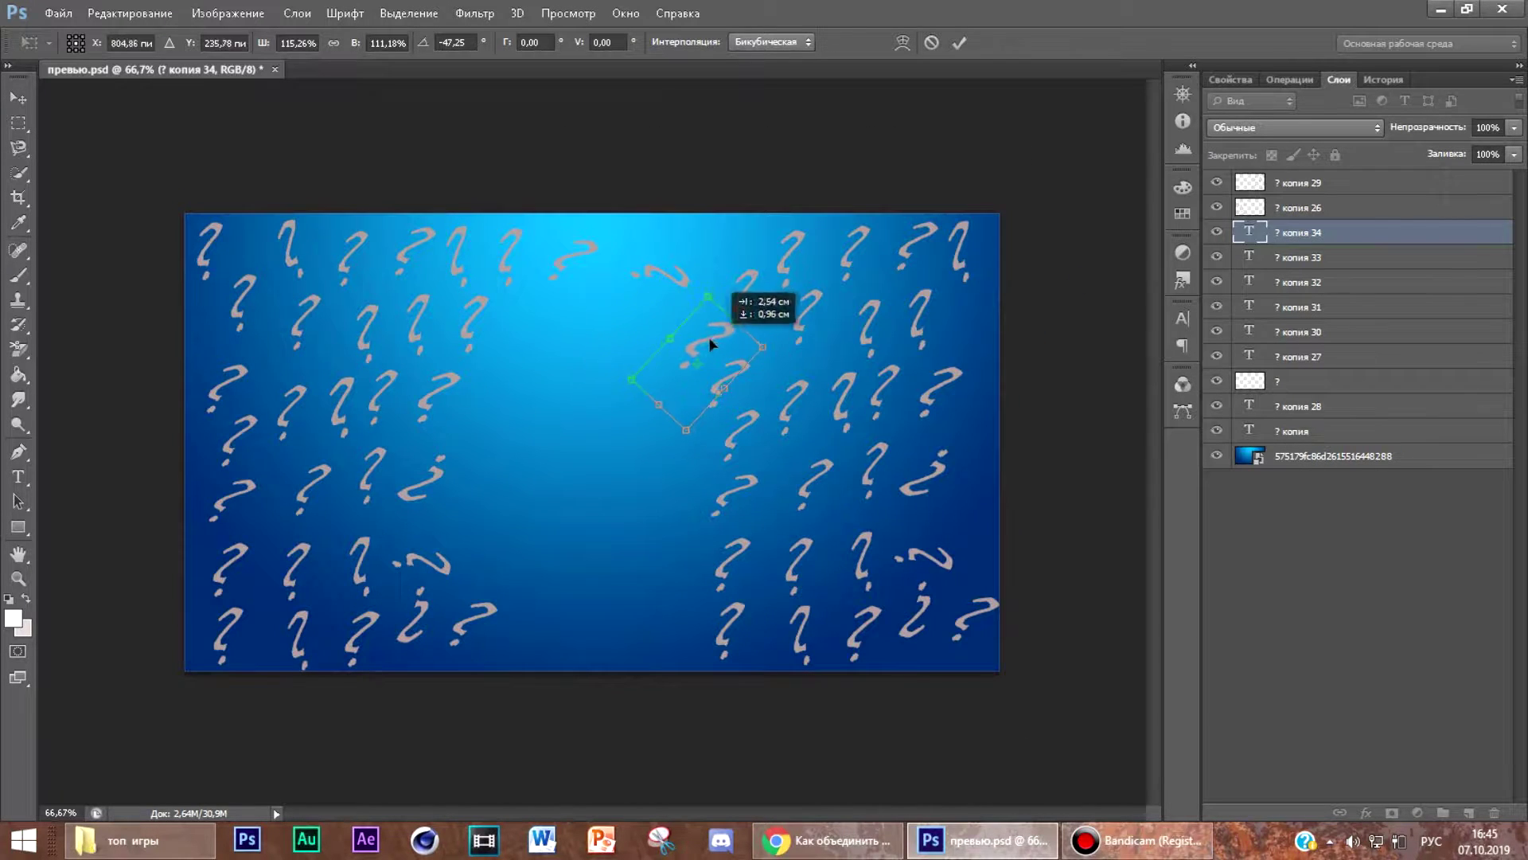
# Step: Place rotated question-mark copies at the canvas's top centre and at the end of the left block's second row
pyautogui.press('Return')
pyautogui.moveTo(709, 341); pyautogui.dragTo(678, 226)
pyautogui.hotkey('ctrl', 't')
pyautogui.moveTo(696, 176); pyautogui.dragTo(546, 339)
pyautogui.click(18, 98)
pyautogui.click(657, 325)
# Step: Rotate a question-mark copy at the end of the left block's third row
pyautogui.hotkey('ctrl', 't')
pyautogui.moveTo(597, 404); pyautogui.dragTo(502, 406)
pyautogui.click(19, 98)
pyautogui.click(657, 324)
# Step: Place a question-mark copy at the end of the left block's fourth row, rotated about 123°
pyautogui.hotkey('ctrl', 't')
pyautogui.moveTo(556, 459); pyautogui.dragTo(518, 461)
pyautogui.click(18, 98)
pyautogui.click(658, 324)
pyautogui.hotkey('ctrl', 't')
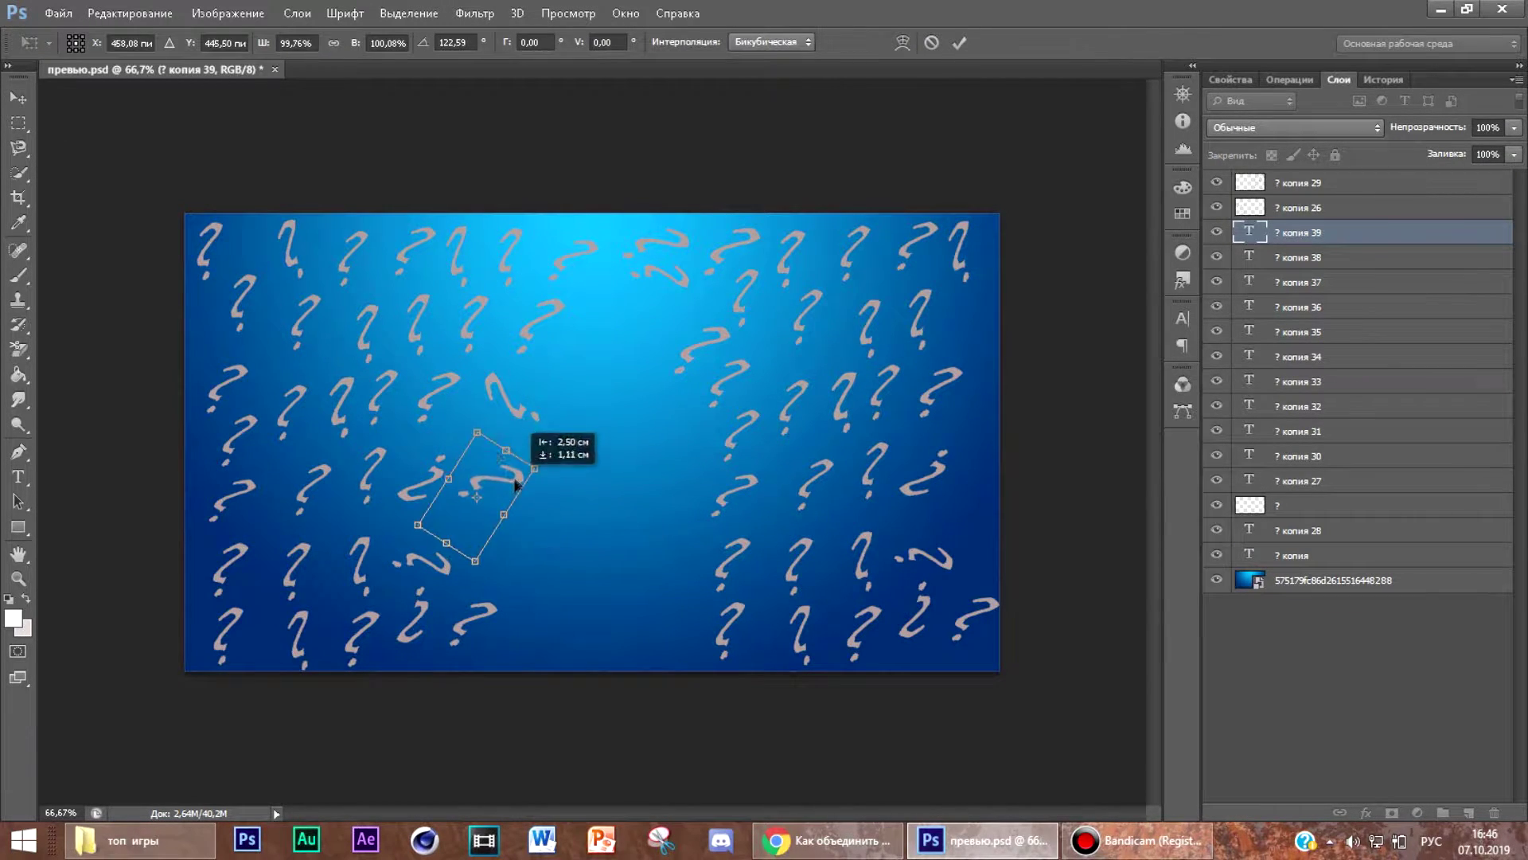
pyautogui.click(19, 98)
pyautogui.click(658, 324)
# Step: Duplicate the question mark into the centre gap of the second row and stretch it wider
pyautogui.moveTo(633, 360); pyautogui.dragTo(631, 351)
pyautogui.hotkey('ctrl', 't')
pyautogui.moveTo(649, 365); pyautogui.dragTo(677, 380)
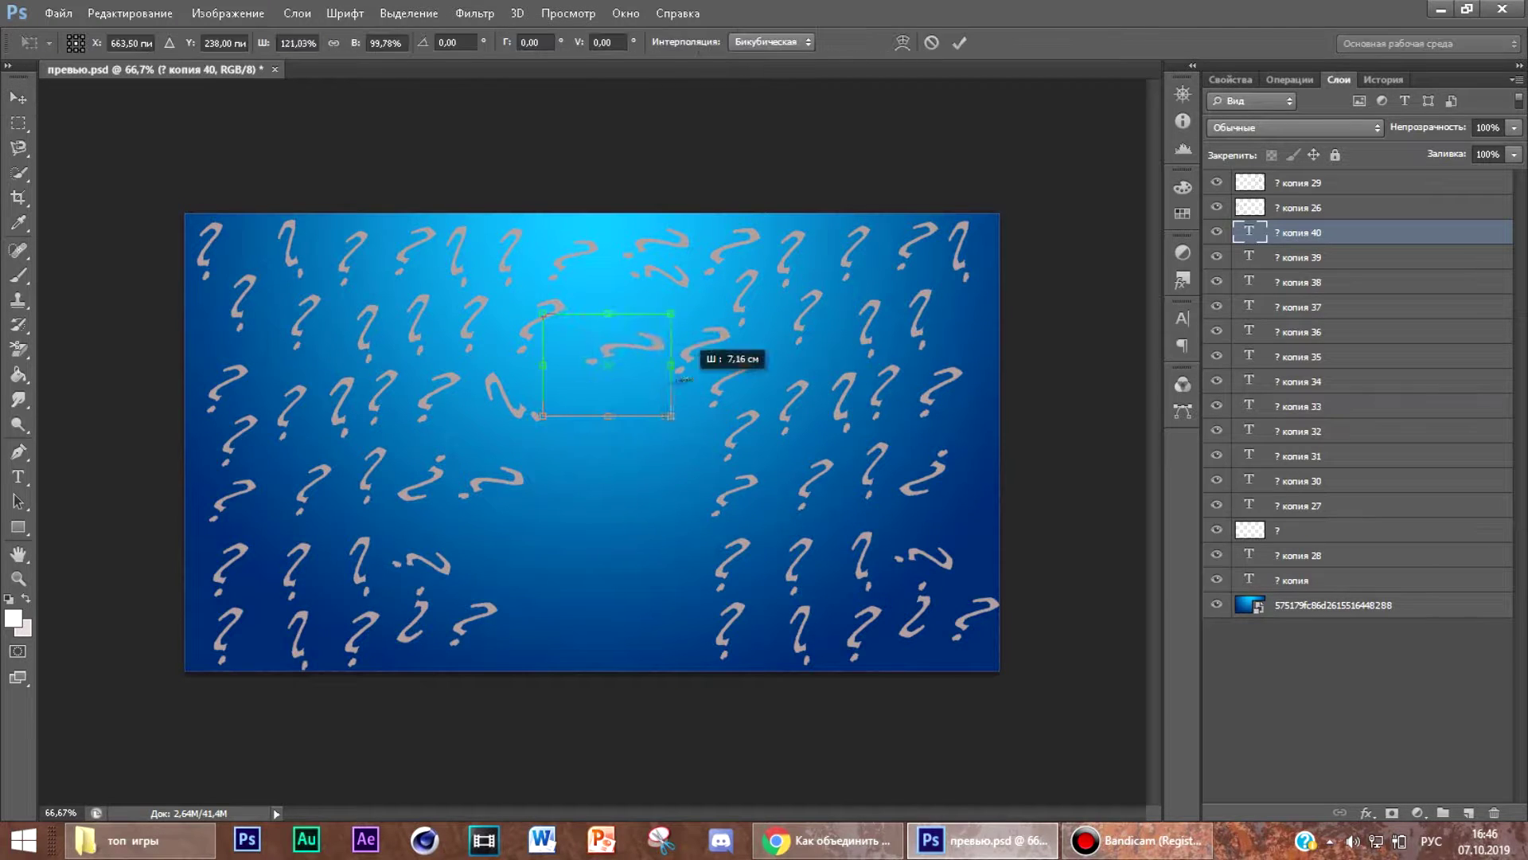
# Step: Add a question-mark copy below it in the centre of the third row, rotated about −38°
pyautogui.moveTo(639, 323); pyautogui.dragTo(635, 405)
pyautogui.moveTo(644, 495); pyautogui.dragTo(675, 460)
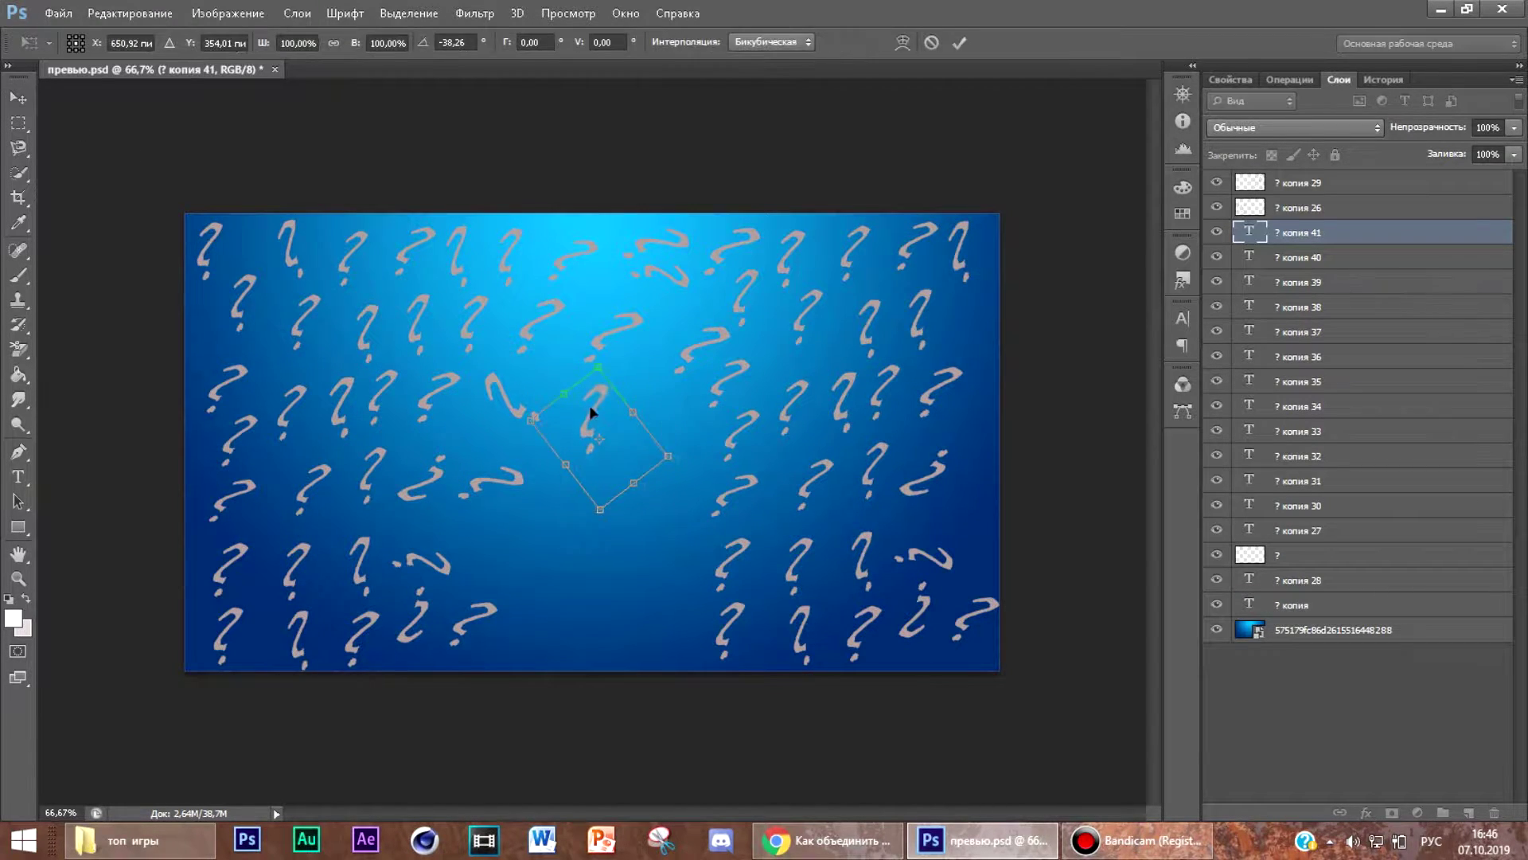
pyautogui.press('Return')
# Step: Duplicate the question mark to the bottom row, beside the right block, and tilt it
pyautogui.moveTo(614, 416); pyautogui.dragTo(664, 614)
pyautogui.click(710, 677)
pyautogui.moveTo(714, 728); pyautogui.dragTo(670, 740)
pyautogui.click(18, 97)
pyautogui.click(645, 327)
# Step: Fill the middle rows of the central gap with question-mark copies, rotating the last one about −34°
pyautogui.moveTo(691, 608); pyautogui.dragTo(683, 408)
pyautogui.moveTo(668, 421); pyautogui.dragTo(582, 502)
pyautogui.moveTo(698, 569); pyautogui.dragTo(718, 540)
pyautogui.click(18, 97)
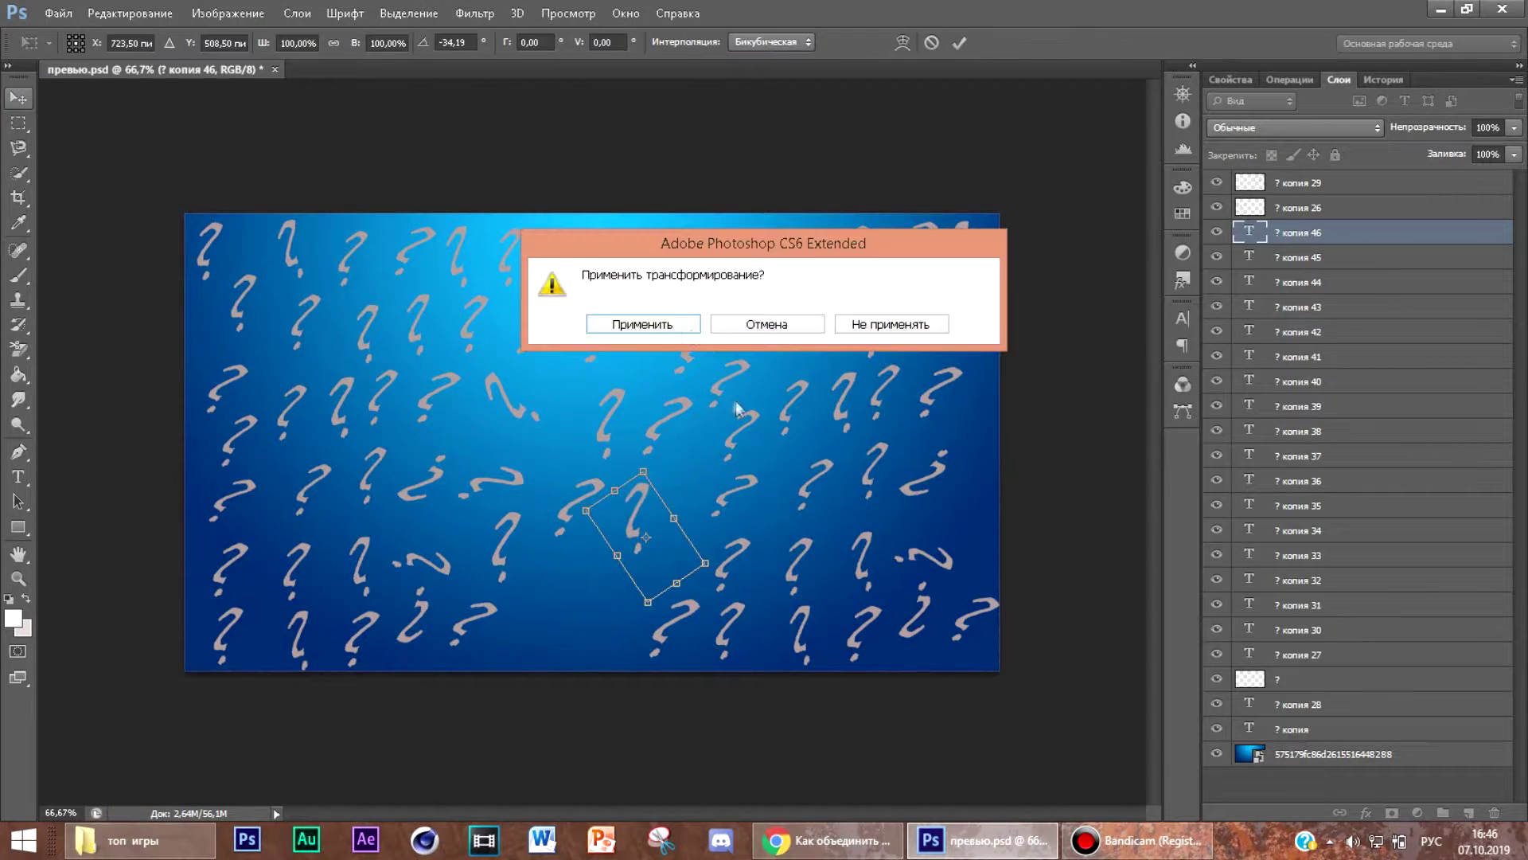
pyautogui.click(643, 326)
# Step: Place a question-mark copy in the bottom row's central gap, rotated about 31°
pyautogui.moveTo(640, 506); pyautogui.dragTo(546, 620)
pyautogui.click(613, 597)
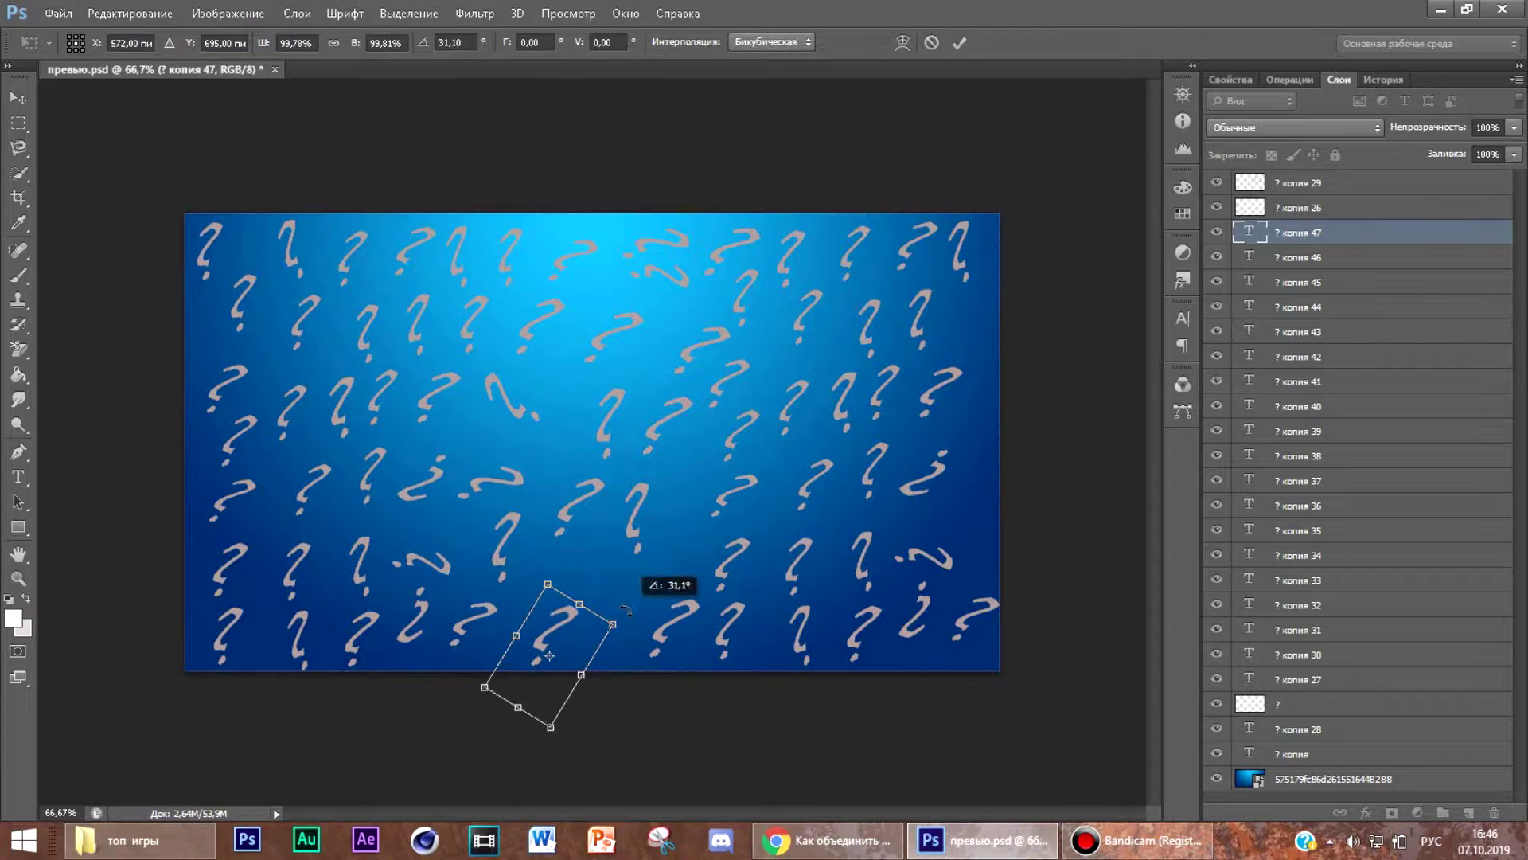
pyautogui.press('Return')
# Step: Fill the remaining lower-centre gap with two rotated copies, turning the enlarged second one about 67°
pyautogui.moveTo(591, 563); pyautogui.dragTo(593, 565)
pyautogui.hotkey('ctrl', 't')
pyautogui.moveTo(626, 613); pyautogui.dragTo(668, 671)
pyautogui.click(18, 98)
pyautogui.click(645, 325)
pyautogui.click(18, 98)
pyautogui.click(645, 325)
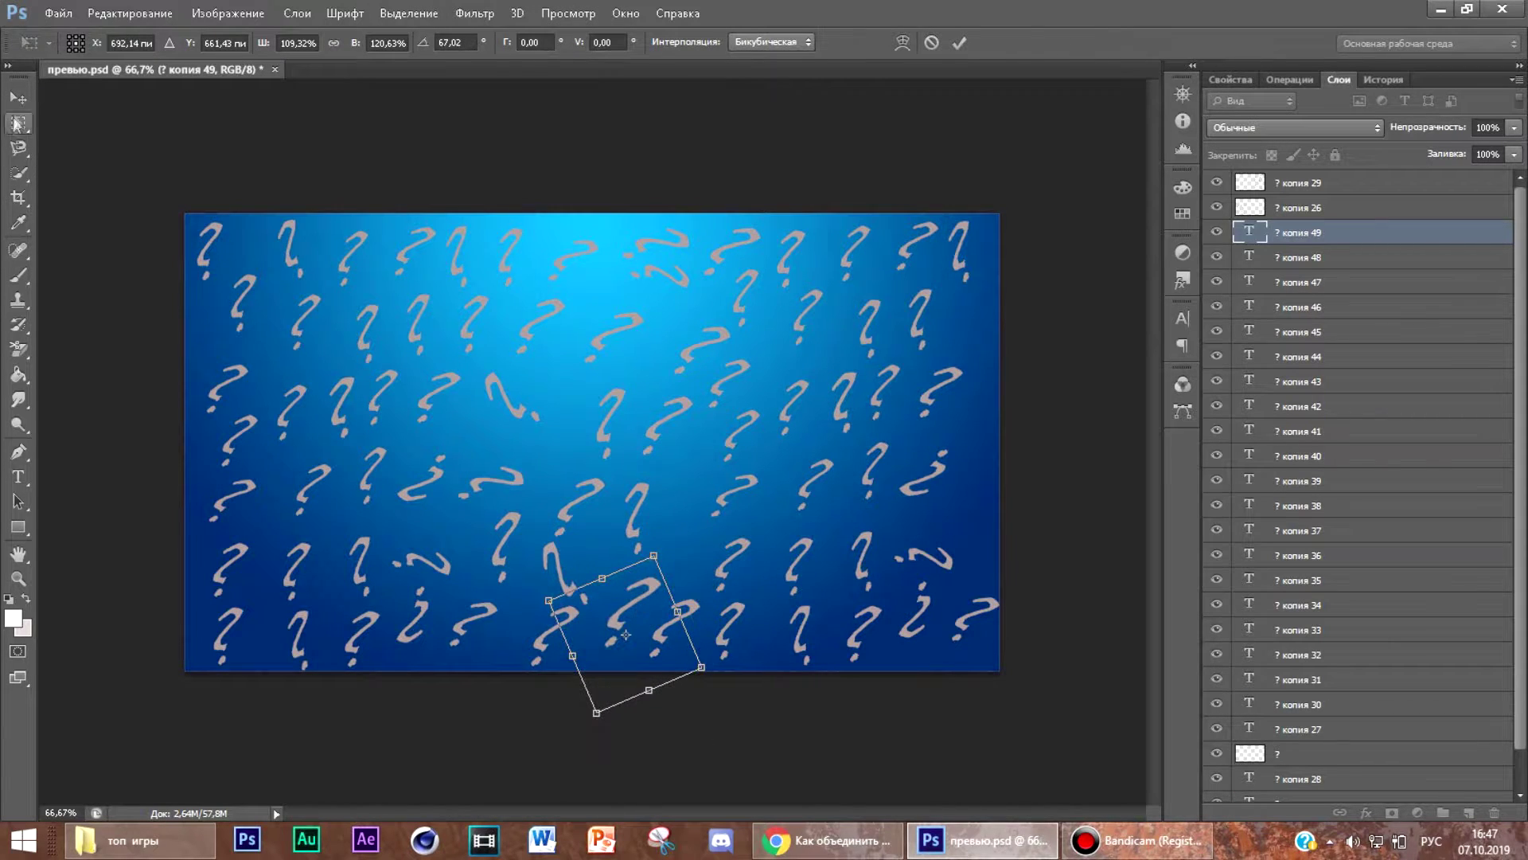
# Step: Apply the pending transform and fill the remaining gaps with question-mark copies, two near the centre and three along the right edge
pyautogui.click(18, 97)
pyautogui.click(645, 325)
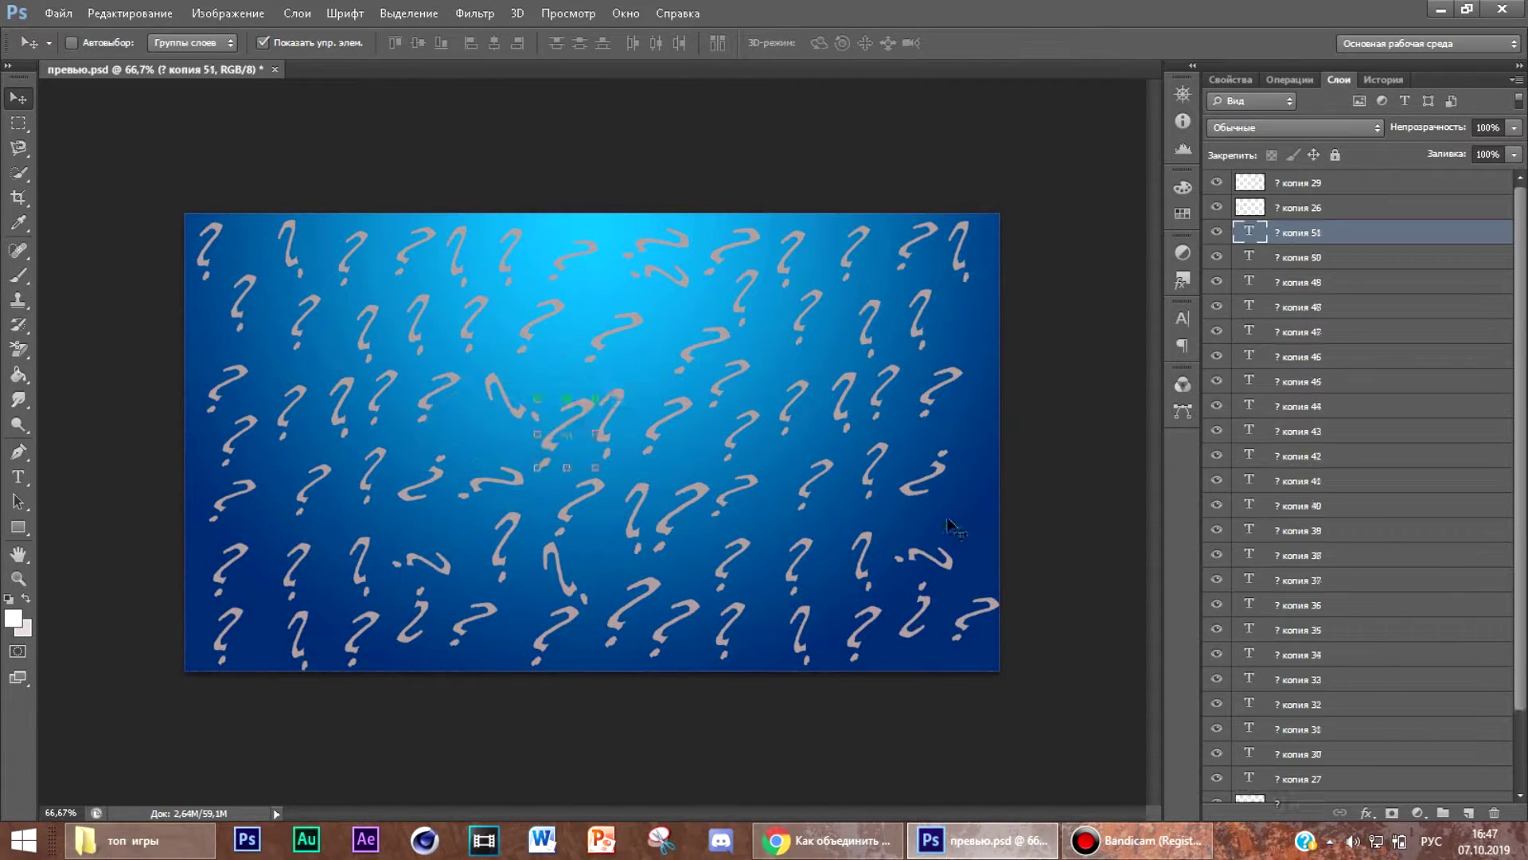
pyautogui.moveTo(983, 408); pyautogui.dragTo(983, 407)
pyautogui.moveTo(1029, 459); pyautogui.dragTo(1041, 436)
pyautogui.click(18, 97)
pyautogui.click(633, 326)
# Step: Select all the question-mark layers above the blue background and merge them into a single layer
pyautogui.scroll(-1, 1292, 293)
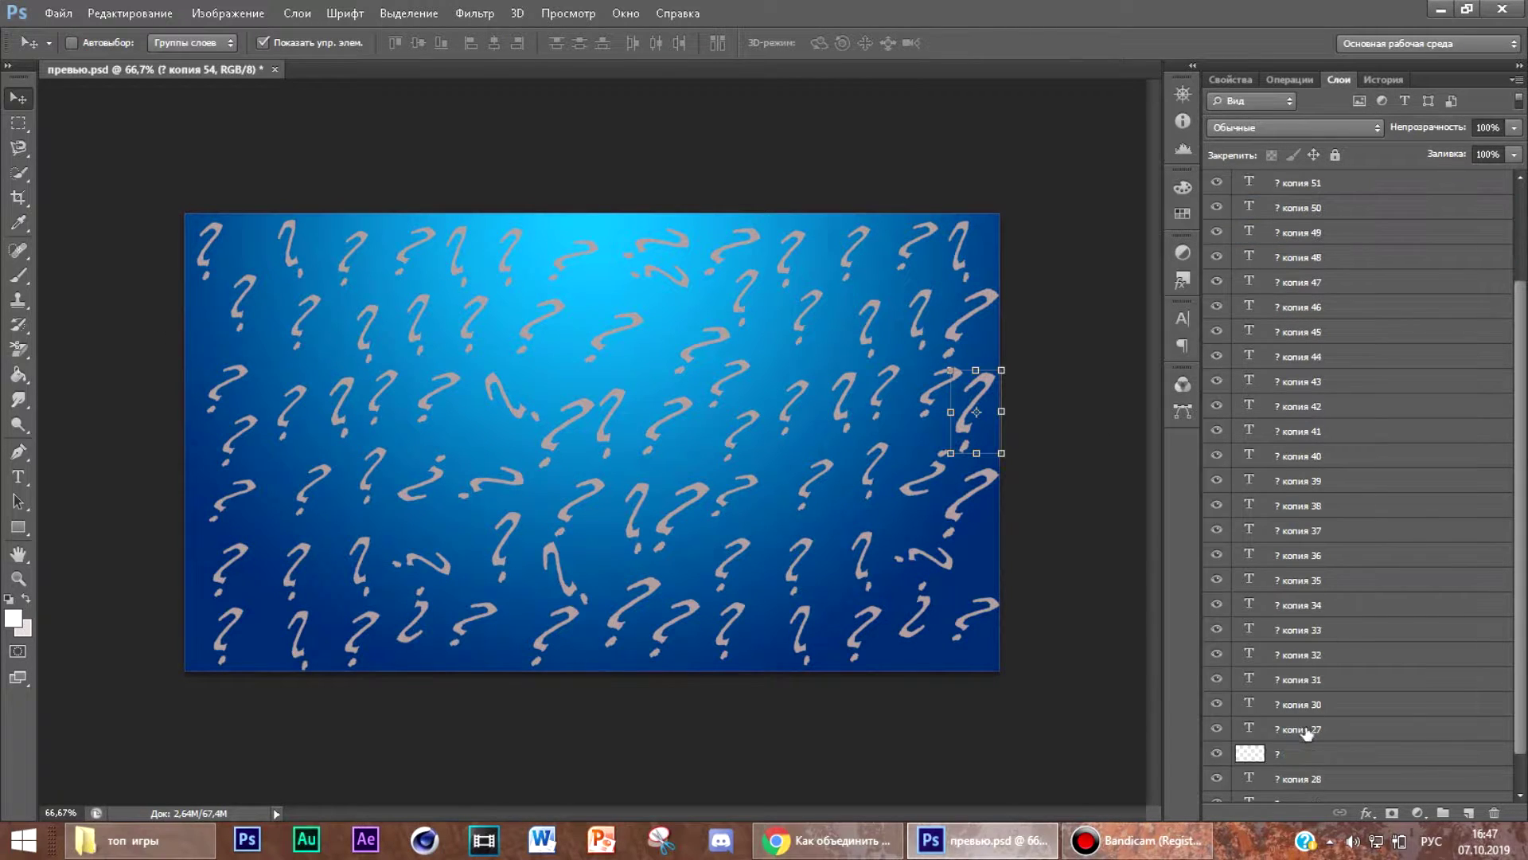
pyautogui.keyDown('shift'); pyautogui.click(1308, 729); pyautogui.keyUp('shift')
pyautogui.scroll(5, 1338, 293)
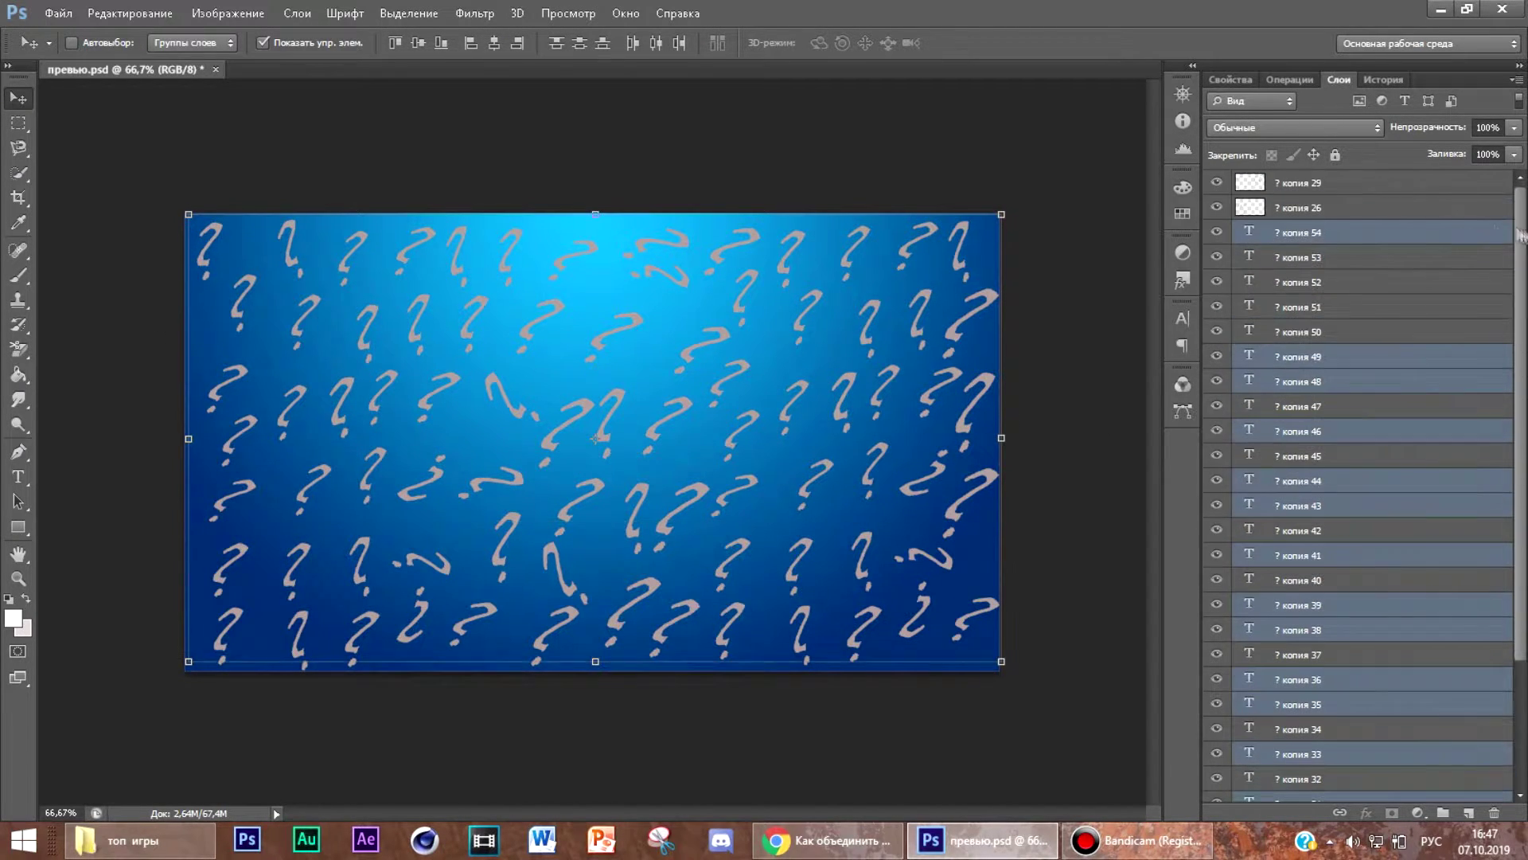
pyautogui.keyDown('ctrl'); pyautogui.click(1338, 285); pyautogui.keyUp('ctrl')
pyautogui.keyDown('ctrl'); pyautogui.click(1336, 407); pyautogui.keyUp('ctrl')
pyautogui.keyDown('ctrl'); pyautogui.click(1334, 456); pyautogui.keyUp('ctrl')
pyautogui.keyDown('ctrl'); pyautogui.click(1331, 531); pyautogui.keyUp('ctrl')
pyautogui.keyDown('ctrl'); pyautogui.click(1328, 582); pyautogui.keyUp('ctrl')
pyautogui.keyDown('ctrl'); pyautogui.click(1328, 654); pyautogui.keyUp('ctrl')
pyautogui.keyDown('ctrl'); pyautogui.click(1327, 729); pyautogui.keyUp('ctrl')
pyautogui.keyDown('ctrl'); pyautogui.click(1327, 778); pyautogui.keyUp('ctrl')
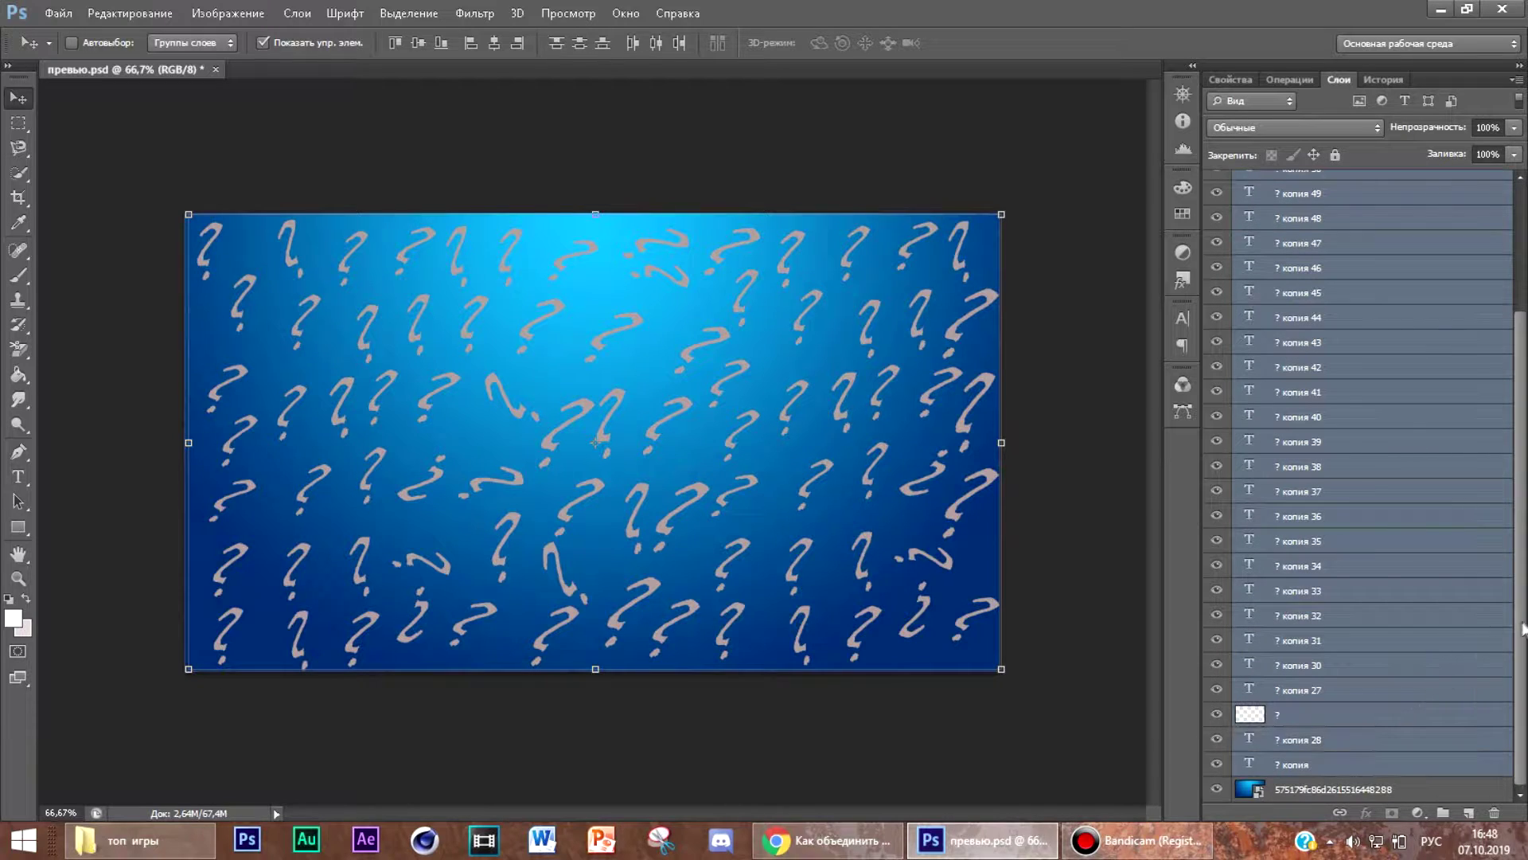
pyautogui.hotkey('ctrl', 'e')
pyautogui.moveTo(1445, 159); pyautogui.dragTo(1501, 162)
pyautogui.click(1407, 304)
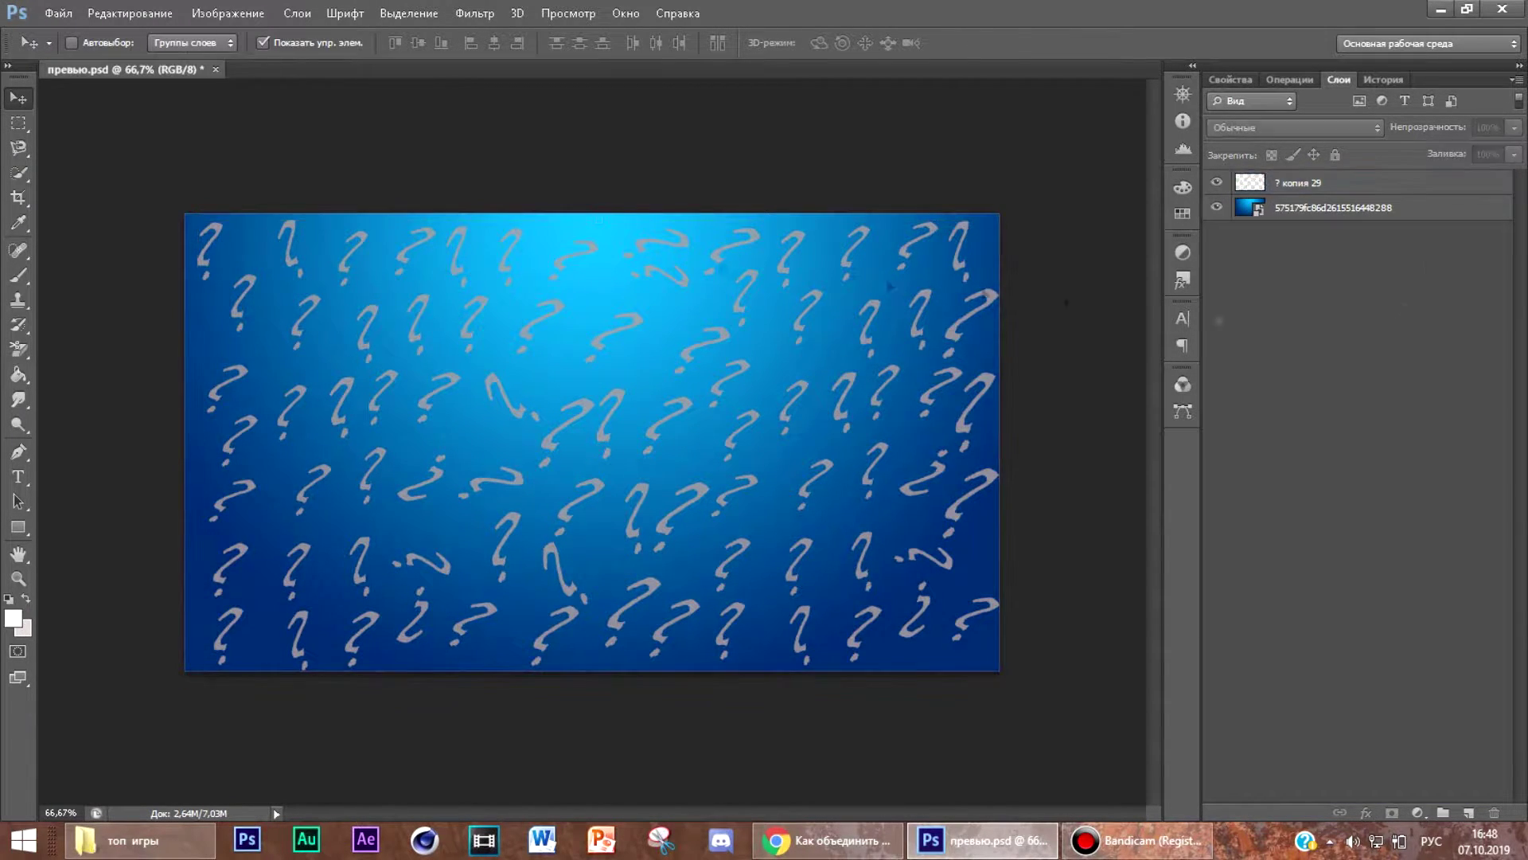
# Step: Place the лицо portrait against the canvas's right edge and enlarge it to about 18.9% wide and 17.8% high
pyautogui.click(1467, 9)
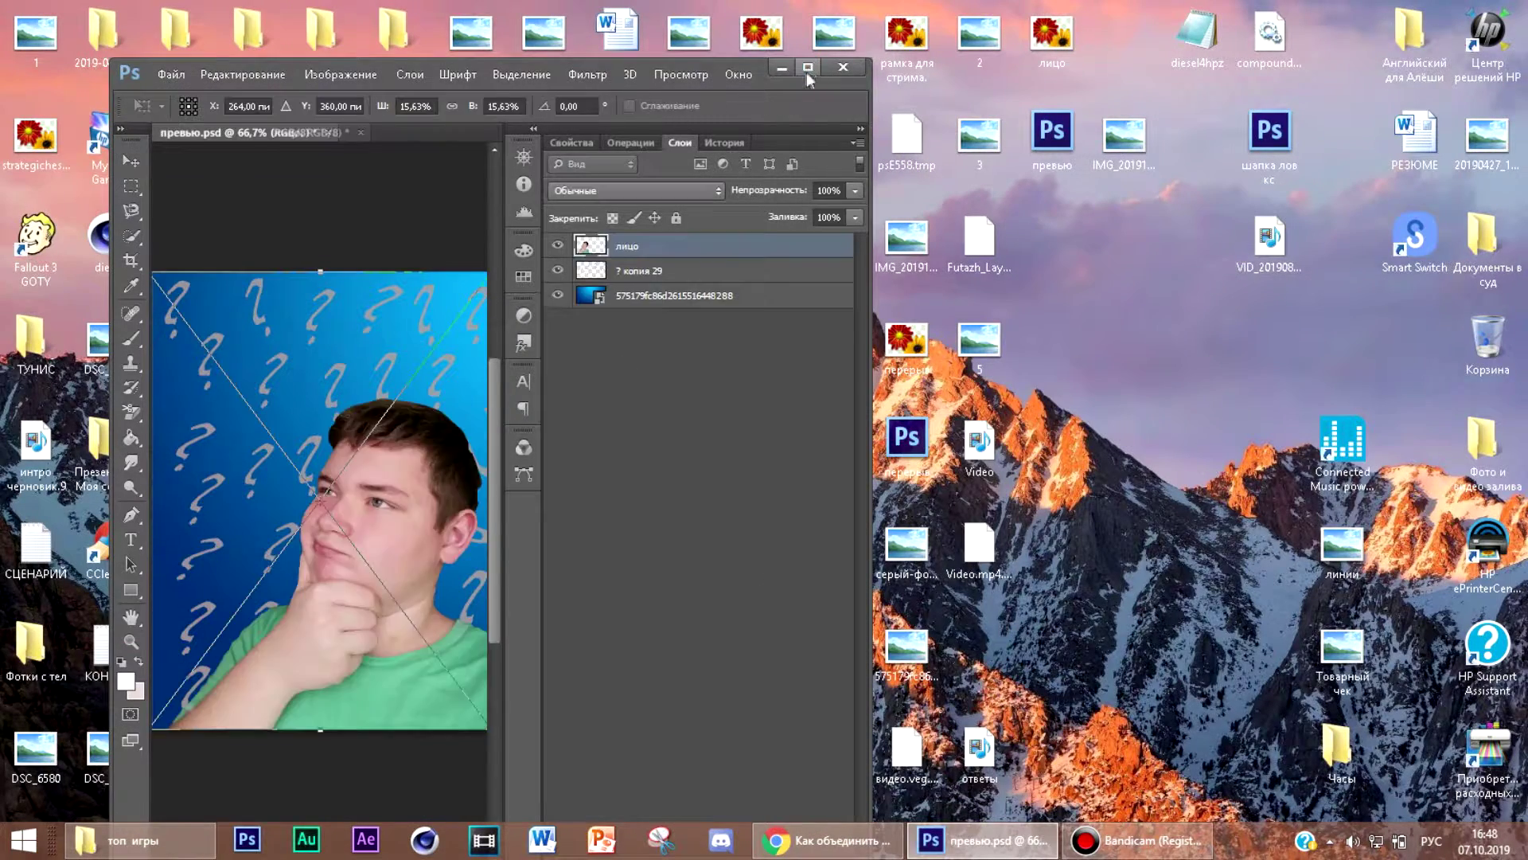
pyautogui.click(808, 67)
pyautogui.moveTo(458, 425); pyautogui.dragTo(937, 423)
pyautogui.moveTo(659, 213); pyautogui.dragTo(579, 157)
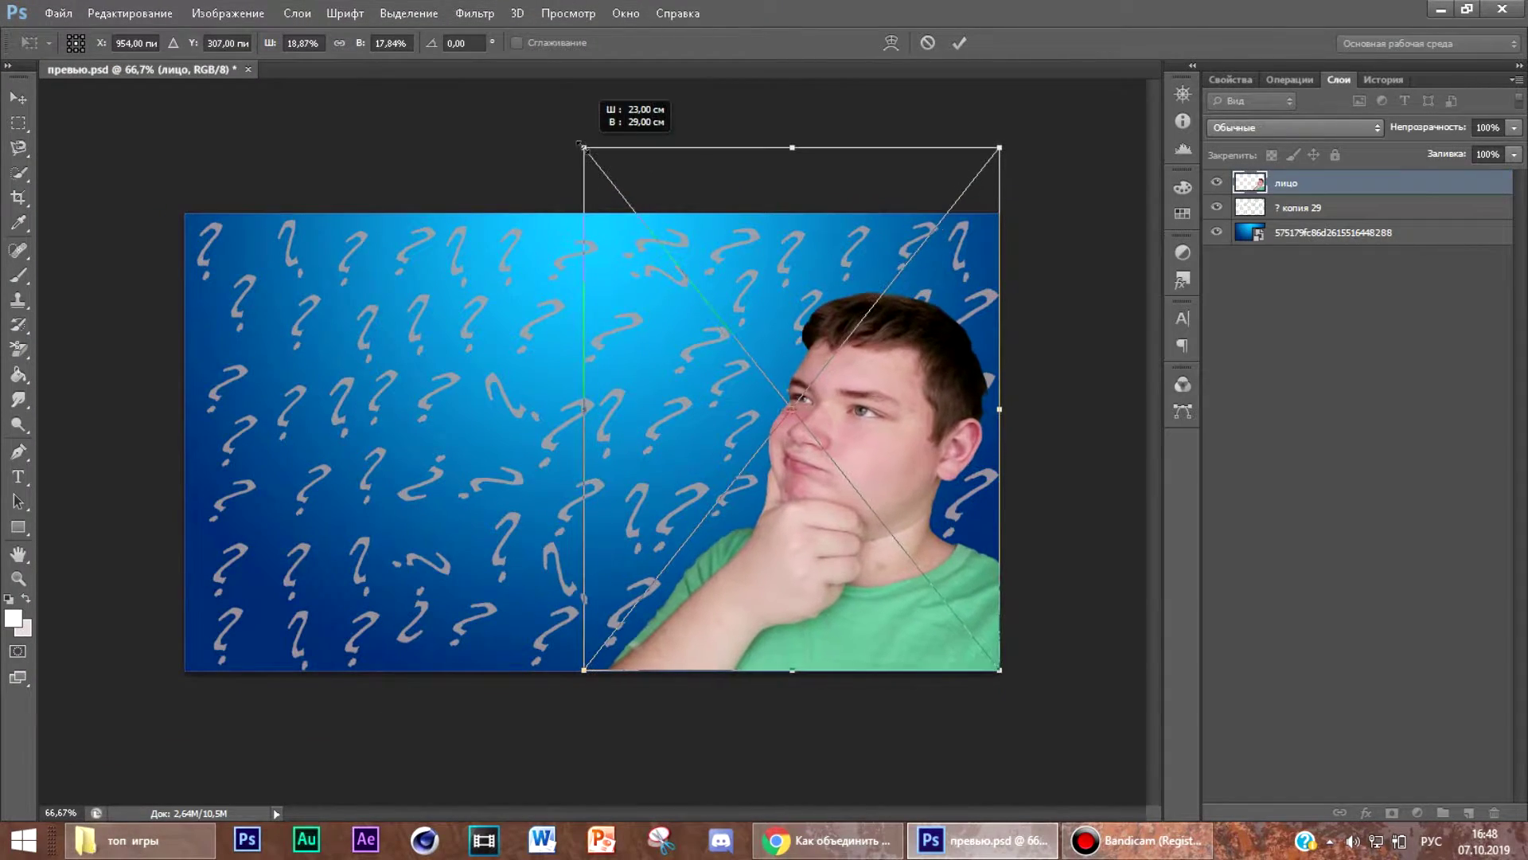
pyautogui.press('v')
pyautogui.press('Return')
# Step: Add a red Multiply drop shadow to the portrait with 100% opacity, 5 px distance, about 10% spread and 40 px size
pyautogui.rightClick(1305, 184)
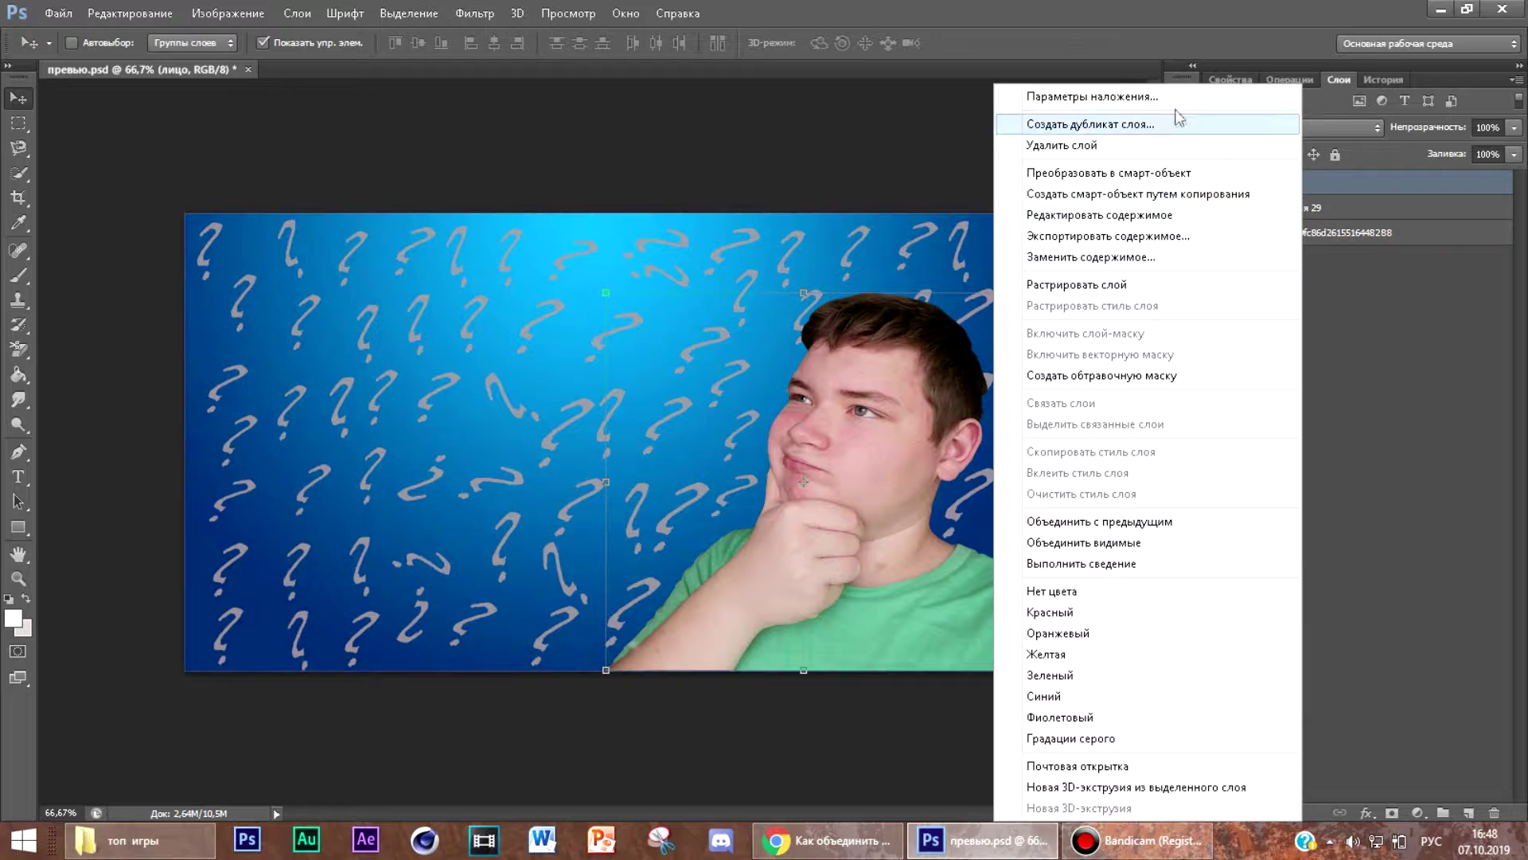
pyautogui.click(1059, 92)
pyautogui.moveTo(955, 65); pyautogui.dragTo(1118, 99)
pyautogui.click(1051, 445)
pyautogui.click(1323, 158)
pyautogui.click(1129, 371)
pyautogui.click(1105, 197)
pyautogui.moveTo(1129, 369); pyautogui.dragTo(1129, 197)
pyautogui.click(1312, 184)
pyautogui.moveTo(1237, 95); pyautogui.dragTo(1495, 103)
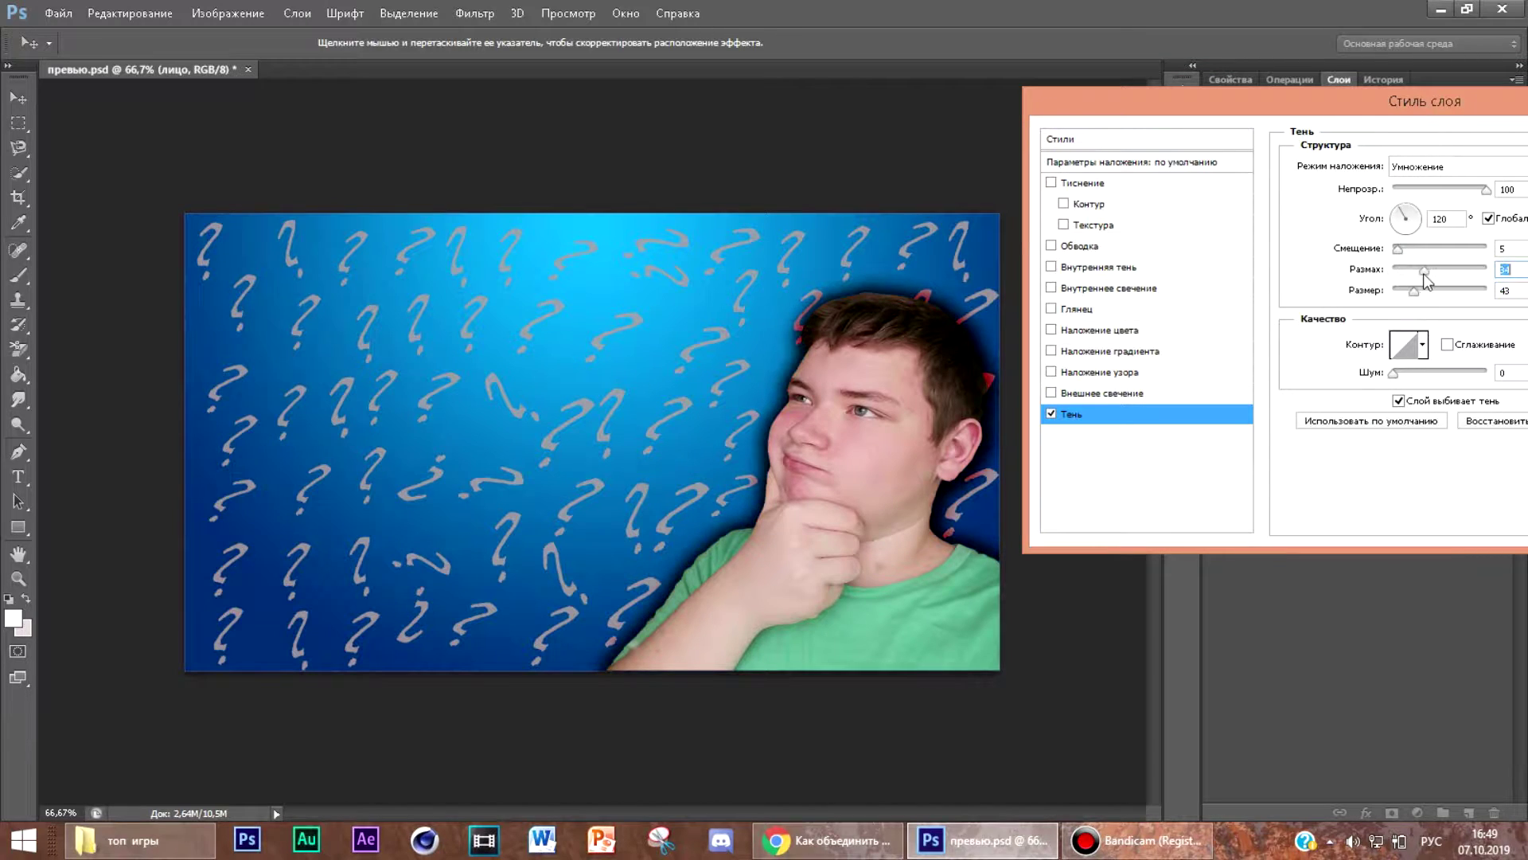
pyautogui.moveTo(1414, 270); pyautogui.dragTo(1403, 271)
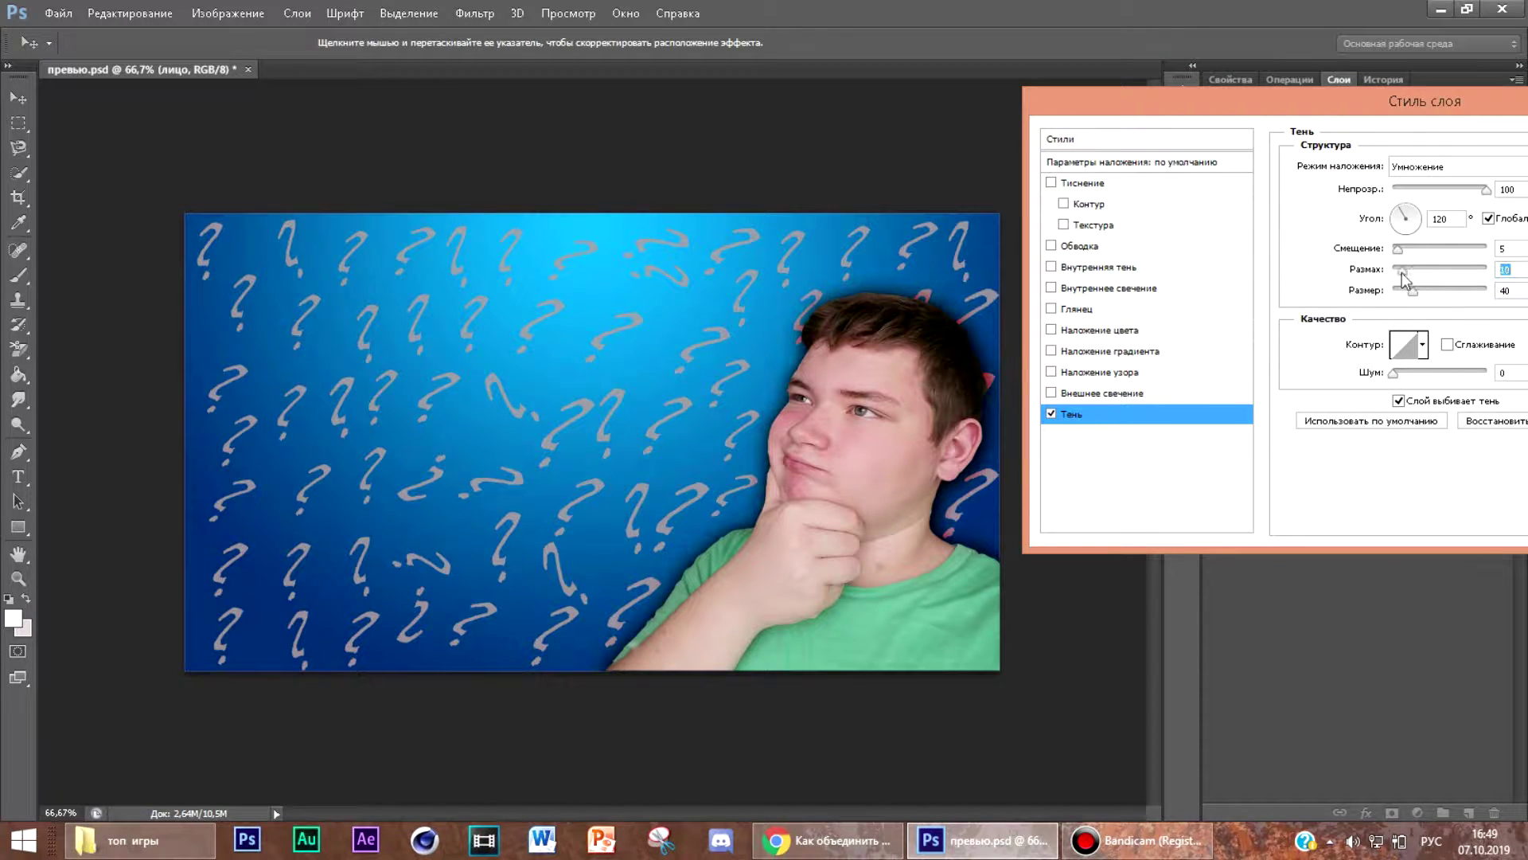
# Step: Try a white inner glow at 100% opacity on the portrait
pyautogui.click(1050, 288)
pyautogui.click(1191, 390)
pyautogui.click(1051, 392)
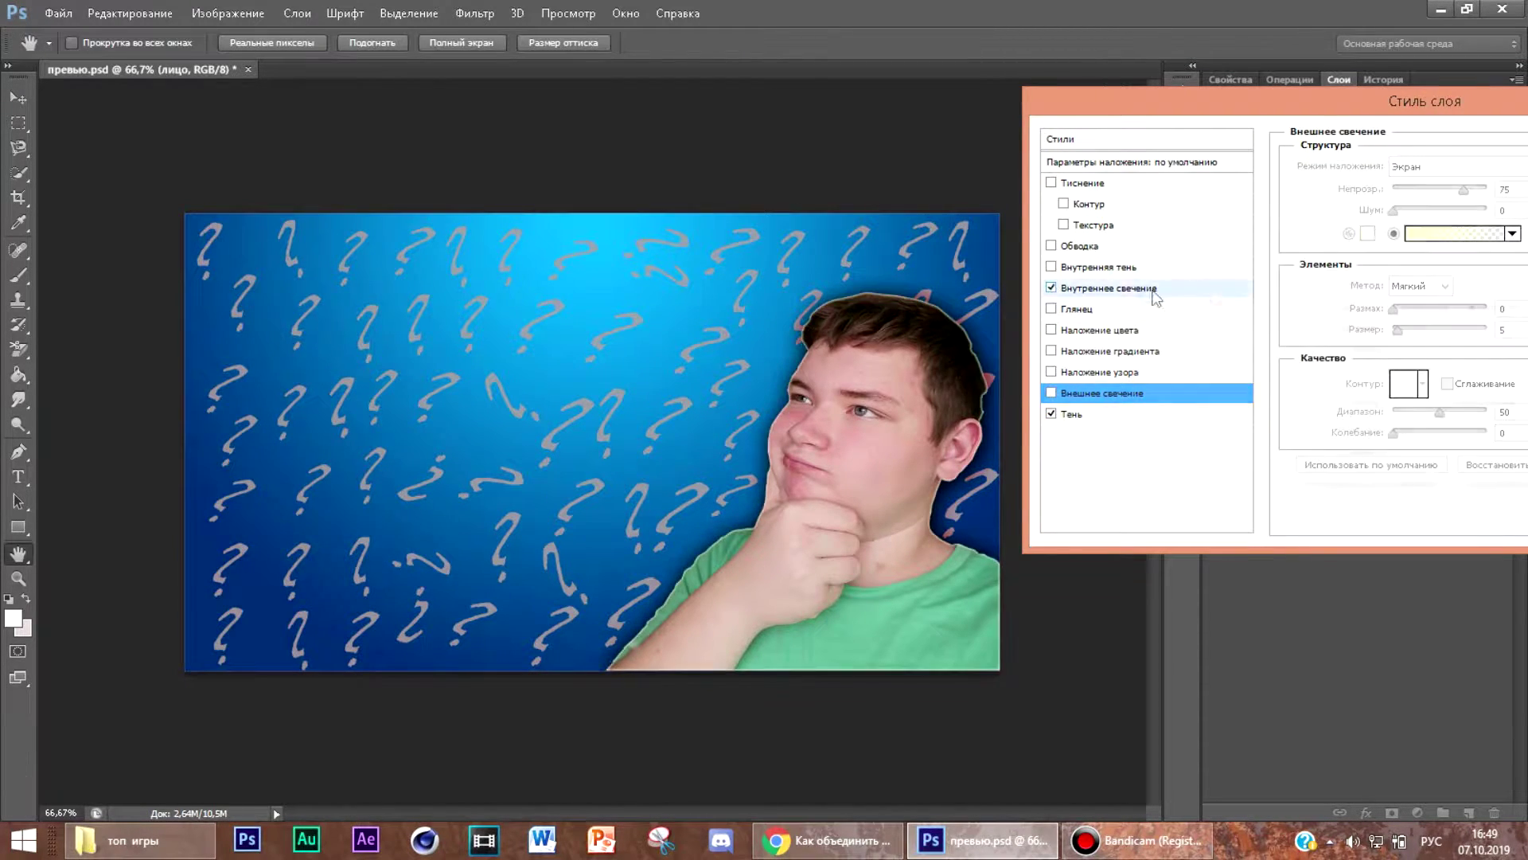
pyautogui.click(1153, 289)
pyautogui.moveTo(1464, 190); pyautogui.dragTo(1496, 191)
pyautogui.click(1370, 232)
pyautogui.click(1313, 184)
pyautogui.moveTo(1400, 351); pyautogui.dragTo(1406, 351)
pyautogui.click(1051, 288)
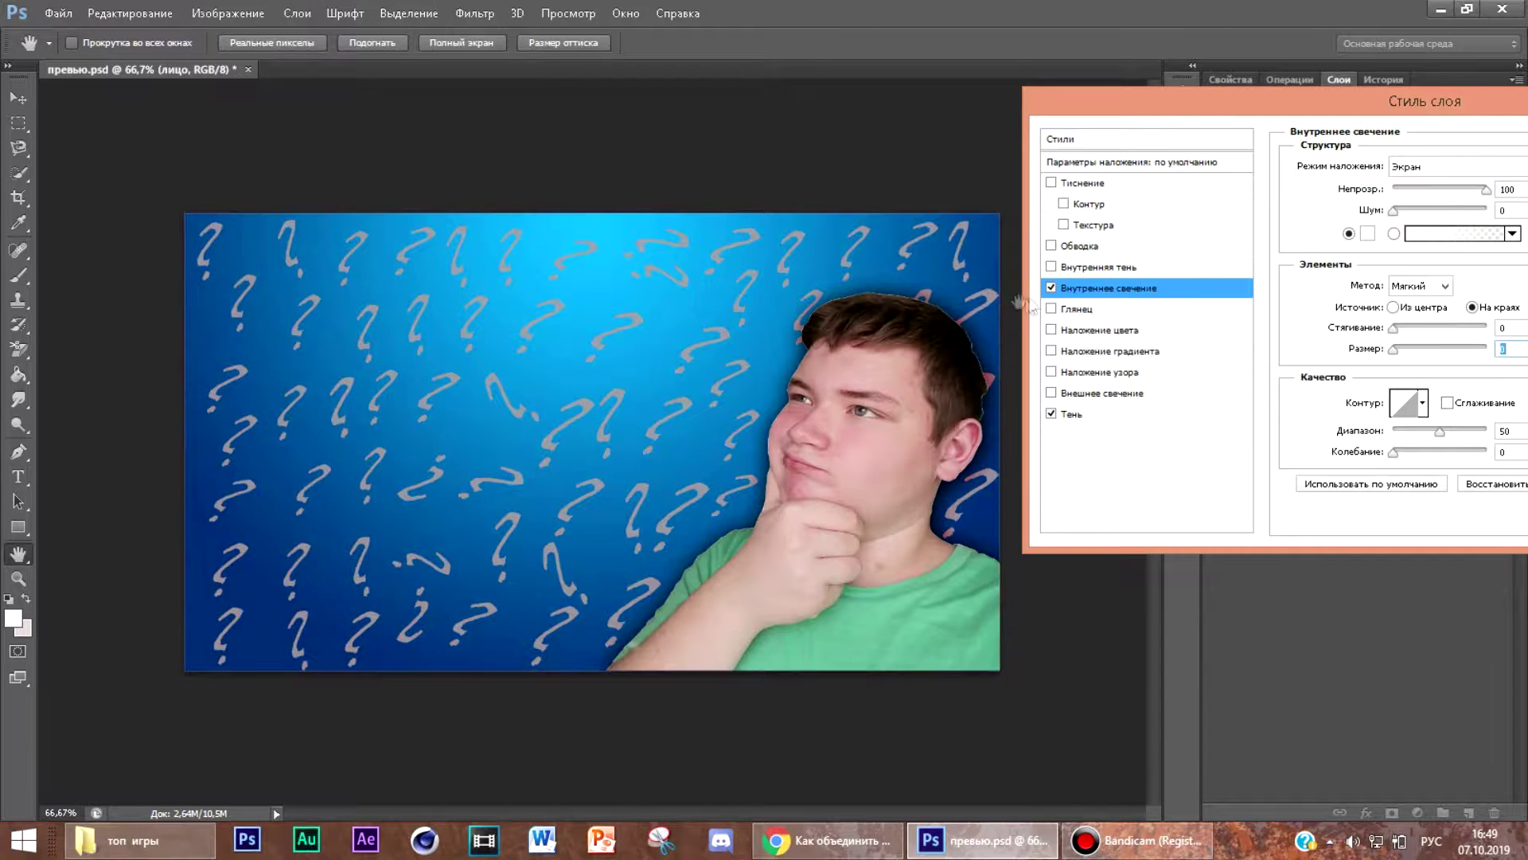
# Step: Add a light cyan outer glow at 100% opacity around the portrait, slightly enlarge the glow, and apply the layer style
pyautogui.click(1178, 392)
pyautogui.click(1369, 233)
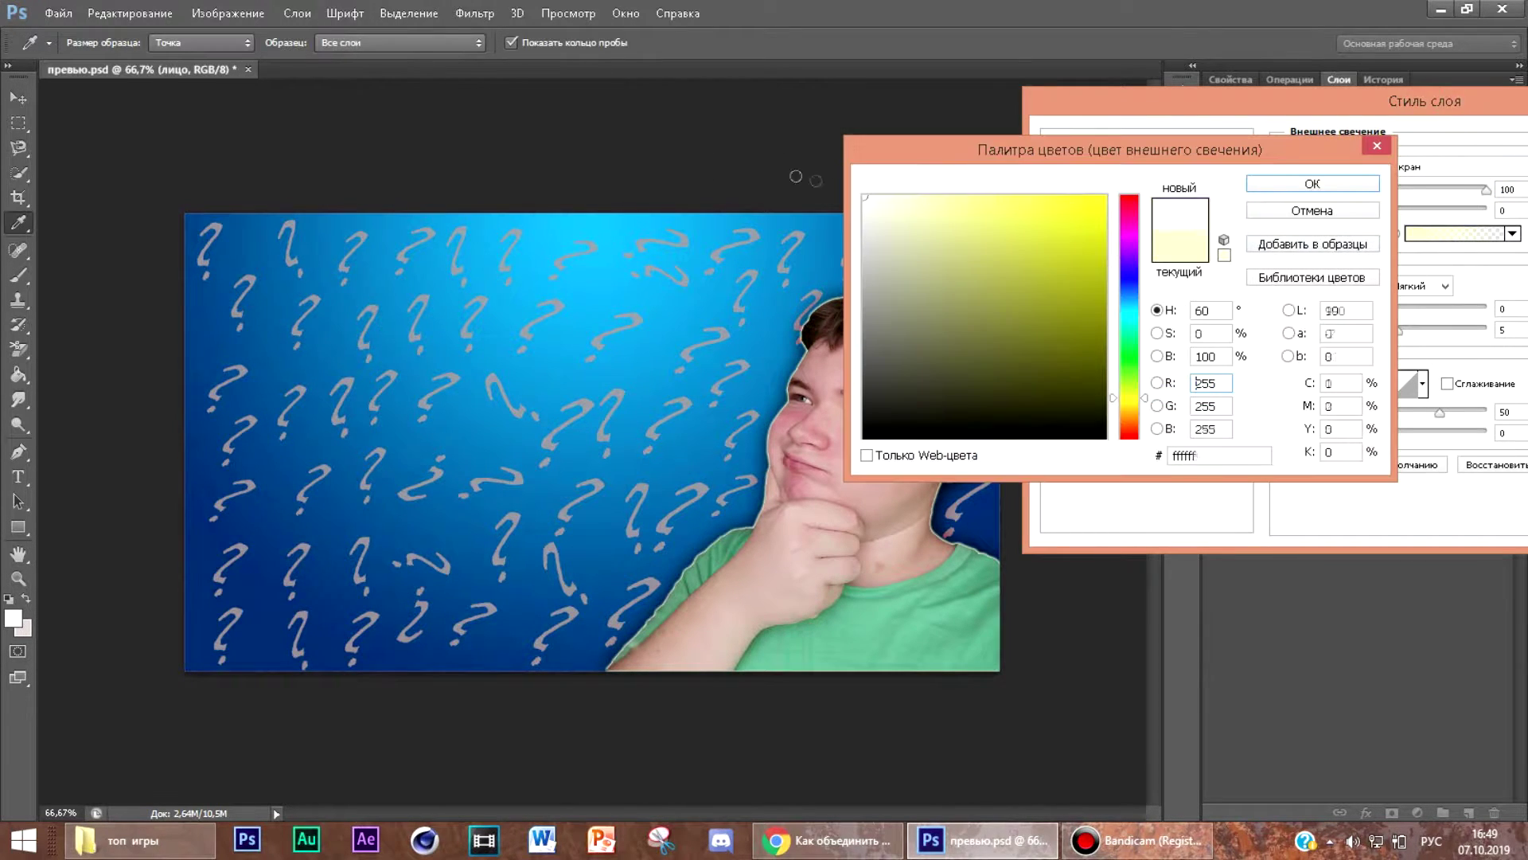
pyautogui.moveTo(1129, 397); pyautogui.dragTo(1130, 315)
pyautogui.click(1014, 197)
pyautogui.click(1312, 184)
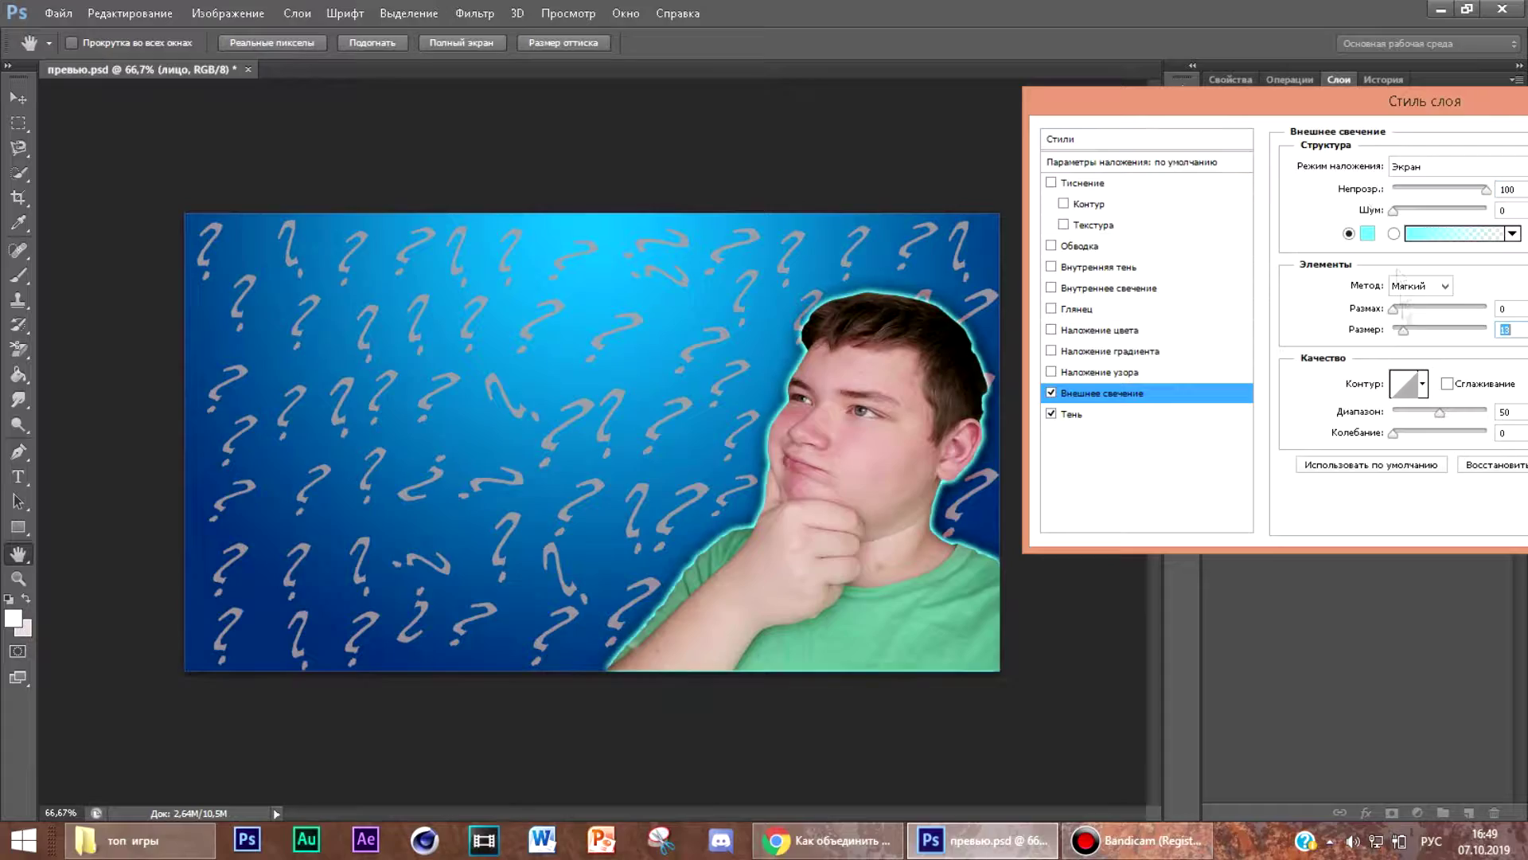
pyautogui.moveTo(1257, 101); pyautogui.dragTo(995, 94)
pyautogui.press('Return')
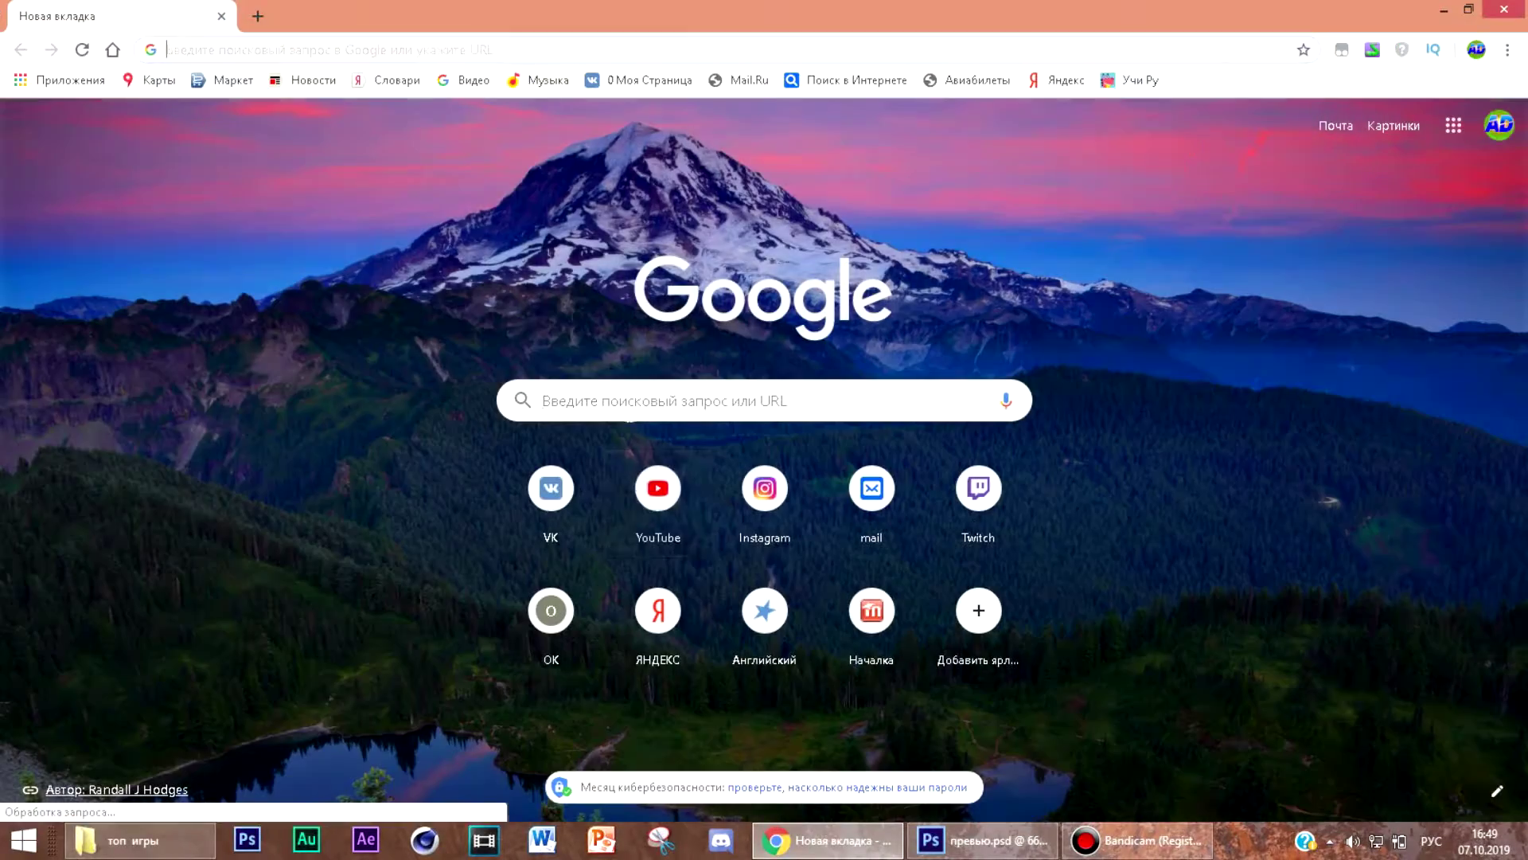
# Step: Switch to Chrome and search Google Images for "диалог пнг"
pyautogui.write('диалог пн')
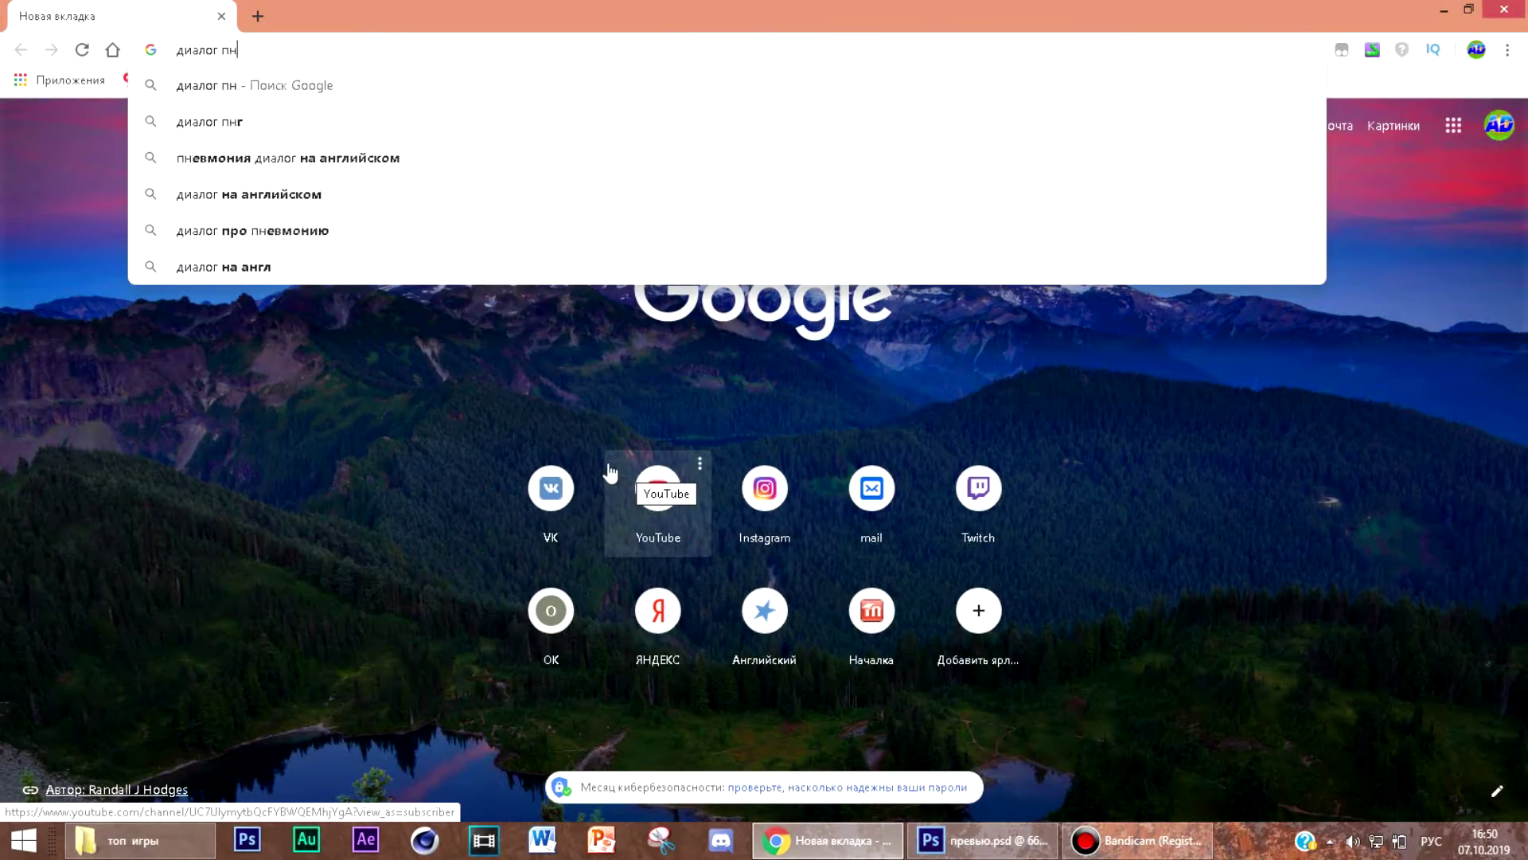
pyautogui.write('г')
pyautogui.press('Return')
pyautogui.click(275, 195)
pyautogui.scroll(-2, 1250, 531)
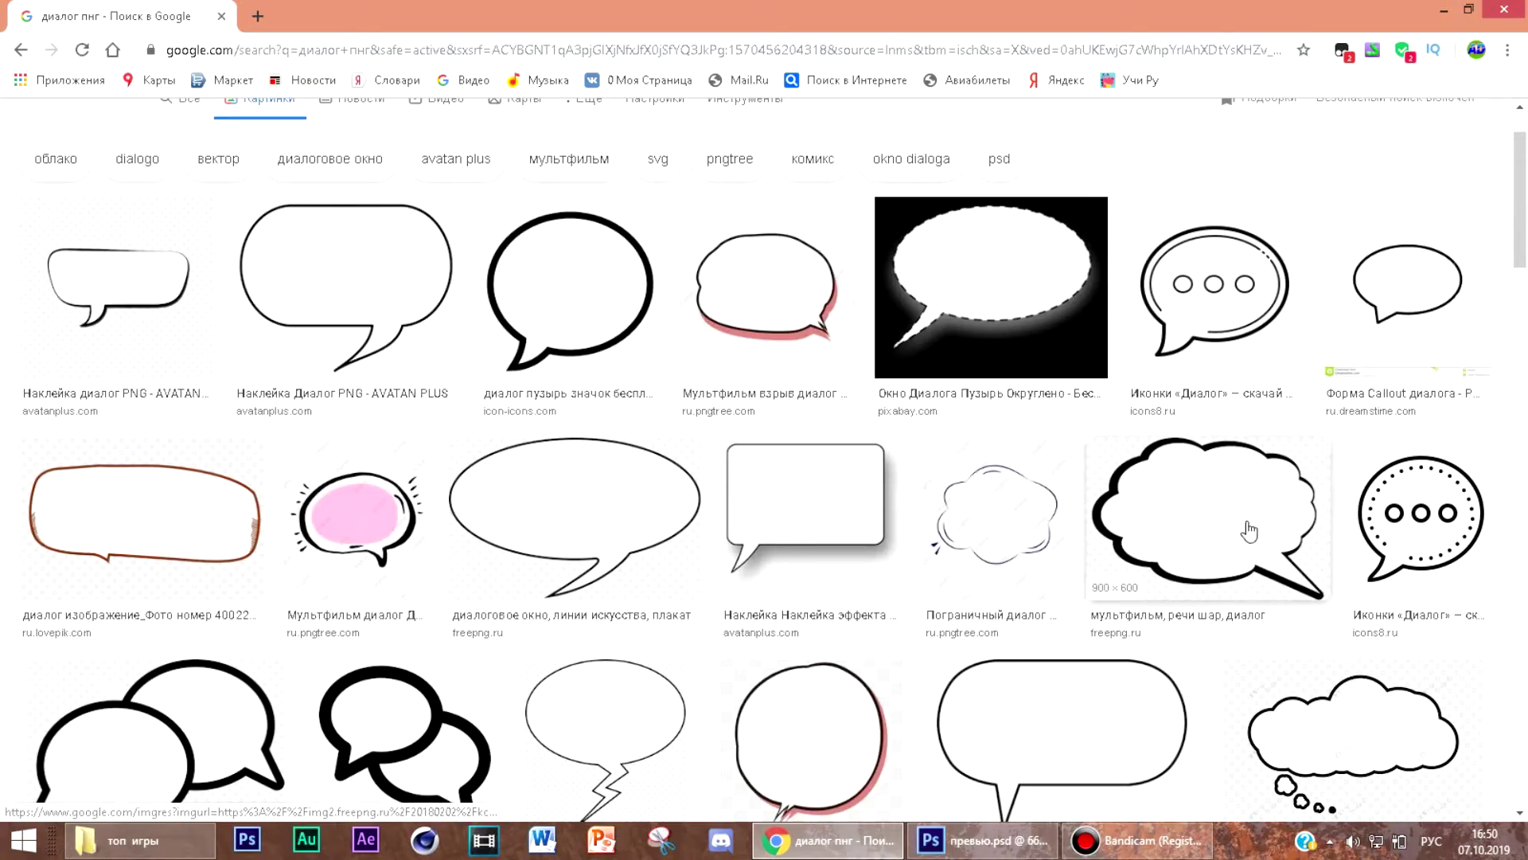
# Step: Examine several speech-bubble pictures in the image results for a suitable one
pyautogui.scroll(-1, 1250, 531)
pyautogui.click(1088, 595)
pyautogui.rightClick(1181, 248)
pyautogui.click(1242, 437)
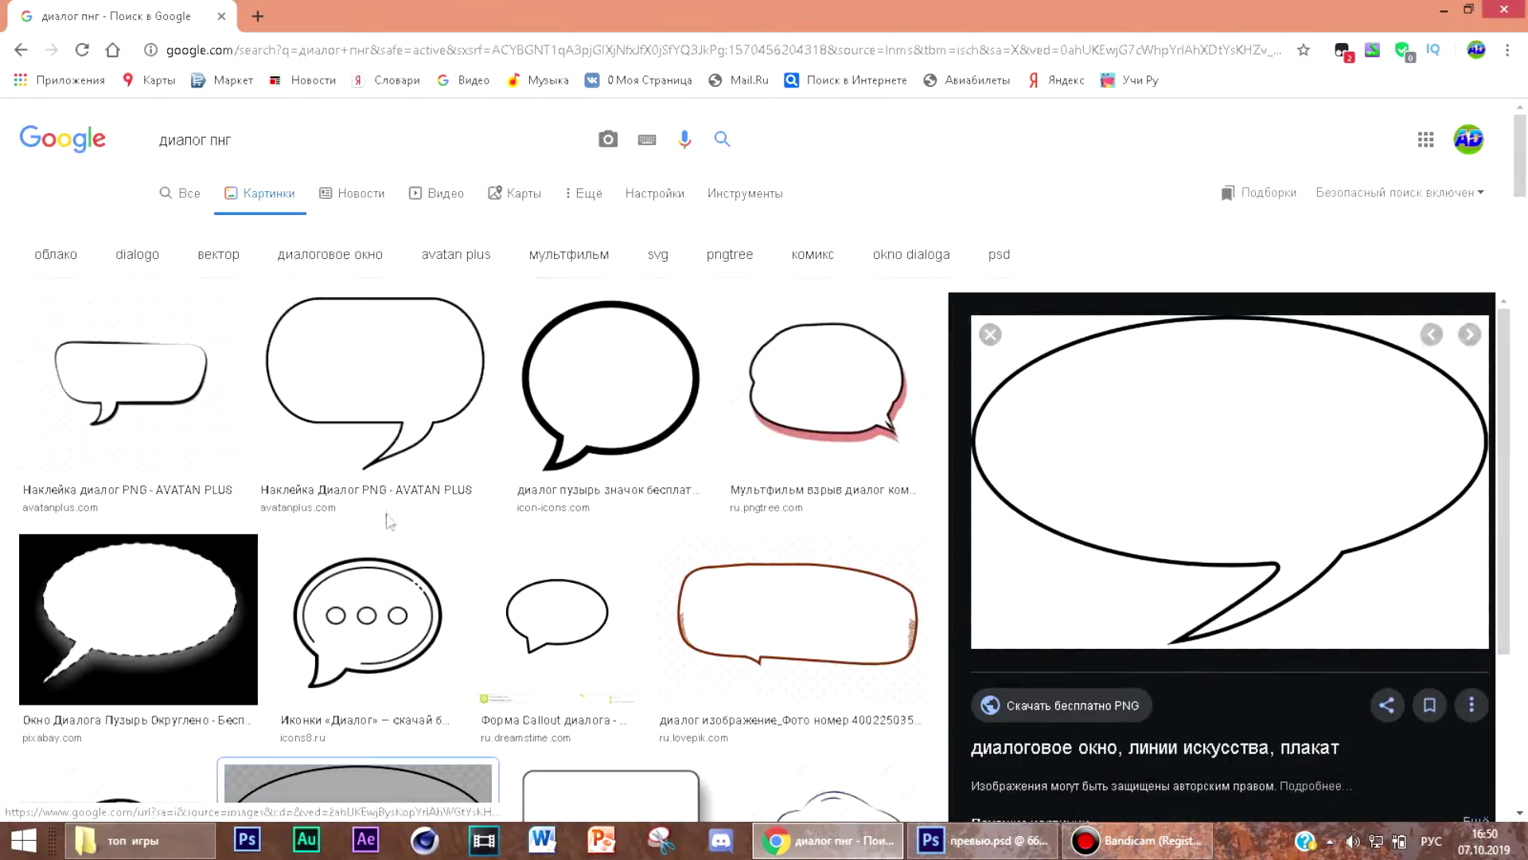
pyautogui.click(382, 414)
pyautogui.rightClick(1160, 372)
pyautogui.click(1218, 543)
pyautogui.click(597, 426)
pyautogui.scroll(-8, 665, 529)
pyautogui.click(549, 462)
pyautogui.scroll(-3, 716, 430)
pyautogui.click(811, 411)
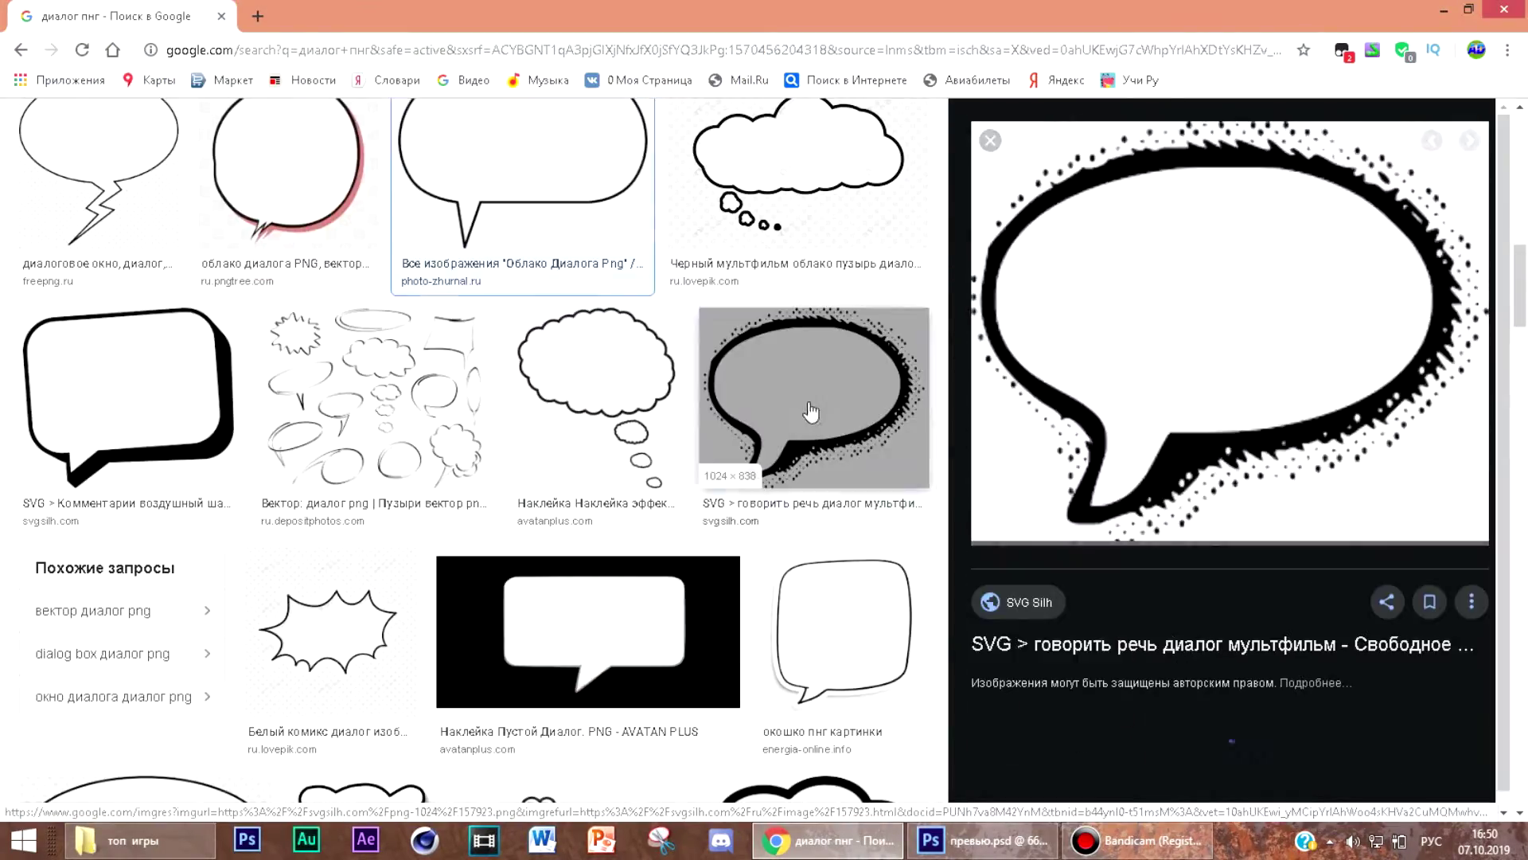
# Step: Save the thin-outlined oval speech bubble from the image results to the desktop as the PNG file images
pyautogui.scroll(-5, 796, 418)
pyautogui.click(143, 469)
pyautogui.rightClick(1141, 288)
pyautogui.click(1202, 456)
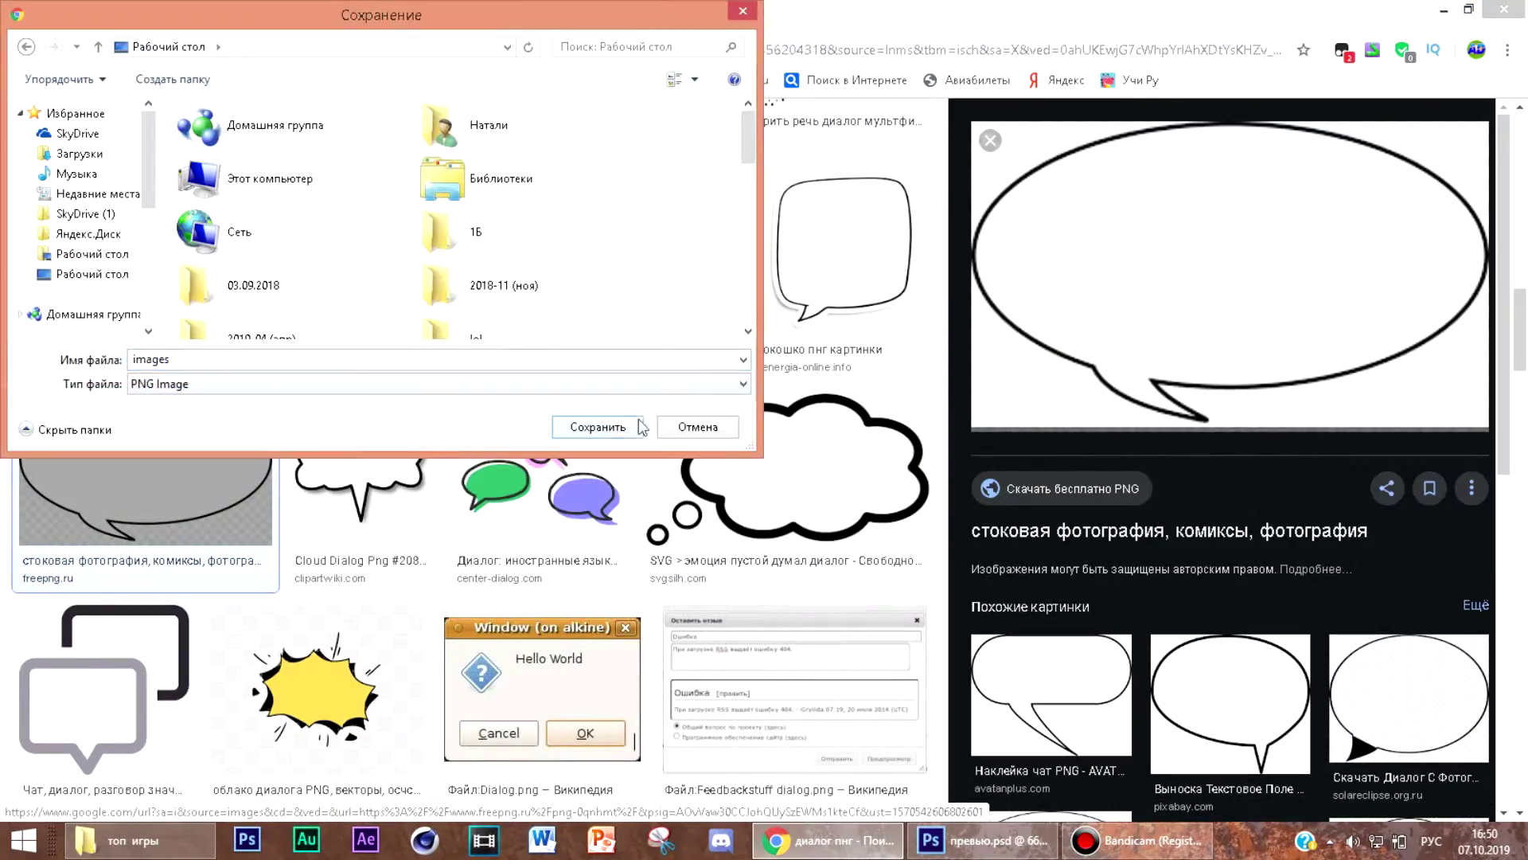
pyautogui.click(640, 426)
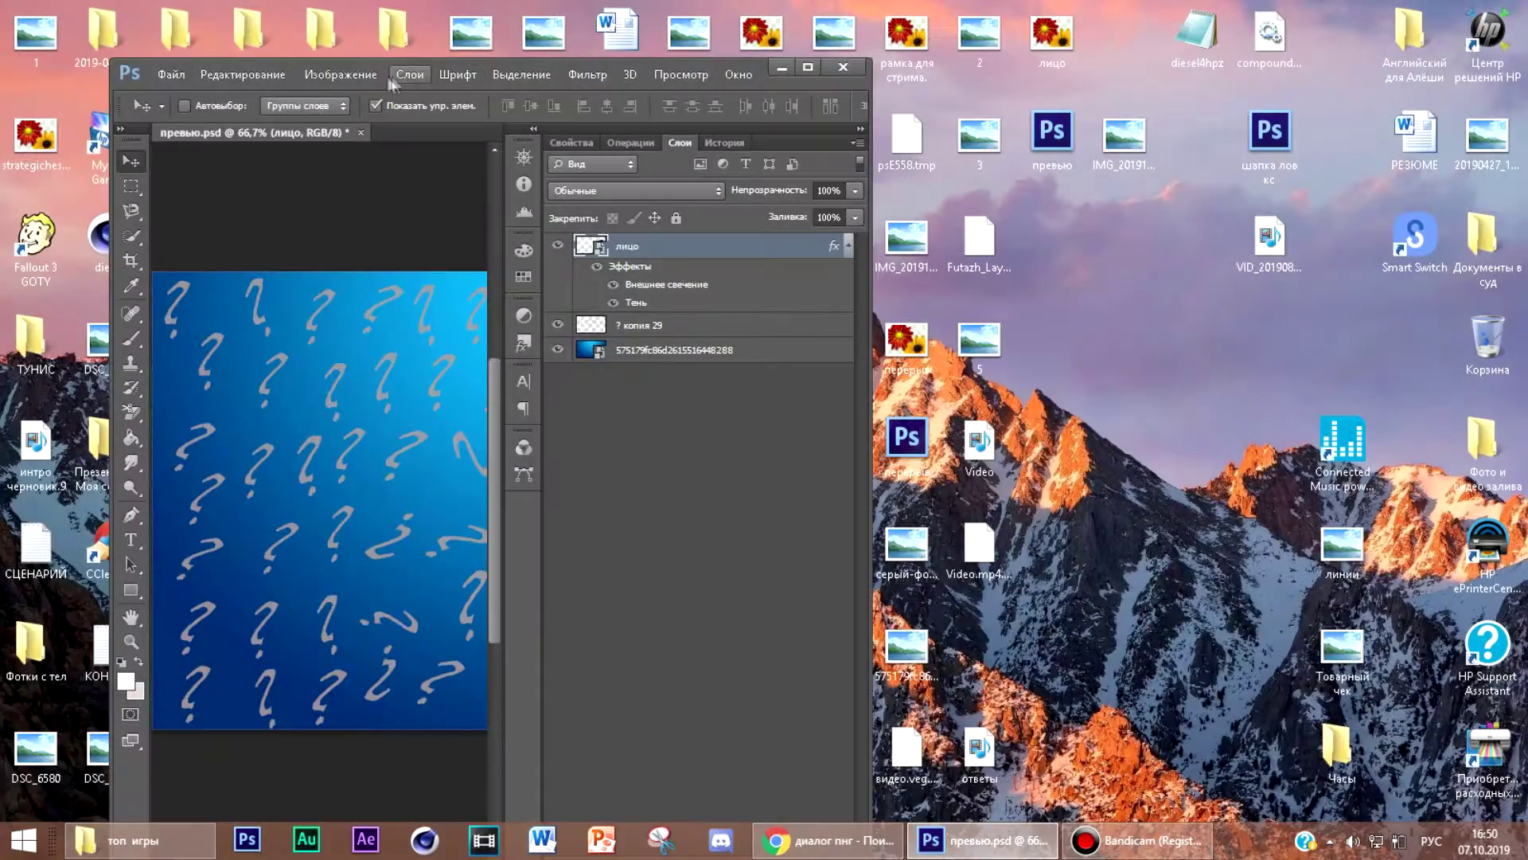
# Step: Return to Photoshop and place the images speech bubble left of the portrait, enlarged to about 177% wide and 175% high
pyautogui.moveTo(718, 67); pyautogui.dragTo(1254, 4)
pyautogui.moveTo(325, 742); pyautogui.dragTo(852, 443)
pyautogui.click(1346, 9)
pyautogui.moveTo(445, 497); pyautogui.dragTo(585, 580)
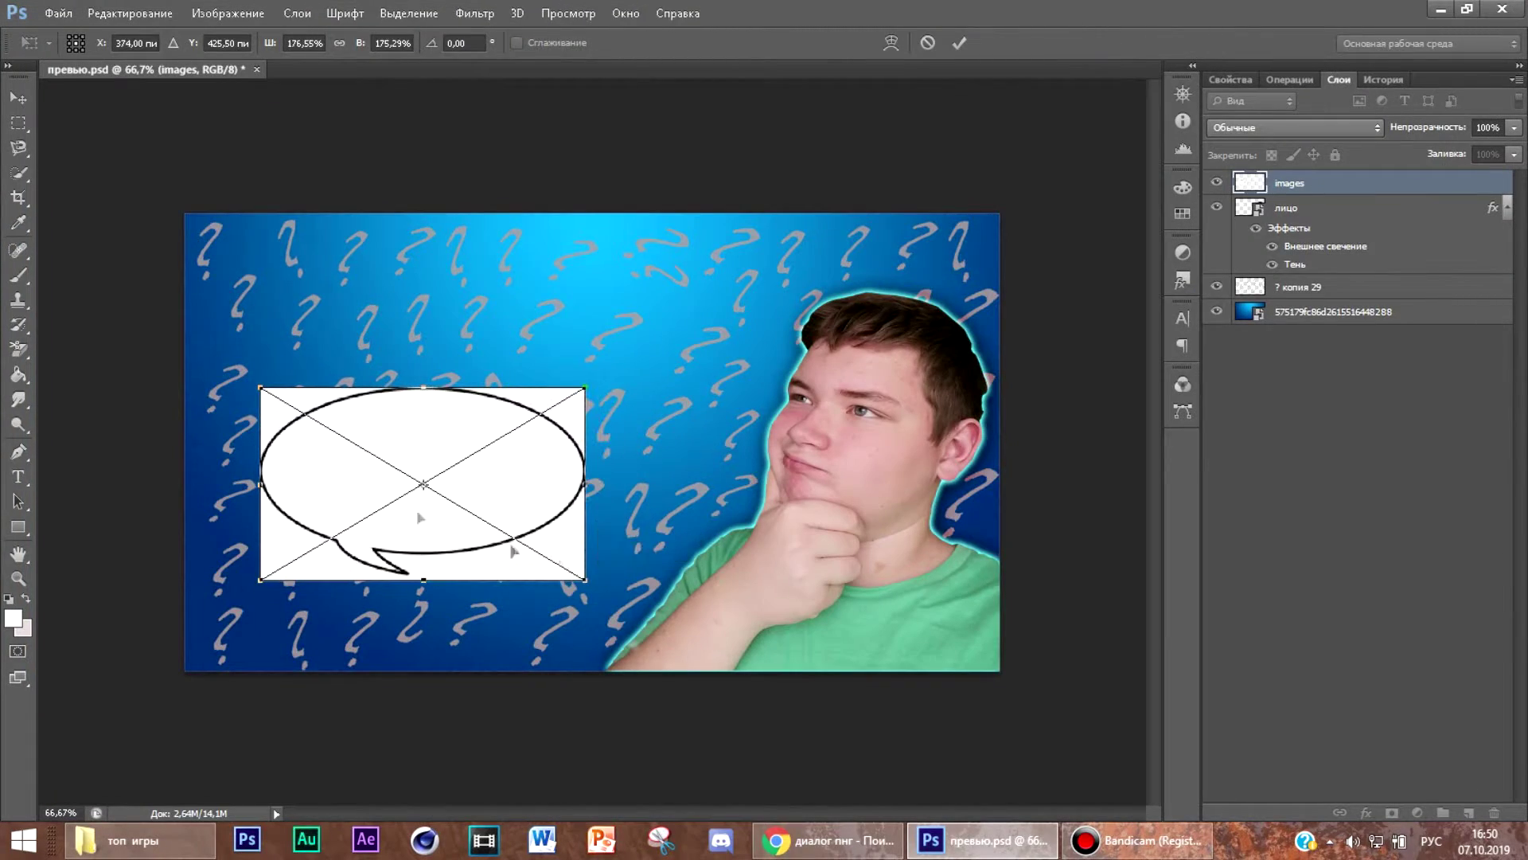
pyautogui.press('Return')
# Step: Rasterize the bubble, erase its white corners with the Background Eraser, and move it beside the face, tilted about −20°
pyautogui.rightClick(17, 349)
pyautogui.click(62, 366)
pyautogui.click(289, 548)
pyautogui.click(652, 334)
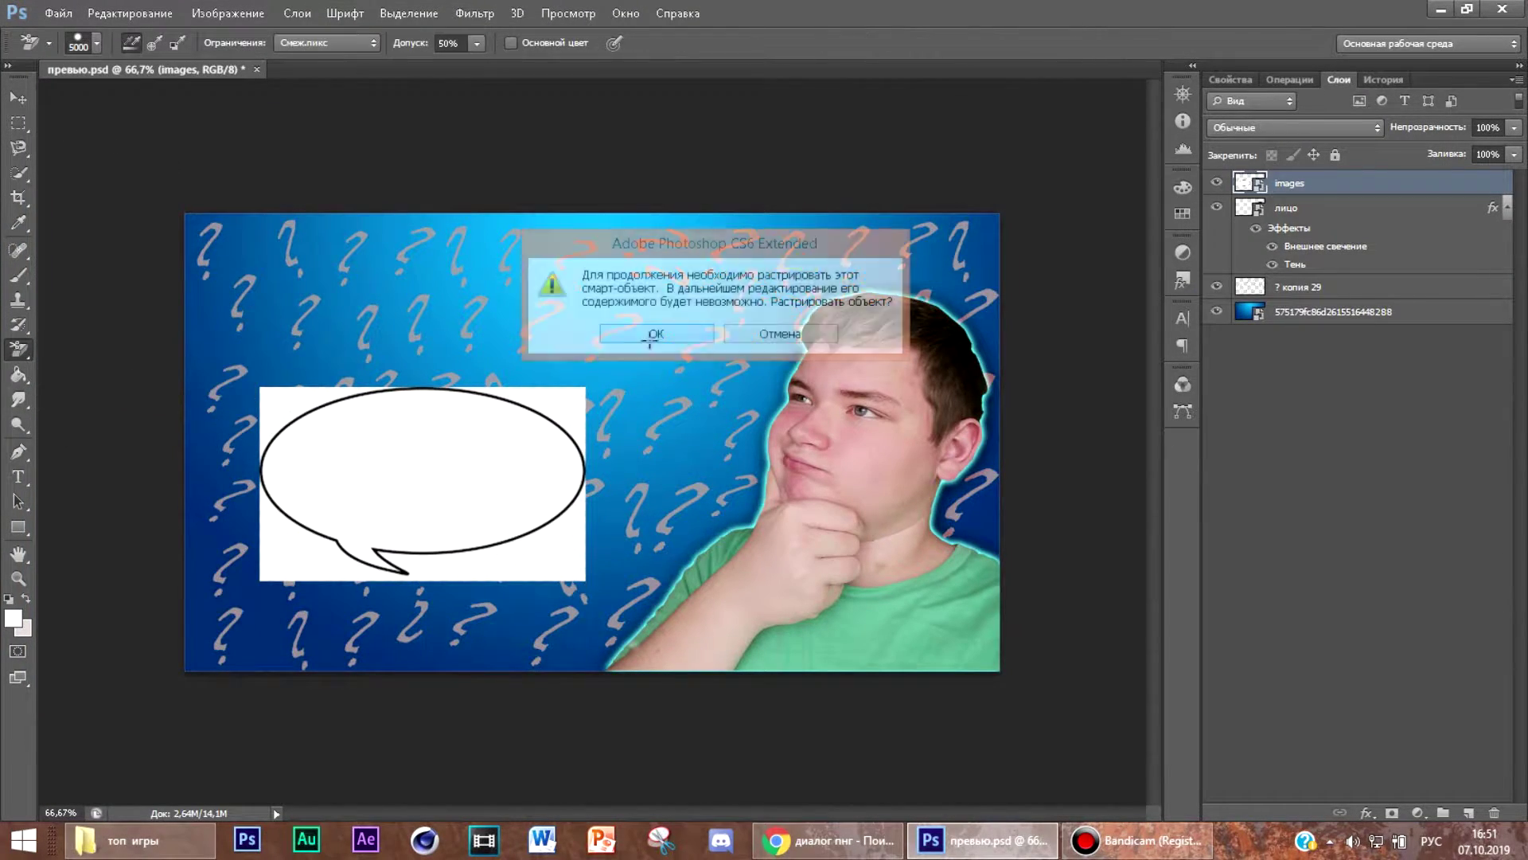
pyautogui.click(305, 563)
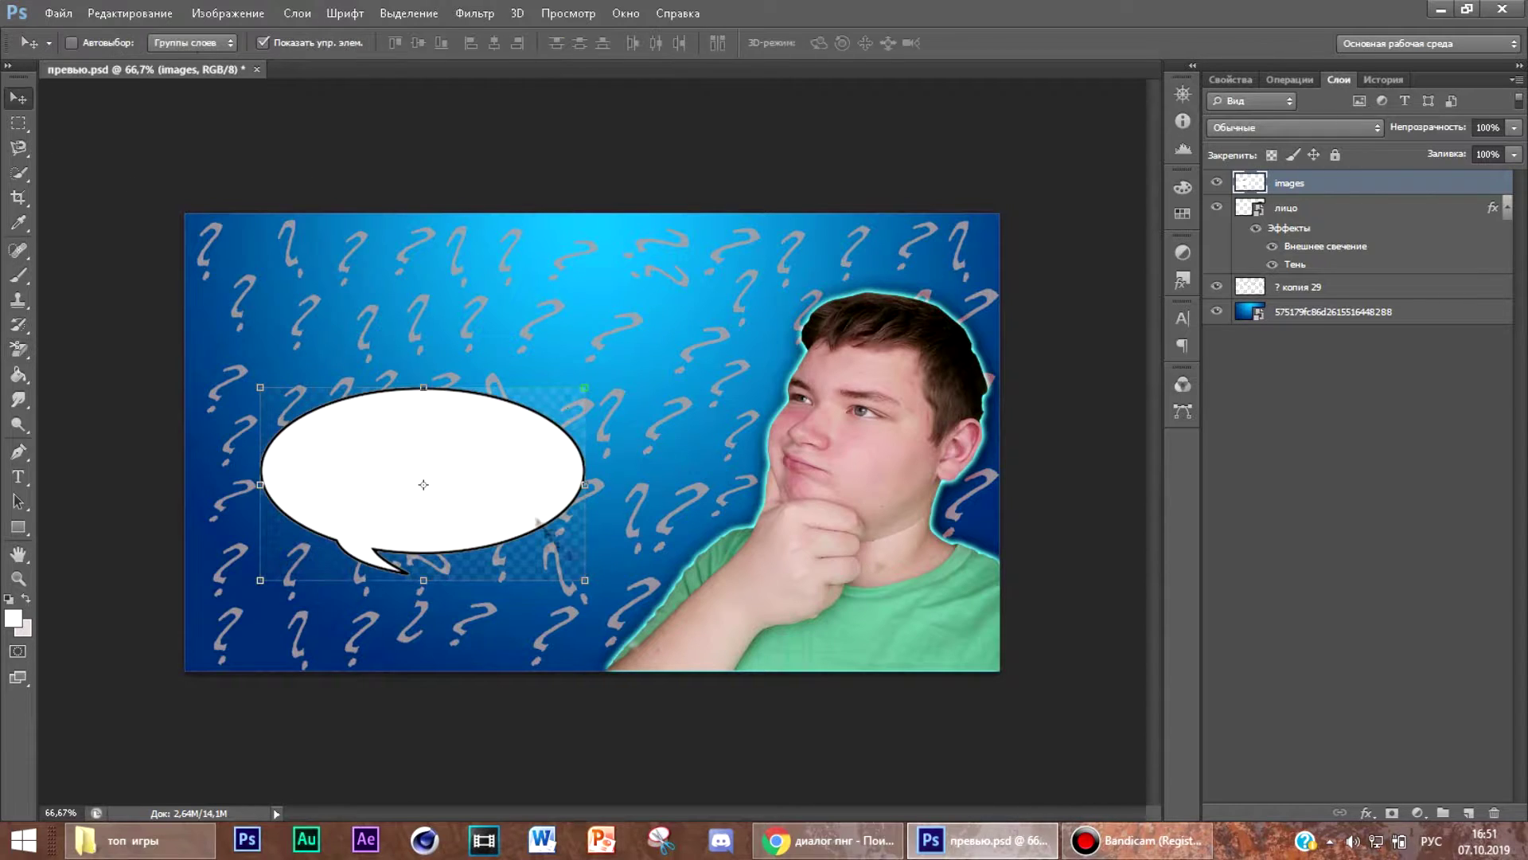
pyautogui.moveTo(536, 521); pyautogui.dragTo(721, 348)
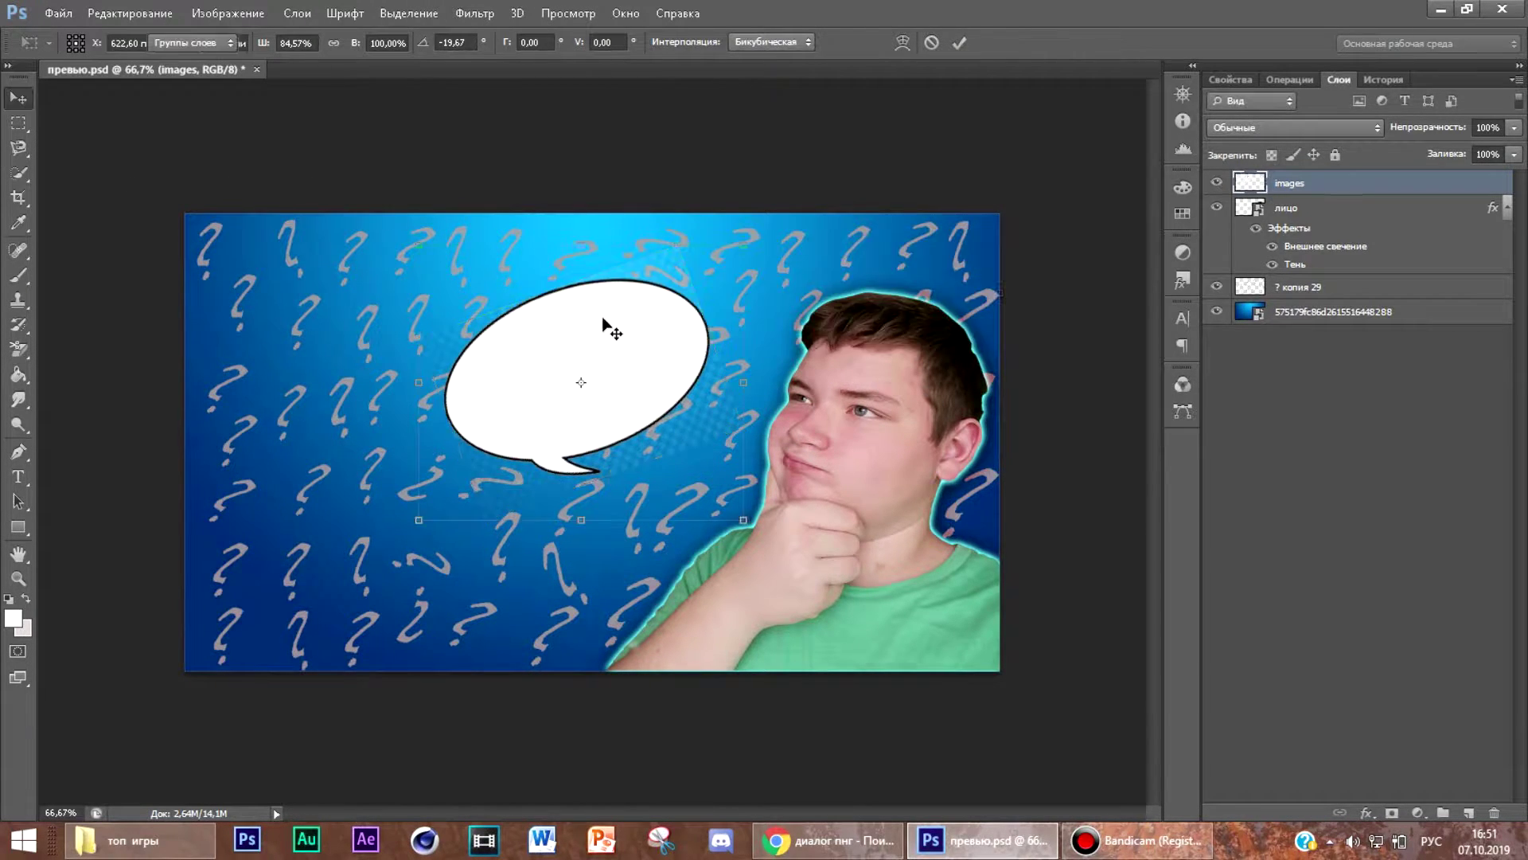
# Step: Switch back to Chrome and save the rounded AVATAN PLUS speech bubble (2085 × 1638) to the desktop
pyautogui.hotkey('alt', 'Tab')
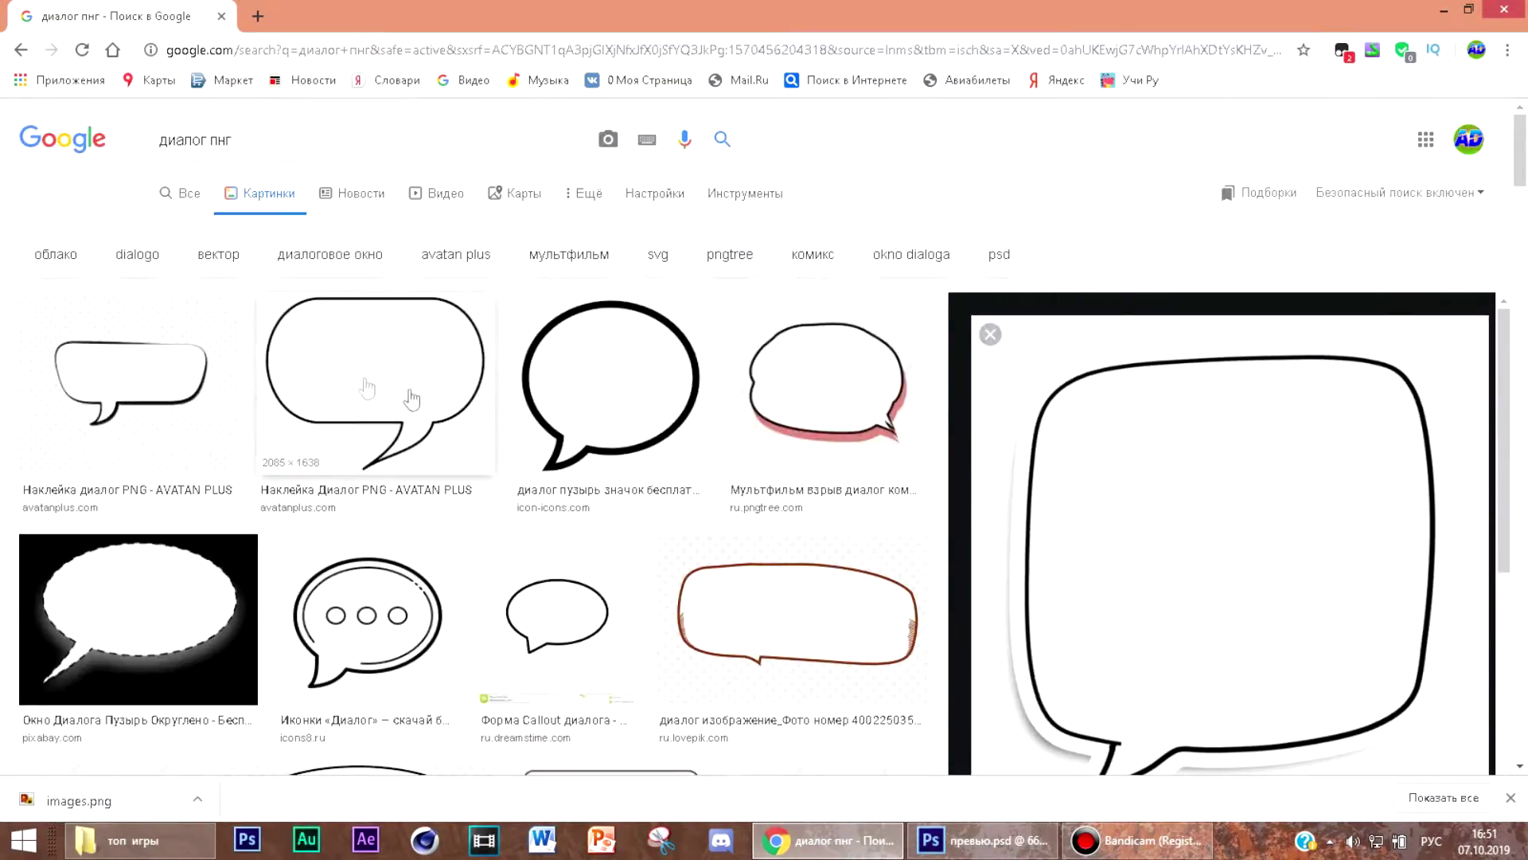
pyautogui.rightClick(1172, 323)
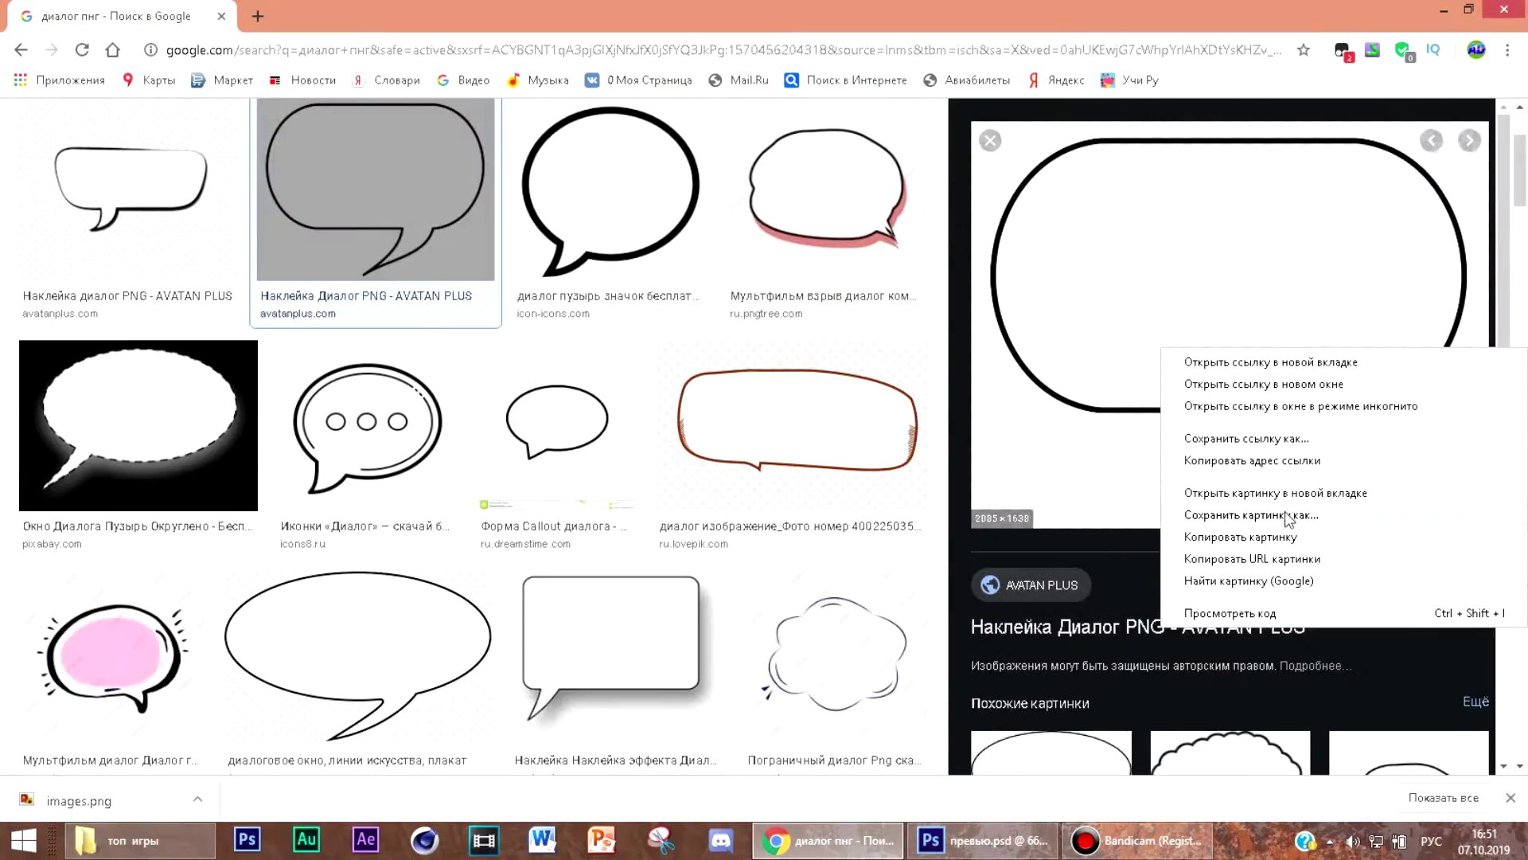
pyautogui.click(1244, 511)
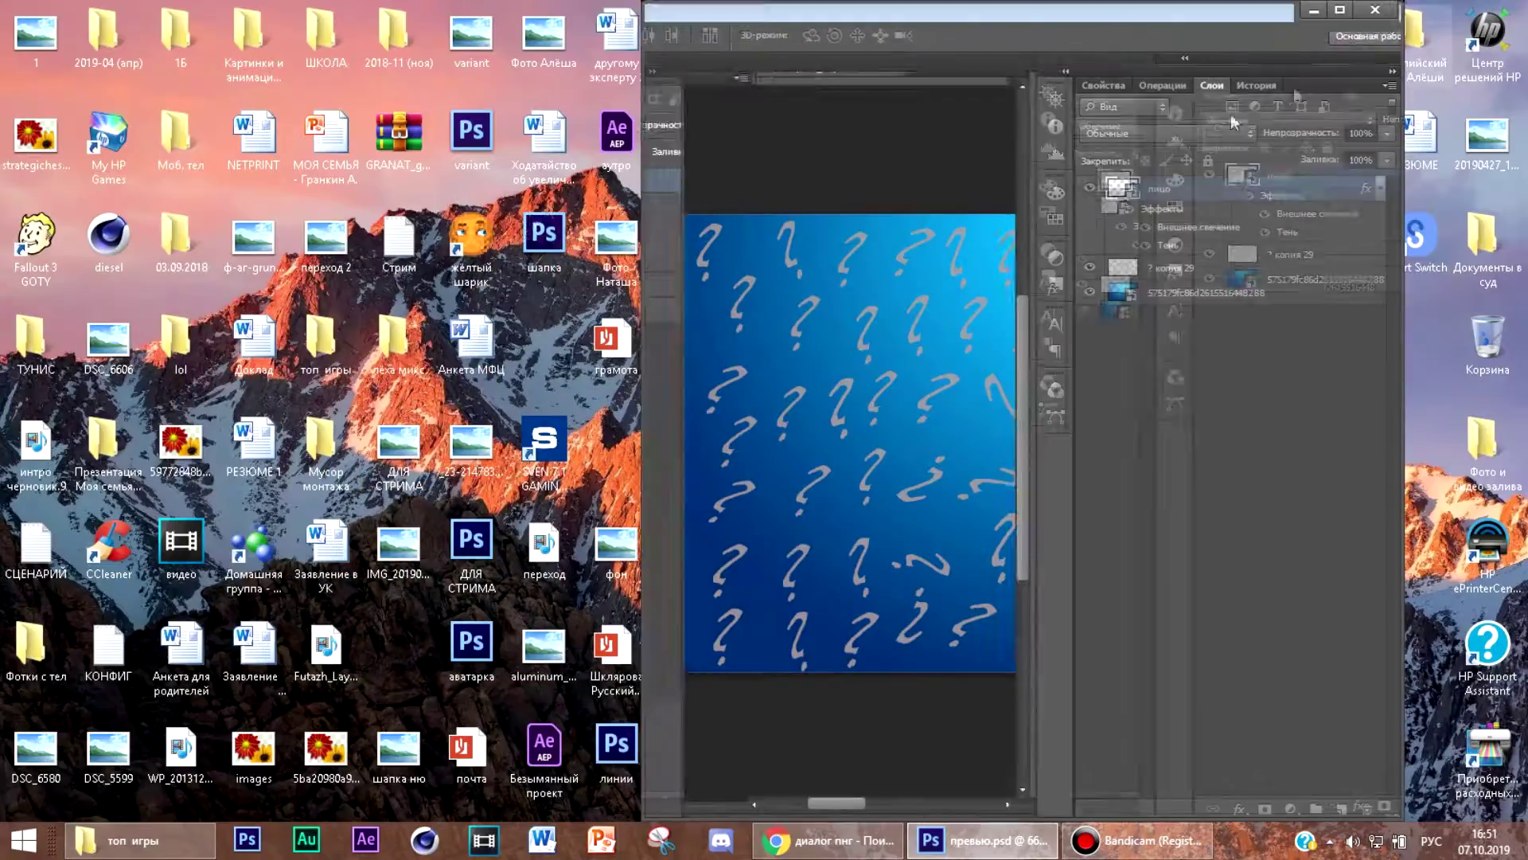
# Step: Place the 5ba20980a9cd6165f0f51eb8 bubble image in превью.psd, shrink it, flip it horizontally and move it left of the portrait
pyautogui.moveTo(326, 750); pyautogui.dragTo(850, 473)
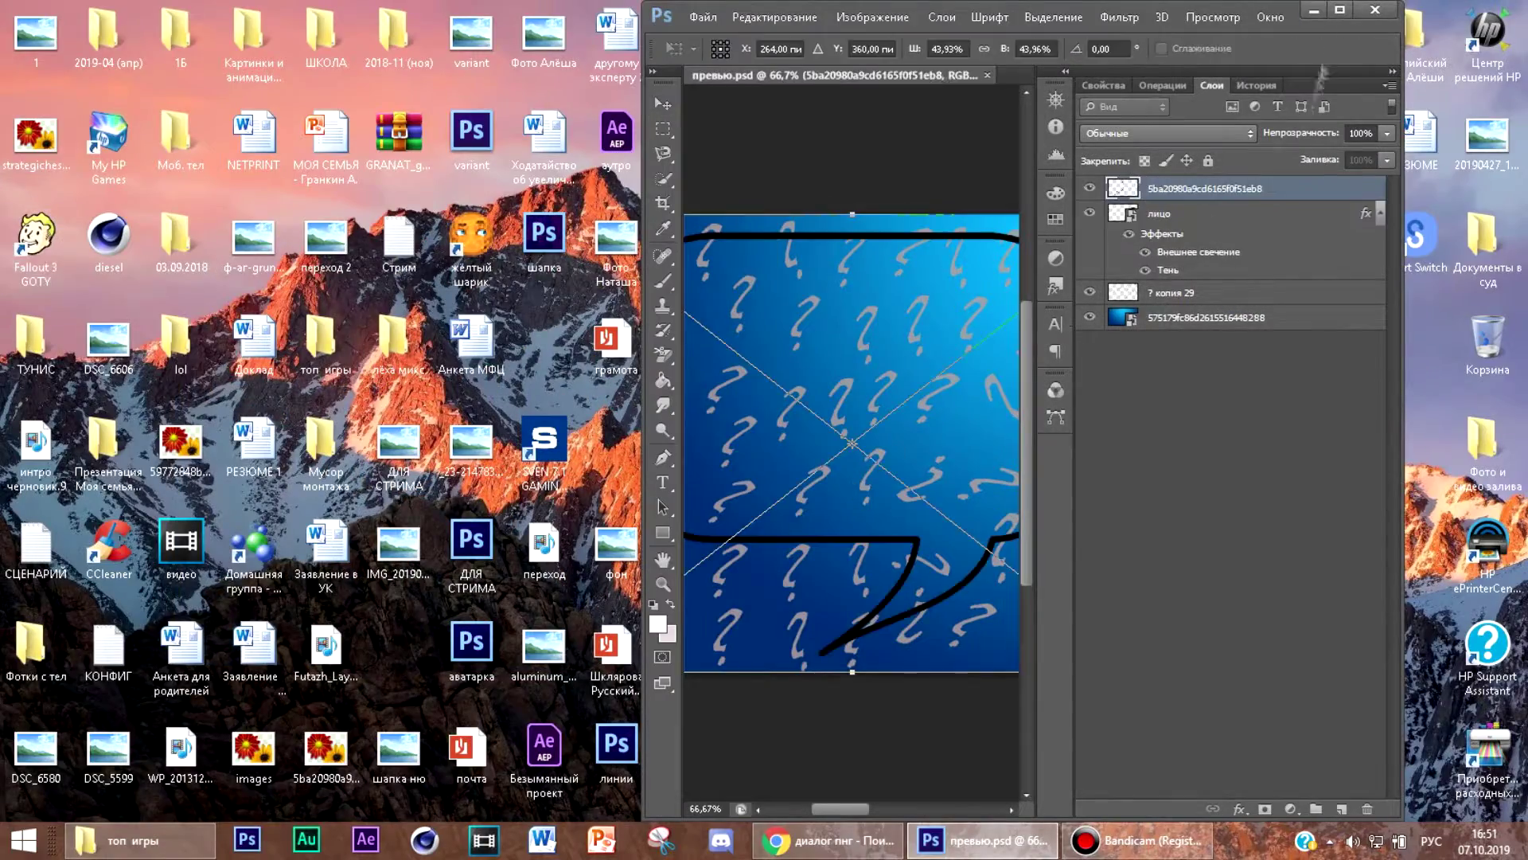
pyautogui.click(1341, 10)
pyautogui.moveTo(509, 440); pyautogui.dragTo(759, 441)
pyautogui.moveTo(892, 213); pyautogui.dragTo(602, 364)
pyautogui.moveTo(602, 518); pyautogui.dragTo(144, 514)
pyautogui.moveTo(258, 474); pyautogui.dragTo(668, 333)
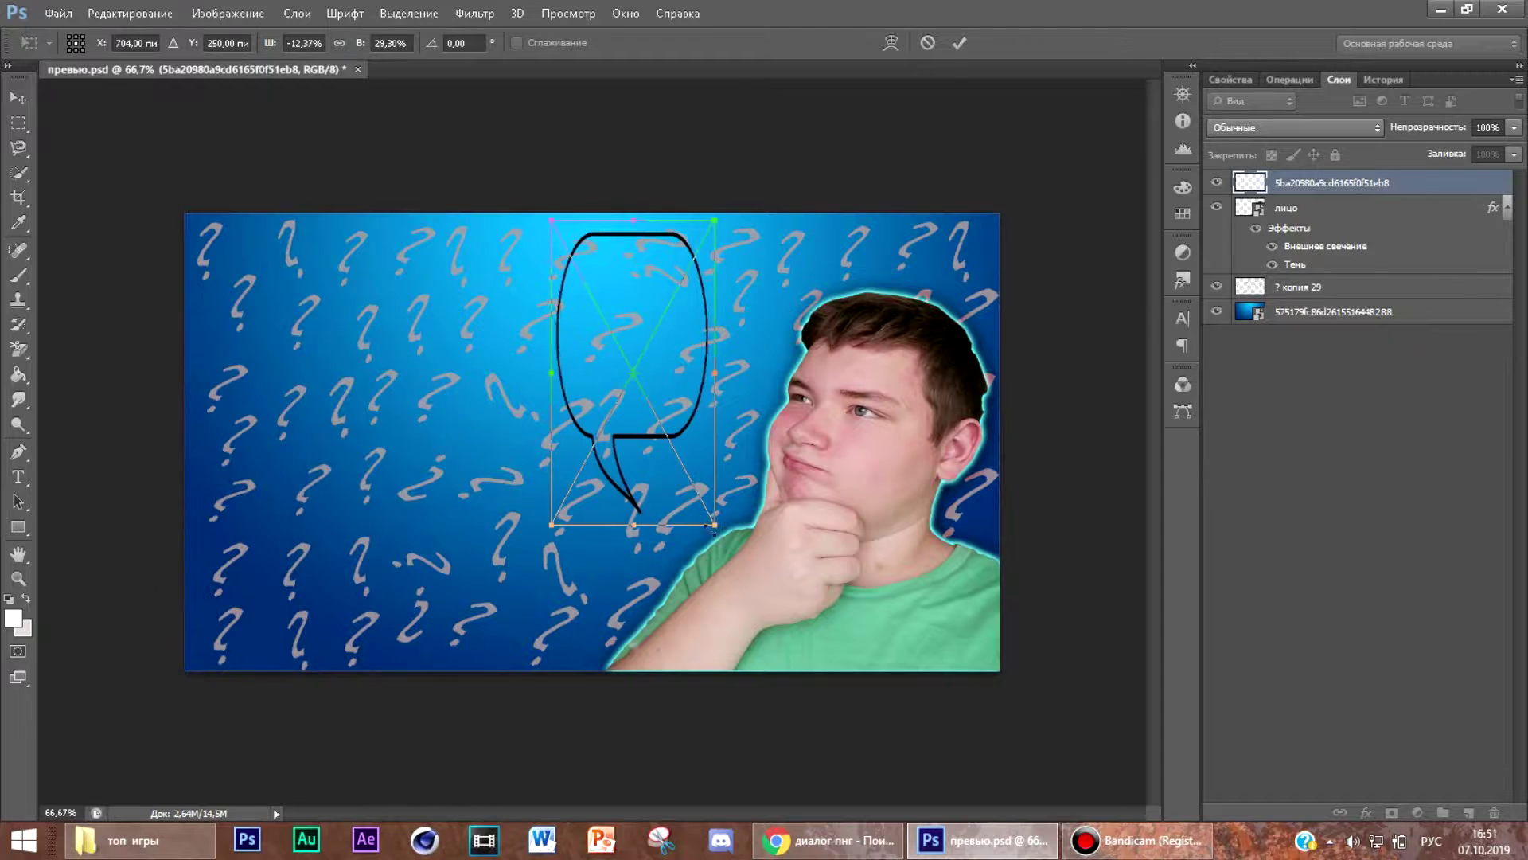
# Step: Reshape the speech bubble to about 19% wide and −21% high, rotated about −22°, with its tail pointing at the face
pyautogui.moveTo(717, 524); pyautogui.dragTo(757, 625)
pyautogui.moveTo(757, 221); pyautogui.dragTo(804, 403)
pyautogui.moveTo(733, 404); pyautogui.dragTo(732, 401)
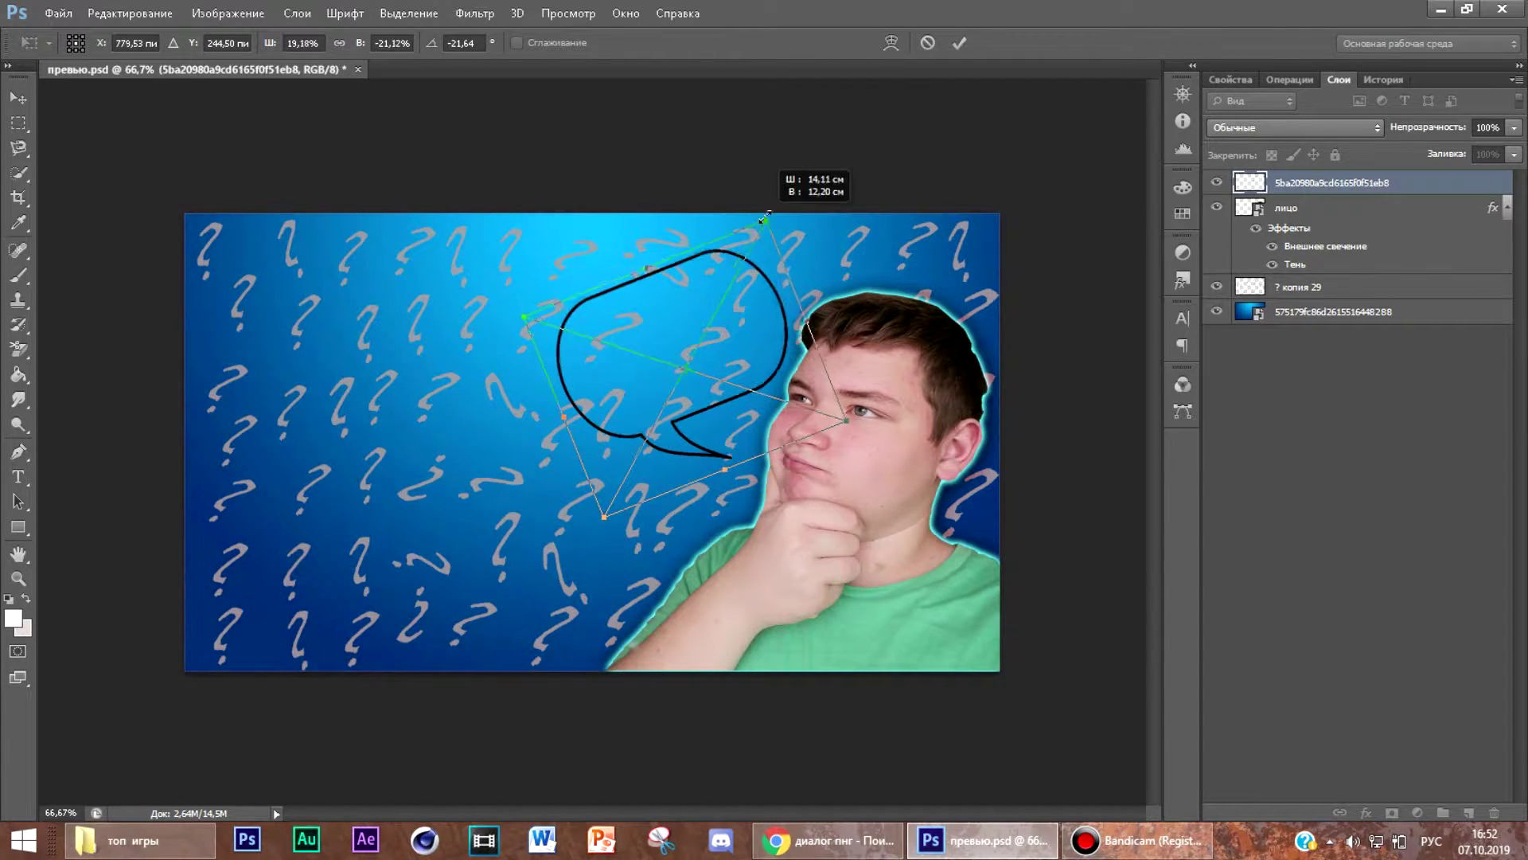
# Step: Add the centred two-line text "УДАЛИТЬ КАНАЛ???" over the speech bubble and colour it red
pyautogui.press('t')
pyautogui.click(614, 332)
pyautogui.click(641, 307)
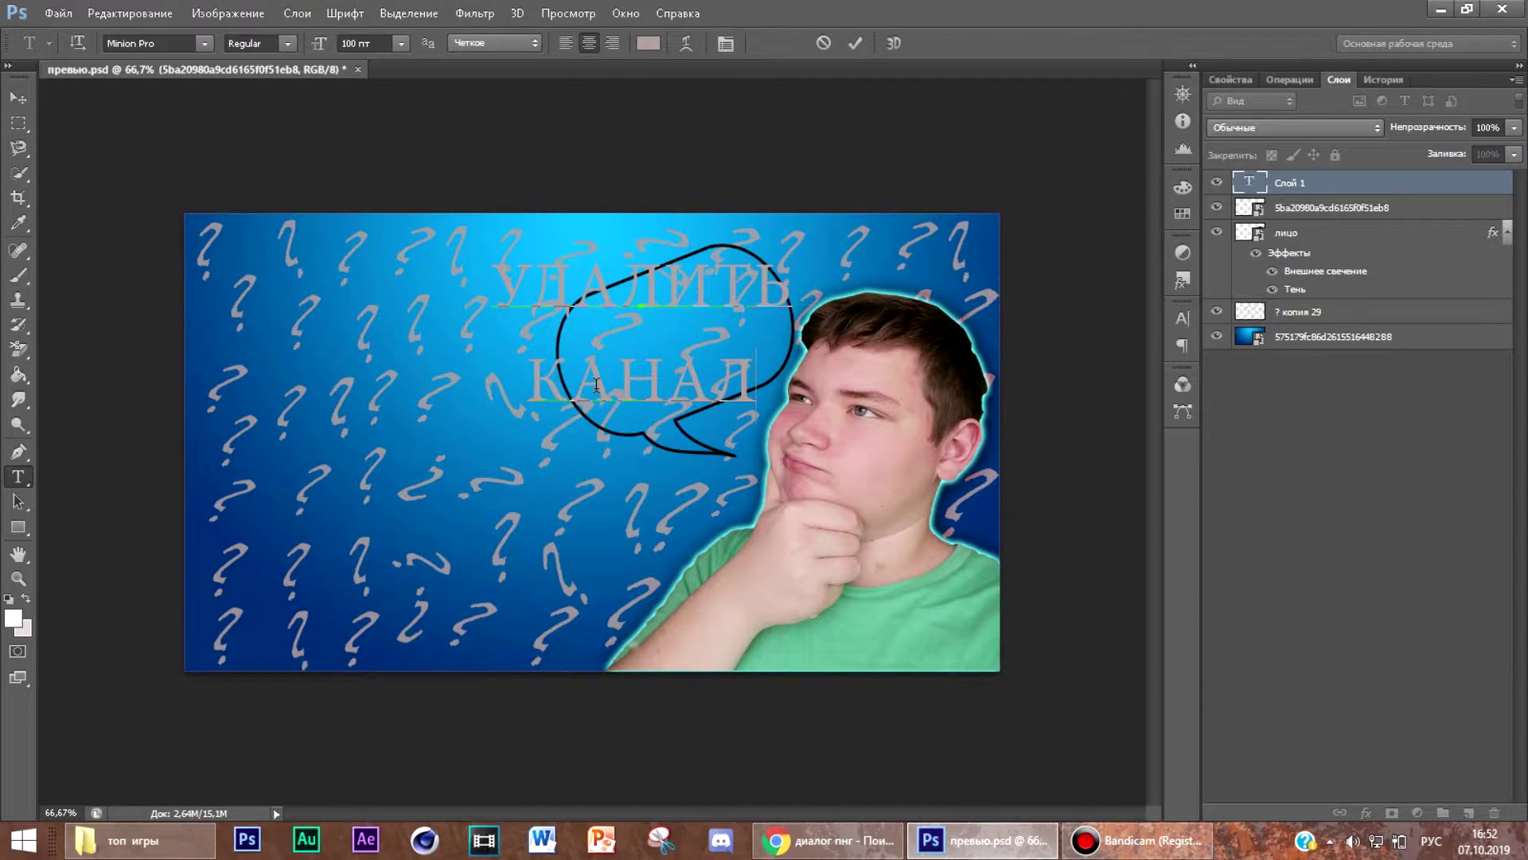
pyautogui.hotkey('ctrl', 'a')
pyautogui.click(648, 43)
pyautogui.click(1114, 192)
pyautogui.click(1290, 187)
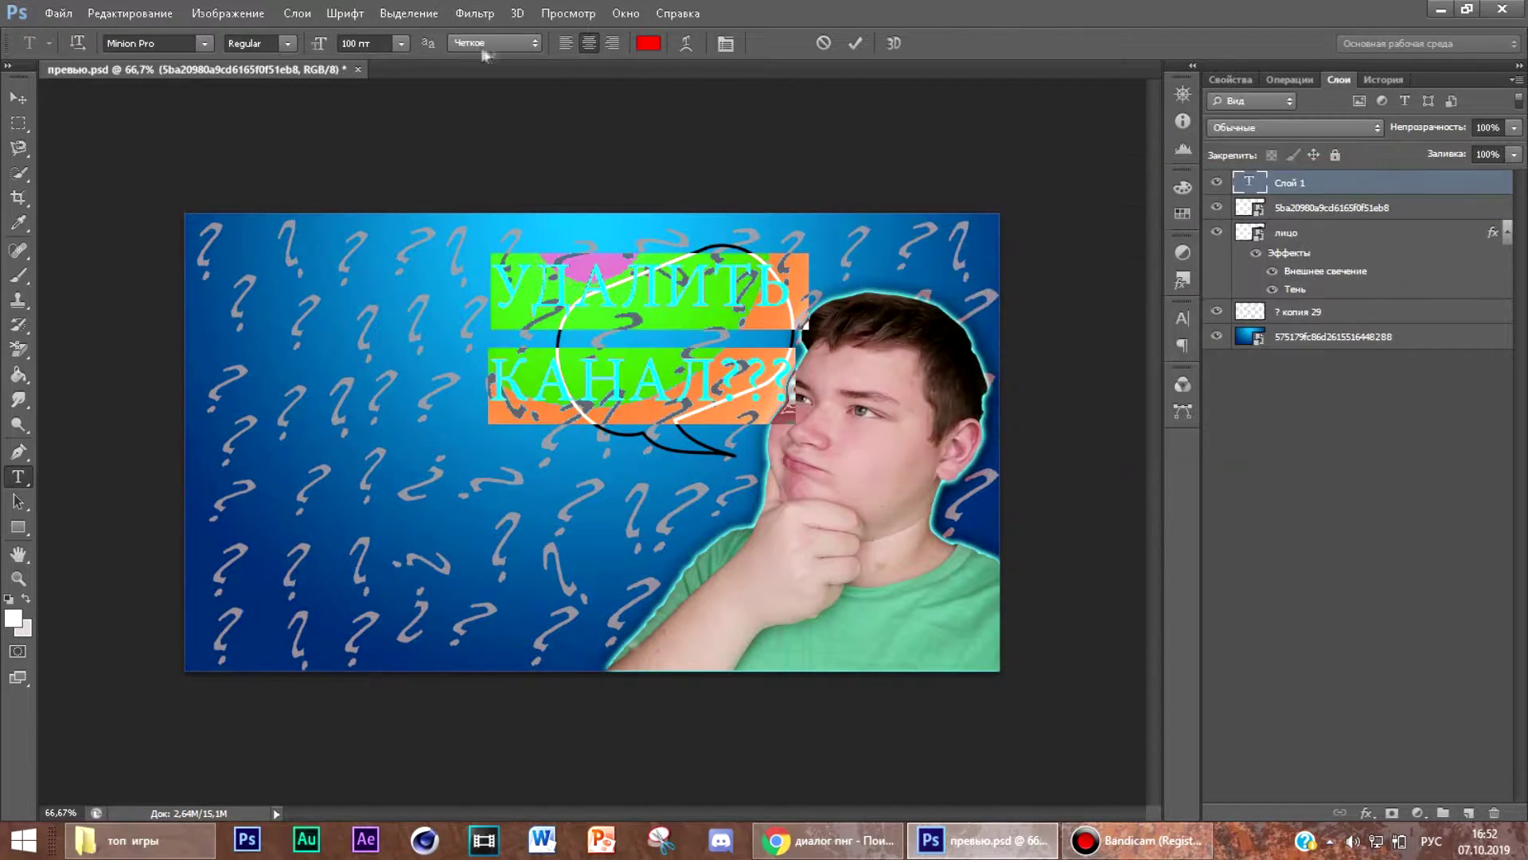
# Step: Try several decorative fonts on the two-line speech bubble text
pyautogui.click(206, 43)
pyautogui.click(339, 305)
pyautogui.click(205, 44)
pyautogui.click(303, 338)
pyautogui.click(203, 43)
pyautogui.click(305, 149)
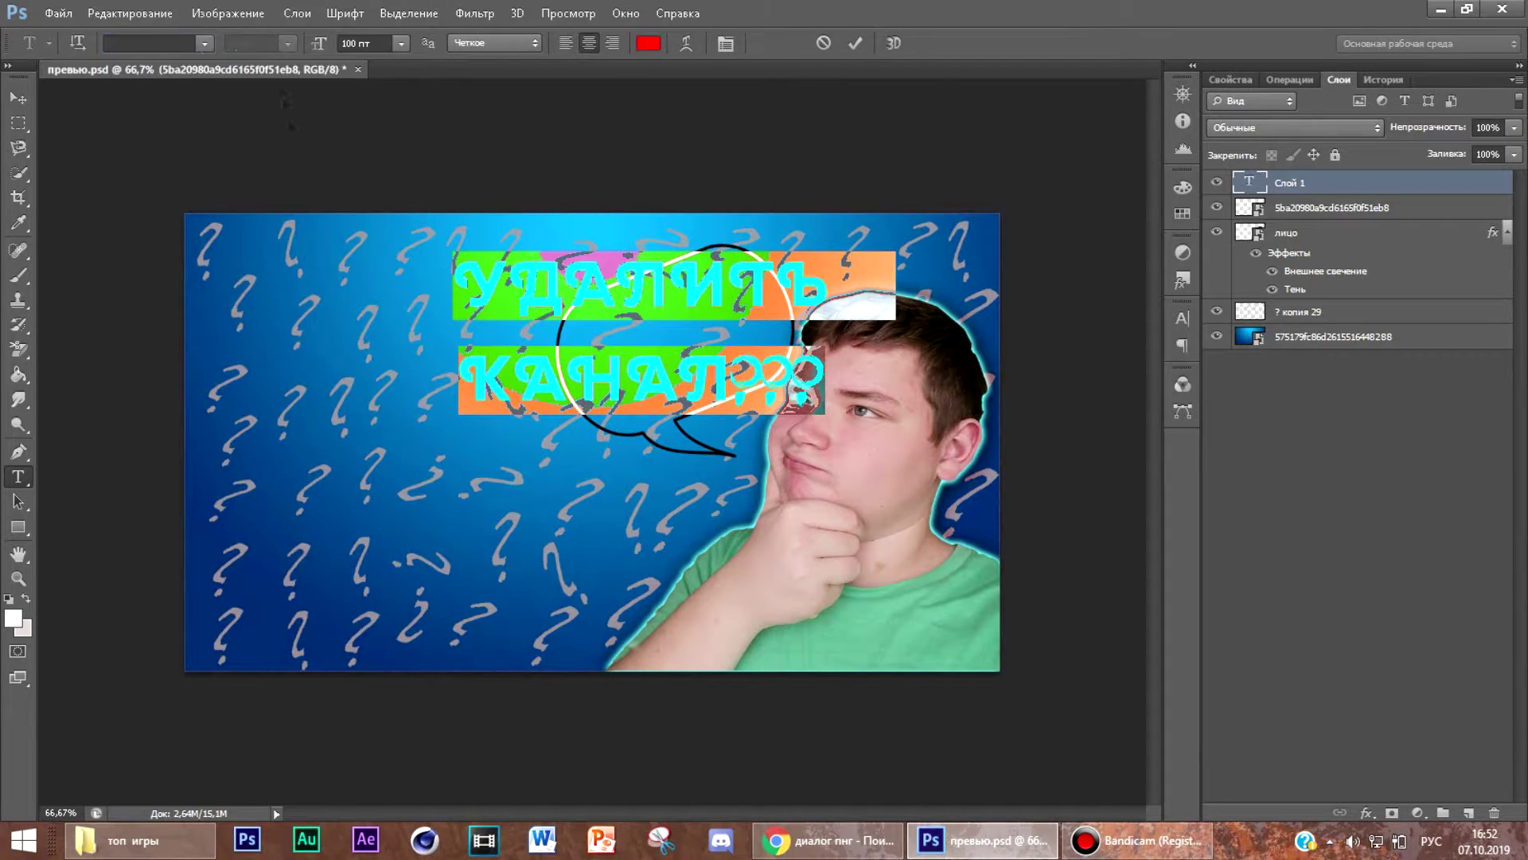
pyautogui.click(204, 43)
pyautogui.click(303, 120)
pyautogui.click(205, 43)
pyautogui.click(319, 131)
pyautogui.click(205, 43)
pyautogui.click(273, 218)
# Step: Set the speech bubble text to Neo Sans Pro Bold at 60 pt
pyautogui.click(204, 43)
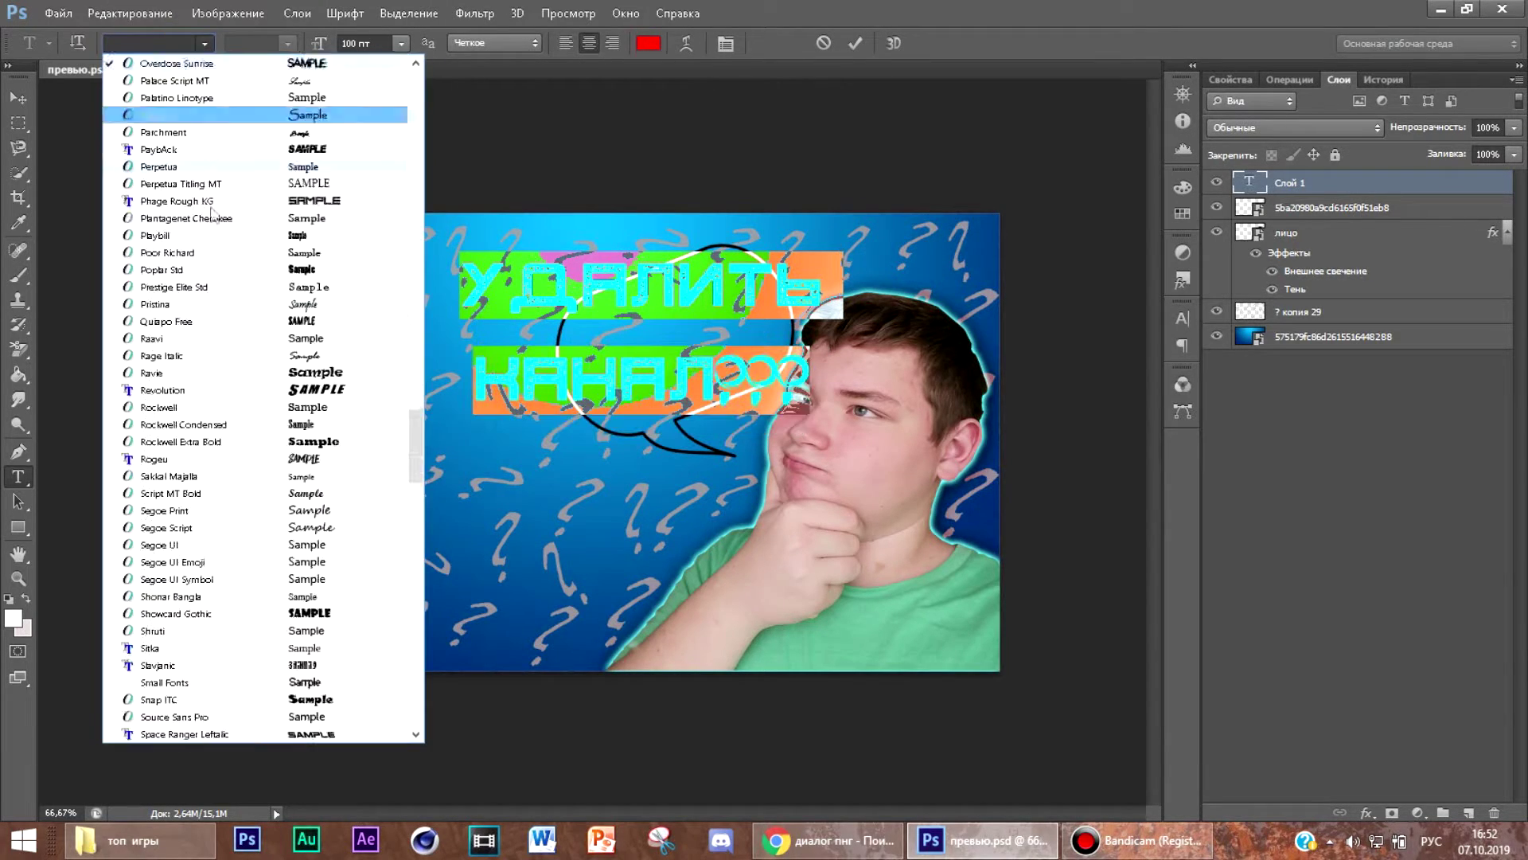
pyautogui.click(286, 83)
pyautogui.click(773, 312)
pyautogui.hotkey('ctrl', 'a')
pyautogui.moveTo(375, 44); pyautogui.dragTo(338, 44)
pyautogui.write('80')
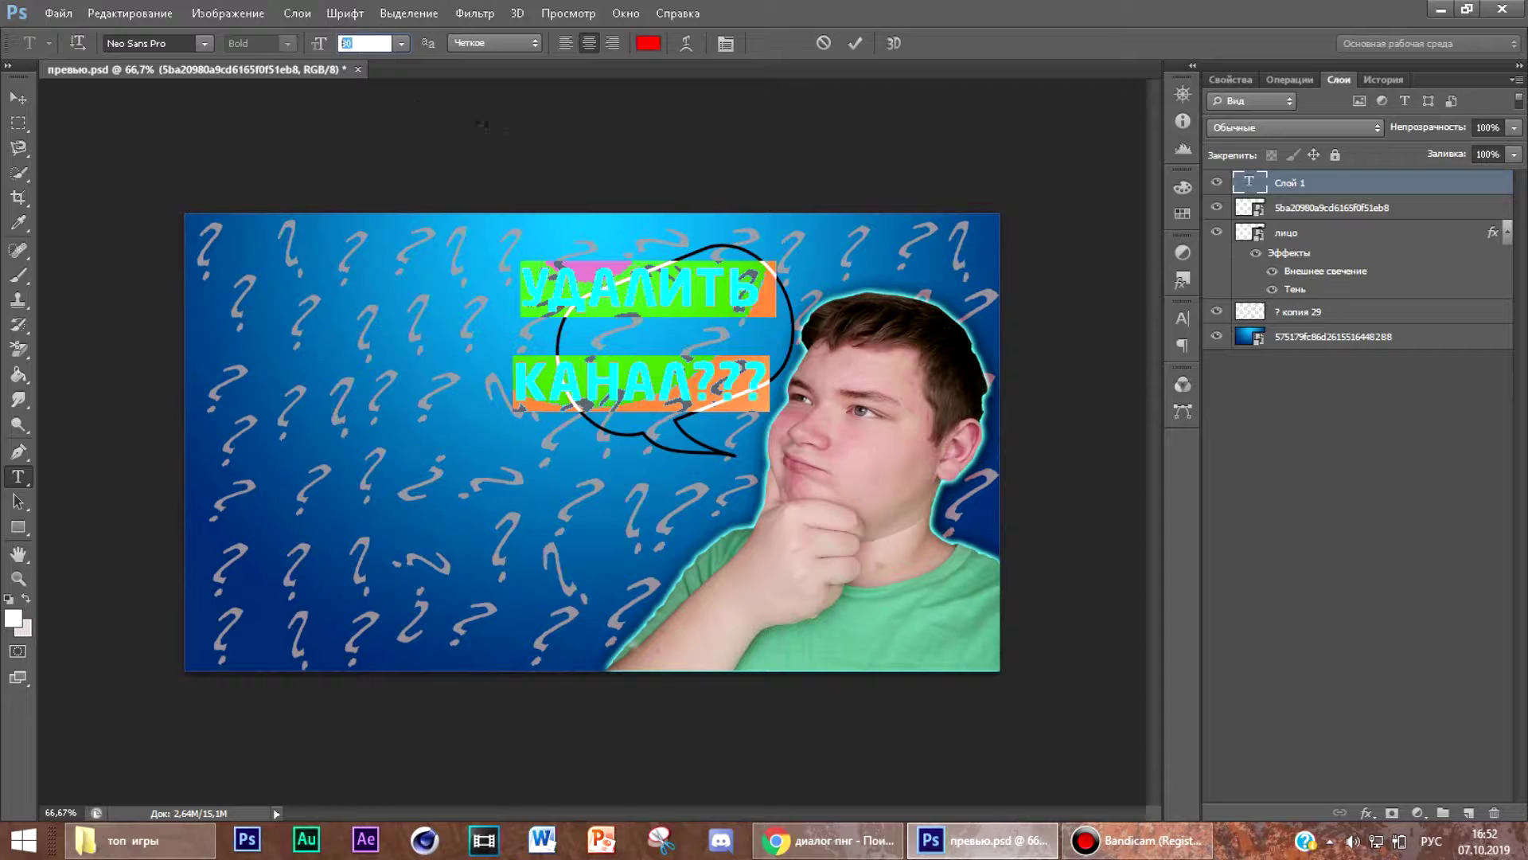
pyautogui.write('60')
# Step: Scale the text to about 87% wide and 80% high, rotate it about −27°, fit it inside the speech bubble and apply
pyautogui.click(19, 97)
pyautogui.hotkey('ctrl', 't')
pyautogui.moveTo(778, 319); pyautogui.dragTo(756, 253)
pyautogui.moveTo(675, 292); pyautogui.dragTo(708, 291)
pyautogui.moveTo(733, 244); pyautogui.dragTo(725, 283)
pyautogui.moveTo(702, 317); pyautogui.dragTo(701, 290)
pyautogui.click(19, 97)
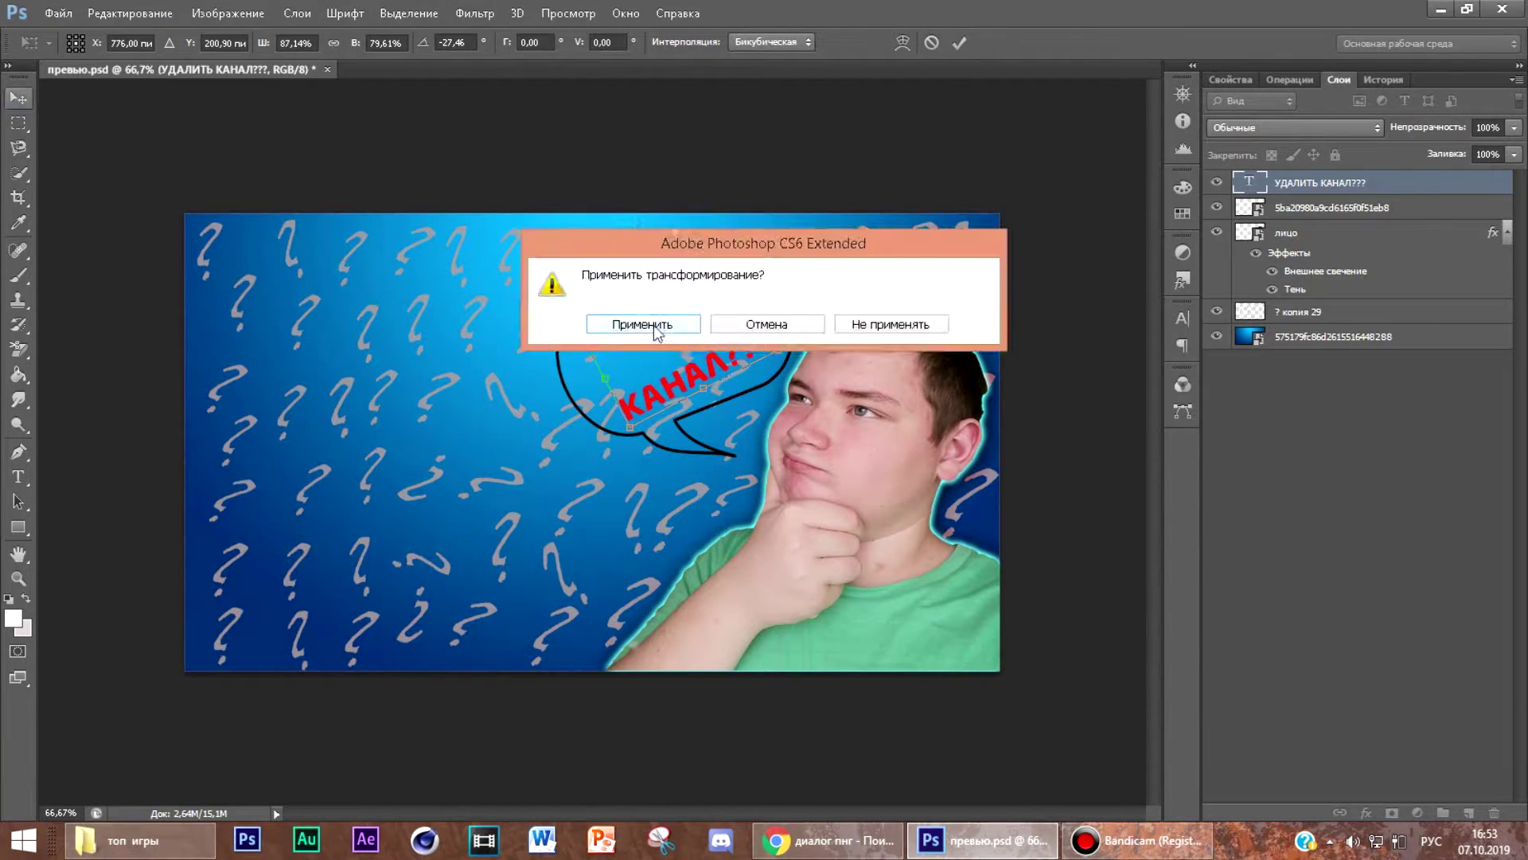
pyautogui.click(653, 327)
# Step: Add a 4 px yellow outside stroke to the "УДАЛИТЬ КАНАЛ???" text layer
pyautogui.rightClick(1398, 184)
pyautogui.click(1321, 82)
pyautogui.click(655, 239)
pyautogui.click(942, 289)
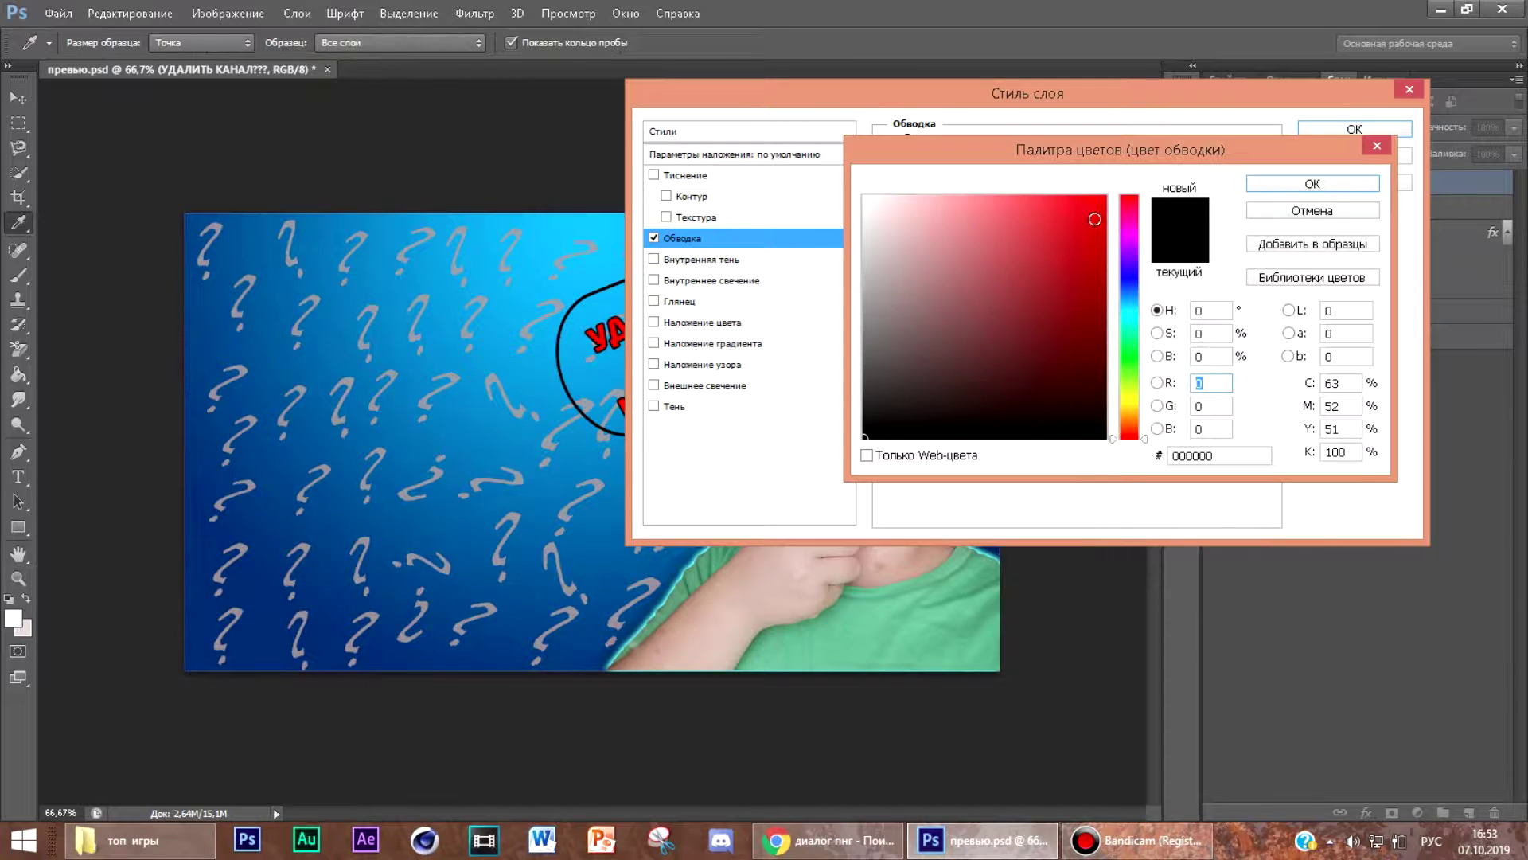
pyautogui.moveTo(1131, 251); pyautogui.dragTo(1132, 390)
pyautogui.click(1103, 198)
pyautogui.click(1310, 185)
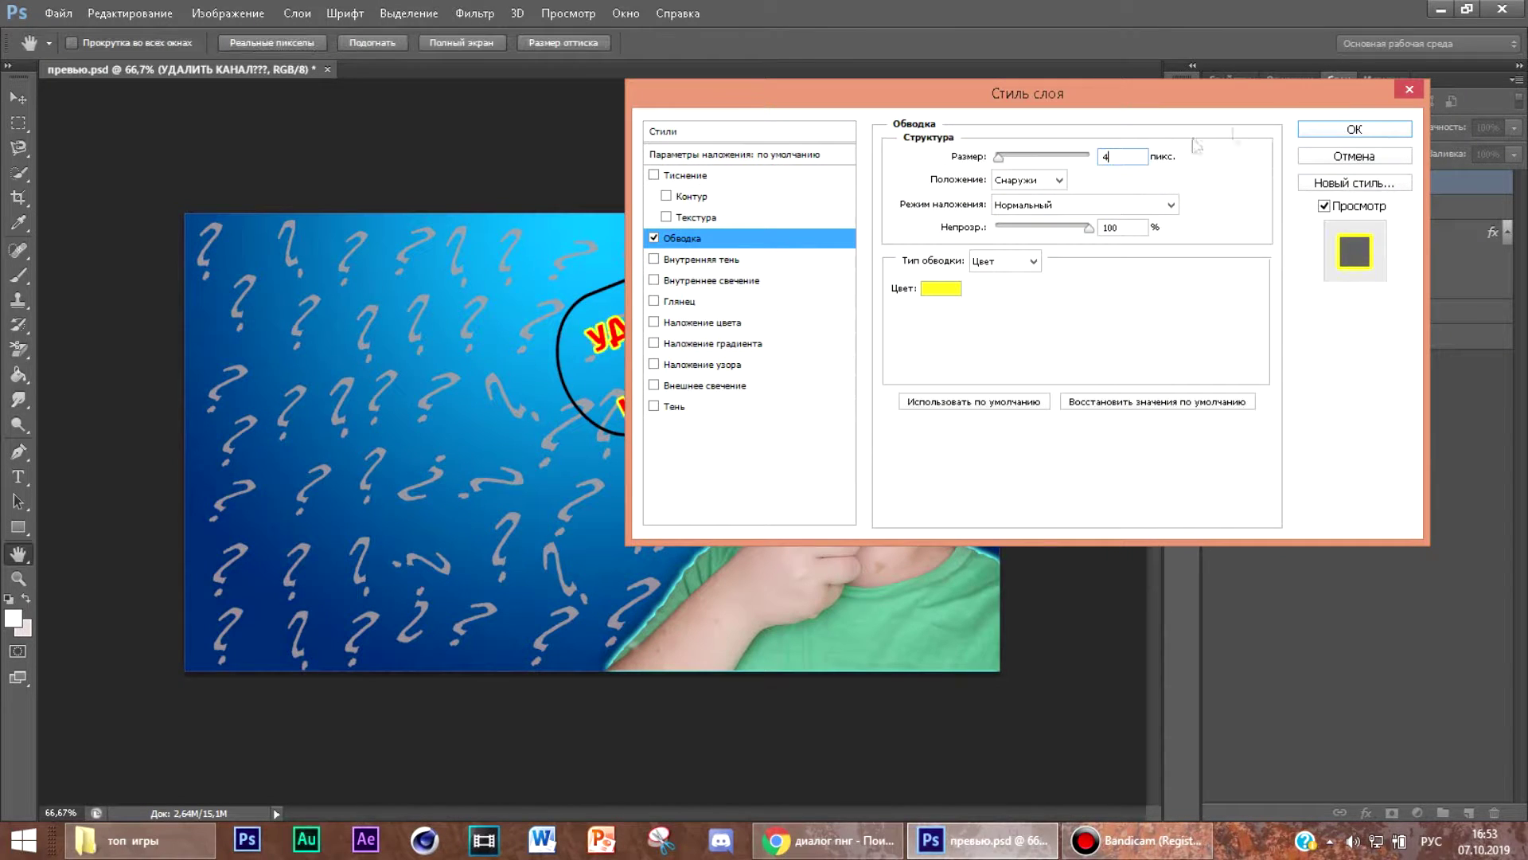
# Step: Add a satin effect (Глянец) to the text in Перекрытие mode at 100% opacity with a bright colour and accept the layer styles
pyautogui.click(681, 305)
pyautogui.moveTo(1044, 182); pyautogui.dragTo(1116, 194)
pyautogui.click(1088, 162)
pyautogui.click(1045, 405)
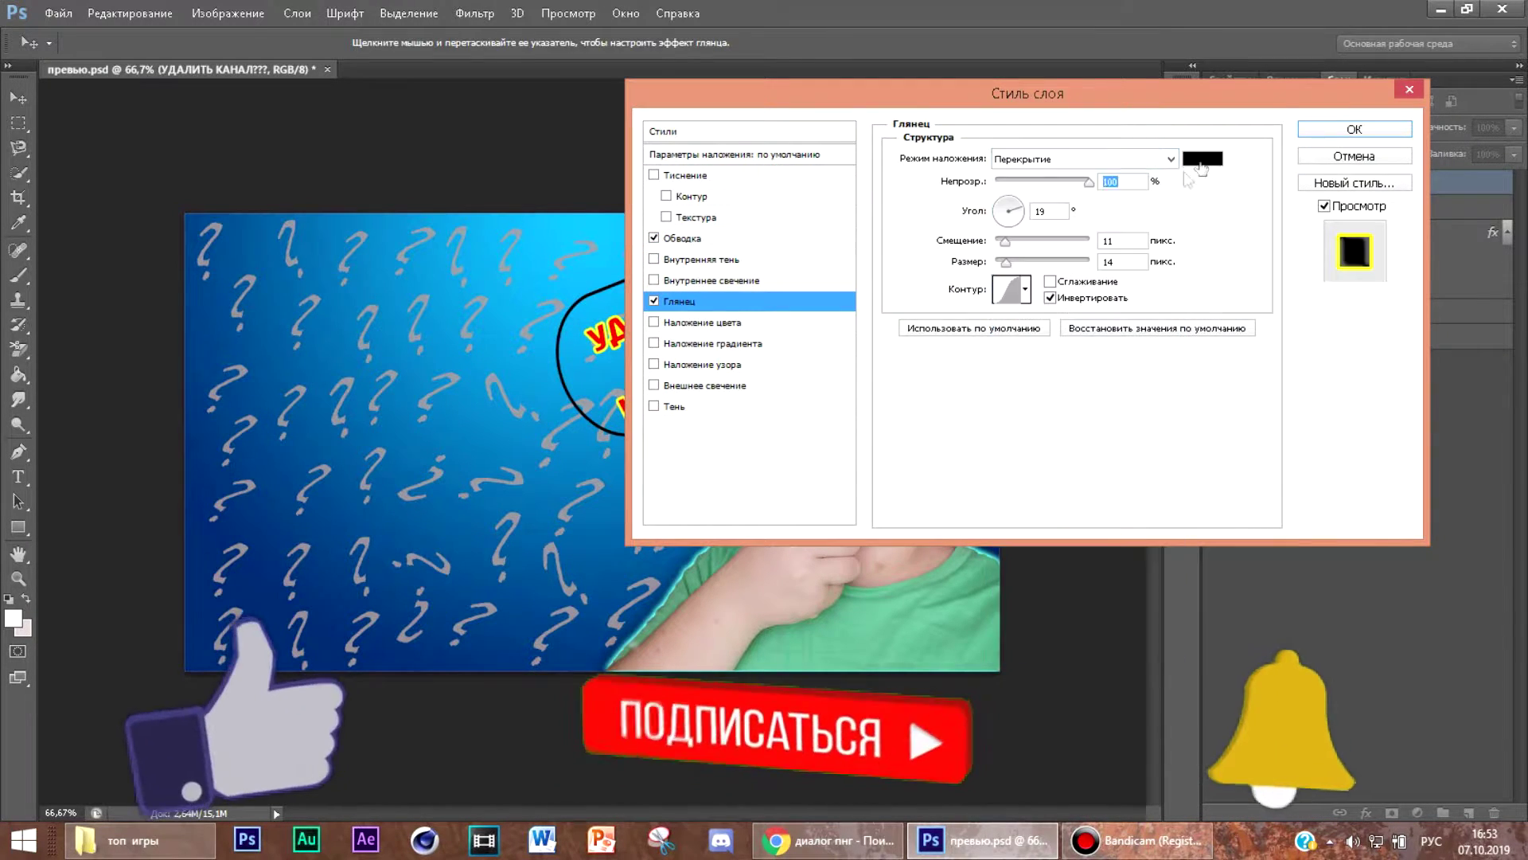
pyautogui.click(1200, 162)
pyautogui.click(1131, 236)
pyautogui.click(1104, 198)
pyautogui.click(1258, 185)
pyautogui.click(1355, 129)
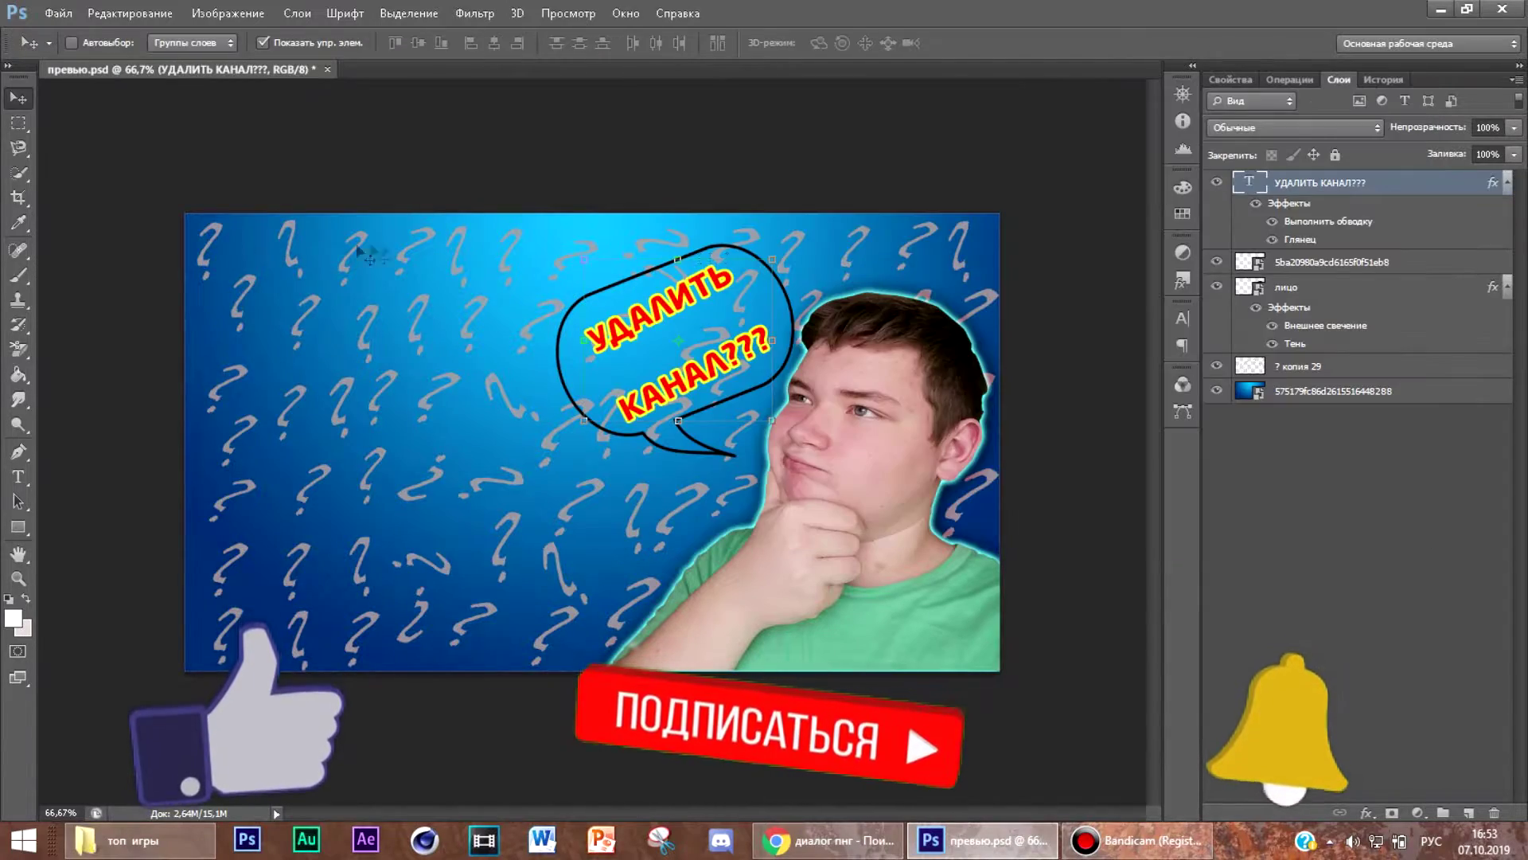
pyautogui.click(58, 13)
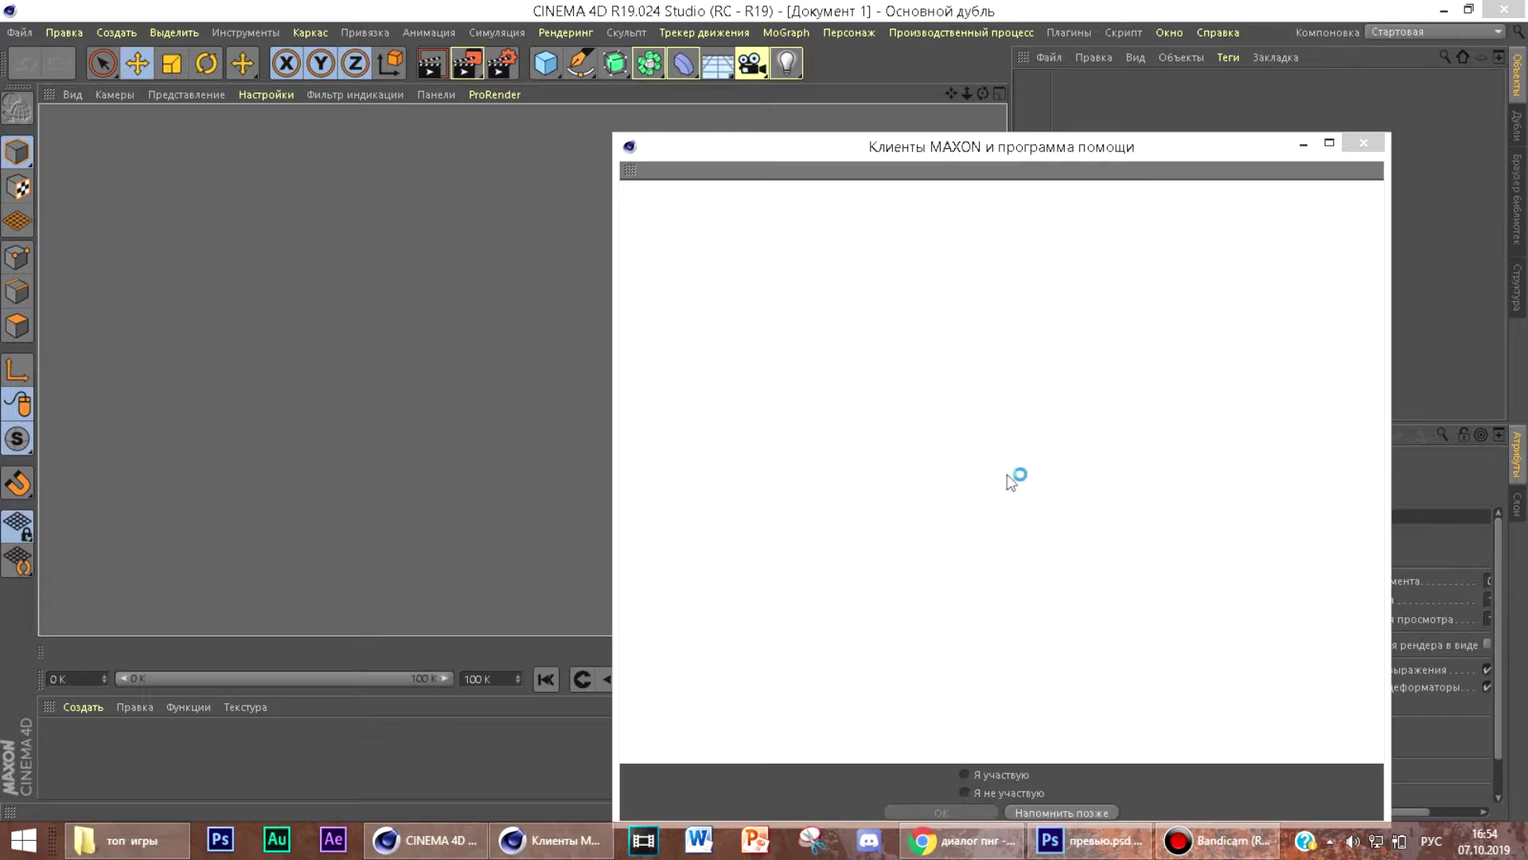
# Step: Switch to CINEMA 4D, dismiss the MAXON participation dialog and add a MoText object reading "ОТВЕТЫ НА ВОПРОСЫ"
pyautogui.click(1364, 147)
pyautogui.click(786, 32)
pyautogui.click(849, 335)
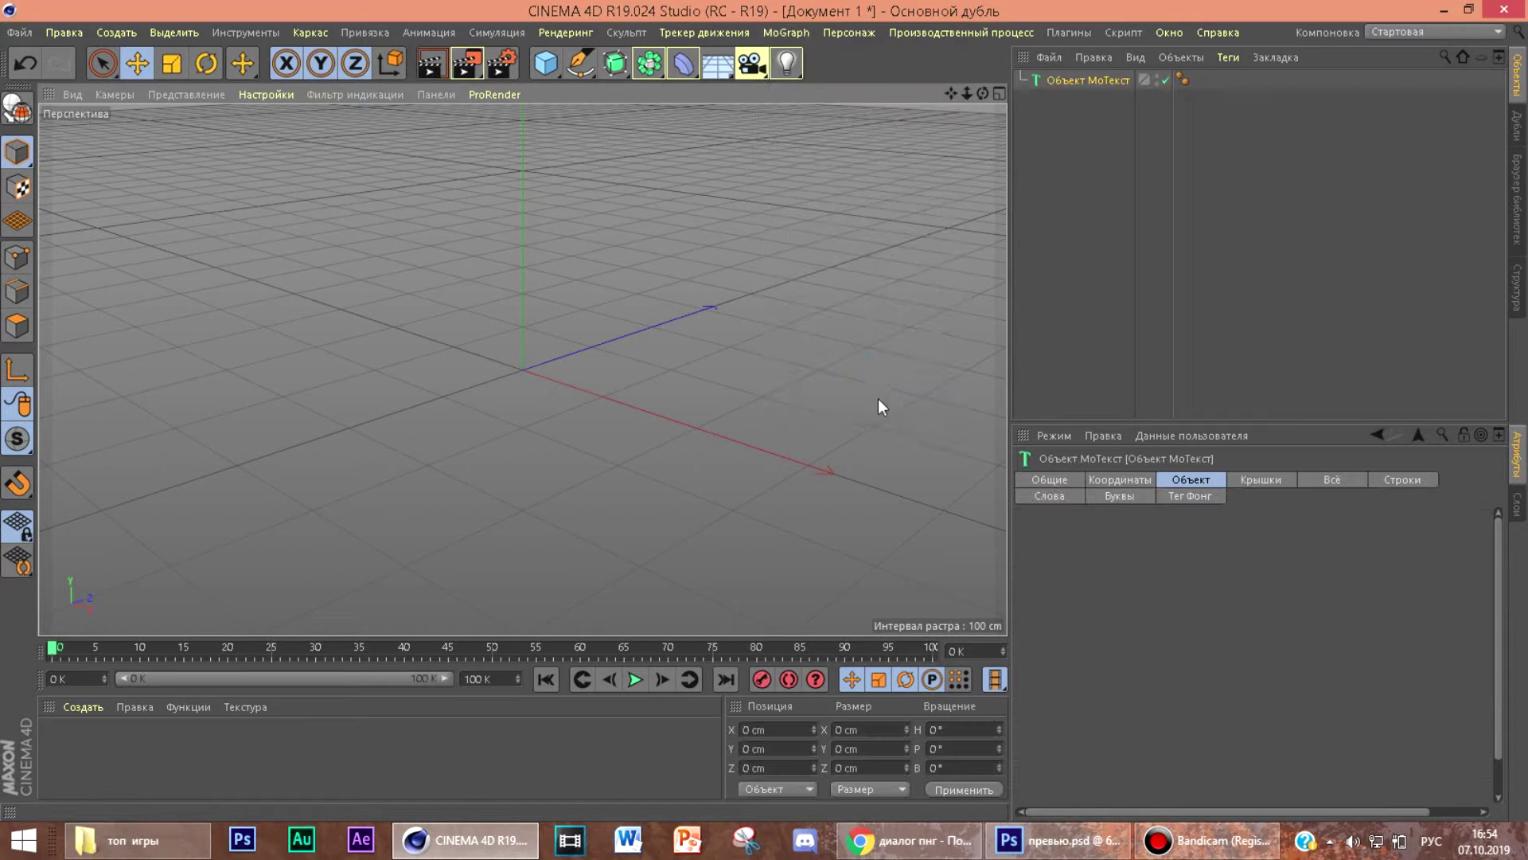
pyautogui.click(1181, 607)
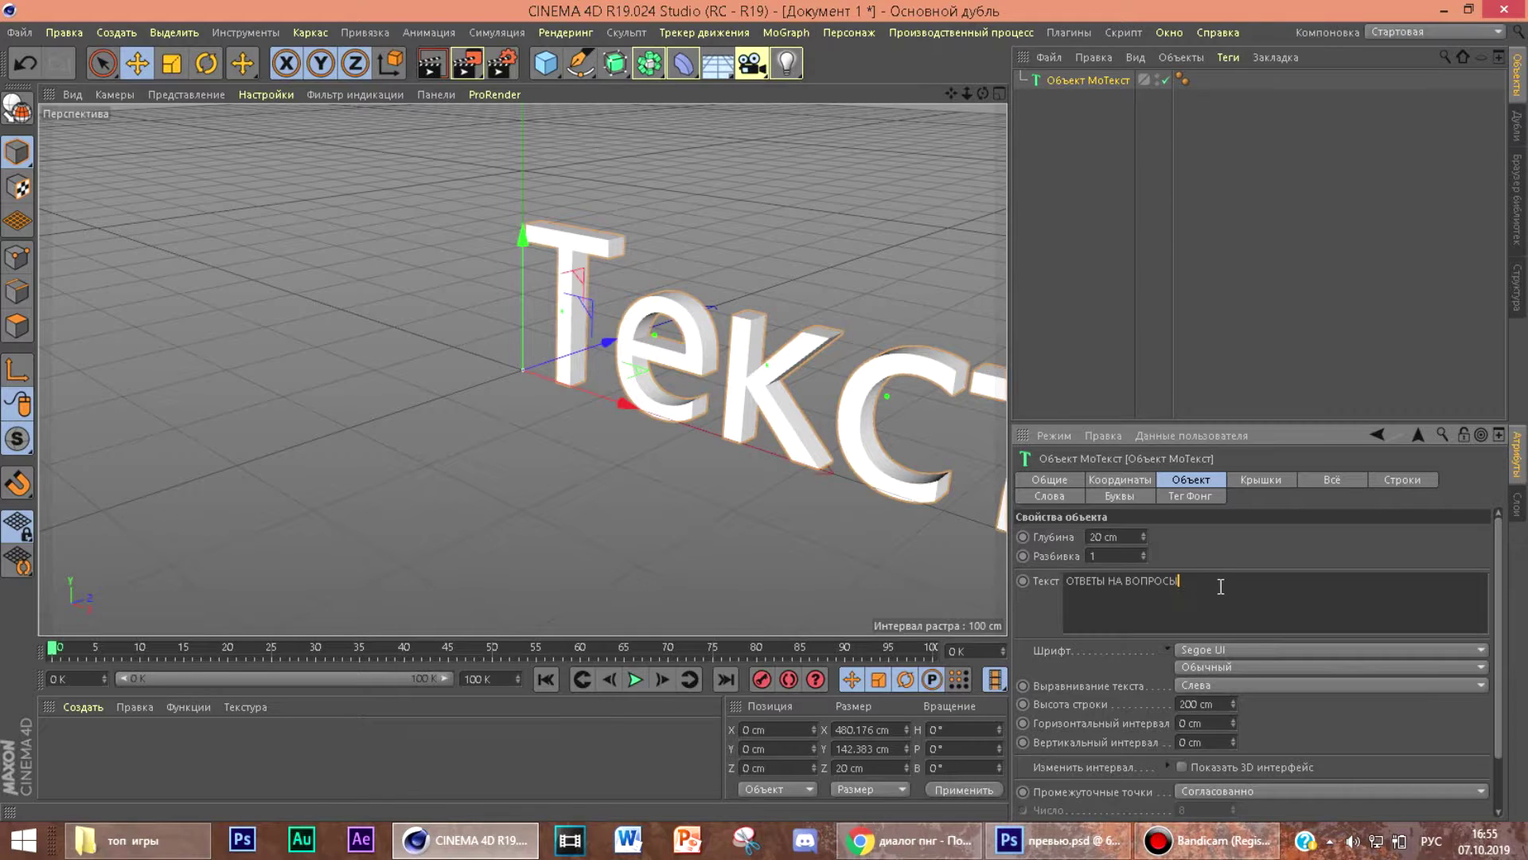
# Step: Try Segoe UI Semilight and several other fonts on the "ОТВЕТЫ НА ВОПРОСЫ" MoText
pyautogui.moveTo(799, 587); pyautogui.dragTo(805, 436)
pyautogui.scroll(-5, 805, 436)
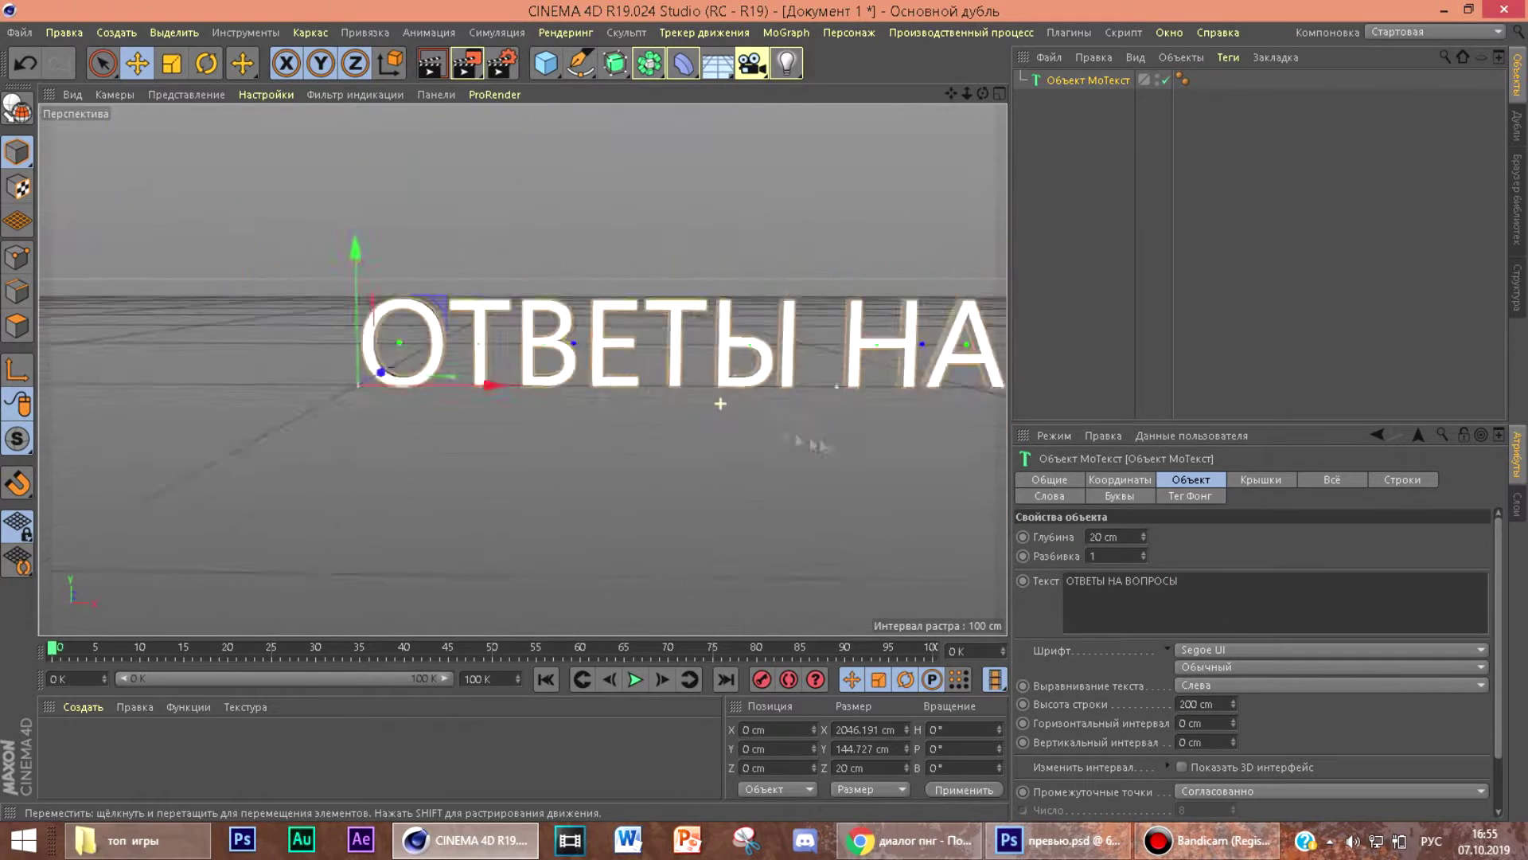
pyautogui.moveTo(720, 403); pyautogui.dragTo(570, 433)
pyautogui.scroll(-3, 570, 433)
pyautogui.click(1242, 650)
pyautogui.click(1232, 497)
pyautogui.click(1230, 650)
pyautogui.scroll(-3, 1233, 589)
pyautogui.click(1230, 571)
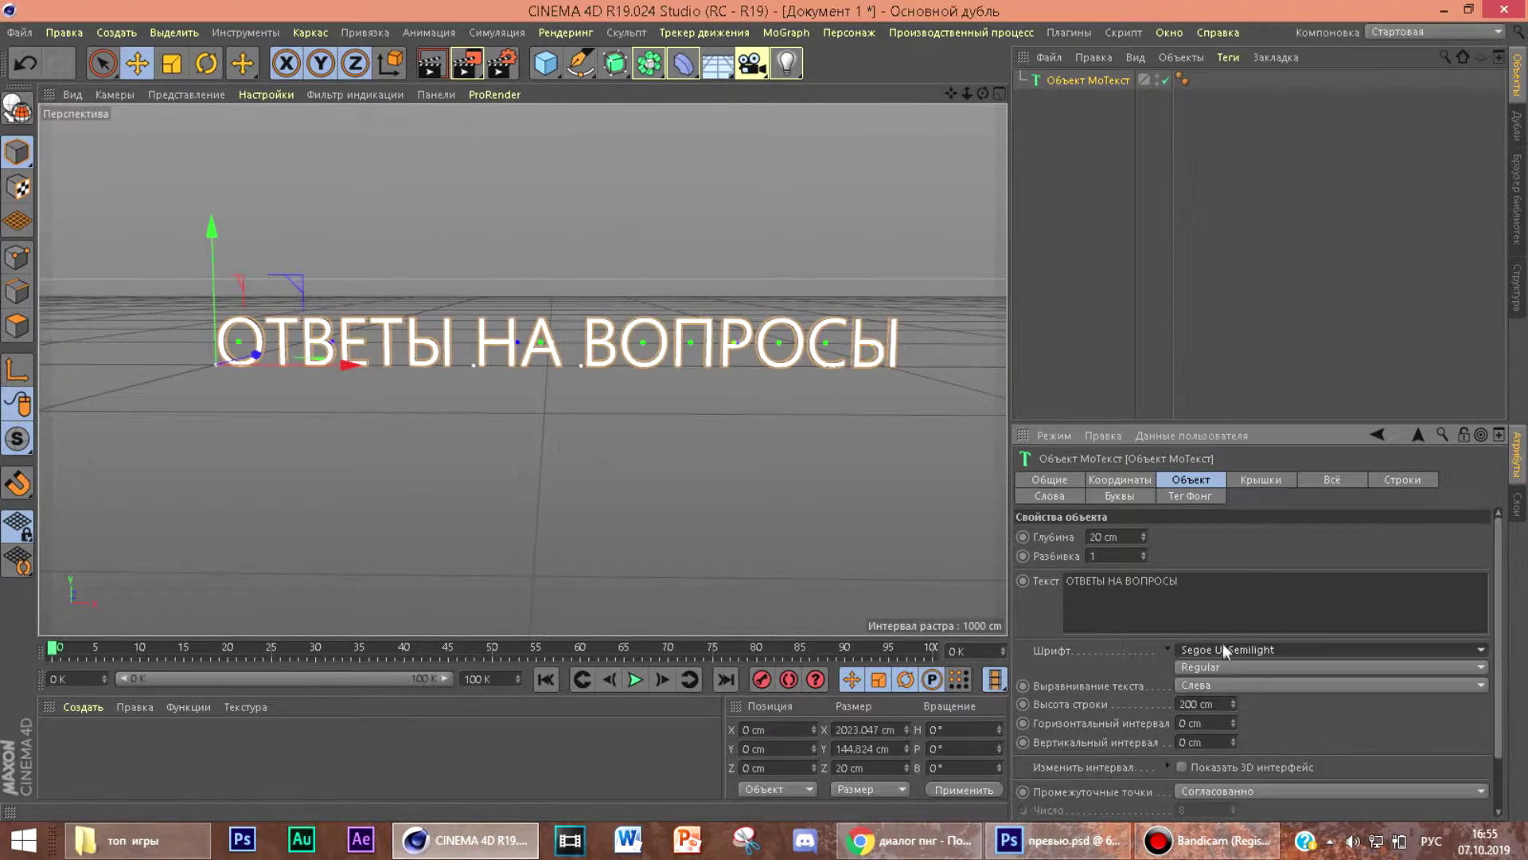
pyautogui.click(1223, 646)
pyautogui.click(1211, 553)
pyautogui.click(1225, 650)
pyautogui.scroll(2, 1270, 693)
pyautogui.scroll(2, 1258, 557)
pyautogui.click(1240, 480)
pyautogui.click(1234, 649)
pyautogui.scroll(5, 1265, 398)
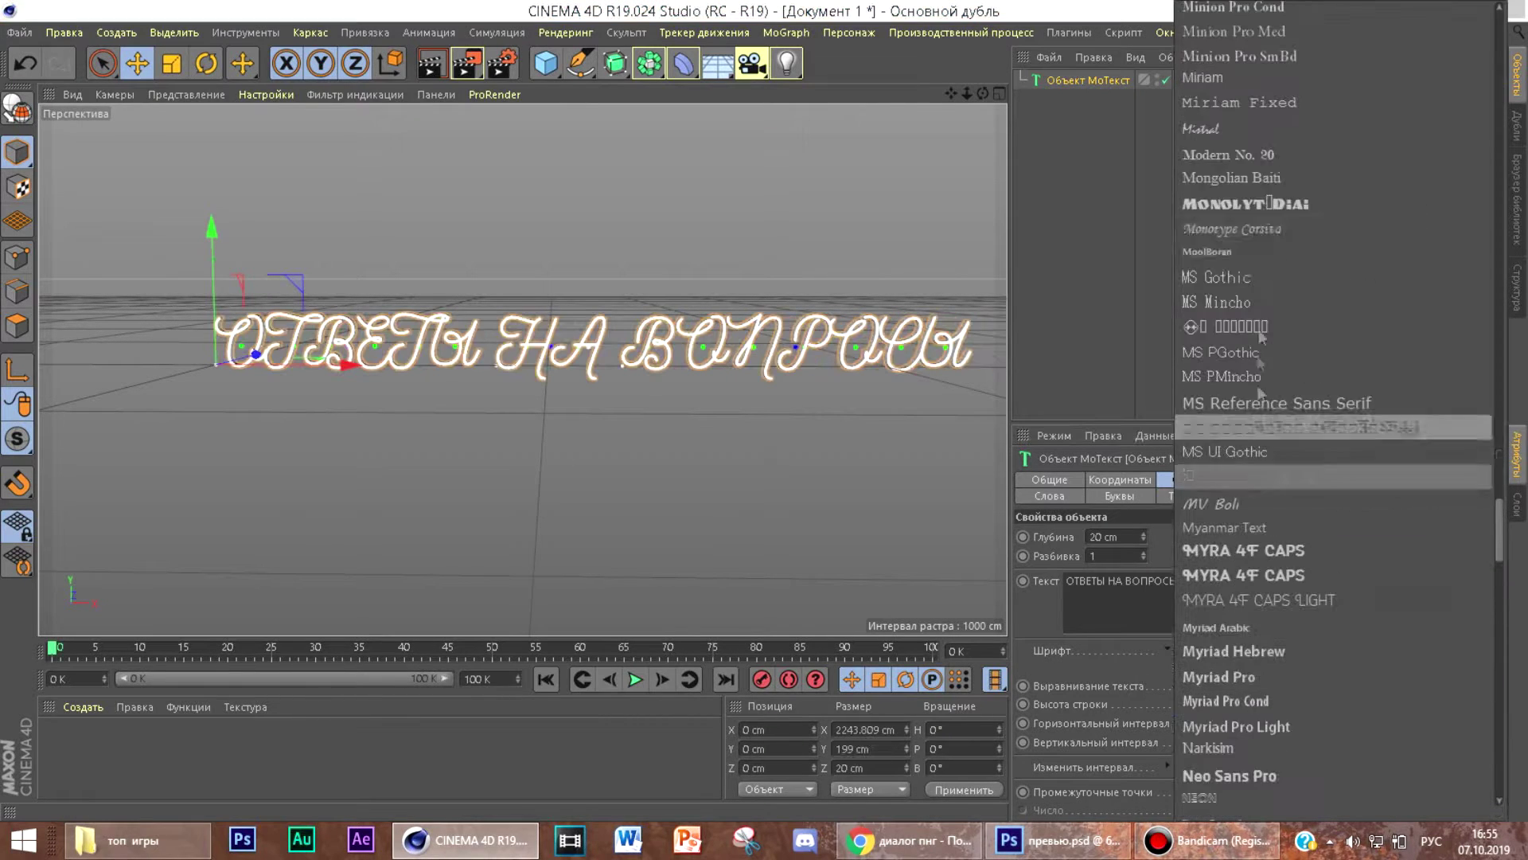
pyautogui.click(1279, 296)
# Step: Set the MoText font to Komika Title - Axis RUS-LAT and slightly increase the text height
pyautogui.click(1246, 650)
pyautogui.scroll(3, 1260, 532)
pyautogui.scroll(3, 1261, 509)
pyautogui.click(1269, 415)
pyautogui.moveTo(895, 455); pyautogui.dragTo(870, 454)
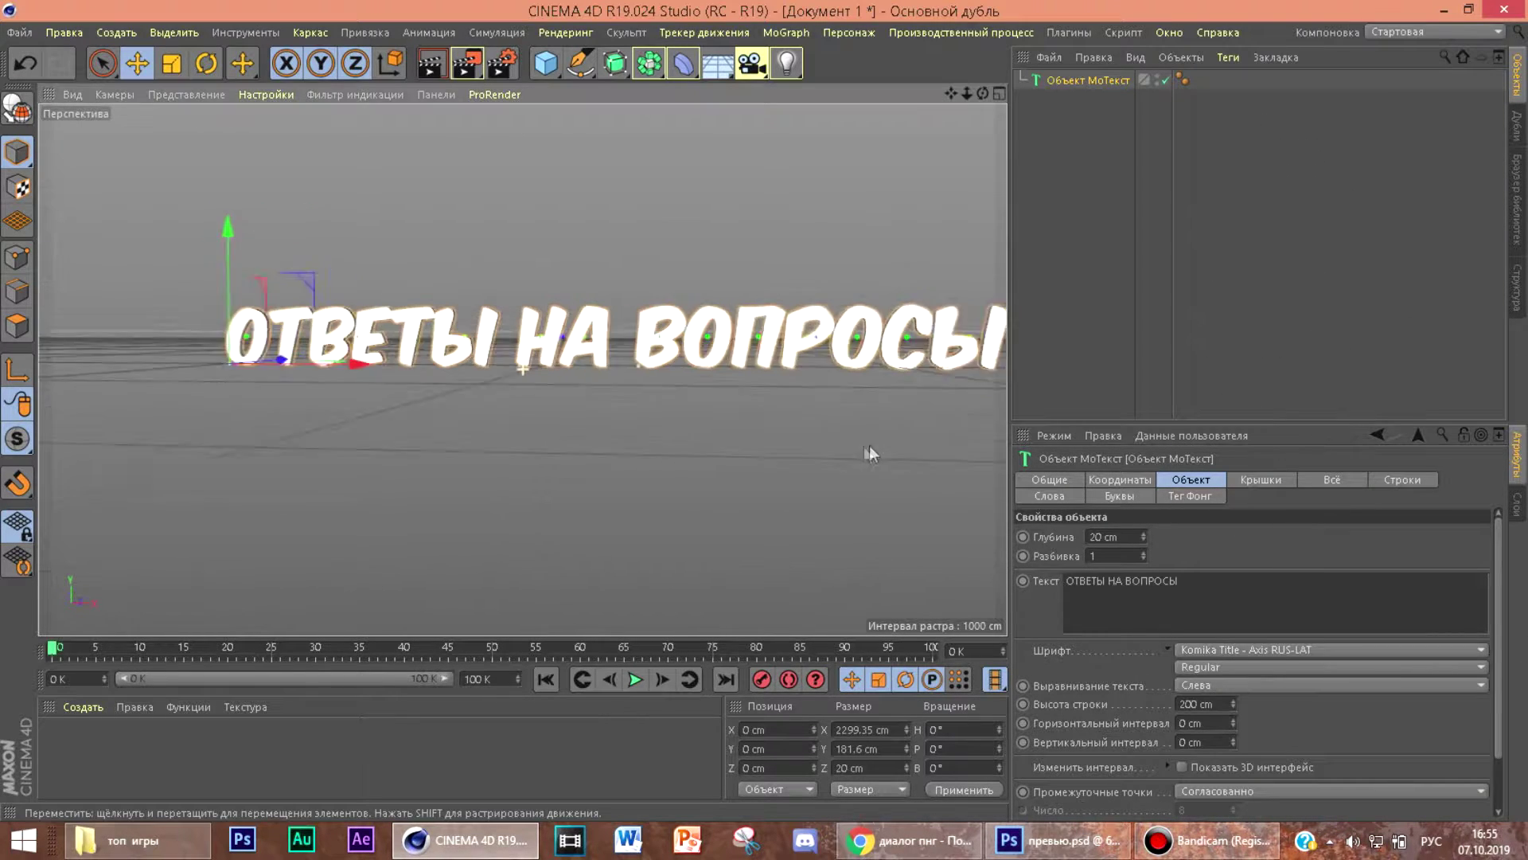
pyautogui.scroll(-4, 848, 456)
pyautogui.click(1233, 702)
pyautogui.moveTo(1233, 702); pyautogui.dragTo(1233, 699)
pyautogui.moveTo(840, 557); pyautogui.dragTo(834, 516)
pyautogui.click(1129, 482)
pyautogui.click(1124, 495)
pyautogui.click(1330, 479)
pyautogui.click(1182, 481)
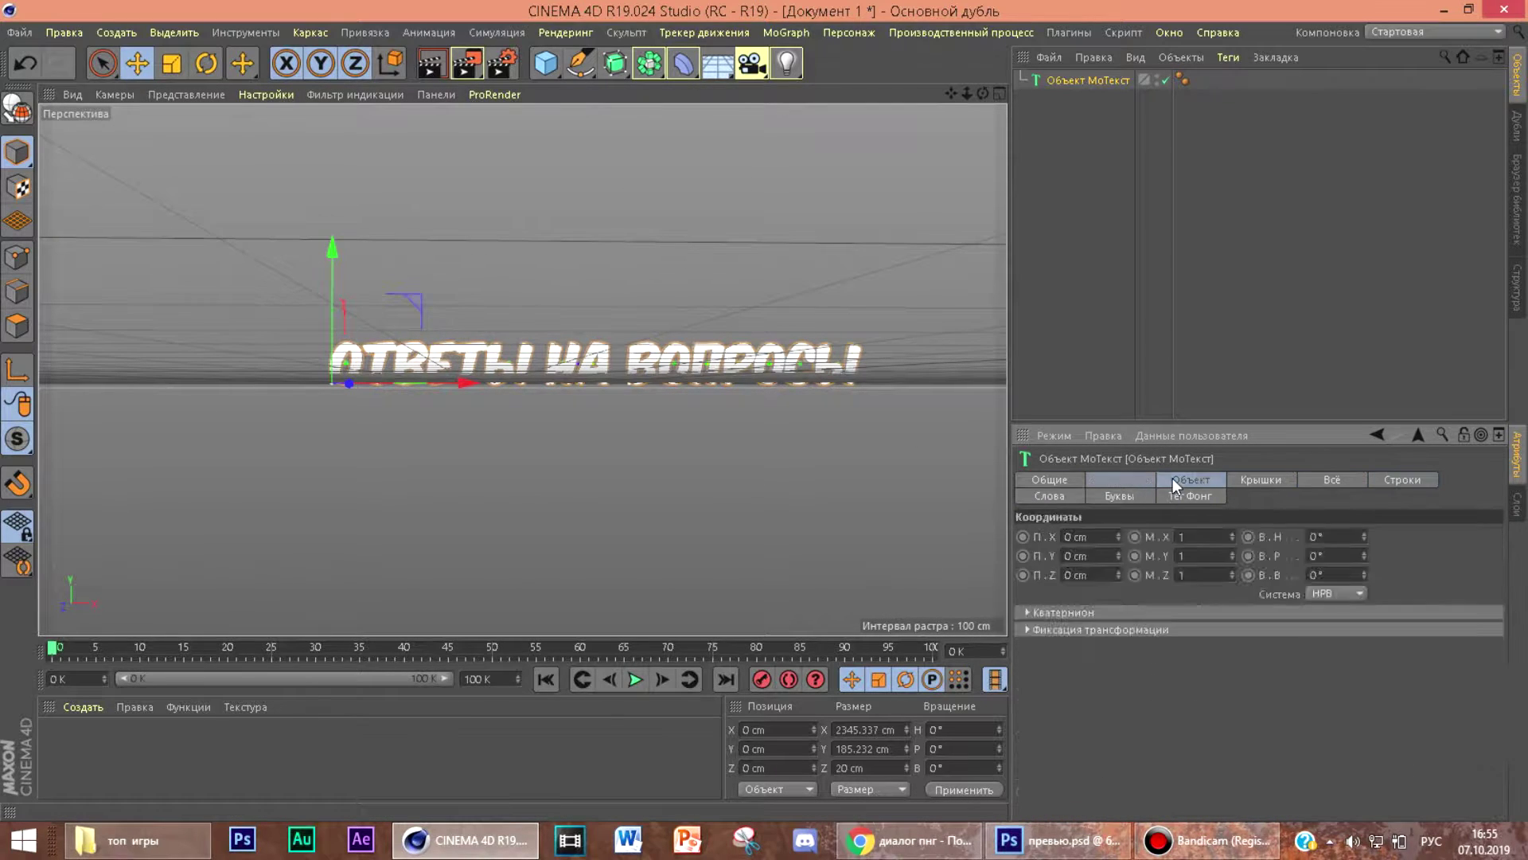
# Step: Make the MoText editable and move the word "ОТВЕТЫ" above "НА ВОПРОСЫ", to about X 808, Y 493, Z −281 cm
pyautogui.press('c')
pyautogui.moveTo(812, 351); pyautogui.dragTo(832, 430)
pyautogui.scroll(5, 822, 392)
pyautogui.click(1086, 117)
pyautogui.moveTo(175, 274); pyautogui.dragTo(174, 89)
pyautogui.moveTo(319, 212); pyautogui.dragTo(621, 219)
pyautogui.moveTo(844, 187); pyautogui.dragTo(481, 213)
pyautogui.moveTo(613, 326); pyautogui.dragTo(924, 284)
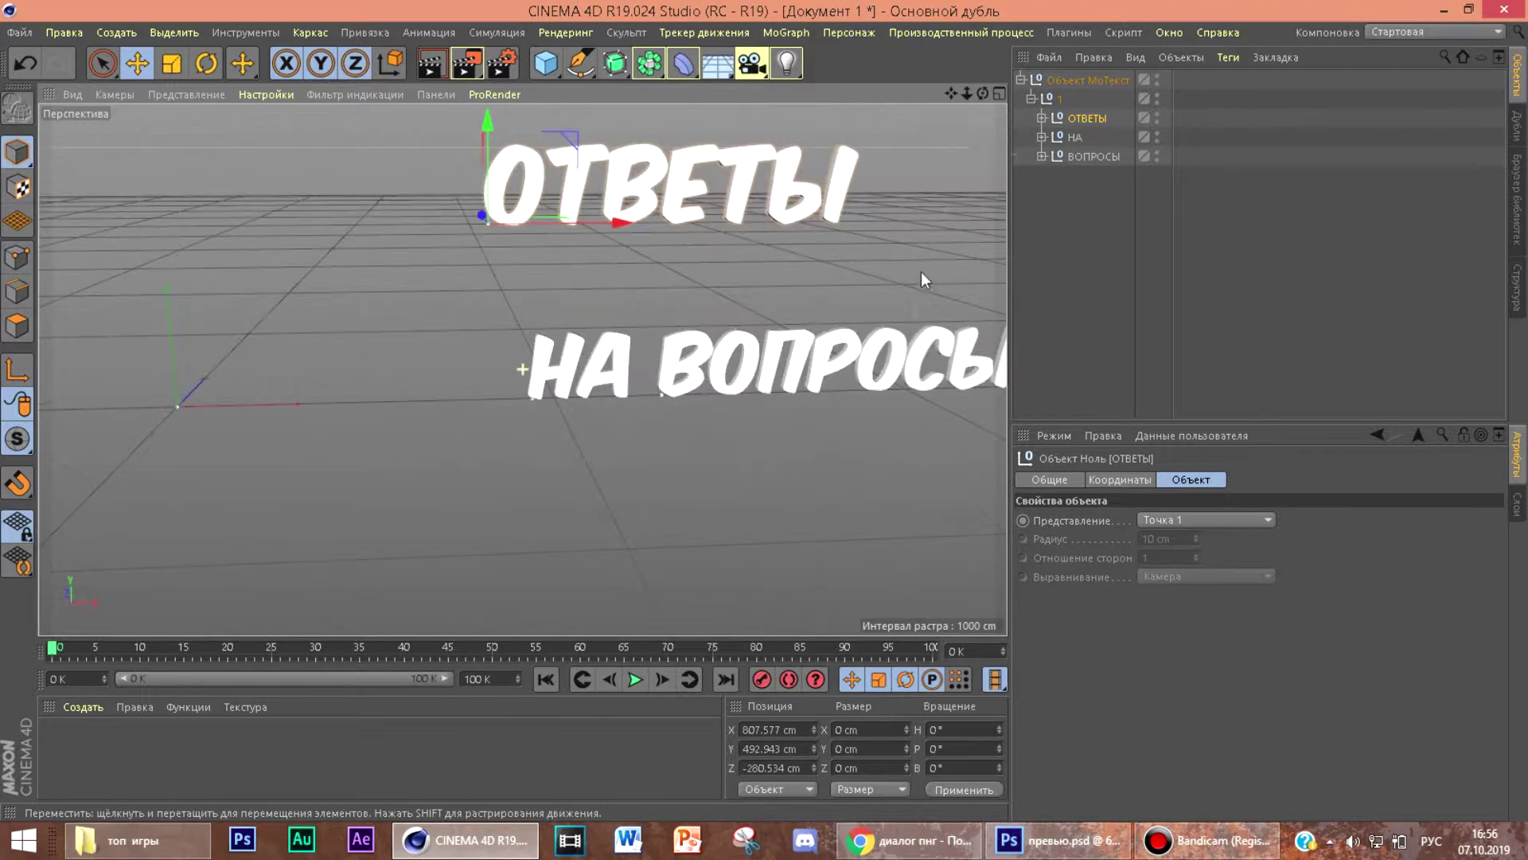
# Step: Move the letter О of "ОТВЕТЫ" to about X −37, Y −27, Z −11 cm and turn it slightly
pyautogui.click(1042, 118)
pyautogui.click(1083, 137)
pyautogui.moveTo(822, 260); pyautogui.dragTo(717, 374)
pyautogui.scroll(3, 810, 312)
pyautogui.moveTo(872, 345); pyautogui.dragTo(853, 358)
pyautogui.moveTo(855, 358); pyautogui.dragTo(898, 336)
pyautogui.press('r')
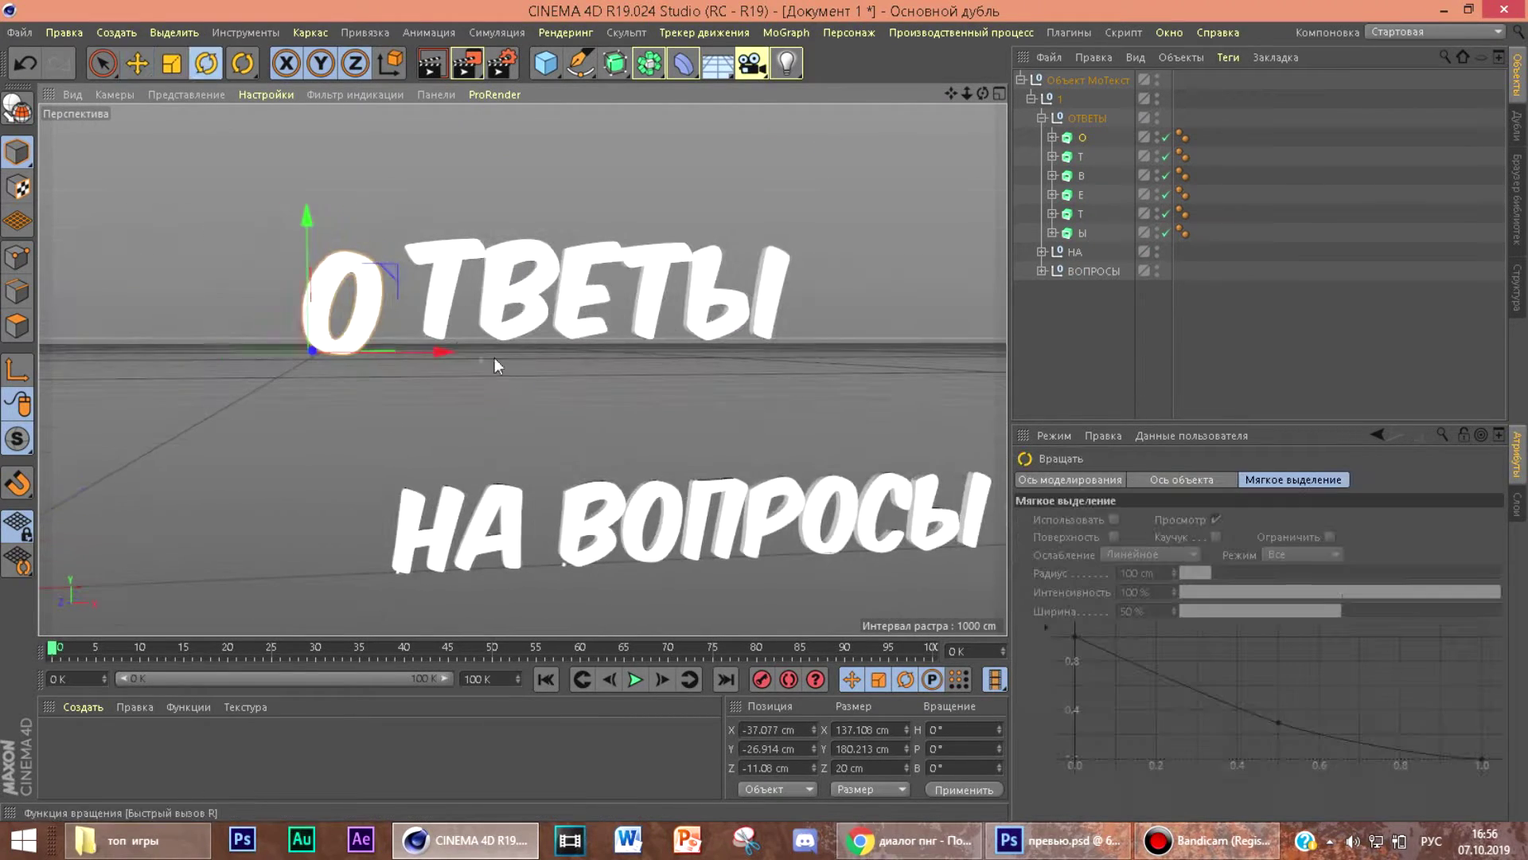
pyautogui.moveTo(281, 356); pyautogui.dragTo(279, 356)
pyautogui.moveTo(804, 376); pyautogui.dragTo(931, 381)
# Step: Turn the first letter Т of "ОТВЕТЫ" to a heading of about −17° and move it to about X 122, Z −62 cm
pyautogui.click(1082, 156)
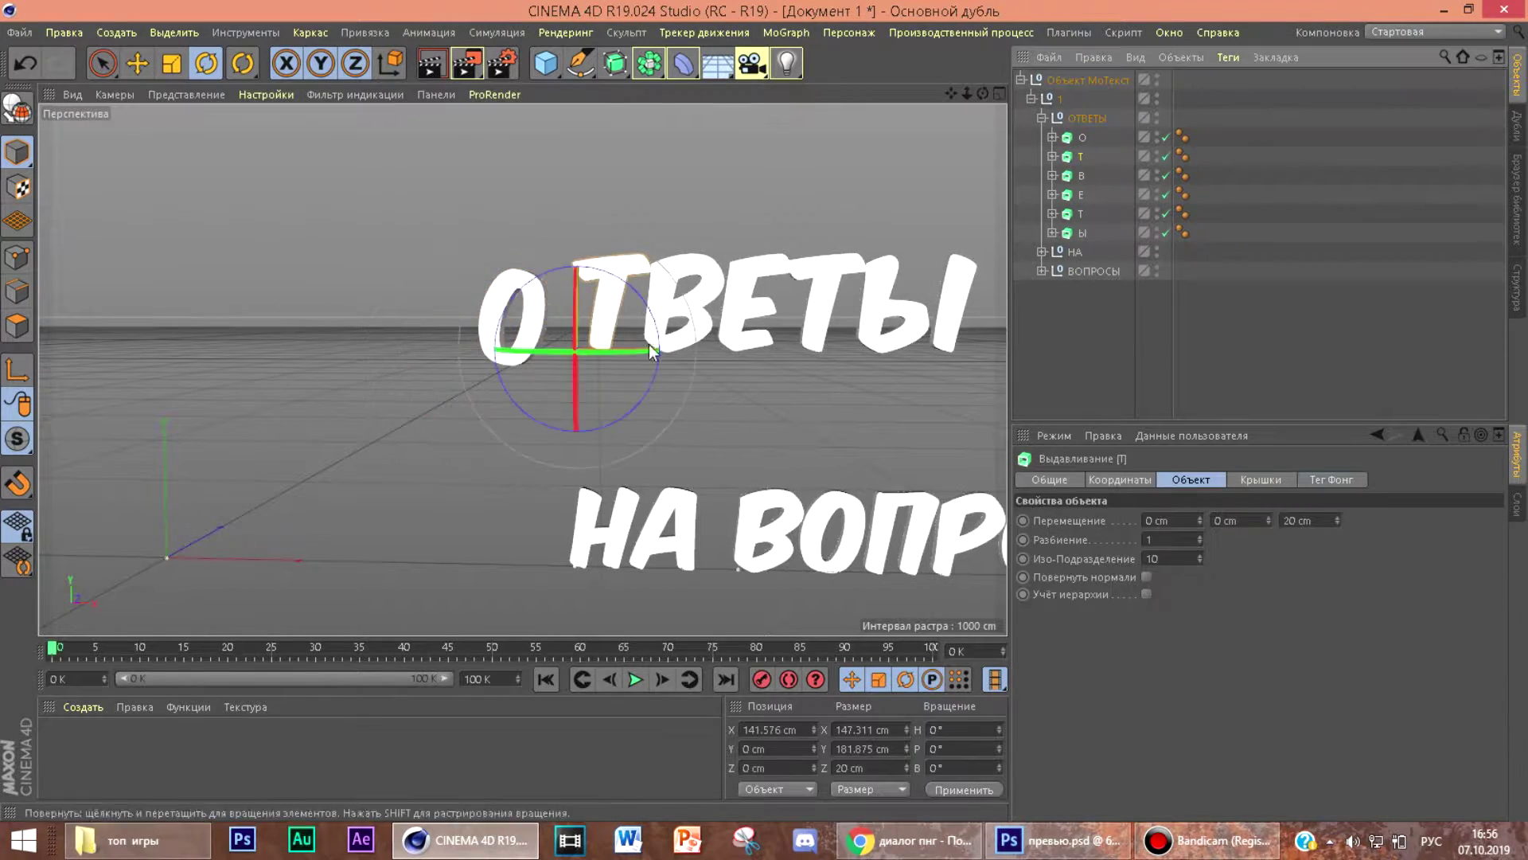
pyautogui.moveTo(655, 348); pyautogui.dragTo(607, 354)
pyautogui.press('e')
pyautogui.moveTo(798, 192); pyautogui.dragTo(589, 314)
pyautogui.moveTo(561, 350); pyautogui.dragTo(721, 231)
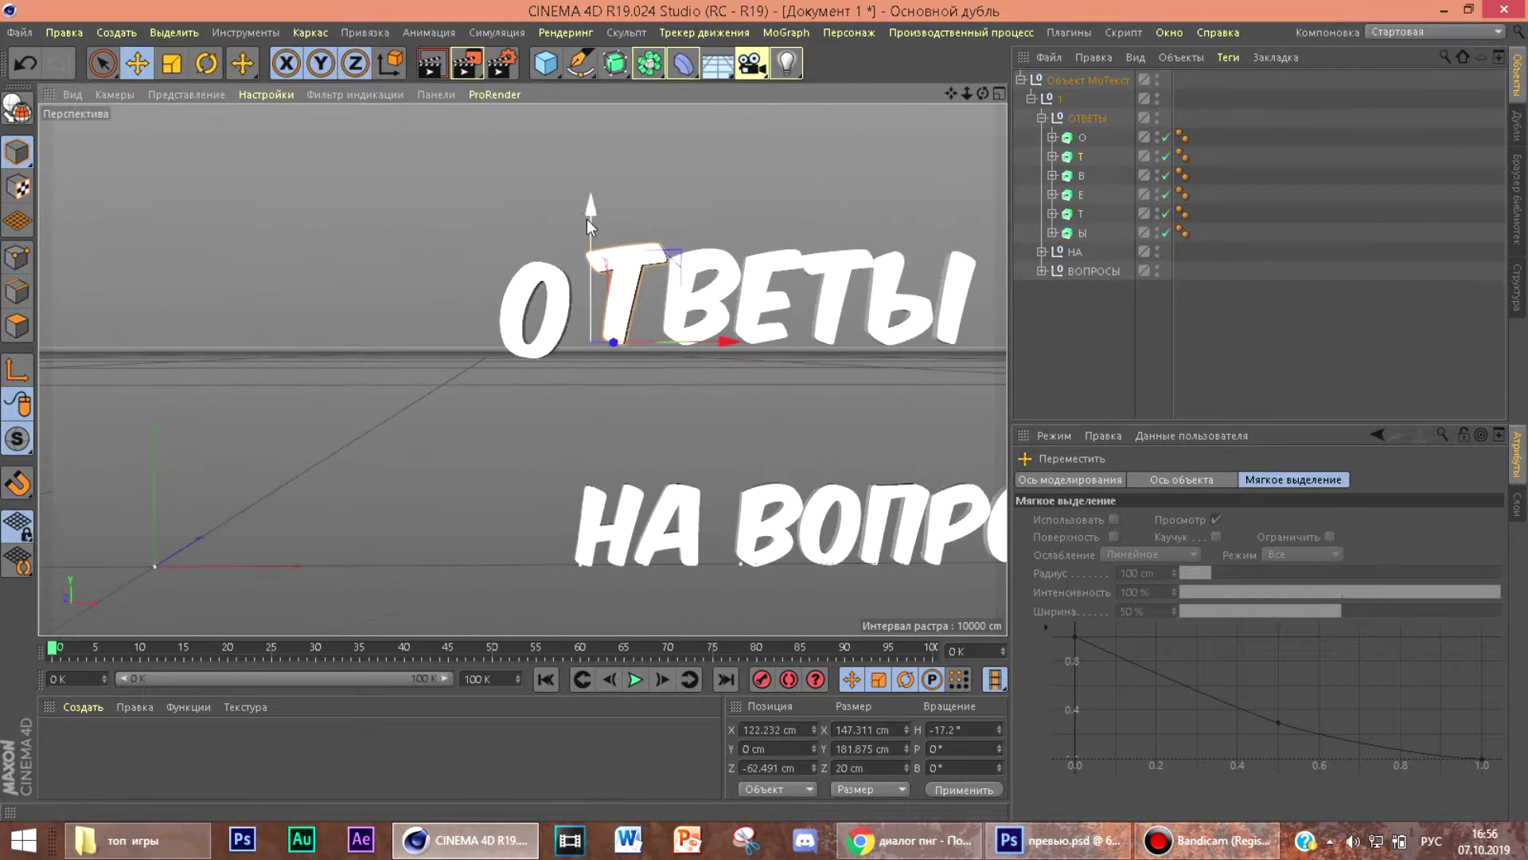
pyautogui.moveTo(716, 355); pyautogui.dragTo(848, 410)
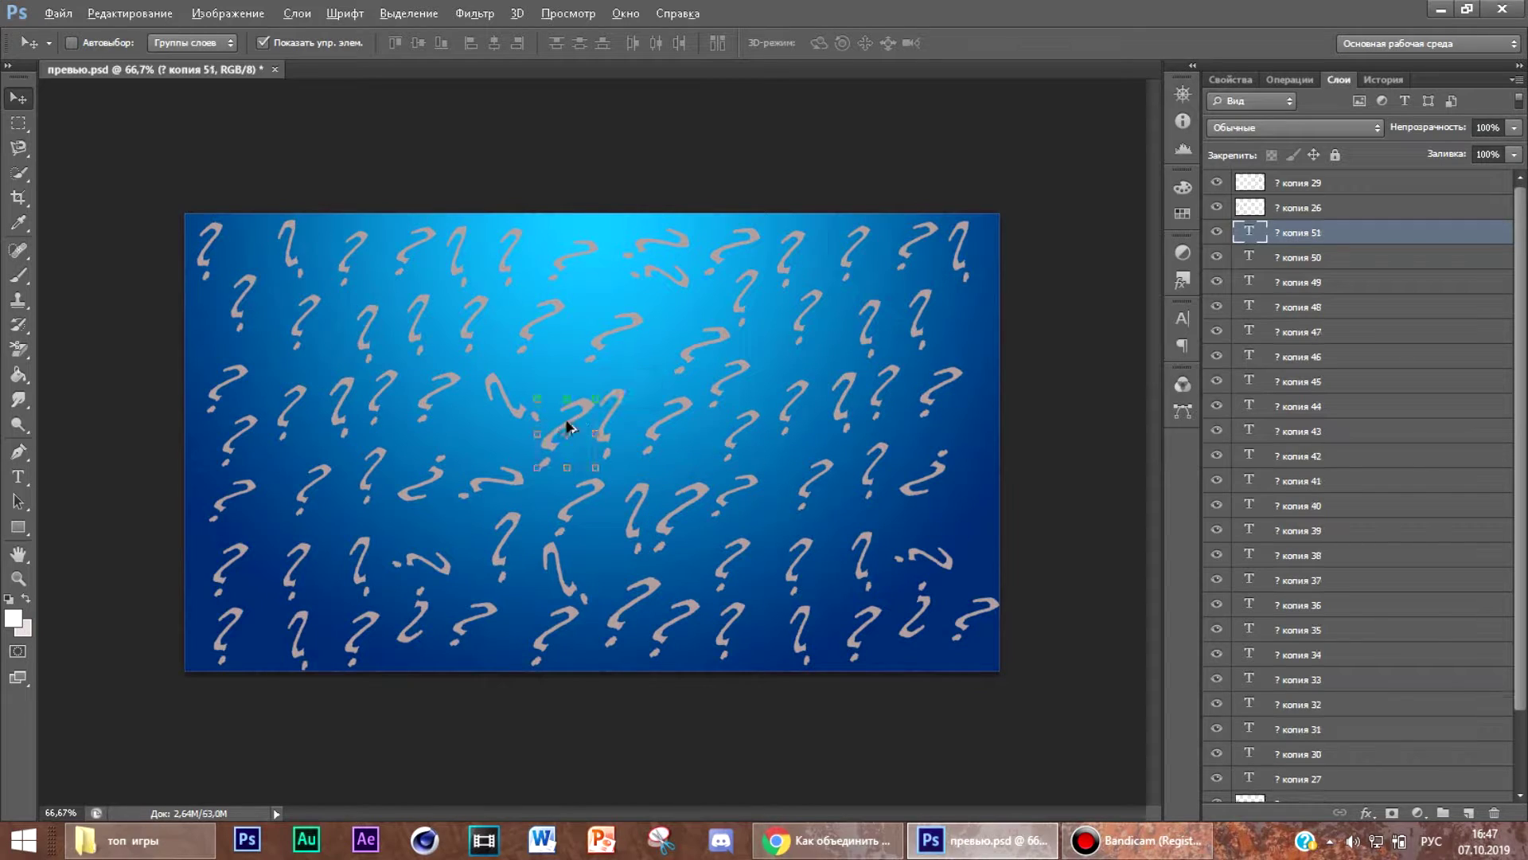
# Step: Switch back to Photoshop, rotate the question mark copy at the canvas's right edge about −17° and apply it
pyautogui.moveTo(1013, 460); pyautogui.dragTo(1026, 452)
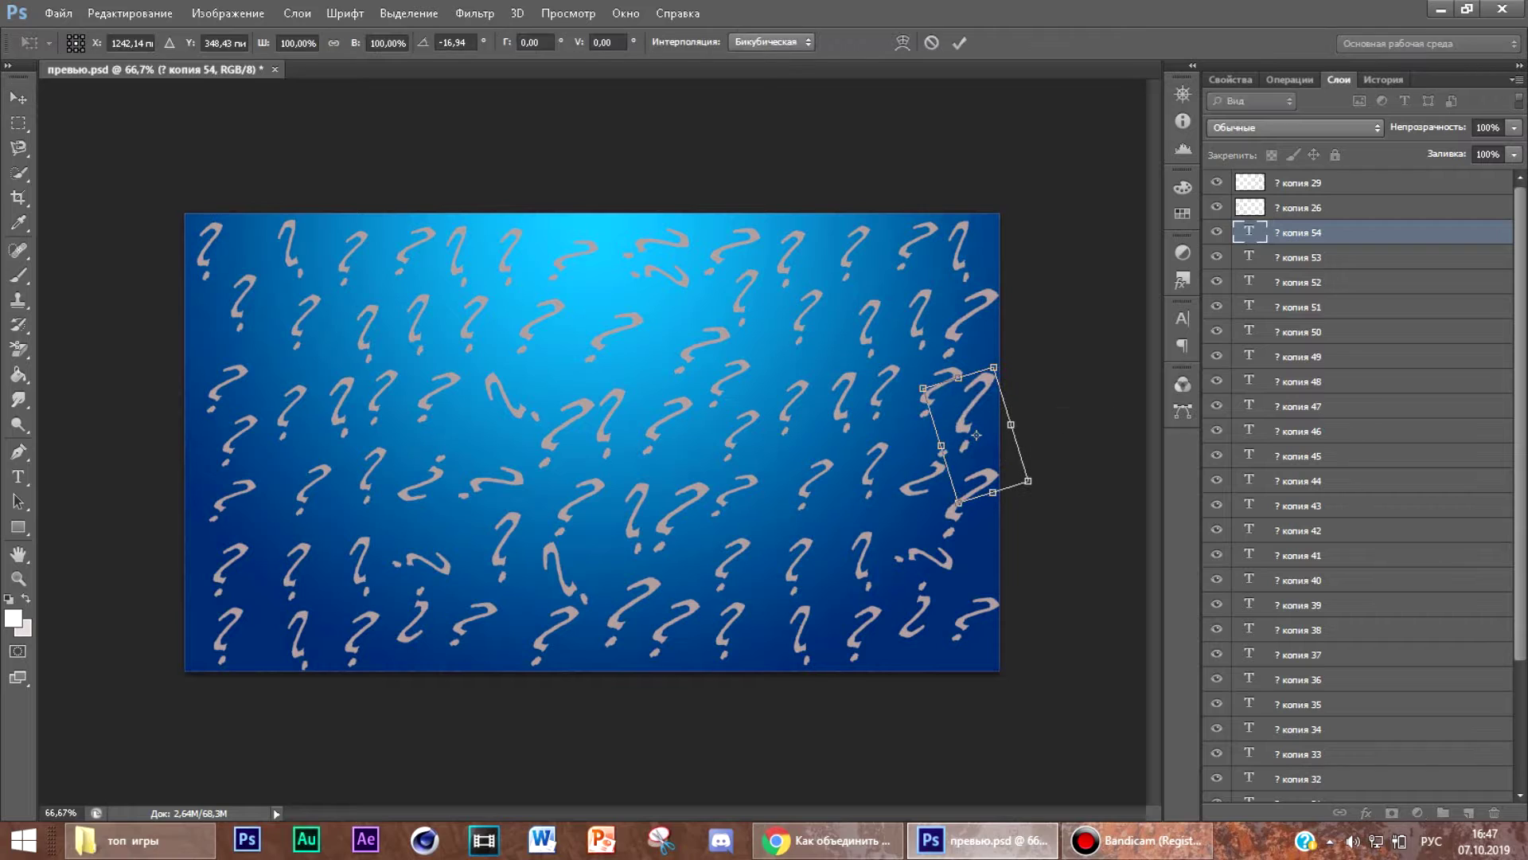
pyautogui.click(18, 98)
pyautogui.press('Return')
# Step: Select all the question mark layers and merge them into a single layer above the blue background
pyautogui.scroll(-3, 1299, 245)
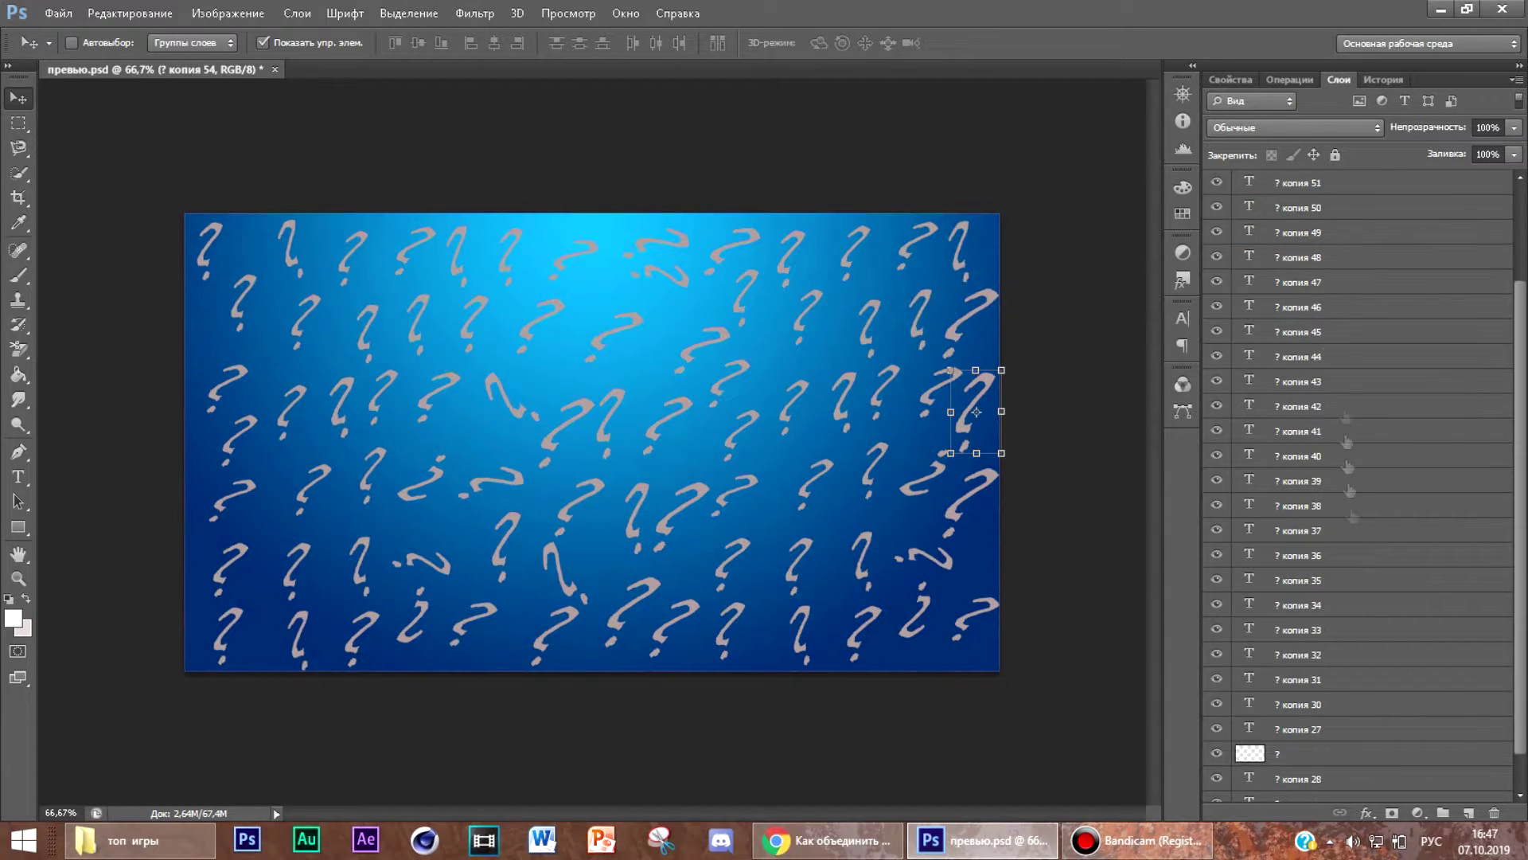
pyautogui.keyDown('ctrl'); pyautogui.click(1309, 705); pyautogui.keyUp('ctrl')
pyautogui.keyDown('ctrl'); pyautogui.click(1311, 680); pyautogui.keyUp('ctrl')
pyautogui.keyDown('ctrl'); pyautogui.click(1314, 631); pyautogui.keyUp('ctrl')
pyautogui.keyDown('ctrl'); pyautogui.click(1317, 556); pyautogui.keyUp('ctrl')
pyautogui.keyDown('ctrl'); pyautogui.click(1318, 481); pyautogui.keyUp('ctrl')
pyautogui.moveTo(1521, 298); pyautogui.dragTo(1520, 199)
pyautogui.keyDown('ctrl'); pyautogui.click(1338, 233); pyautogui.keyUp('ctrl')
pyautogui.keyDown('ctrl'); pyautogui.click(1331, 308); pyautogui.keyUp('ctrl')
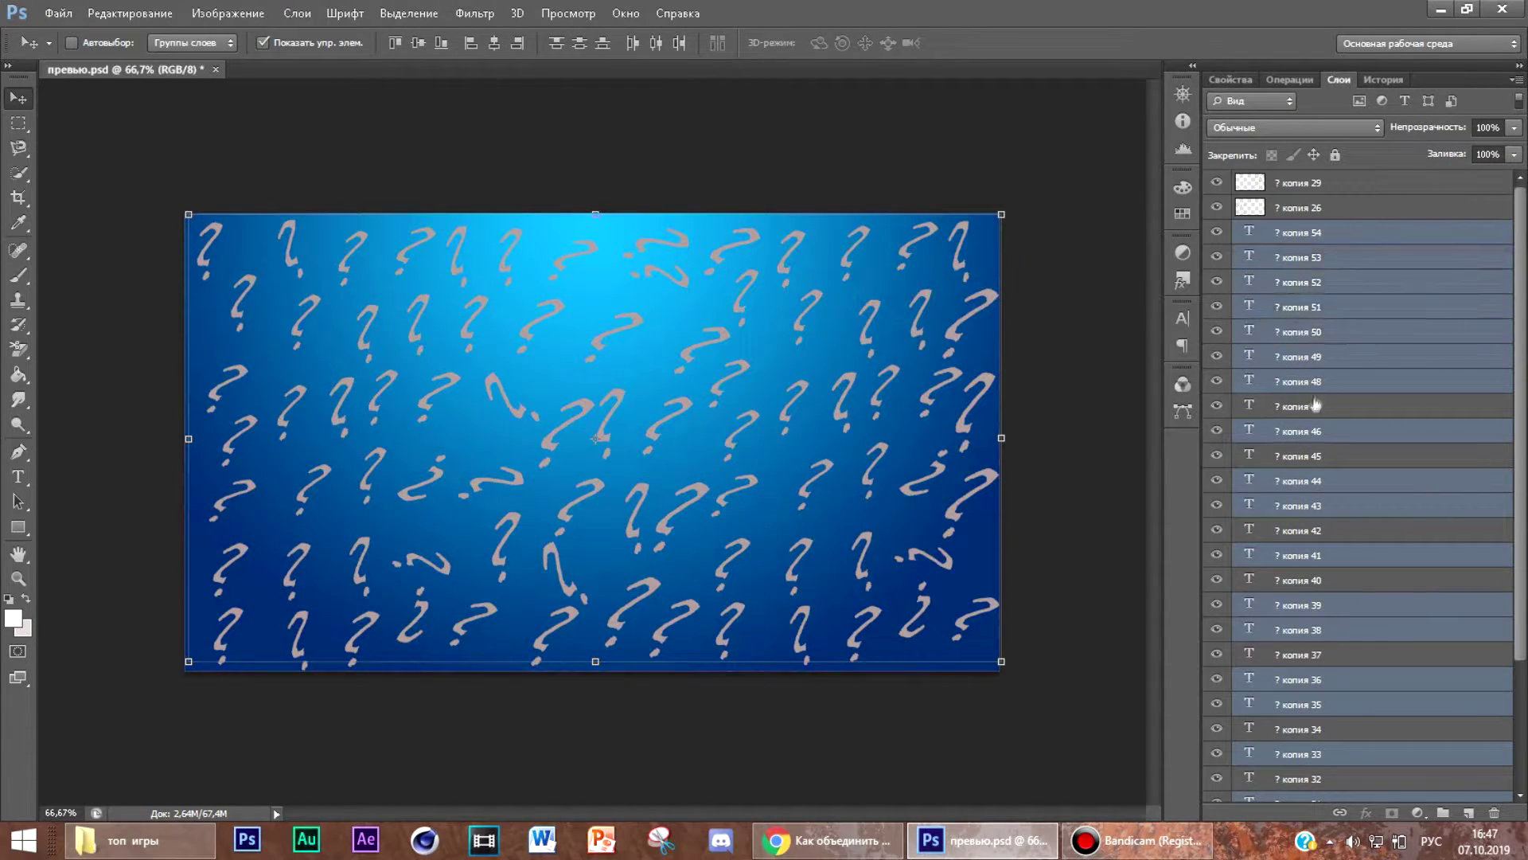
pyautogui.keyDown('ctrl'); pyautogui.click(1315, 406); pyautogui.keyUp('ctrl')
pyautogui.keyDown('ctrl'); pyautogui.click(1317, 456); pyautogui.keyUp('ctrl')
pyautogui.keyDown('ctrl'); pyautogui.click(1320, 531); pyautogui.keyUp('ctrl')
pyautogui.keyDown('ctrl'); pyautogui.click(1321, 581); pyautogui.keyUp('ctrl')
pyautogui.keyDown('ctrl'); pyautogui.click(1324, 658); pyautogui.keyUp('ctrl')
pyautogui.keyDown('ctrl'); pyautogui.click(1327, 778); pyautogui.keyUp('ctrl')
pyautogui.keyDown('ctrl'); pyautogui.click(1328, 730); pyautogui.keyUp('ctrl')
pyautogui.scroll(-4, 1333, 733)
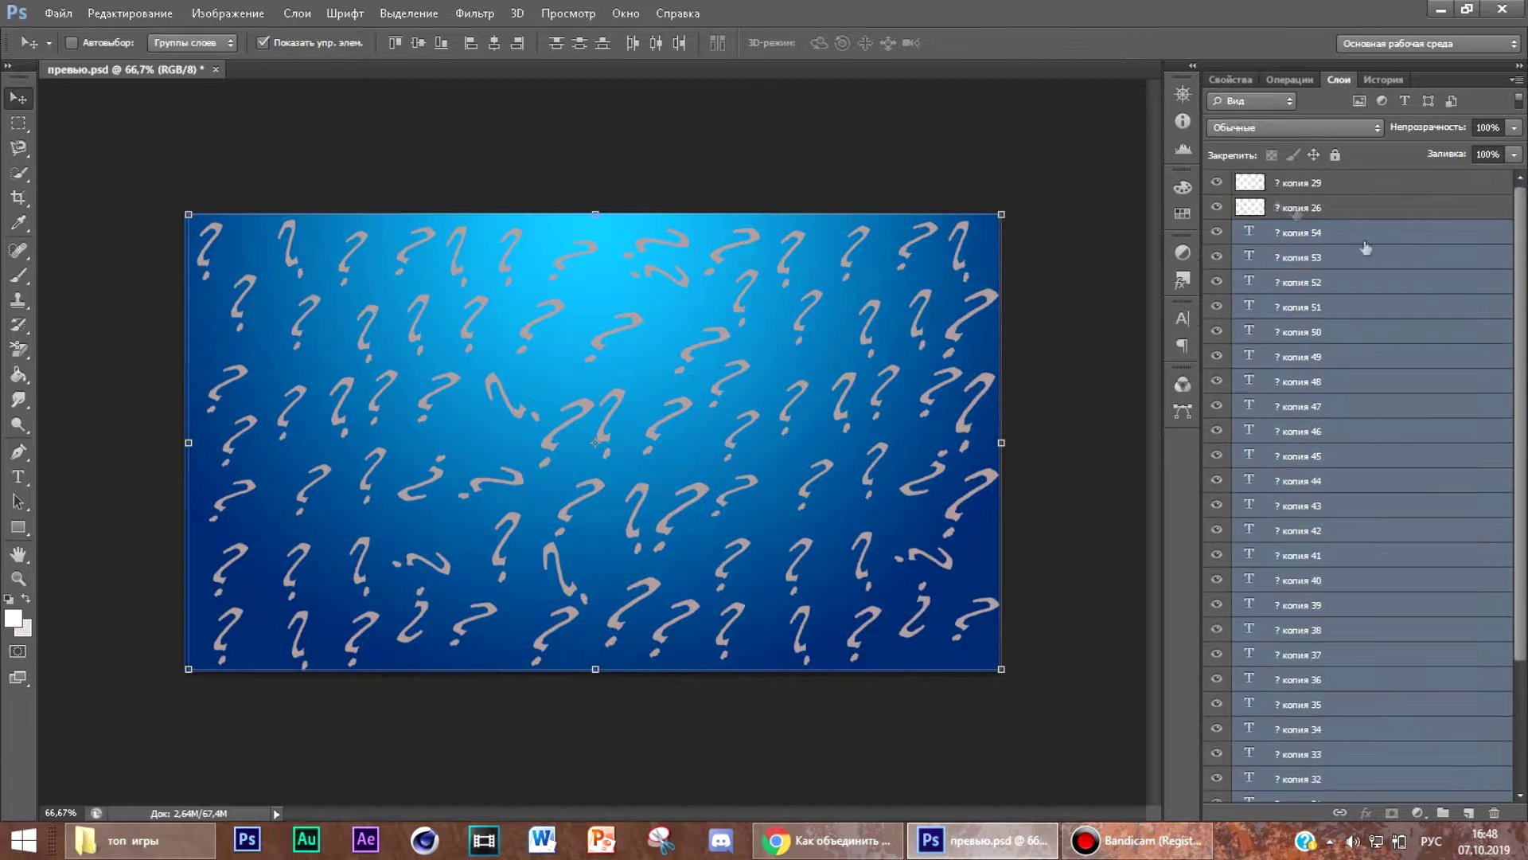
pyautogui.keyDown('ctrl'); pyautogui.click(1345, 208); pyautogui.keyUp('ctrl')
pyautogui.hotkey('ctrl', 'e')
pyautogui.moveTo(1518, 155)
pyautogui.mouseDown()
pyautogui.moveTo(1316, 151)
pyautogui.moveTo(1511, 159)
pyautogui.mouseUp()
pyautogui.click(1385, 350)
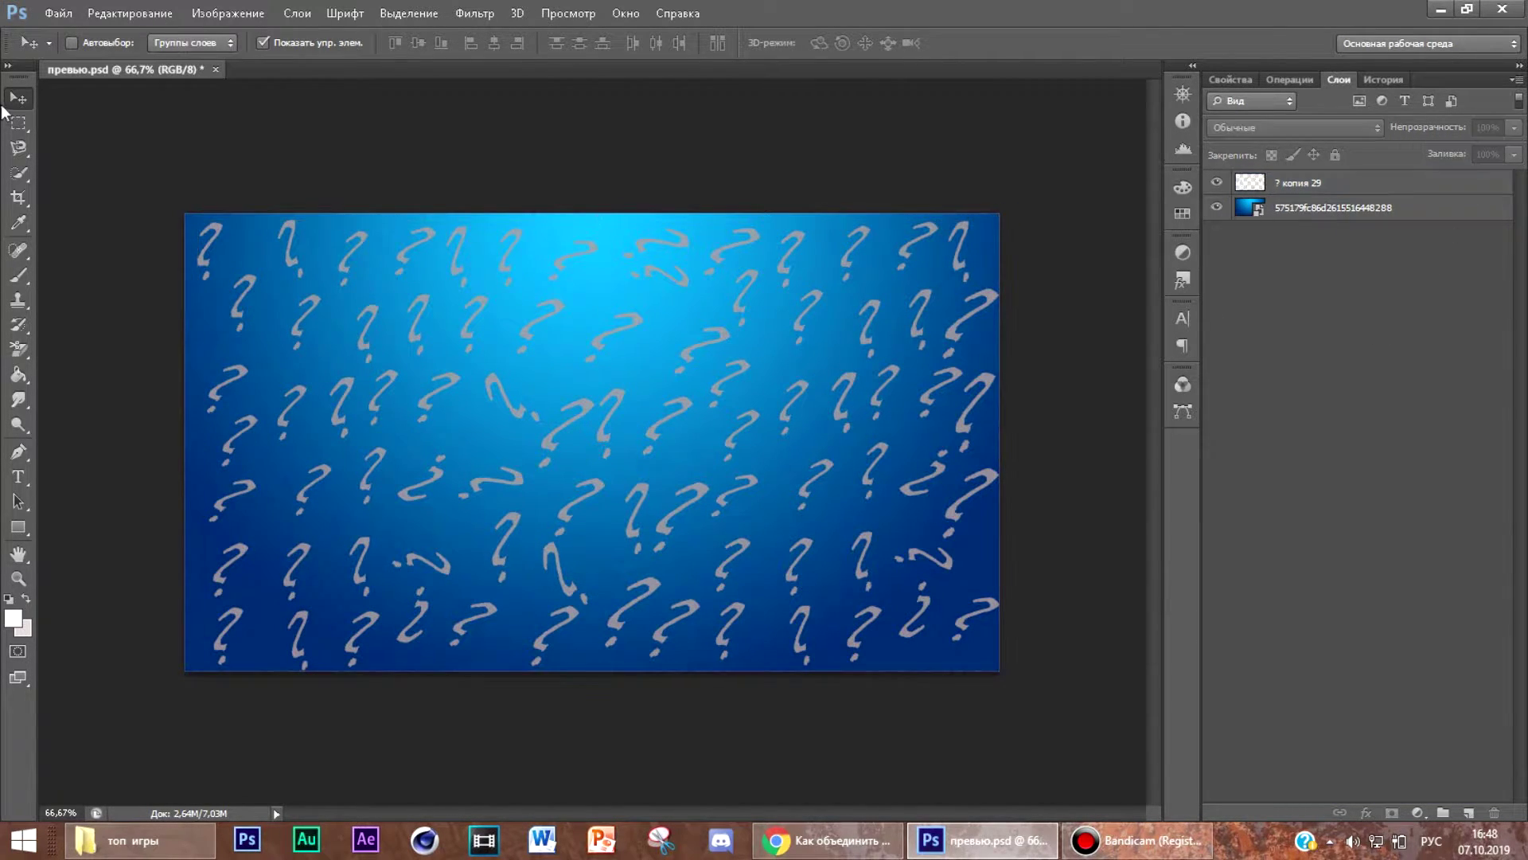
# Step: Place the лицо portrait in превью.psd and enlarge it to about 19% × 18%, anchored in the canvas's lower-right corner
pyautogui.click(1469, 10)
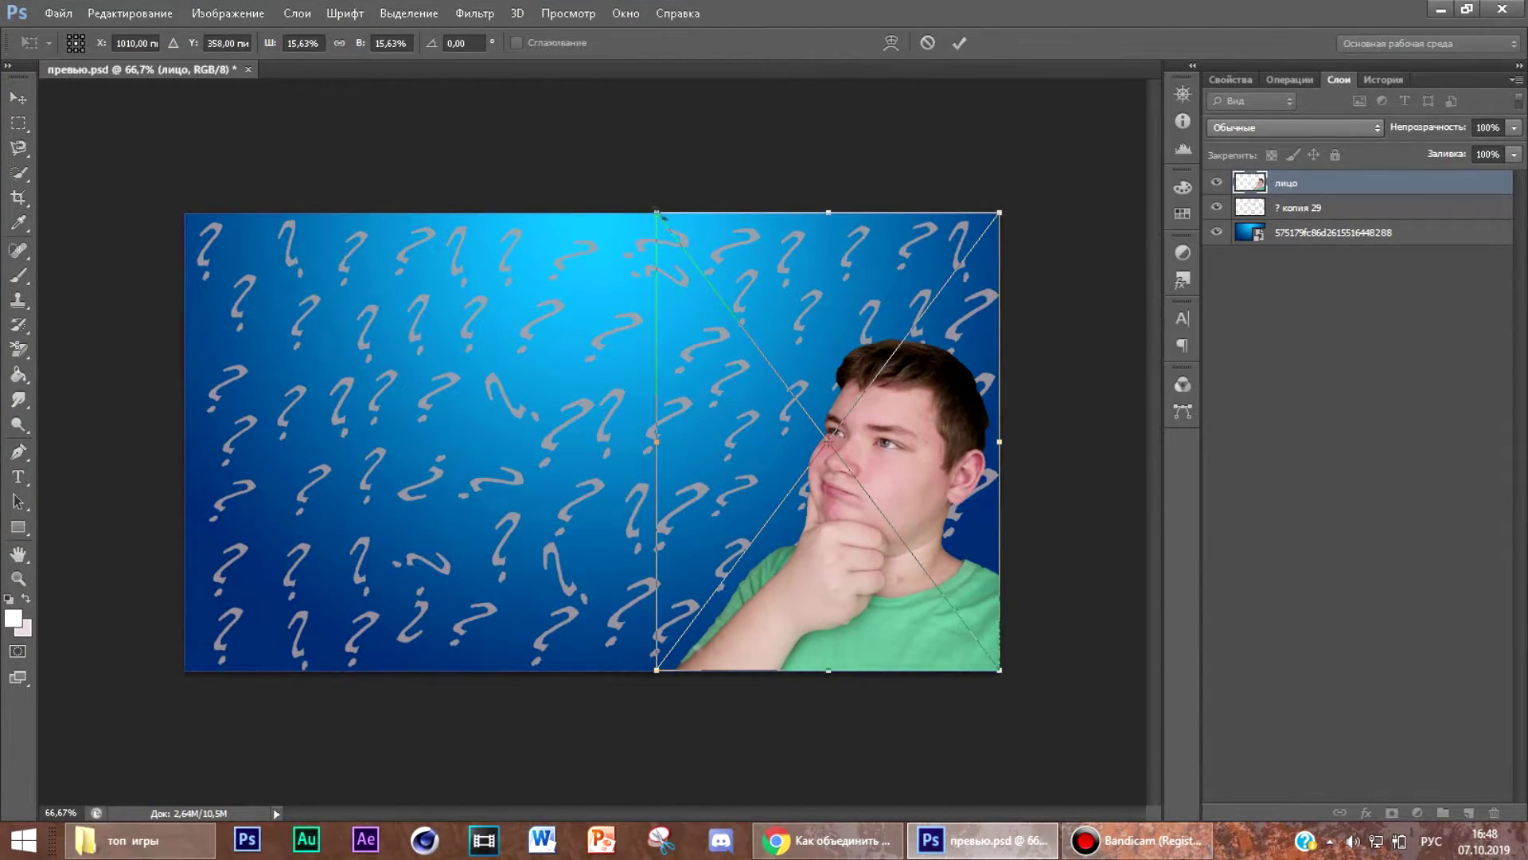
pyautogui.moveTo(648, 212); pyautogui.dragTo(595, 149)
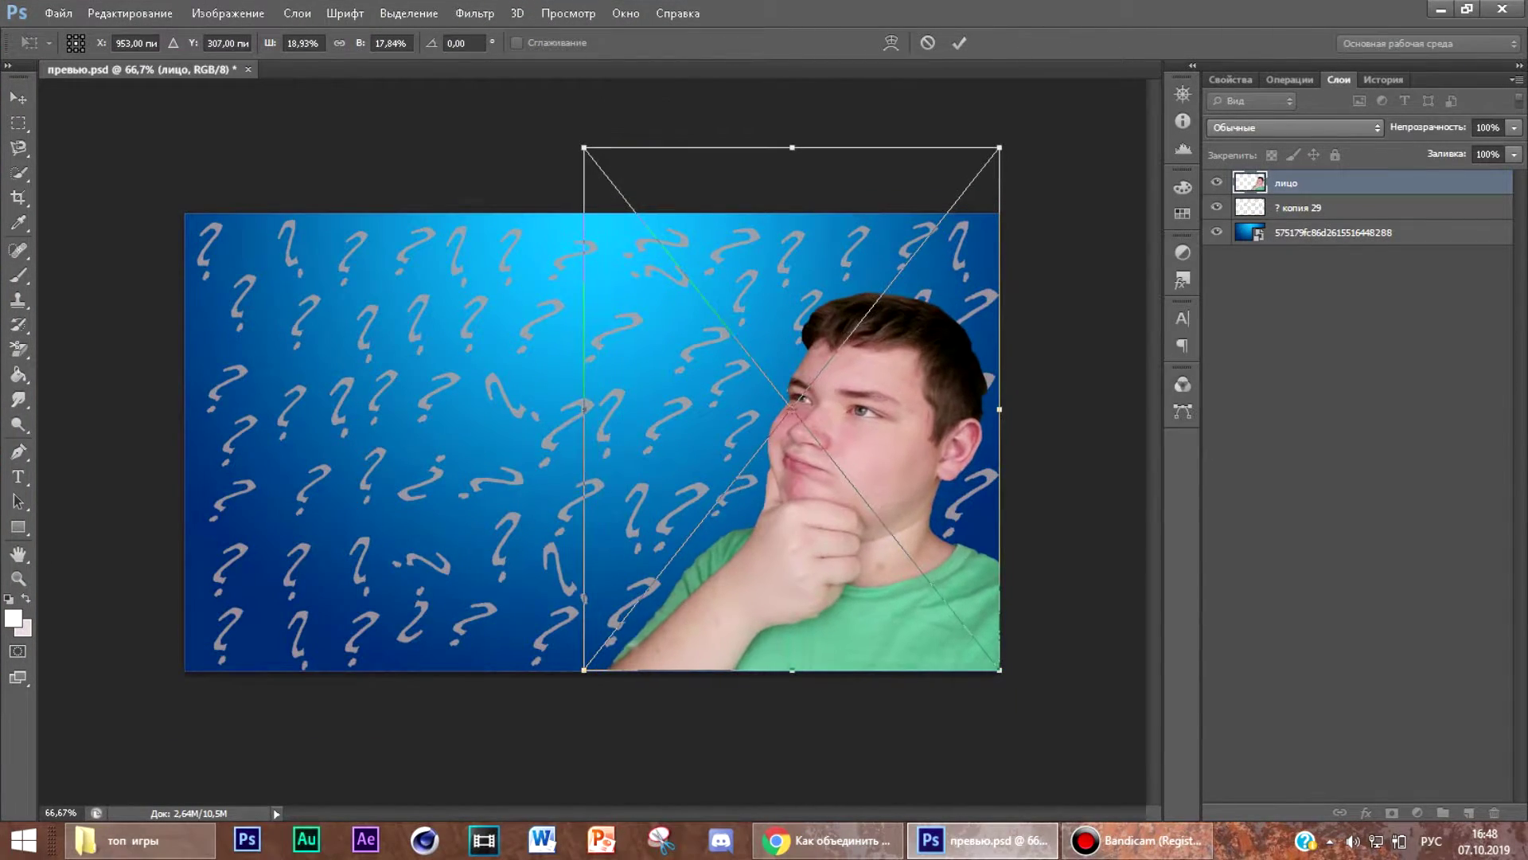
pyautogui.press('Return')
# Step: Add a drop shadow to the лицо layer with 100% opacity and a 5 px offset
pyautogui.rightClick(1308, 184)
pyautogui.click(1115, 94)
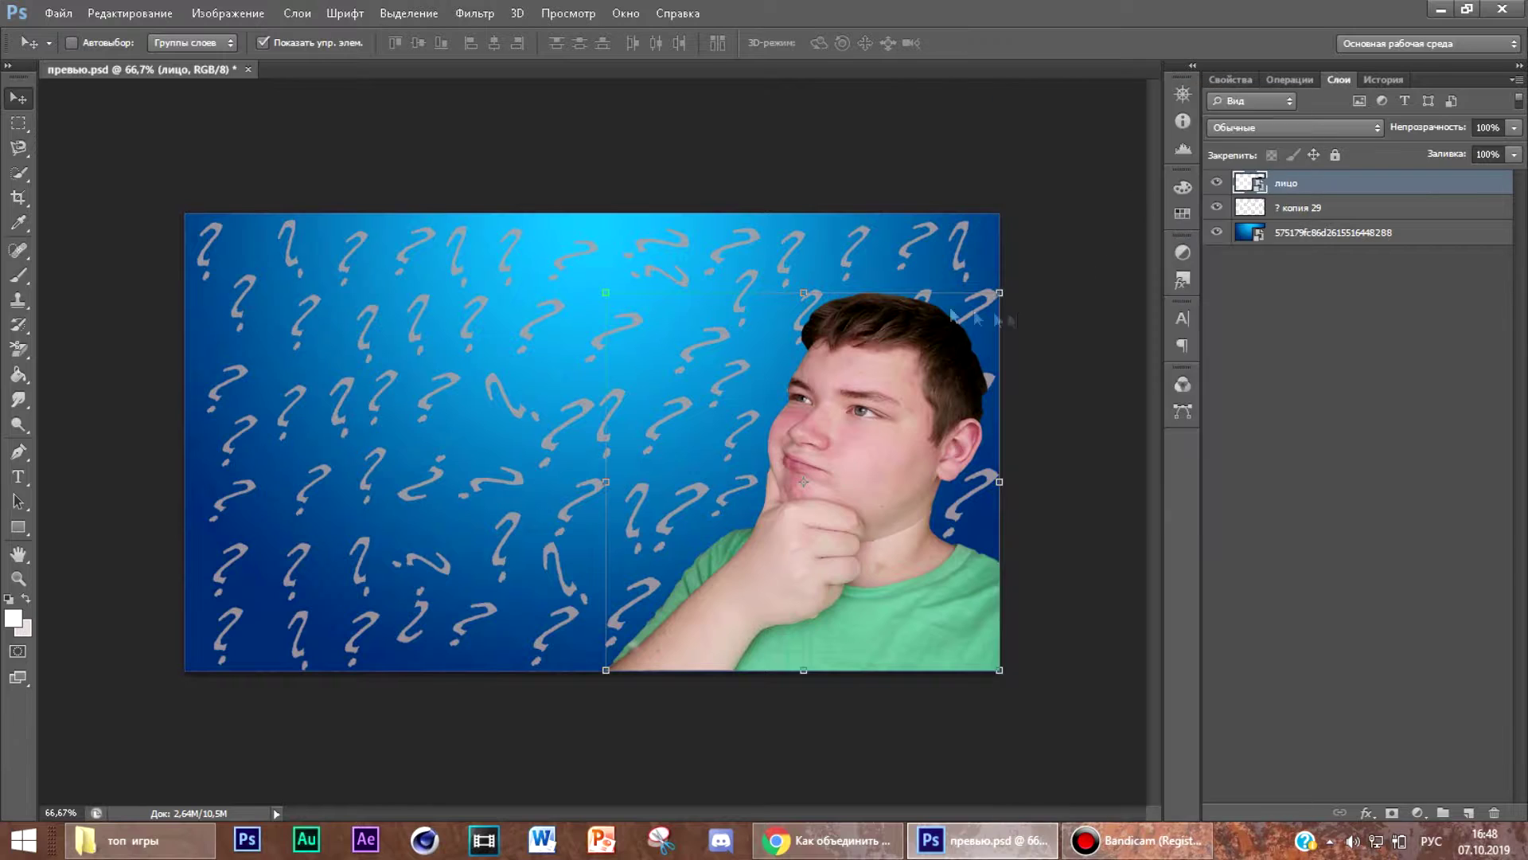
pyautogui.moveTo(860, 80); pyautogui.dragTo(1176, 130)
pyautogui.click(1065, 448)
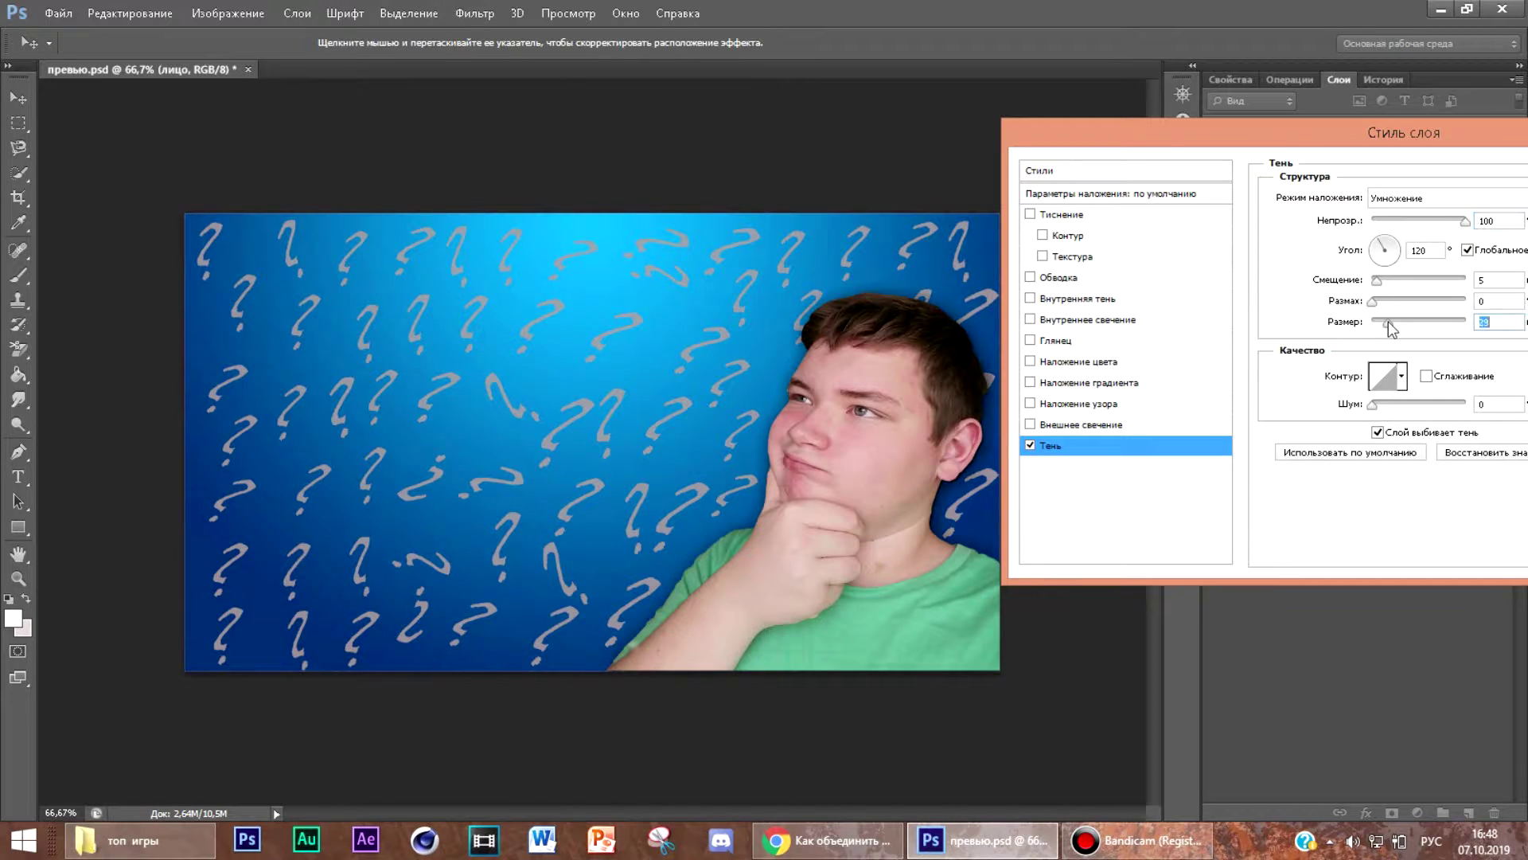
# Step: Recolour the portrait's drop shadow red, set its size to 40 px and keep a small spread
pyautogui.moveTo(1401, 132); pyautogui.dragTo(1165, 93)
pyautogui.click(1345, 160)
pyautogui.moveTo(1130, 320); pyautogui.dragTo(1129, 374)
pyautogui.click(1105, 195)
pyautogui.moveTo(1131, 269); pyautogui.dragTo(1131, 197)
pyautogui.click(1311, 185)
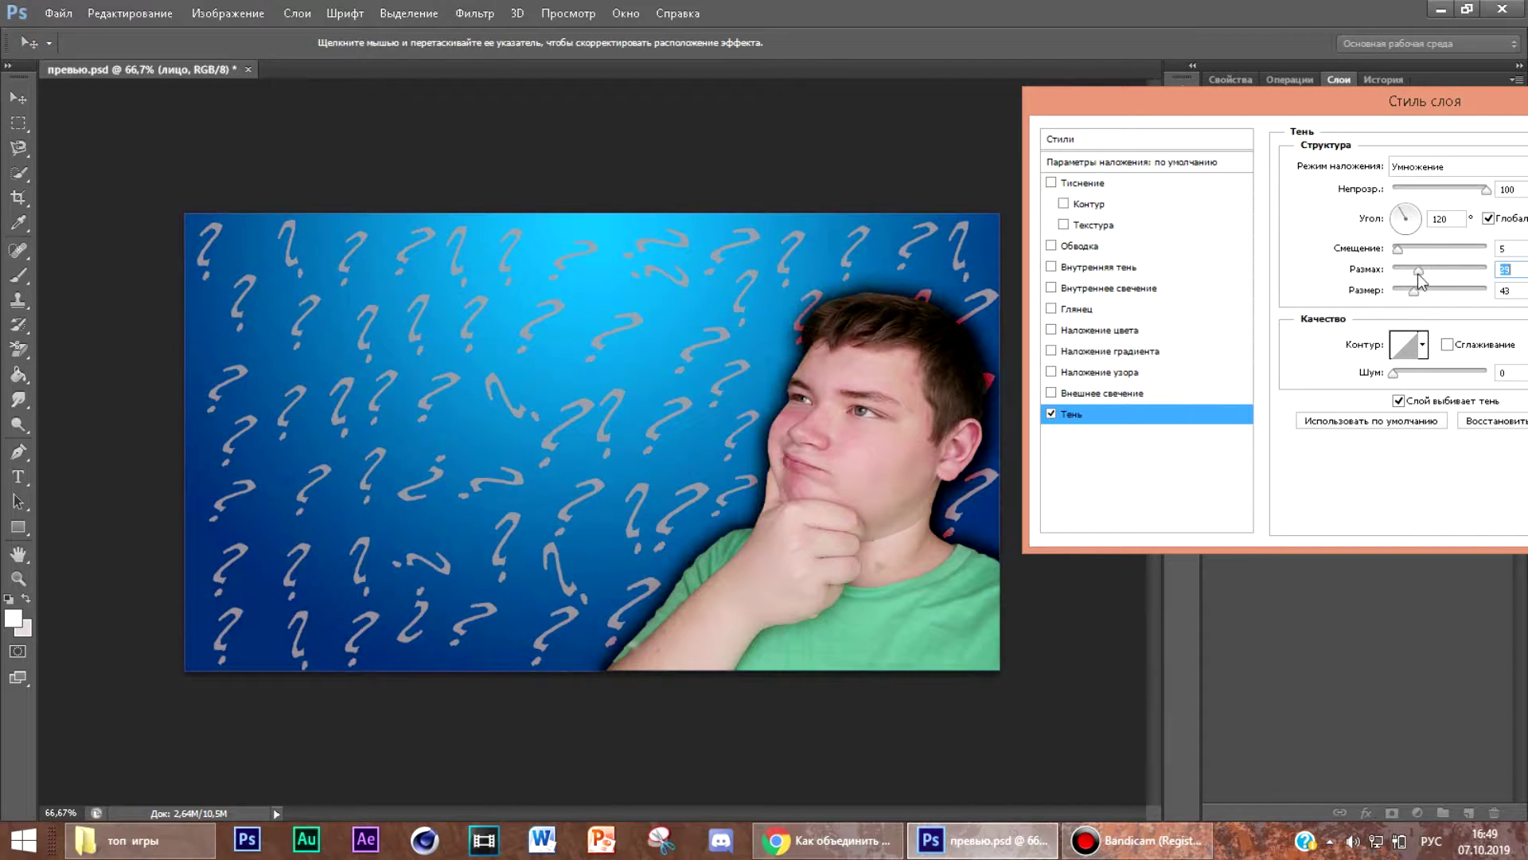
pyautogui.moveTo(1417, 274); pyautogui.dragTo(1402, 270)
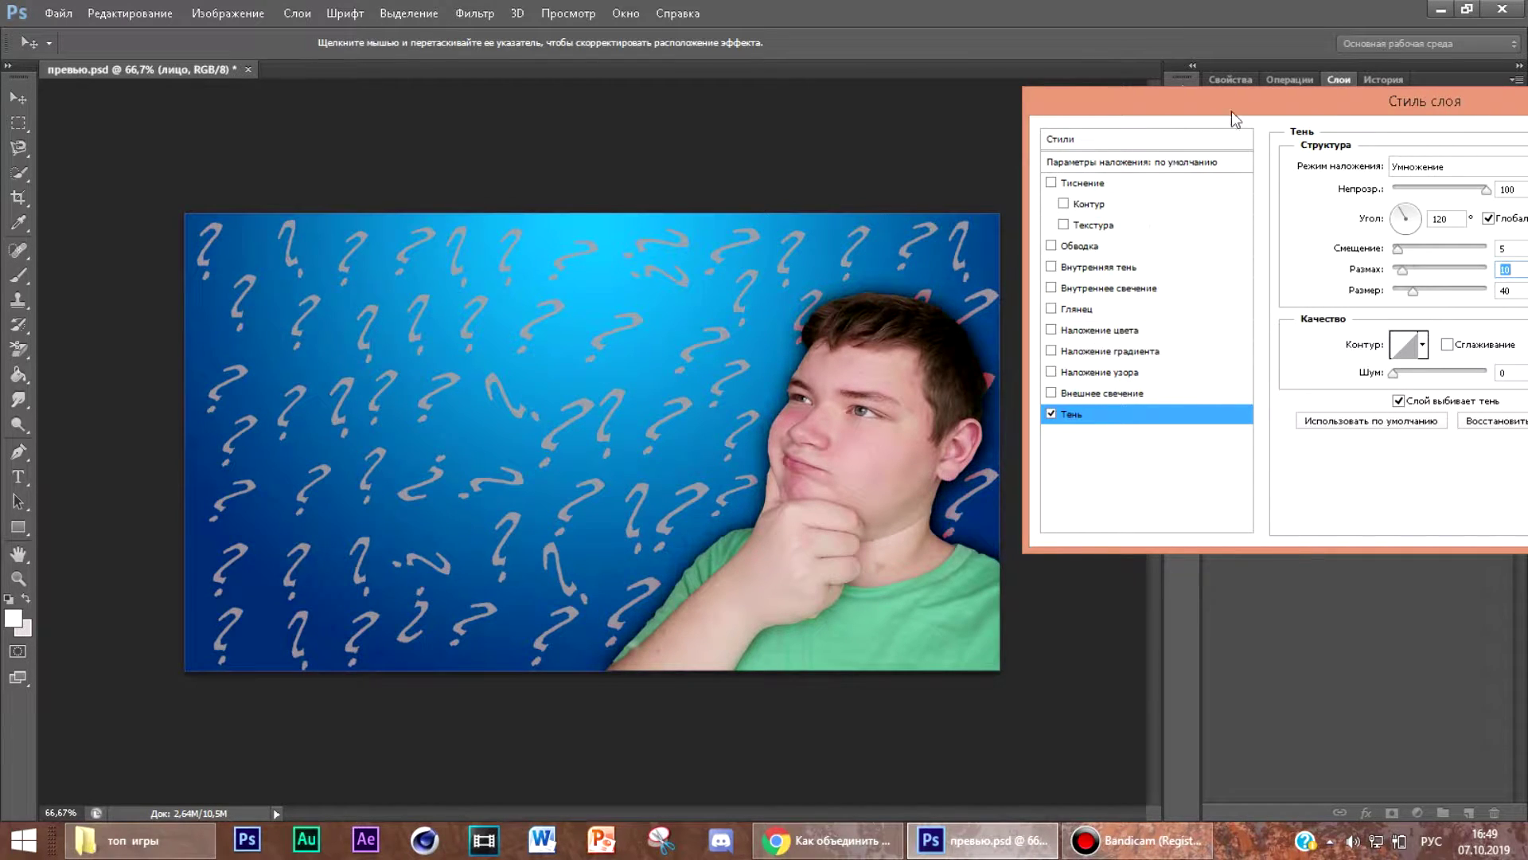
# Step: Try a white inner glow around the portrait's edges
pyautogui.click(1052, 392)
pyautogui.click(1052, 393)
pyautogui.click(1051, 287)
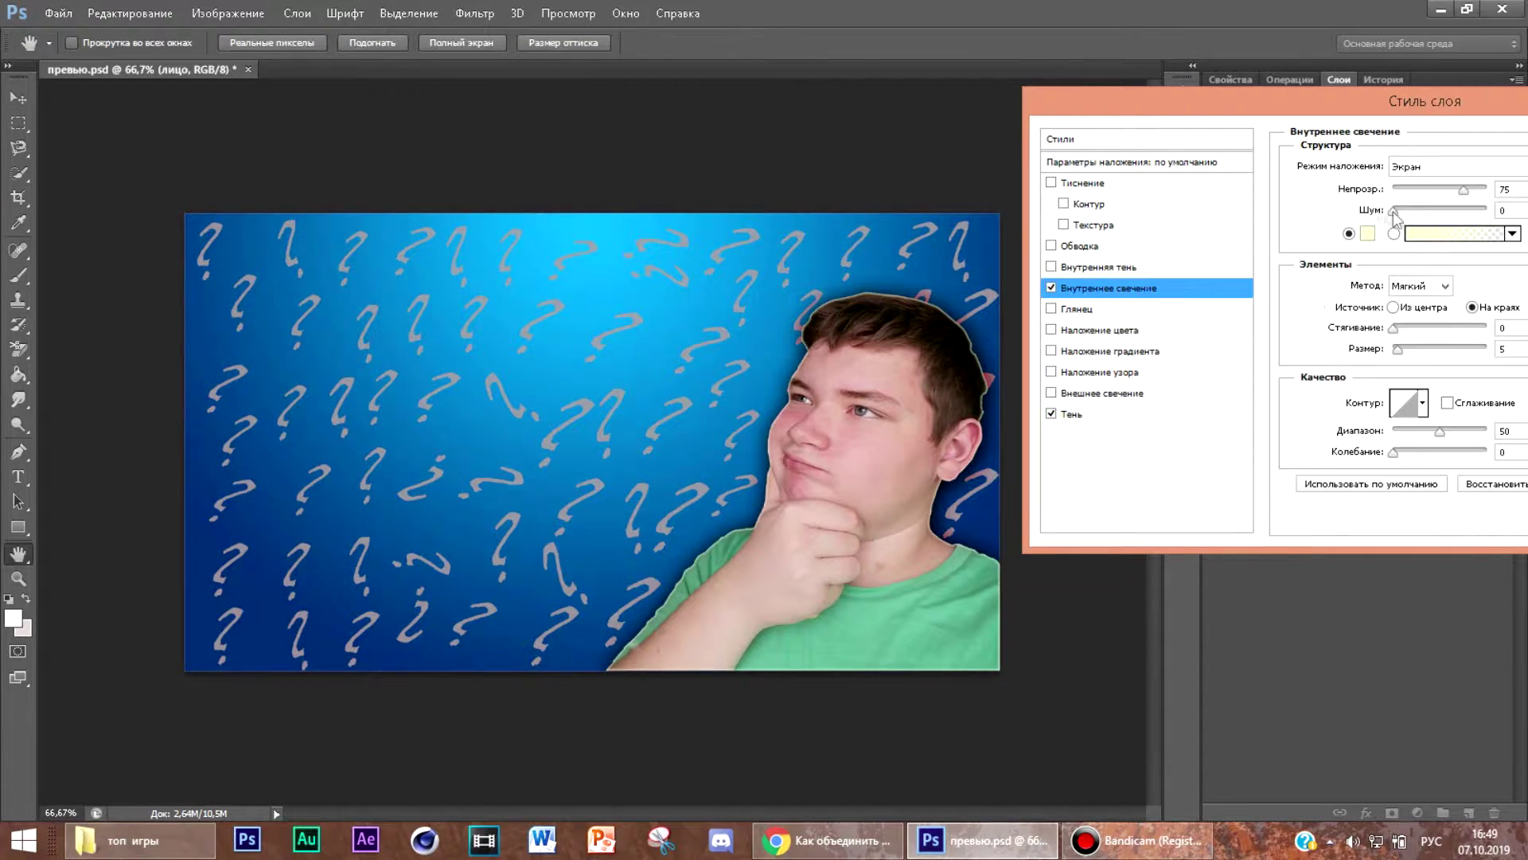
pyautogui.click(1368, 233)
pyautogui.click(864, 197)
pyautogui.click(1310, 184)
pyautogui.moveTo(1398, 350); pyautogui.dragTo(1414, 347)
pyautogui.click(1052, 288)
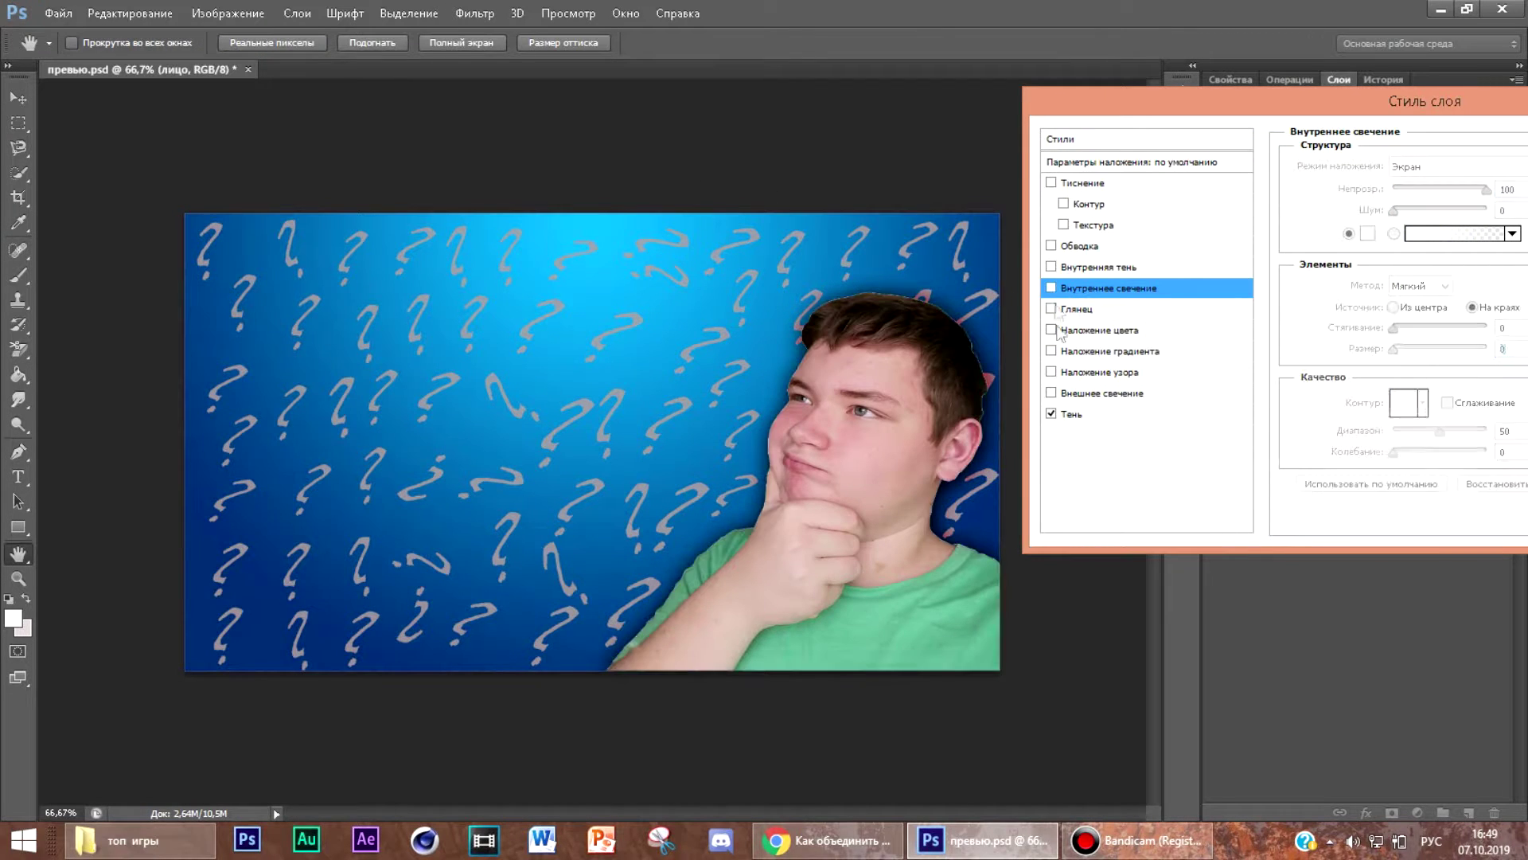
# Step: Replace the trial inner glow with a cyan outer glow around the portrait, sized 13 px, and apply the layer style
pyautogui.click(1071, 393)
pyautogui.click(1368, 233)
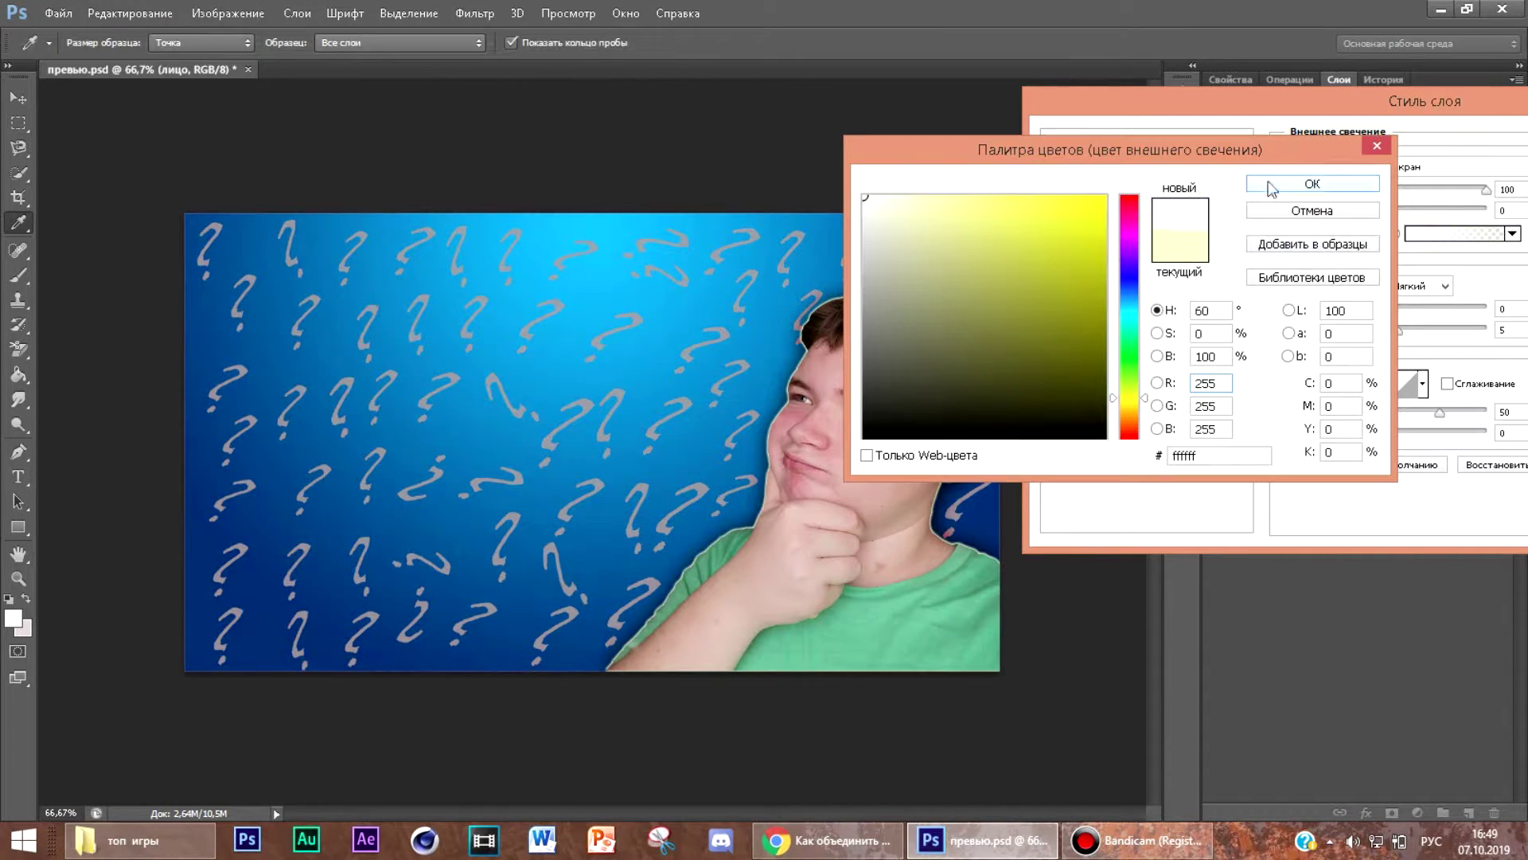
pyautogui.click(1130, 316)
pyautogui.click(1014, 198)
pyautogui.click(1311, 184)
pyautogui.moveTo(1400, 331); pyautogui.dragTo(1407, 332)
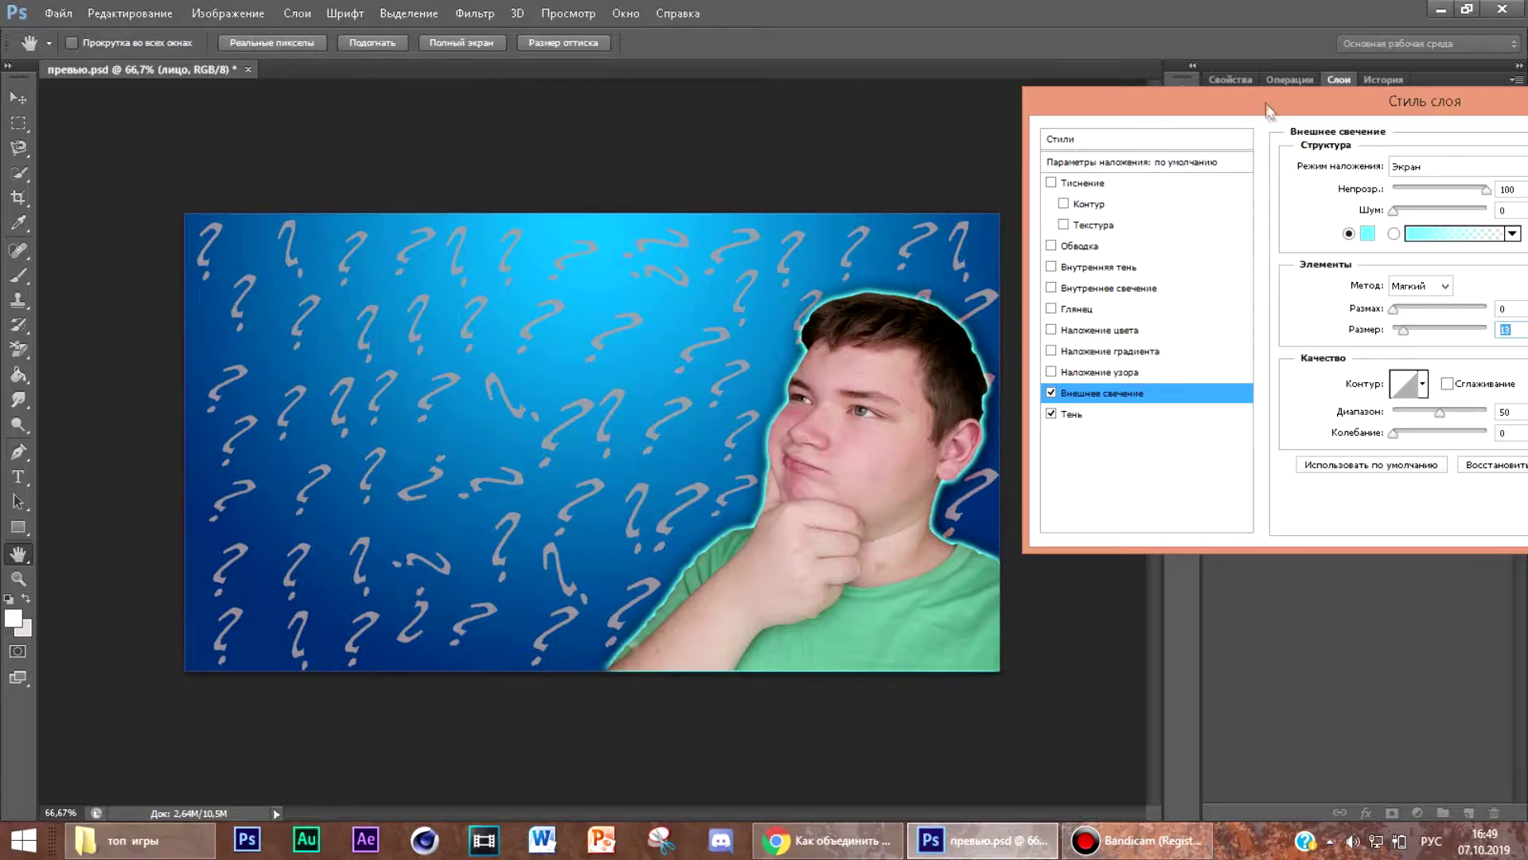
pyautogui.moveTo(1269, 112); pyautogui.dragTo(876, 116)
pyautogui.press('Return')
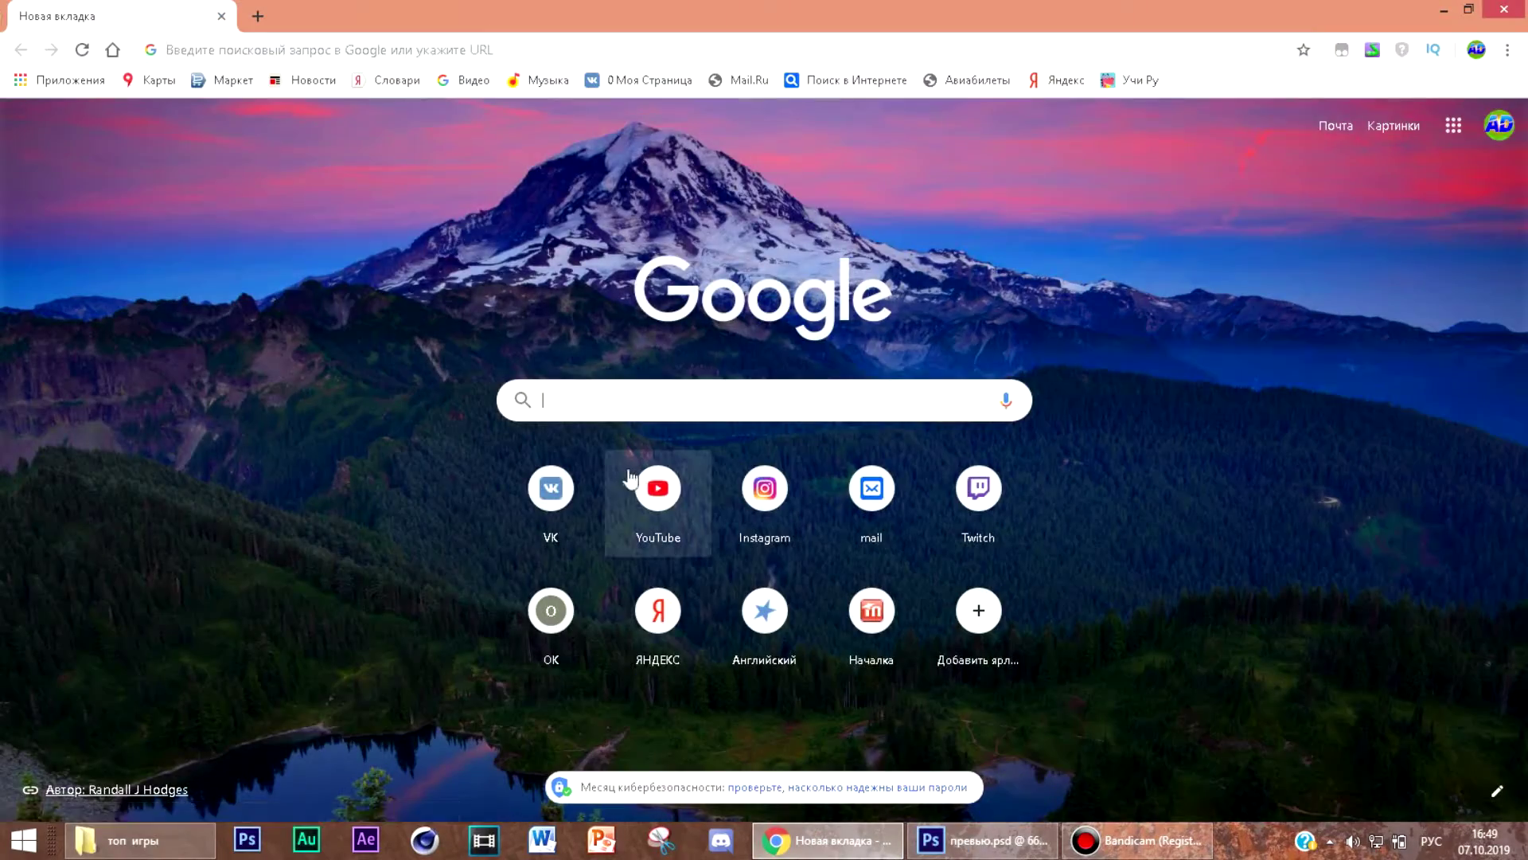
# Step: Switch to Chrome and search Google Images for "диалог пнг"
pyautogui.write('диалог пнг')
pyautogui.press('Return')
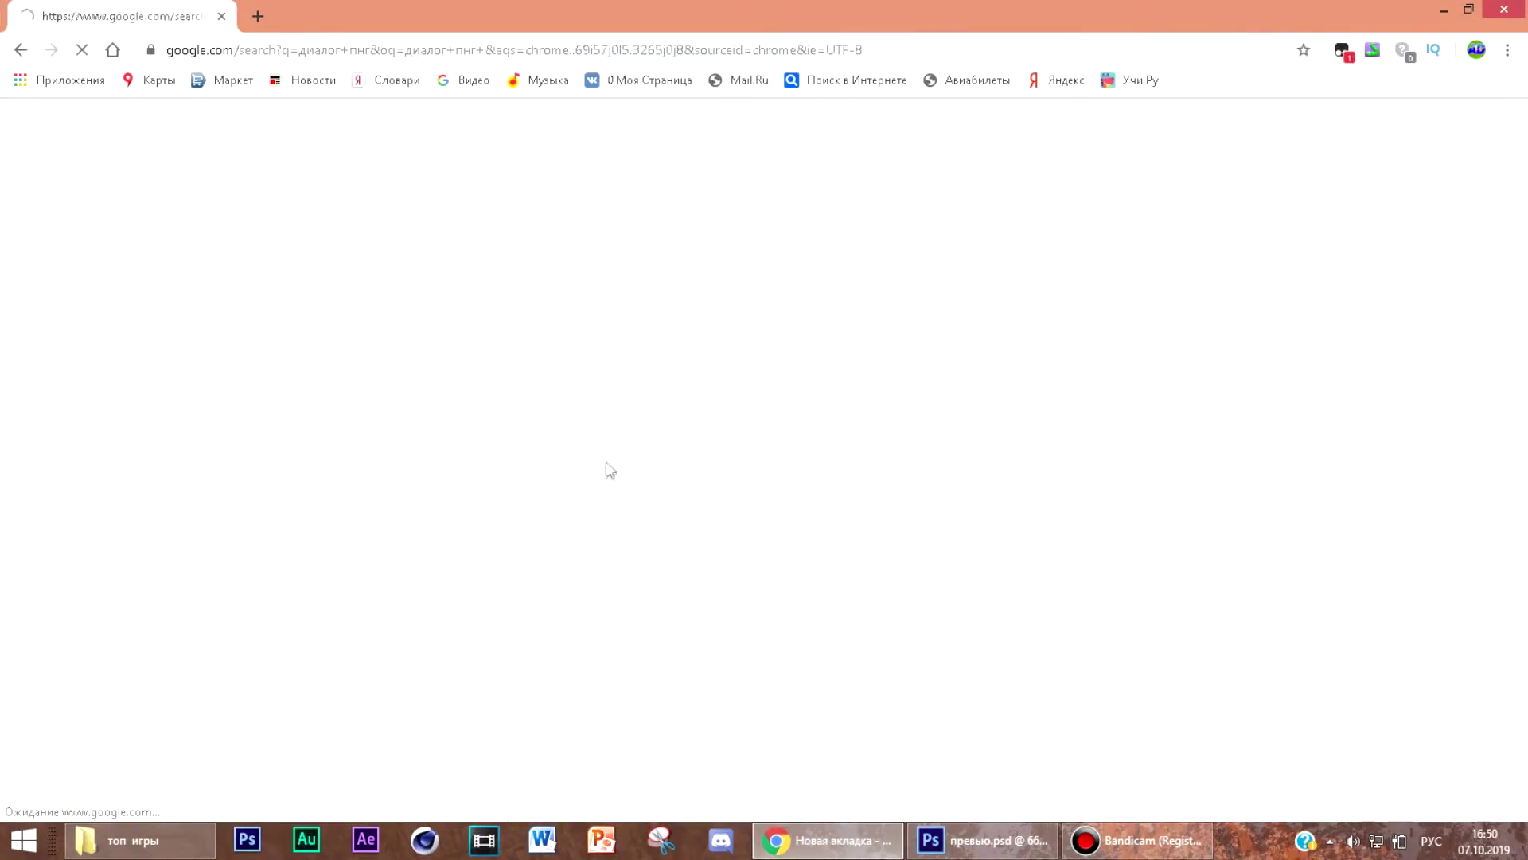
pyautogui.click(810, 506)
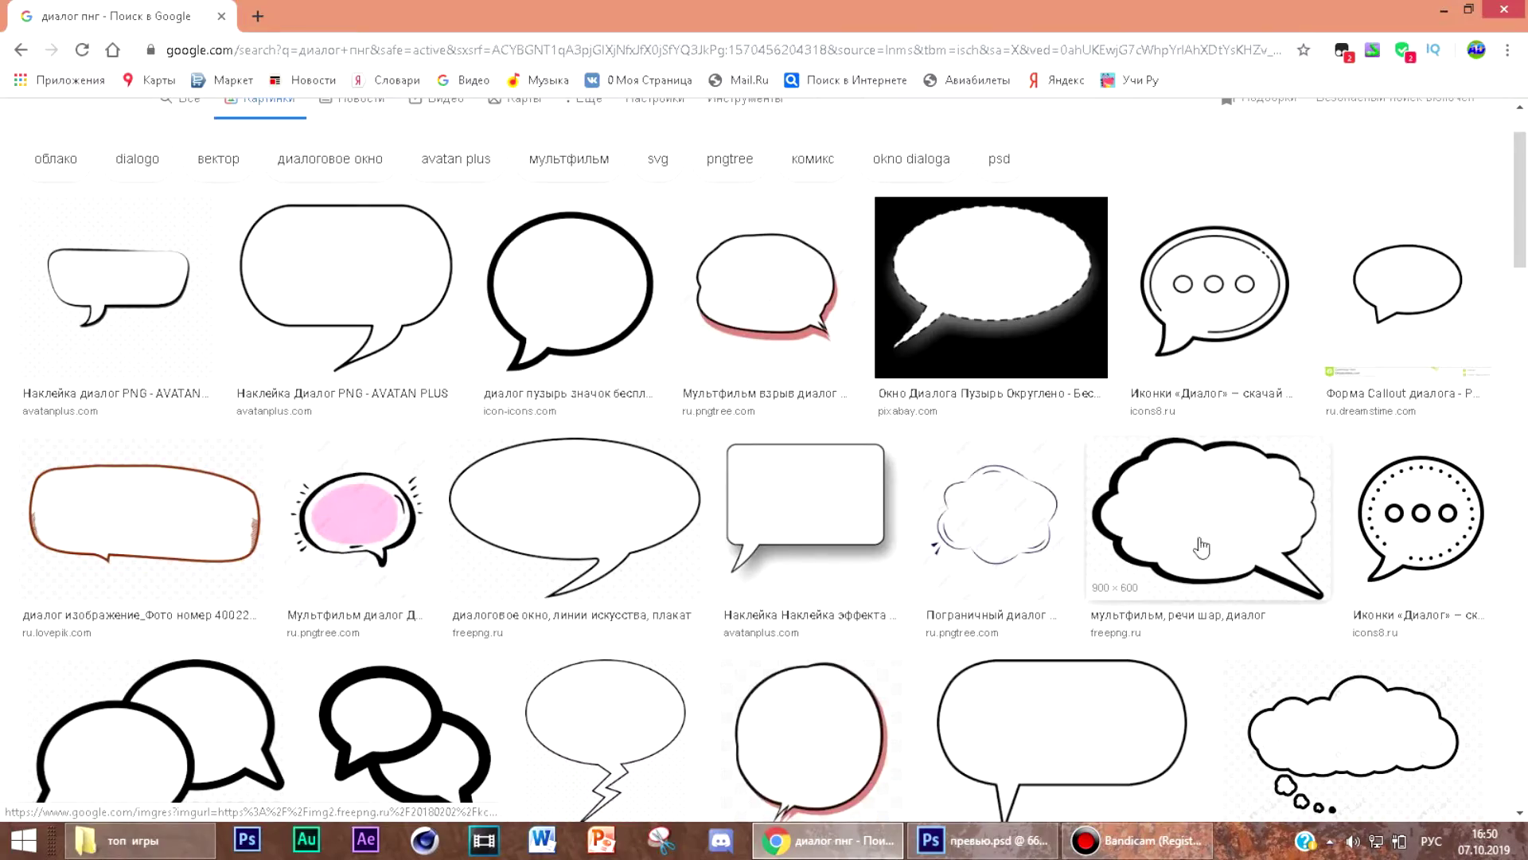
# Step: Examine the speech-bubble image results and preview several candidates
pyautogui.scroll(-2, 1202, 548)
pyautogui.click(1064, 597)
pyautogui.rightClick(1161, 245)
pyautogui.click(1078, 334)
pyautogui.scroll(8, 314, 495)
pyautogui.click(375, 319)
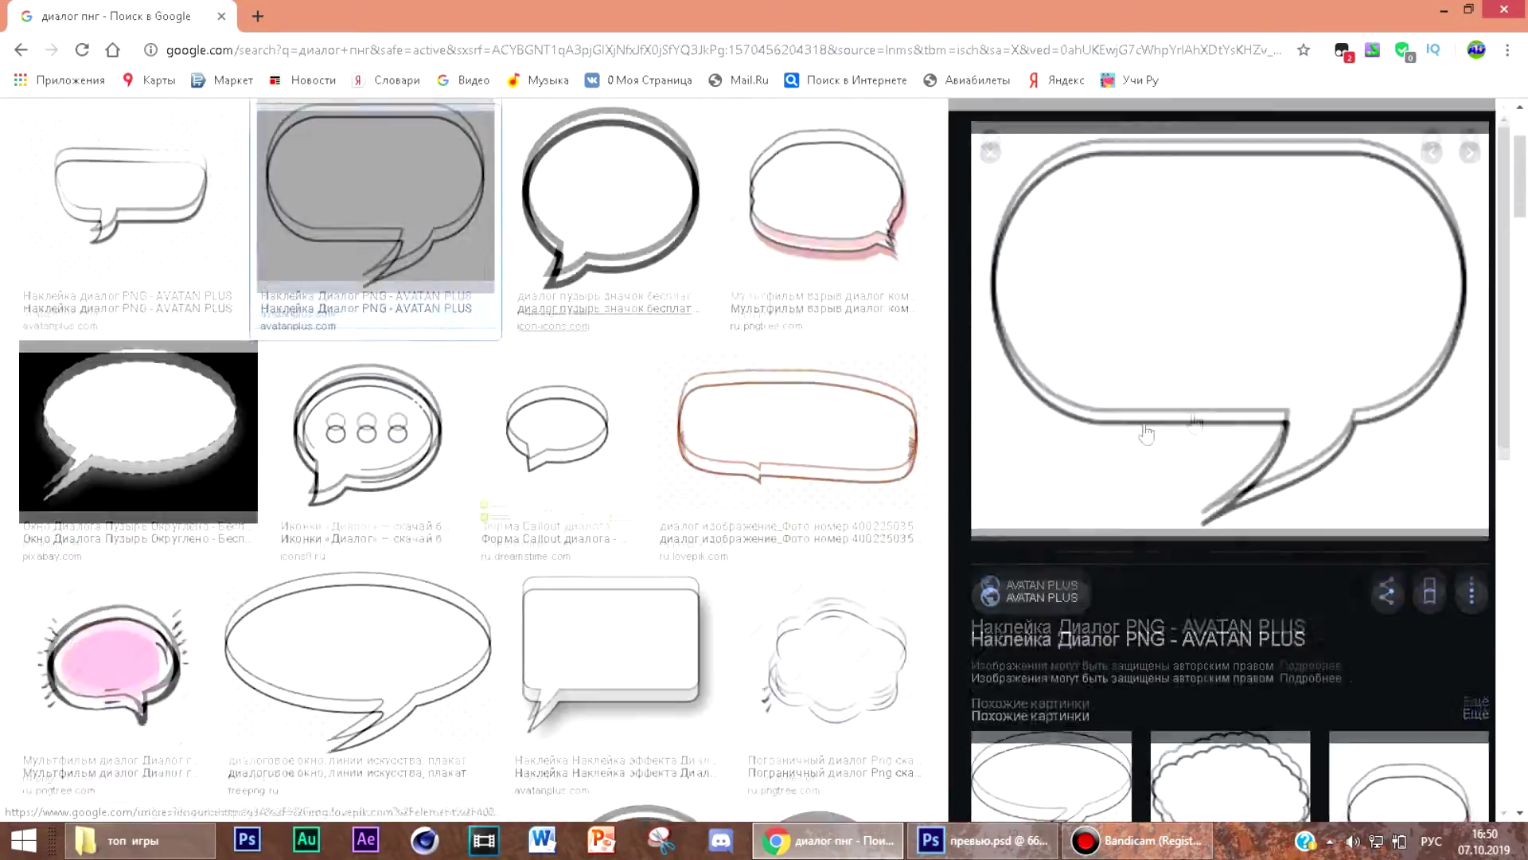
pyautogui.scroll(-7, 676, 528)
pyautogui.click(597, 478)
pyautogui.scroll(-3, 806, 420)
pyautogui.click(807, 419)
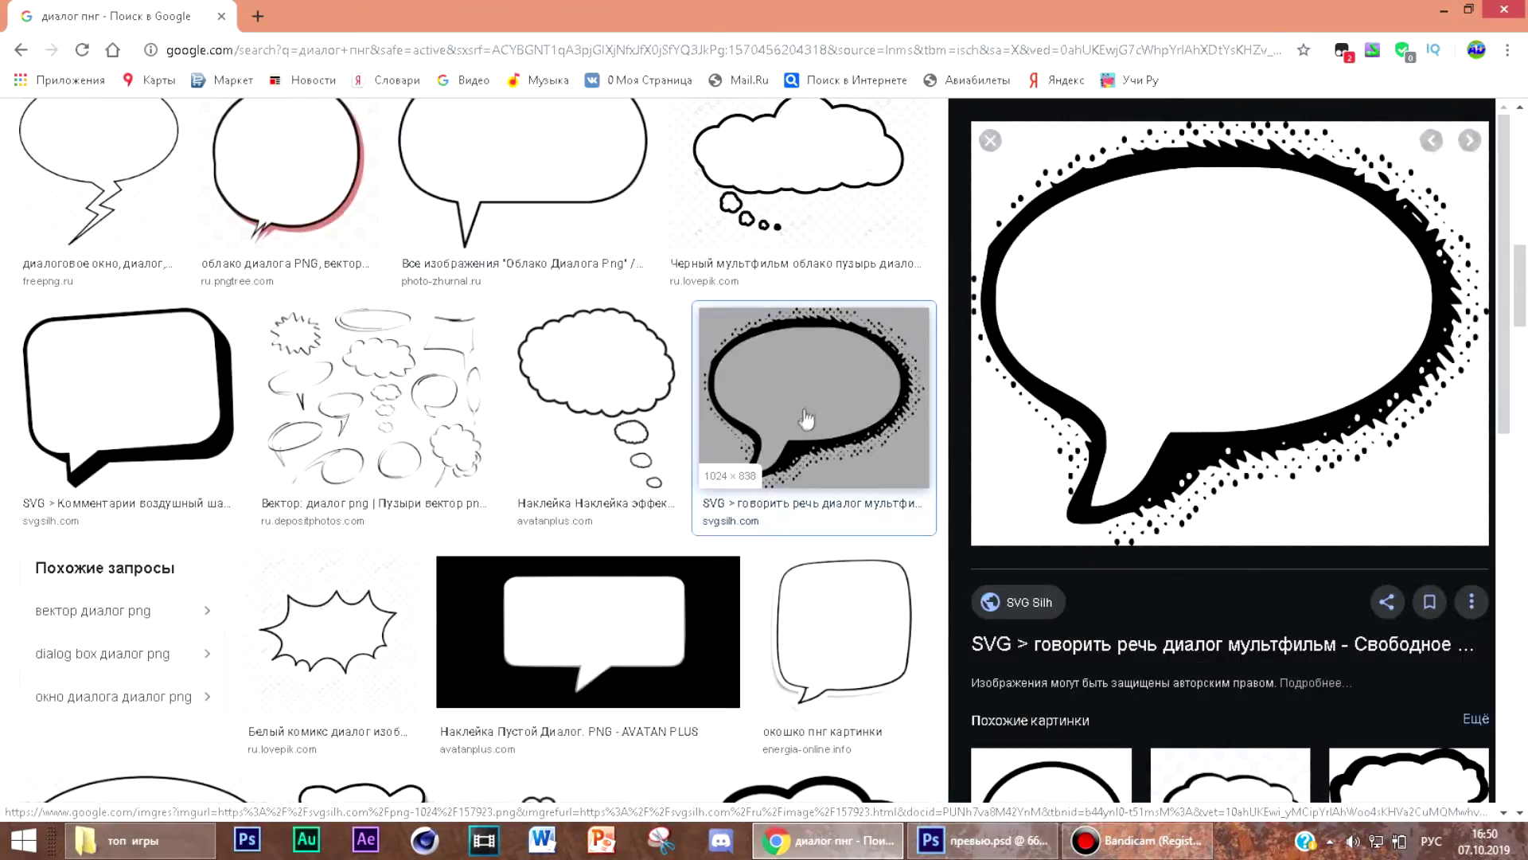
pyautogui.scroll(-4, 806, 420)
pyautogui.click(754, 478)
# Step: Save the thin-outlined oval speech bubble from freepng.ru to the desktop as images.png
pyautogui.click(148, 470)
pyautogui.rightClick(1156, 297)
pyautogui.click(1234, 451)
pyautogui.doubleClick(259, 283)
pyautogui.click(594, 427)
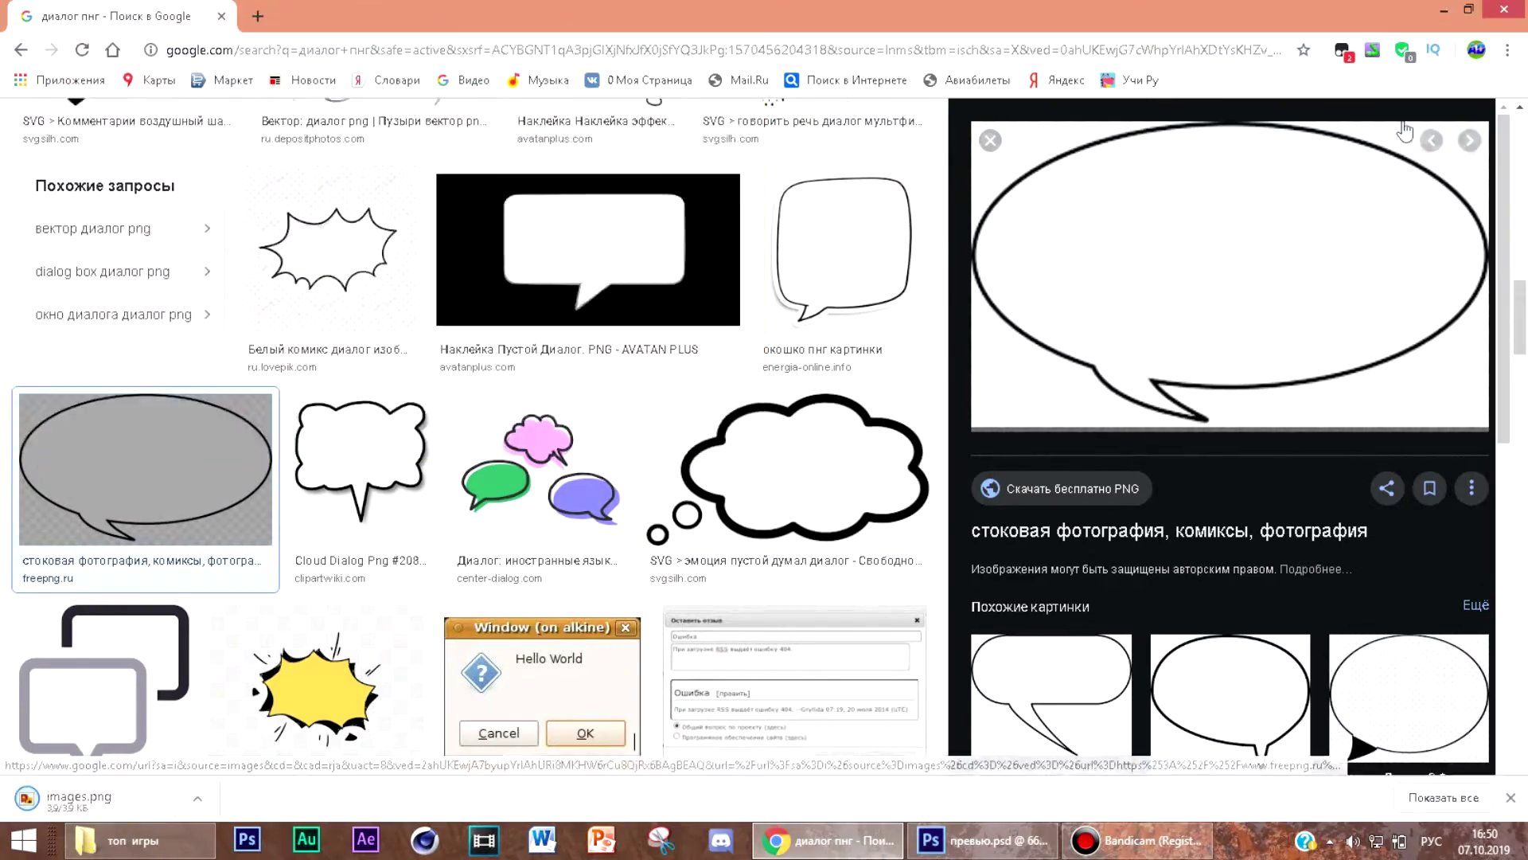
# Step: Place images.png in превью.psd in Photoshop and enlarge it to about 177% × 175%
pyautogui.click(1443, 10)
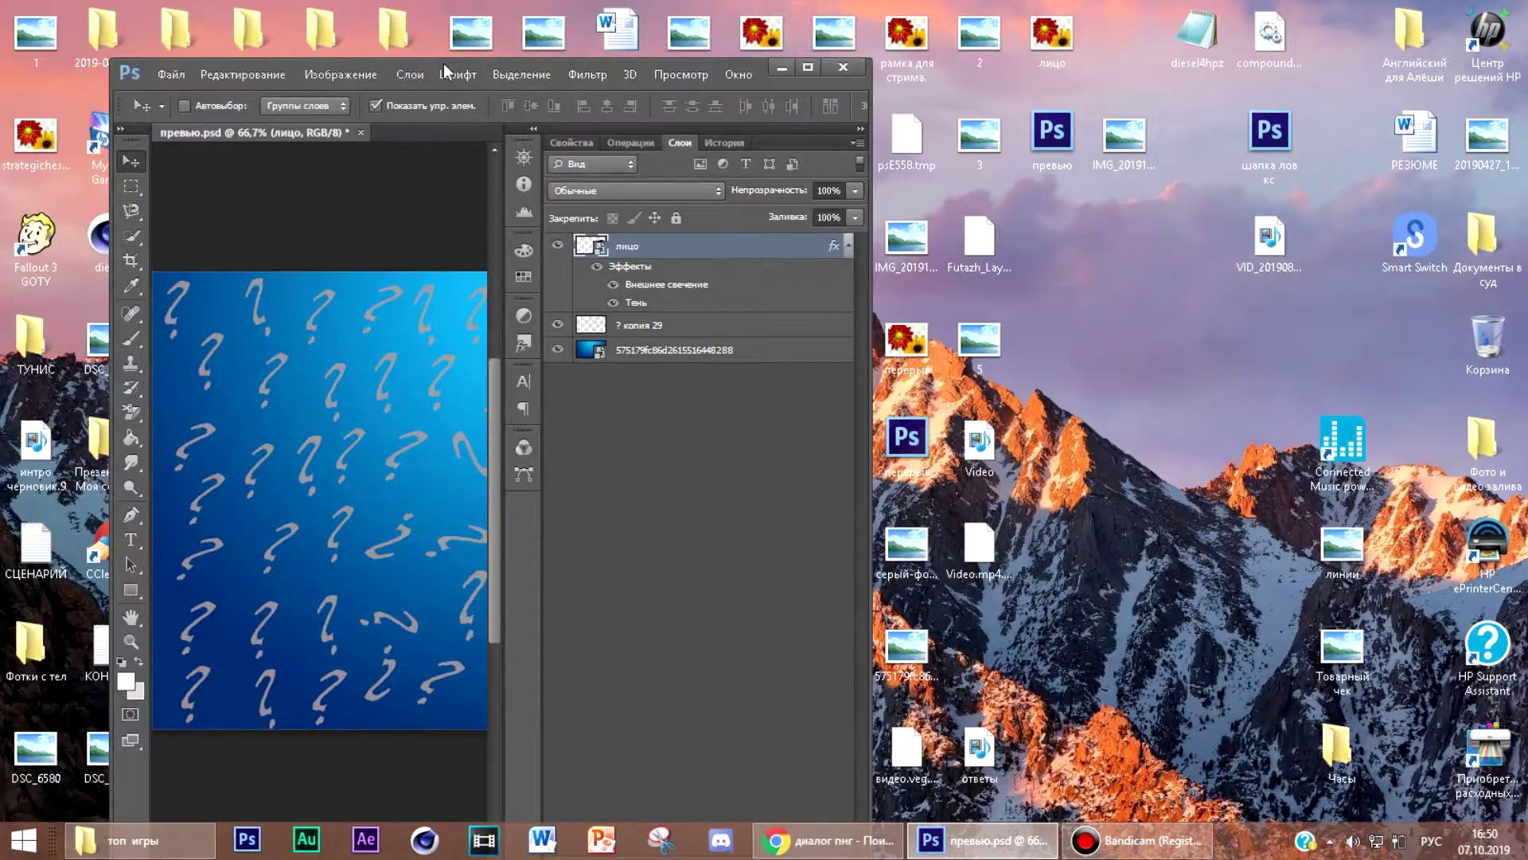
pyautogui.moveTo(705, 69); pyautogui.dragTo(1239, 11)
pyautogui.moveTo(398, 441); pyautogui.dragTo(853, 444)
pyautogui.click(1340, 10)
pyautogui.moveTo(446, 499); pyautogui.dragTo(585, 581)
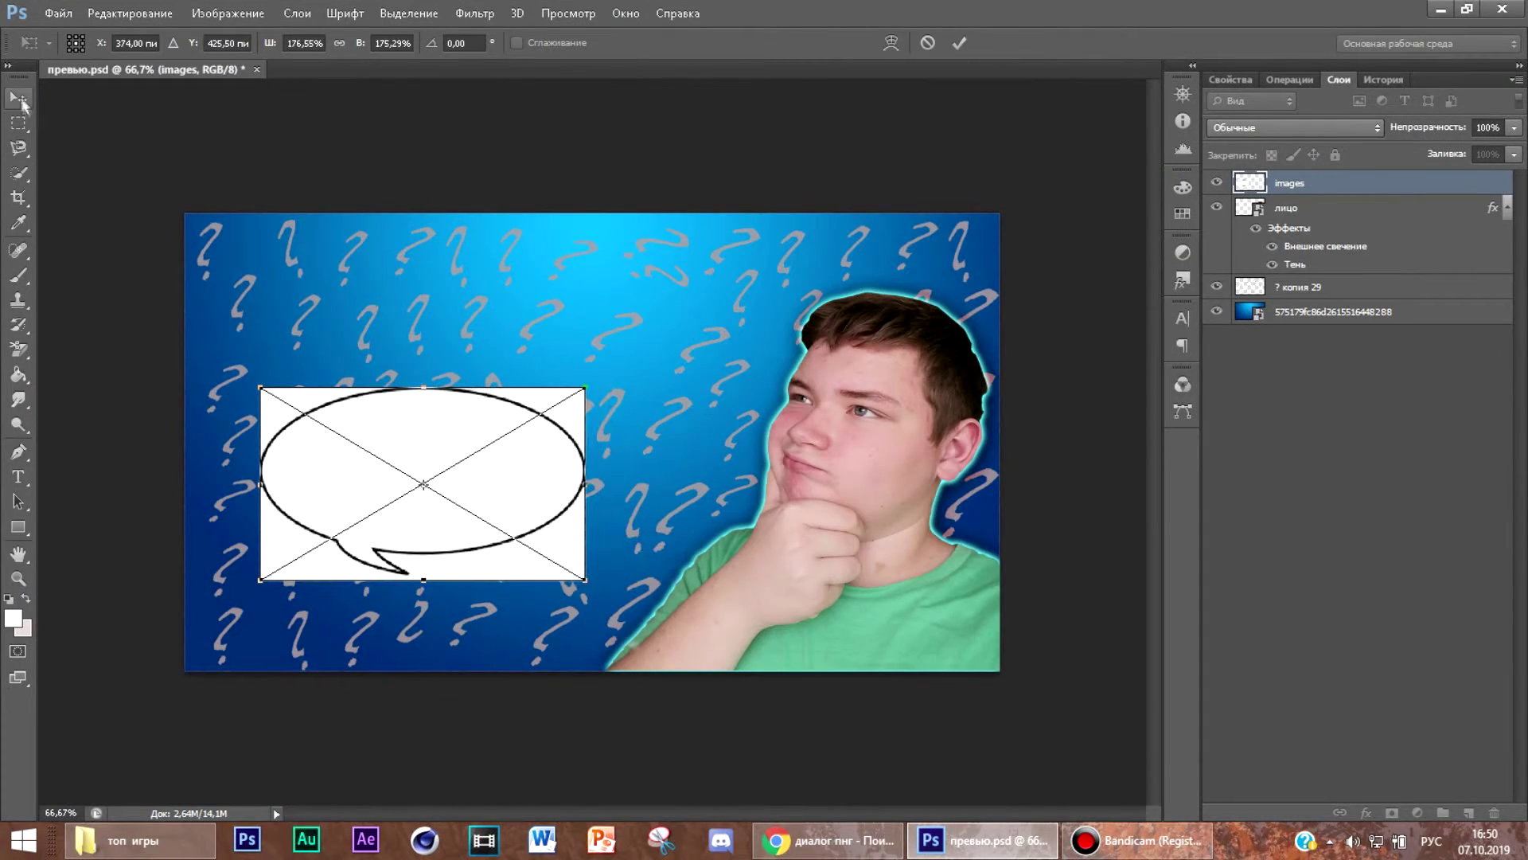
pyautogui.click(22, 104)
# Step: Erase the white background around the oval speech bubble, keeping its white interior
pyautogui.rightClick(18, 349)
pyautogui.click(104, 369)
pyautogui.click(302, 521)
pyautogui.click(675, 337)
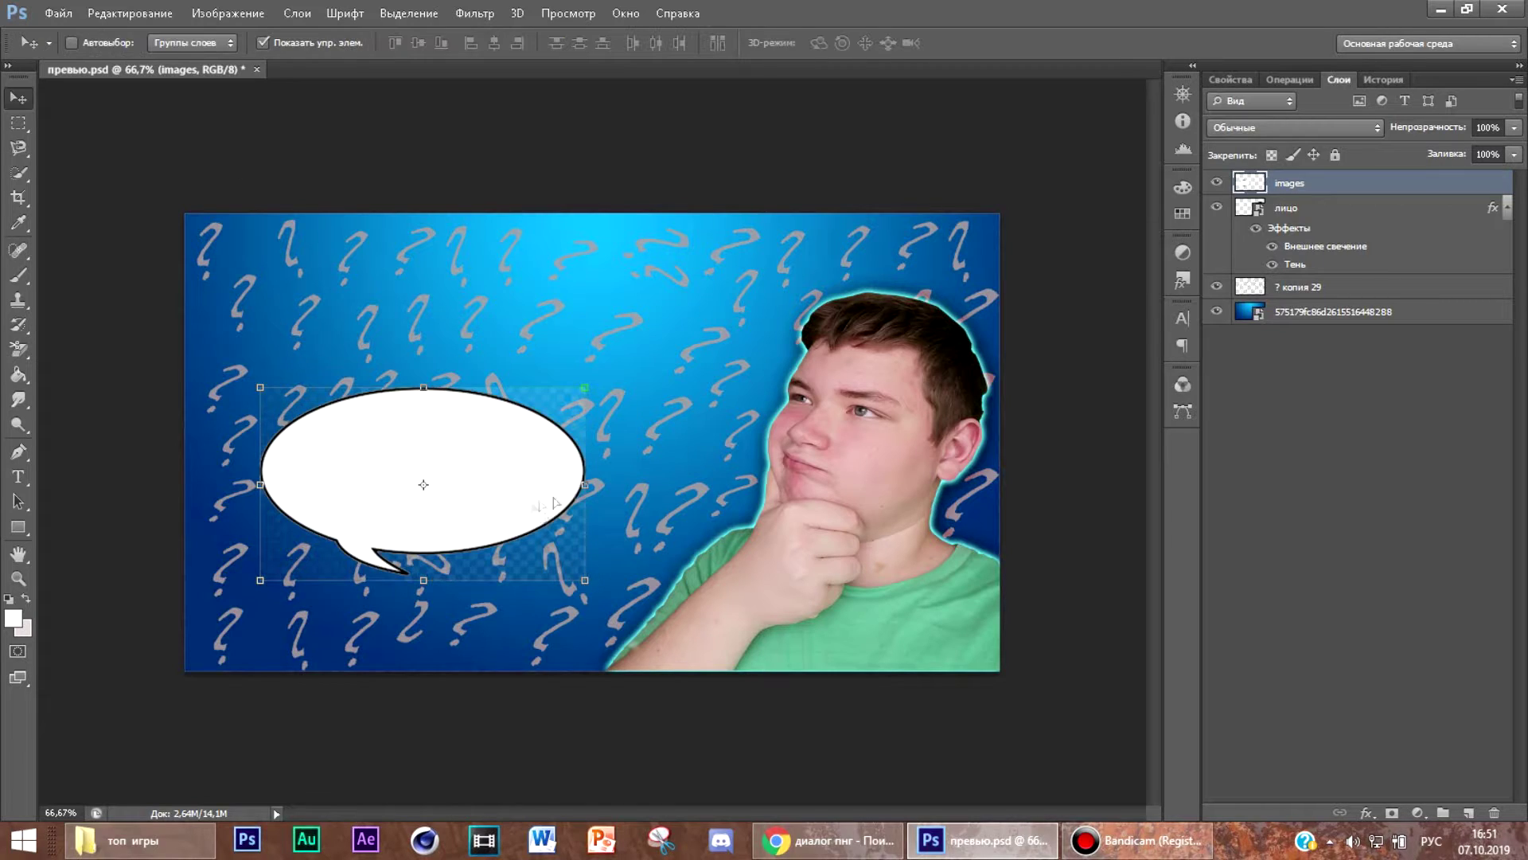
# Step: Try the oval bubble beside the portrait's head, narrowed to about 85% and rotated −9°, and delete its layer
pyautogui.moveTo(555, 503); pyautogui.dragTo(750, 333)
pyautogui.moveTo(852, 450); pyautogui.dragTo(867, 421)
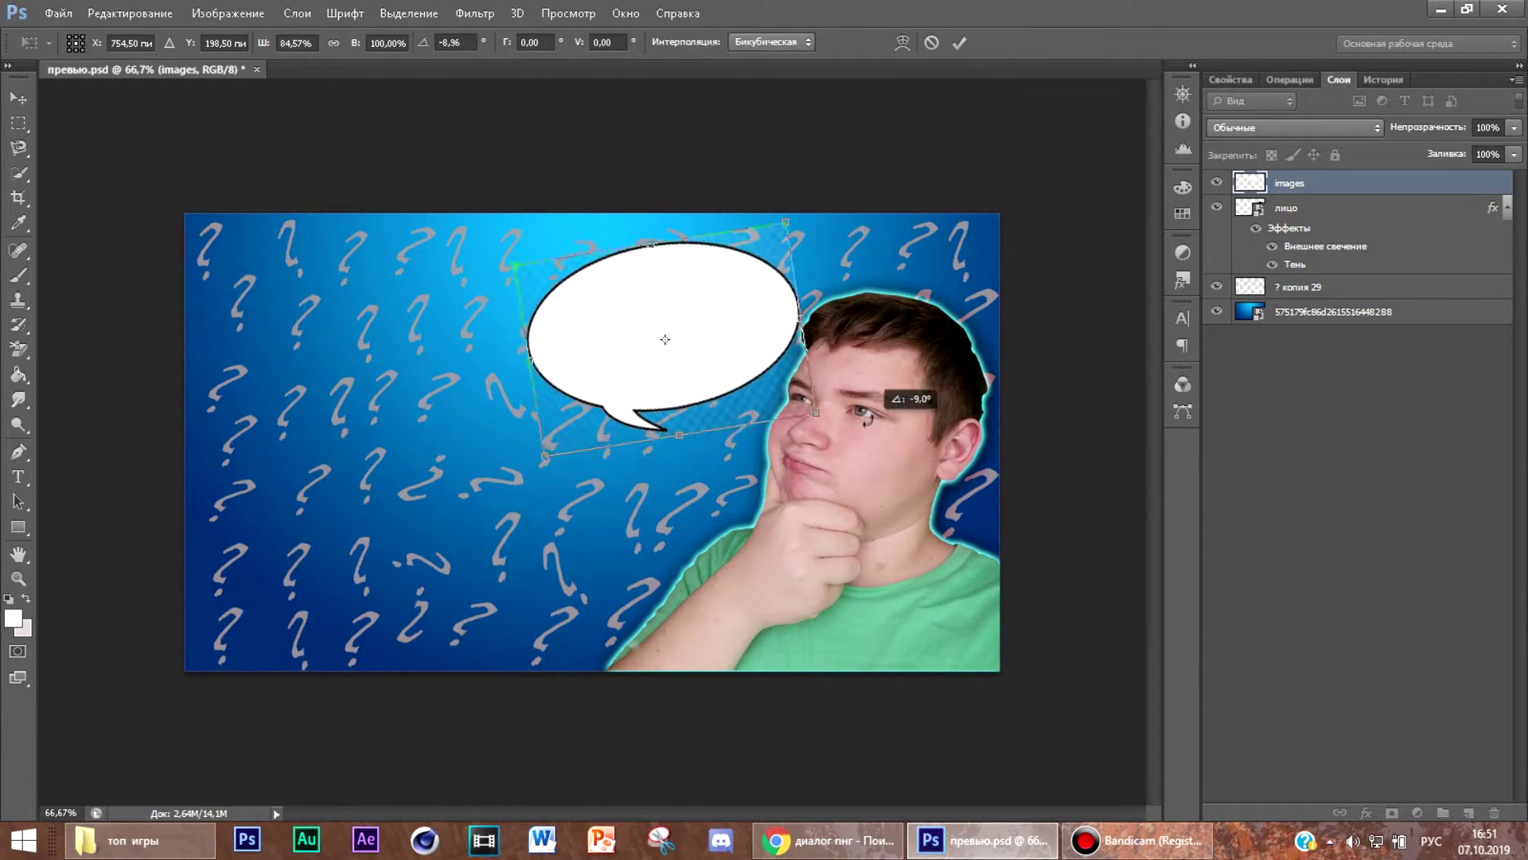
pyautogui.moveTo(749, 341); pyautogui.dragTo(677, 377)
pyautogui.click(18, 99)
pyautogui.press('Delete')
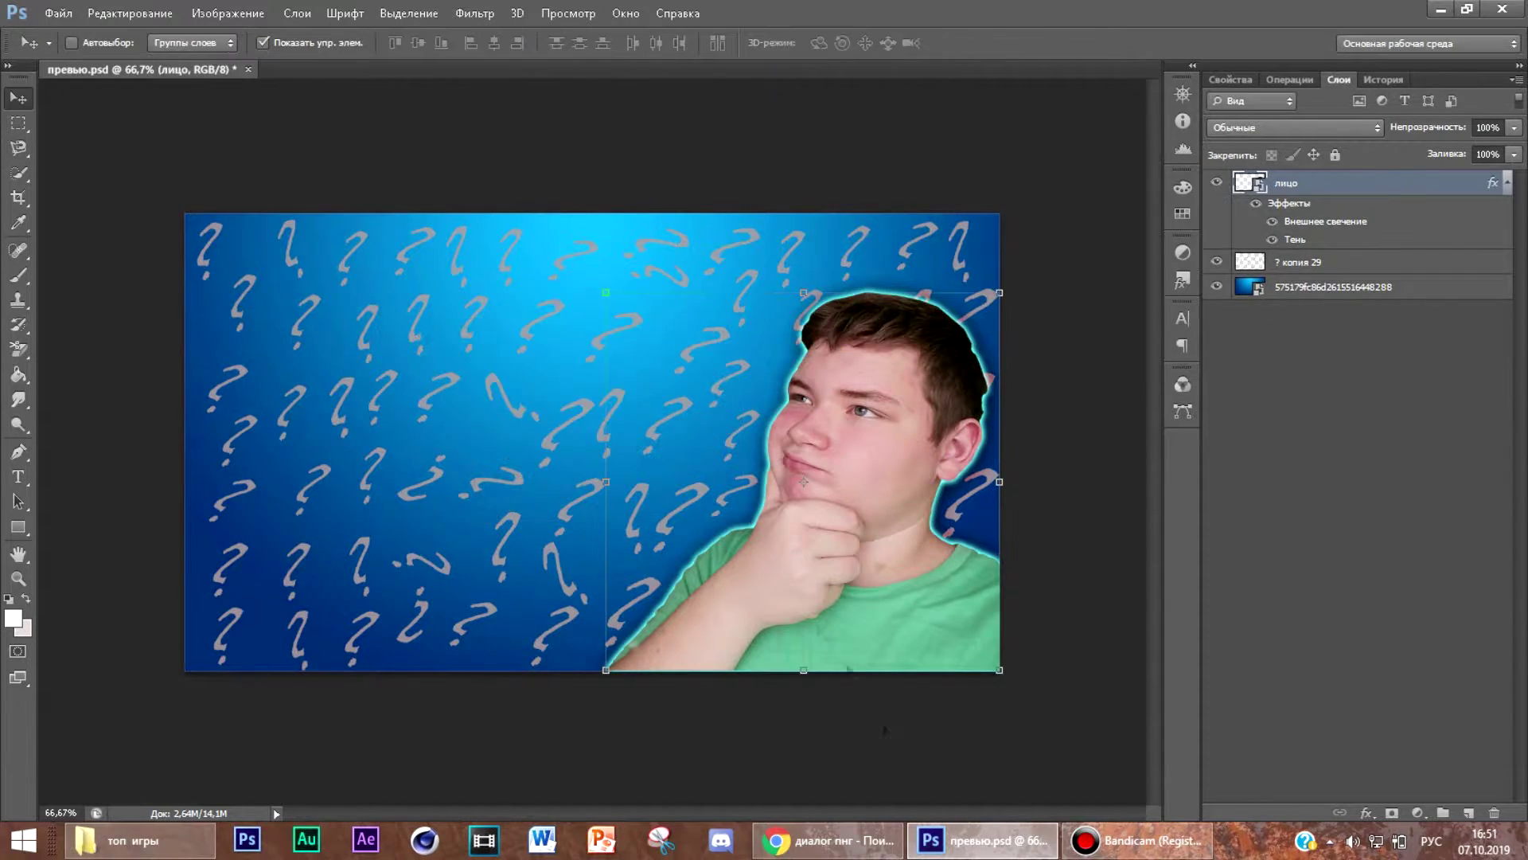
# Step: Switch to Chrome and save the rounded AVATAN PLUS speech bubble PNG to the desktop
pyautogui.click(828, 841)
pyautogui.click(876, 452)
pyautogui.scroll(-9, 507, 563)
pyautogui.scroll(3, 507, 564)
pyautogui.click(375, 195)
pyautogui.rightClick(1163, 348)
pyautogui.click(1237, 515)
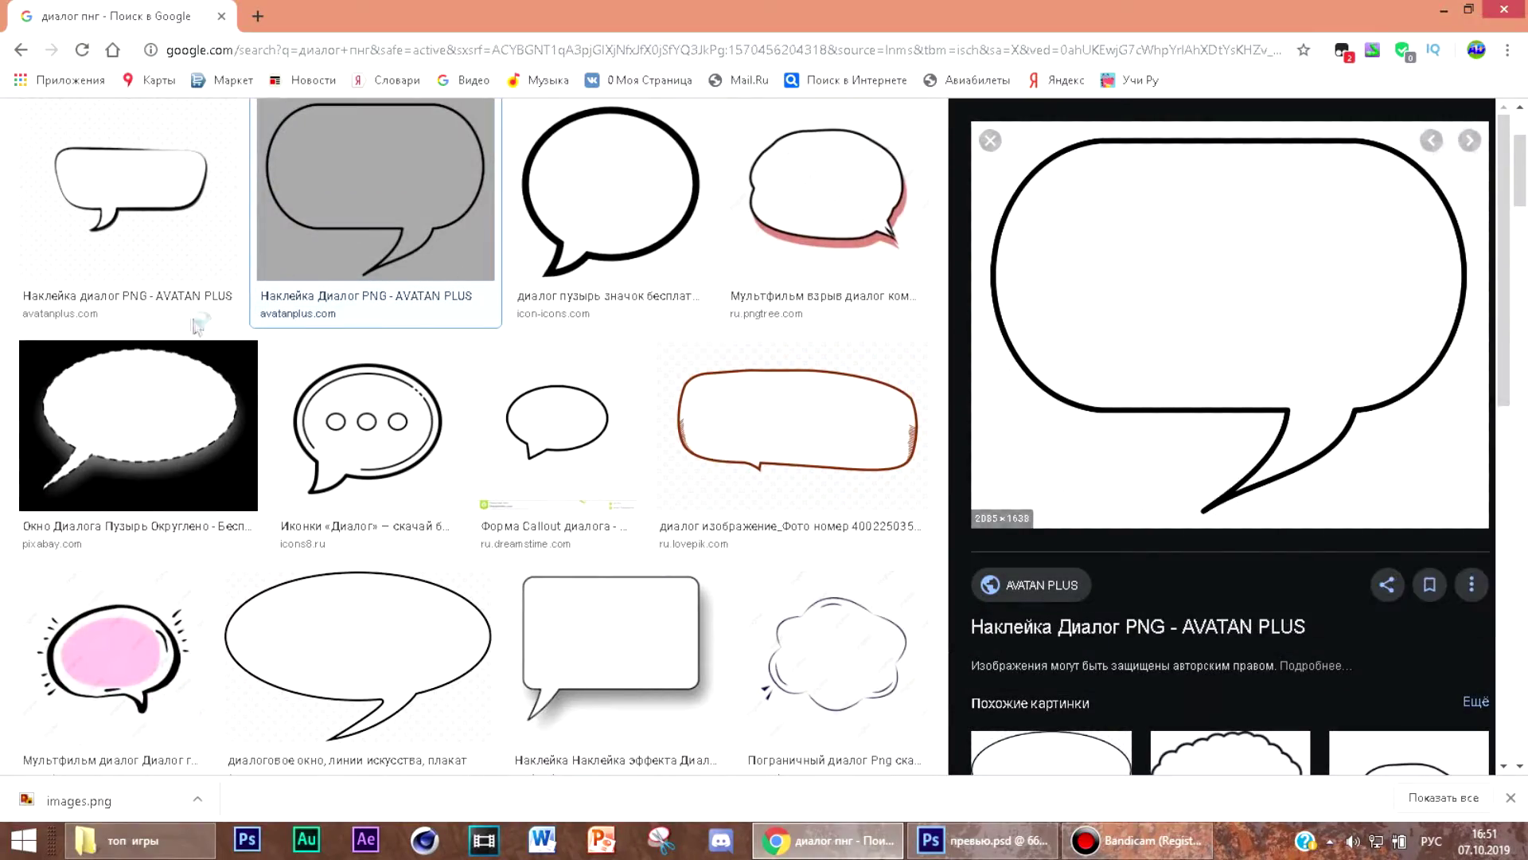
pyautogui.click(587, 436)
# Step: Place the downloaded AVATAN PLUS bubble image from the desktop in превью.psd
pyautogui.click(1444, 10)
pyautogui.click(1469, 9)
pyautogui.moveTo(326, 748); pyautogui.dragTo(836, 498)
pyautogui.click(1339, 9)
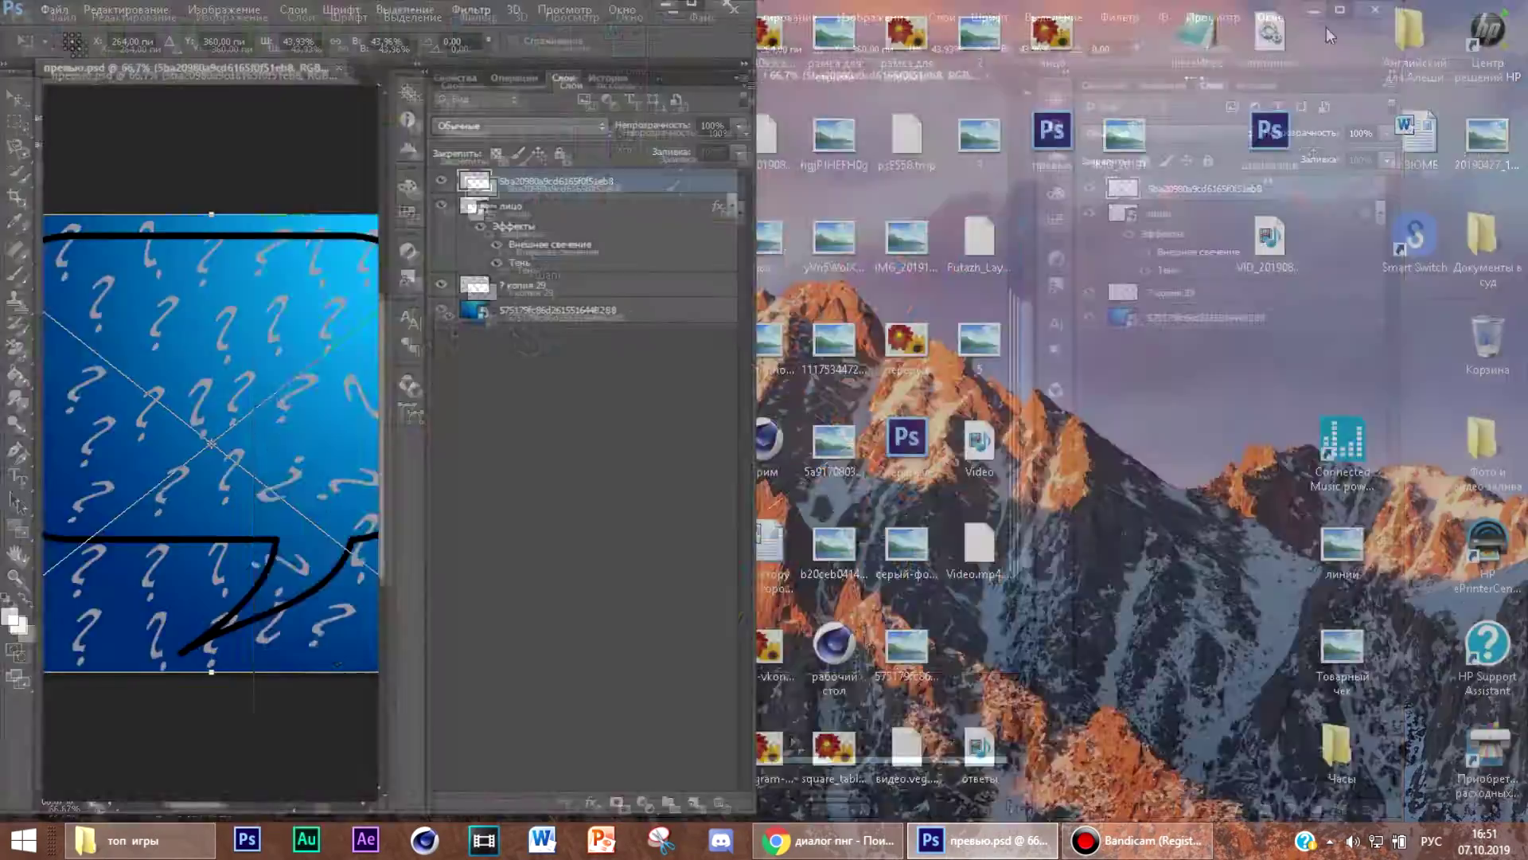
# Step: Flip the bubble, scale it to about 20% × 21% and rotate it about −21.6° beside the portrait's head
pyautogui.moveTo(396, 446); pyautogui.dragTo(642, 446)
pyautogui.moveTo(892, 214); pyautogui.dragTo(599, 366)
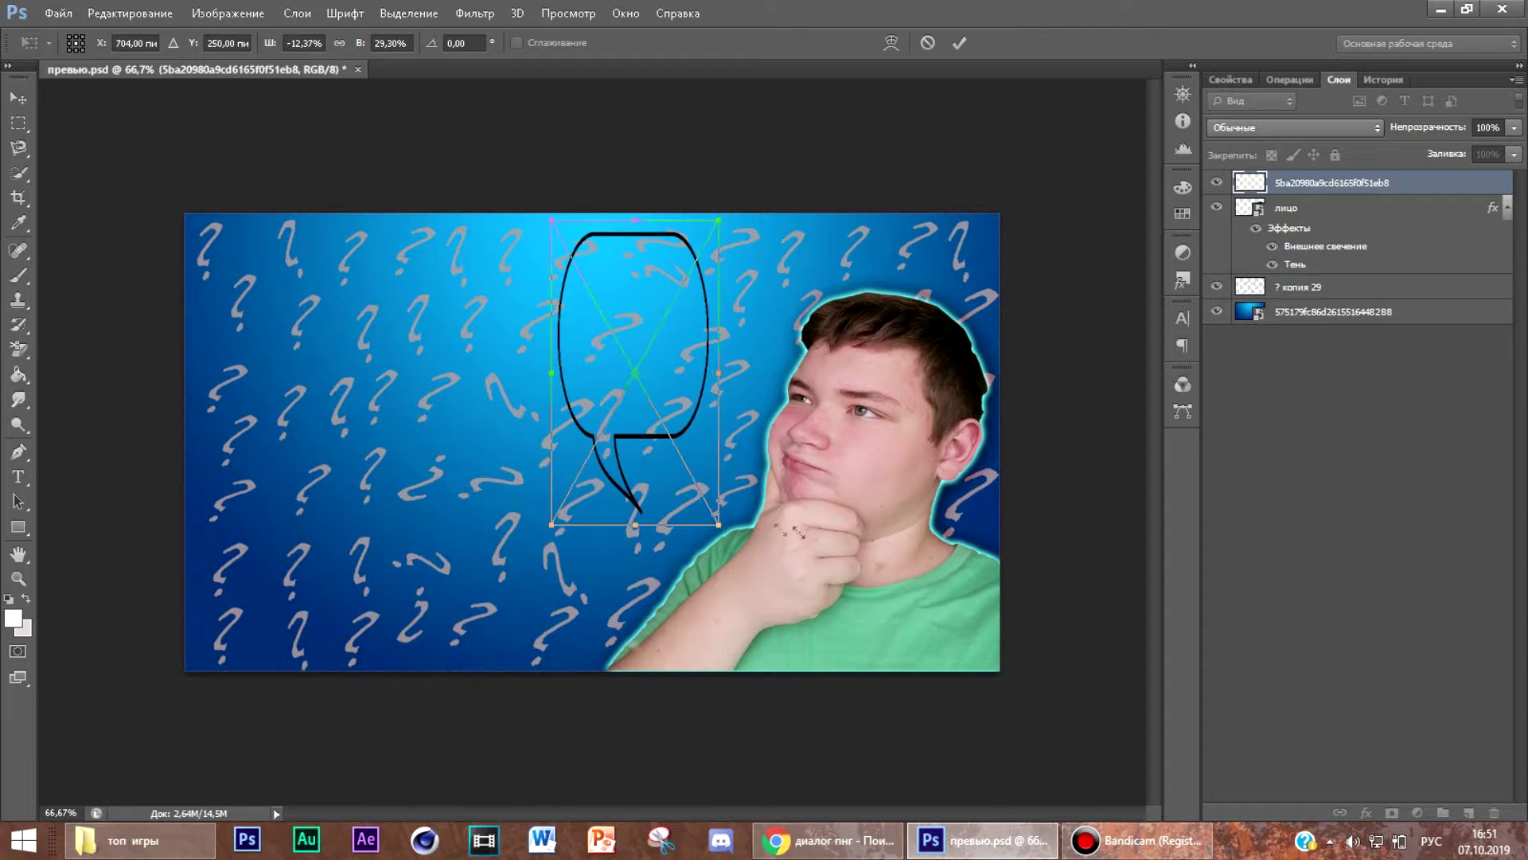
pyautogui.moveTo(796, 531); pyautogui.dragTo(792, 418)
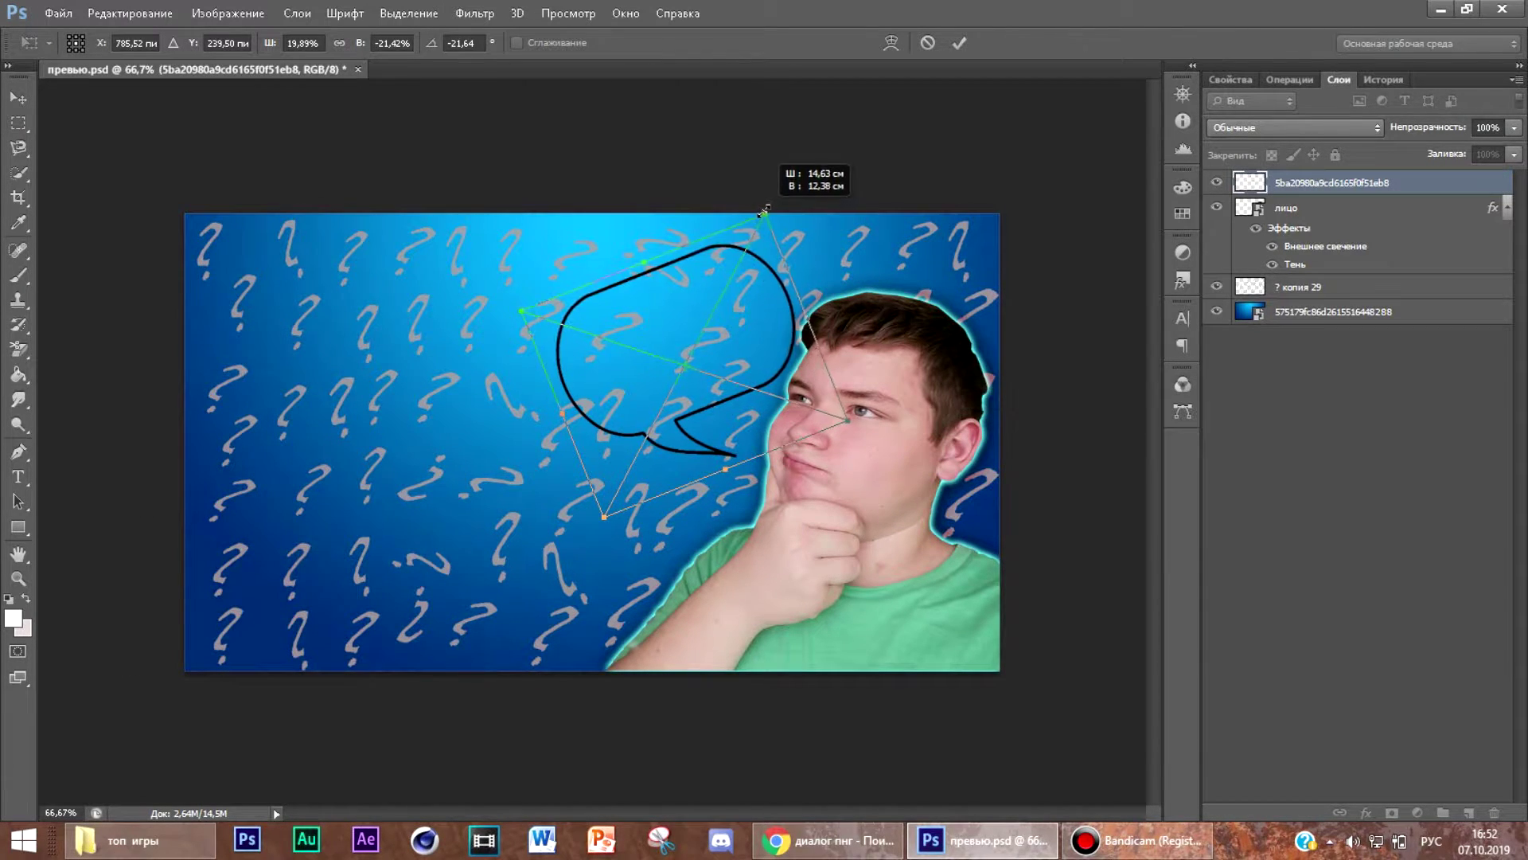
pyautogui.press('Return')
# Step: Add the two-line text "УДАЛИТЬ КАНАЛ???" over the speech bubble and colour it red
pyautogui.click(643, 394)
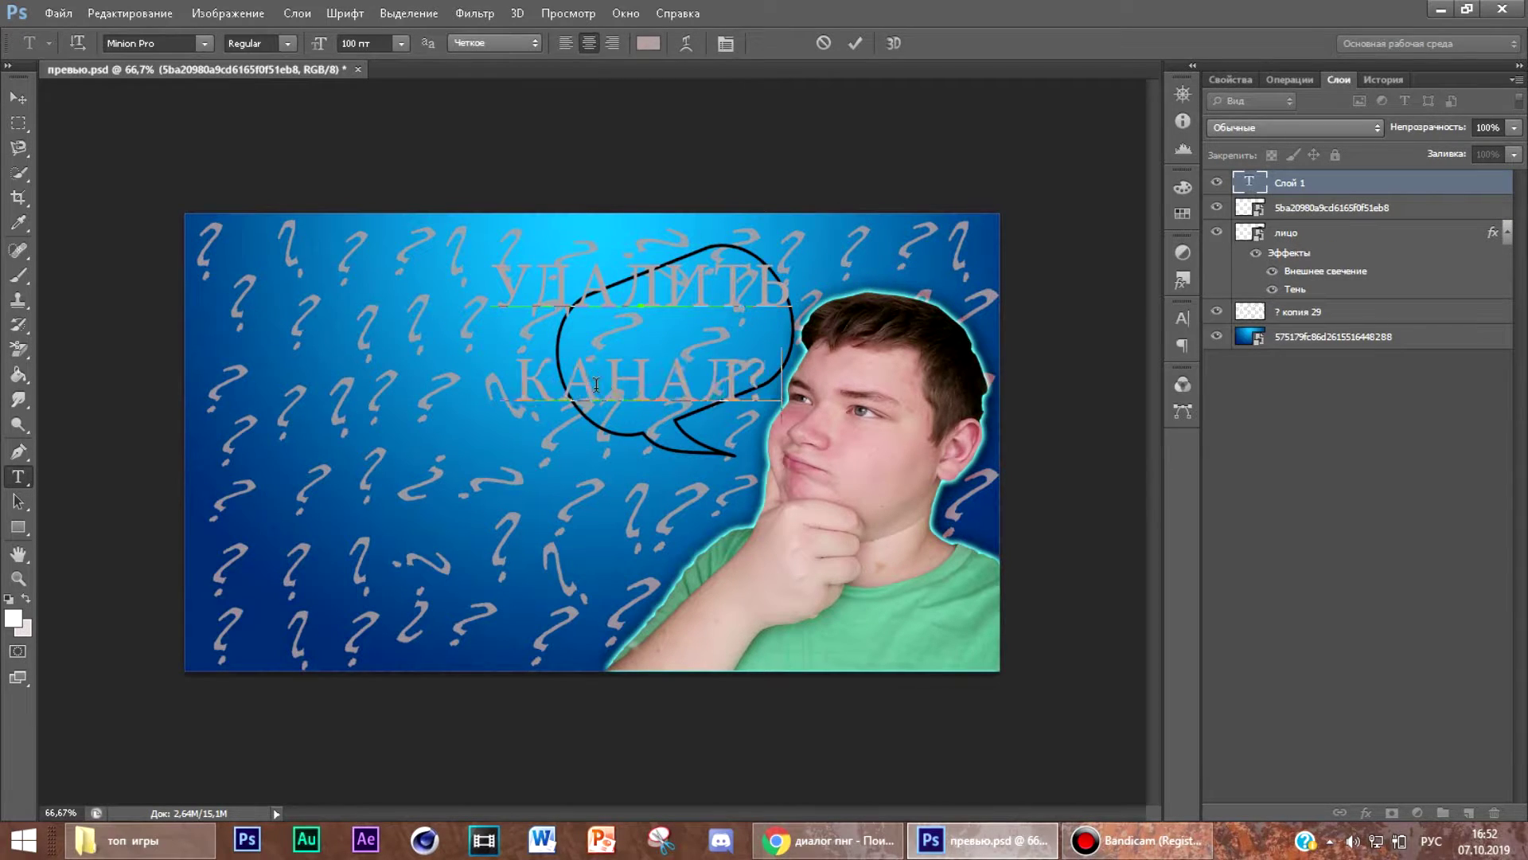
pyautogui.hotkey('ctrl', 'a')
pyautogui.click(649, 49)
pyautogui.click(1104, 196)
pyautogui.click(1311, 184)
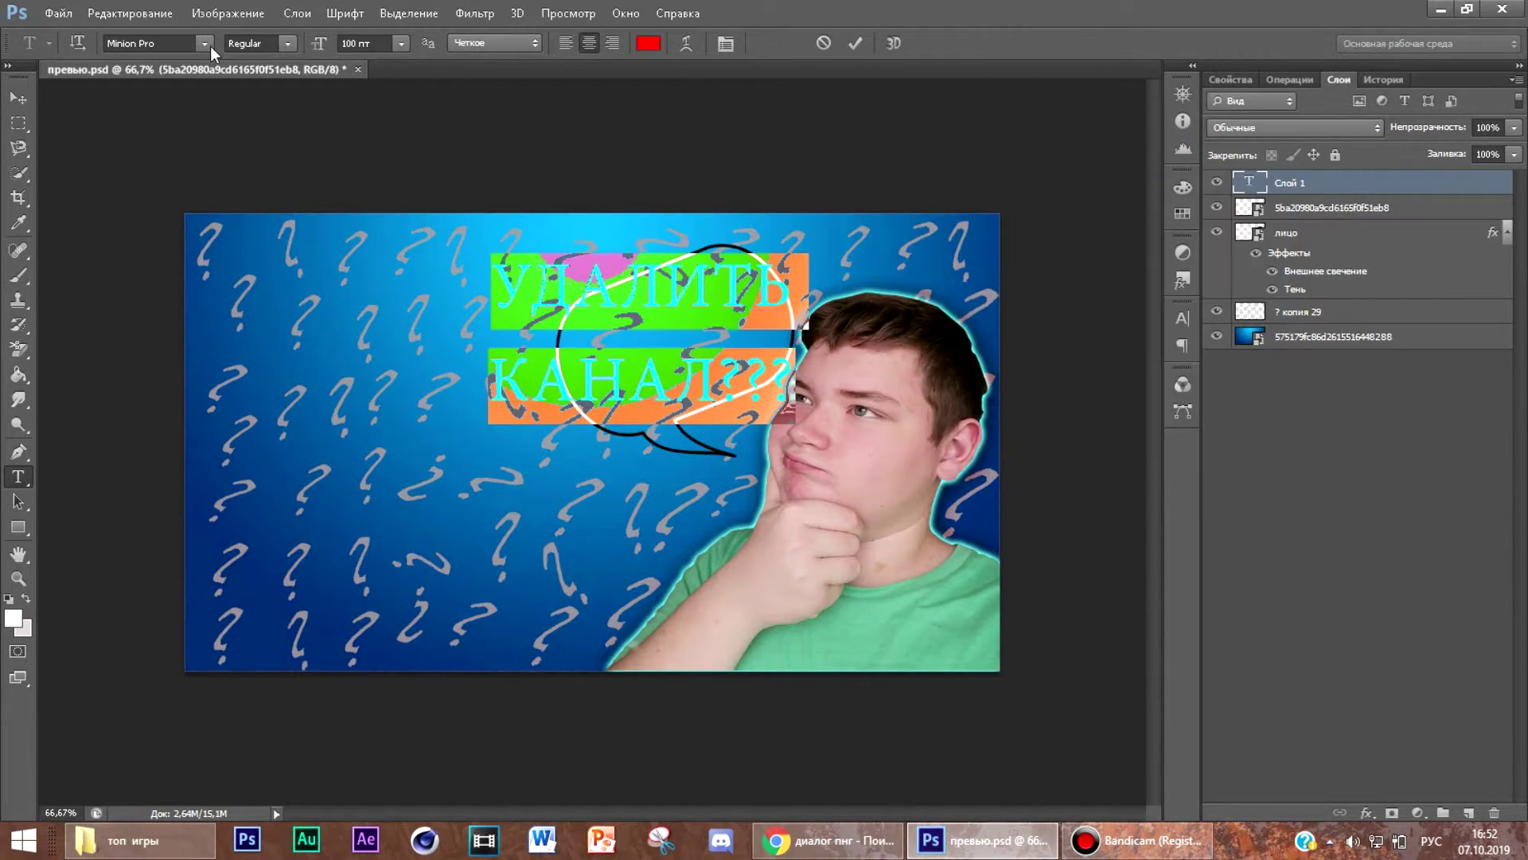
# Step: Try several fonts on the "УДАЛИТЬ КАНАЛ???" text and set it to Neo Sans Pro
pyautogui.click(205, 44)
pyautogui.click(342, 305)
pyautogui.click(204, 45)
pyautogui.click(278, 338)
pyautogui.click(205, 45)
pyautogui.click(262, 389)
pyautogui.click(204, 44)
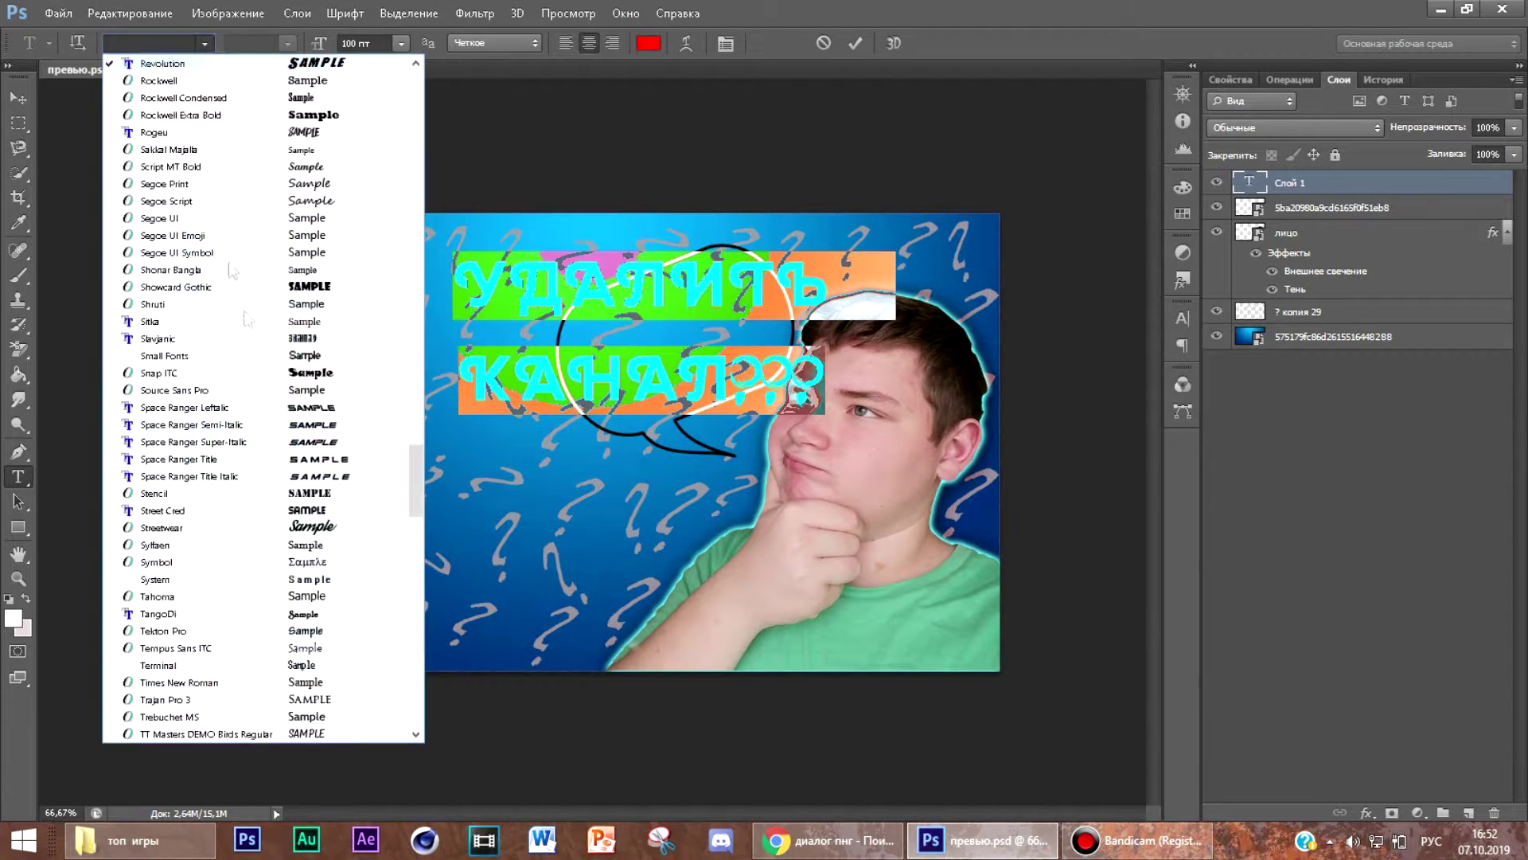
pyautogui.scroll(6, 246, 318)
pyautogui.click(239, 271)
pyautogui.click(204, 45)
pyautogui.click(321, 136)
pyautogui.click(205, 45)
pyautogui.click(320, 166)
pyautogui.click(205, 45)
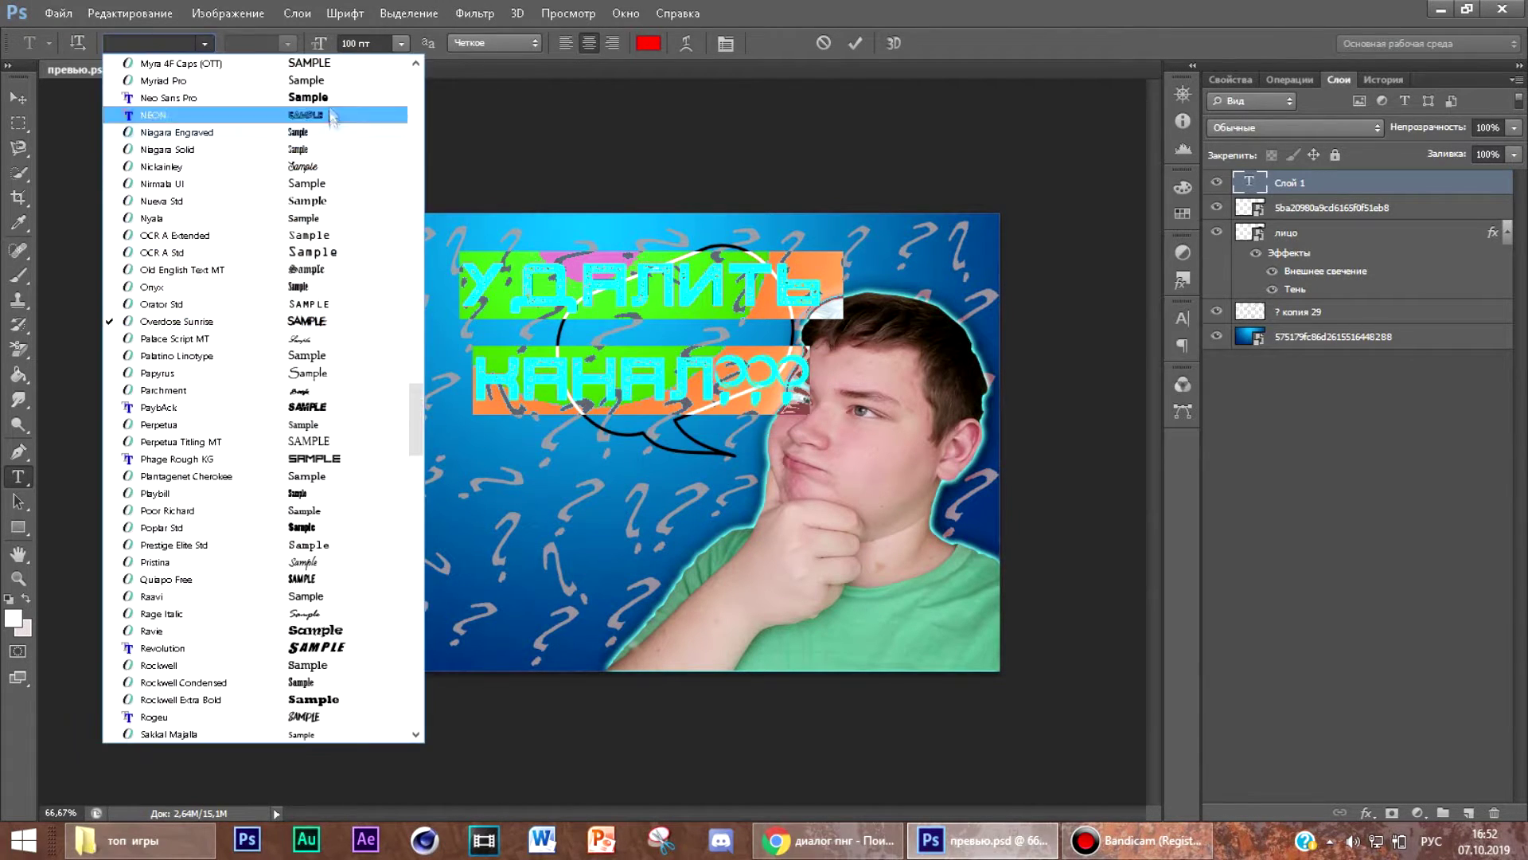
pyautogui.click(328, 101)
# Step: Set the size of the whole "УДАЛИТЬ КАНАЛ???" text to 80 pt
pyautogui.click(806, 376)
pyautogui.hotkey('ctrl', 'a')
pyautogui.click(362, 43)
pyautogui.write('80')
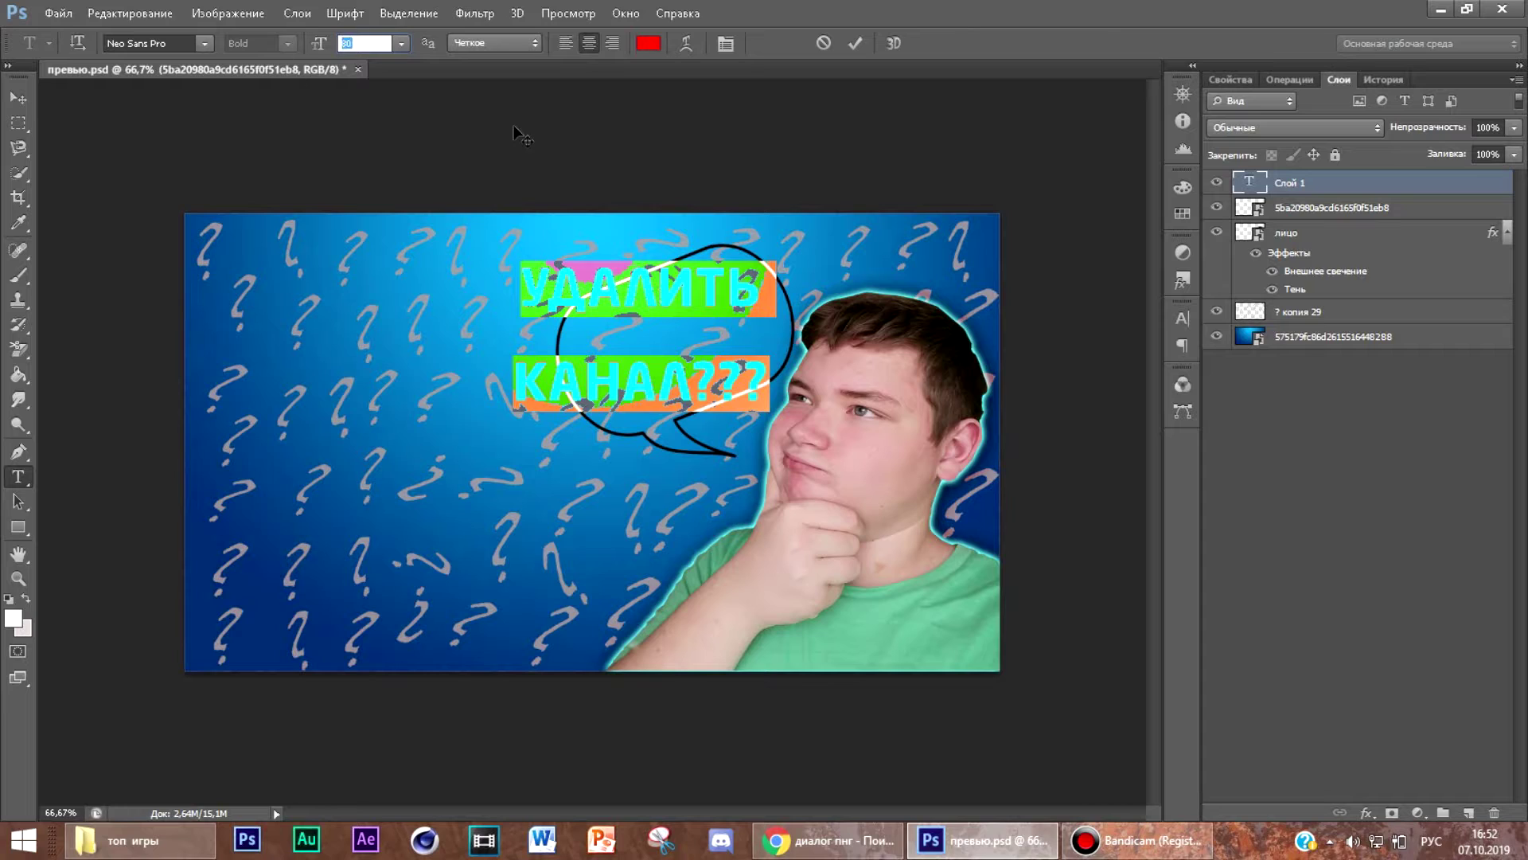
pyautogui.click(17, 106)
# Step: Rotate the text about −27.5° and scale it to about 97% × 87% to fit inside the speech bubble
pyautogui.hotkey('ctrl', 't')
pyautogui.moveTo(766, 415); pyautogui.dragTo(784, 369)
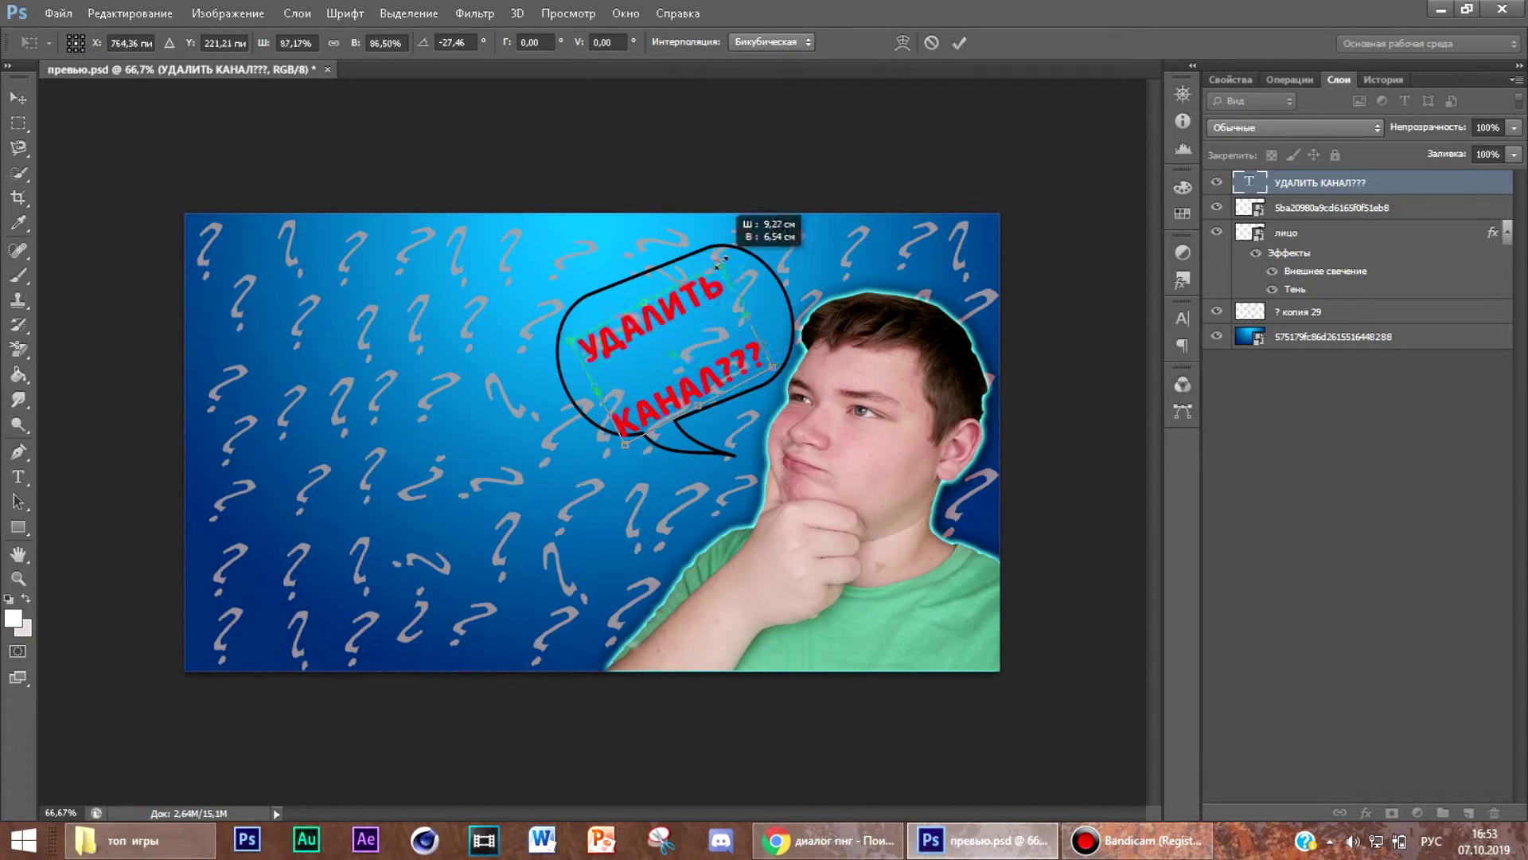
pyautogui.click(17, 98)
pyautogui.press('Return')
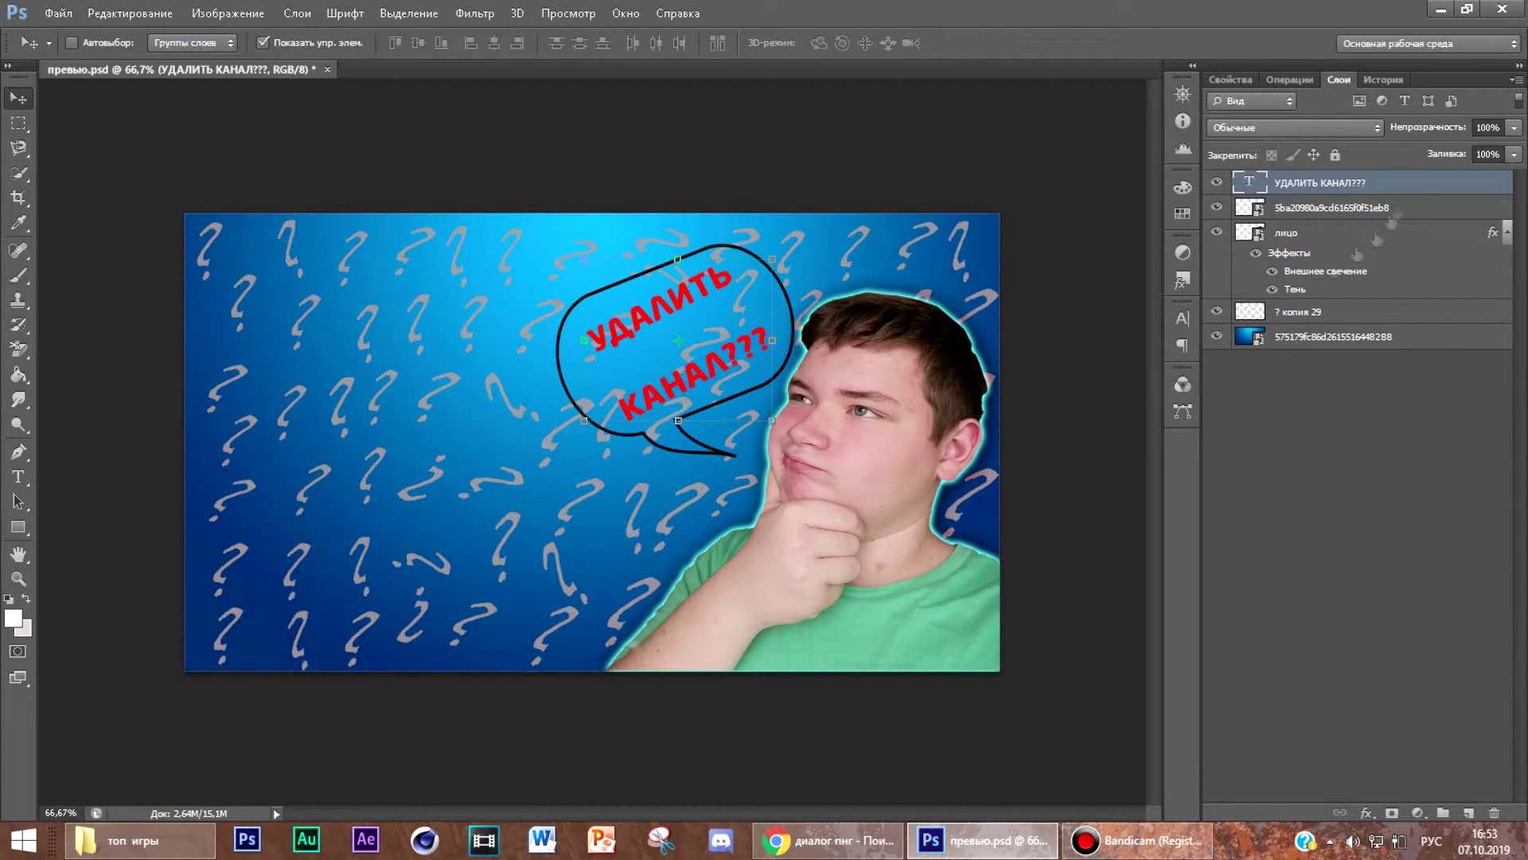
# Step: Add a yellow 4 px outside stroke to the "УДАЛИТЬ КАНАЛ???" text layer
pyautogui.rightClick(1395, 185)
pyautogui.click(1194, 80)
pyautogui.click(683, 238)
pyautogui.click(940, 288)
pyautogui.moveTo(1133, 244); pyautogui.dragTo(1134, 400)
pyautogui.click(1103, 198)
pyautogui.click(1310, 184)
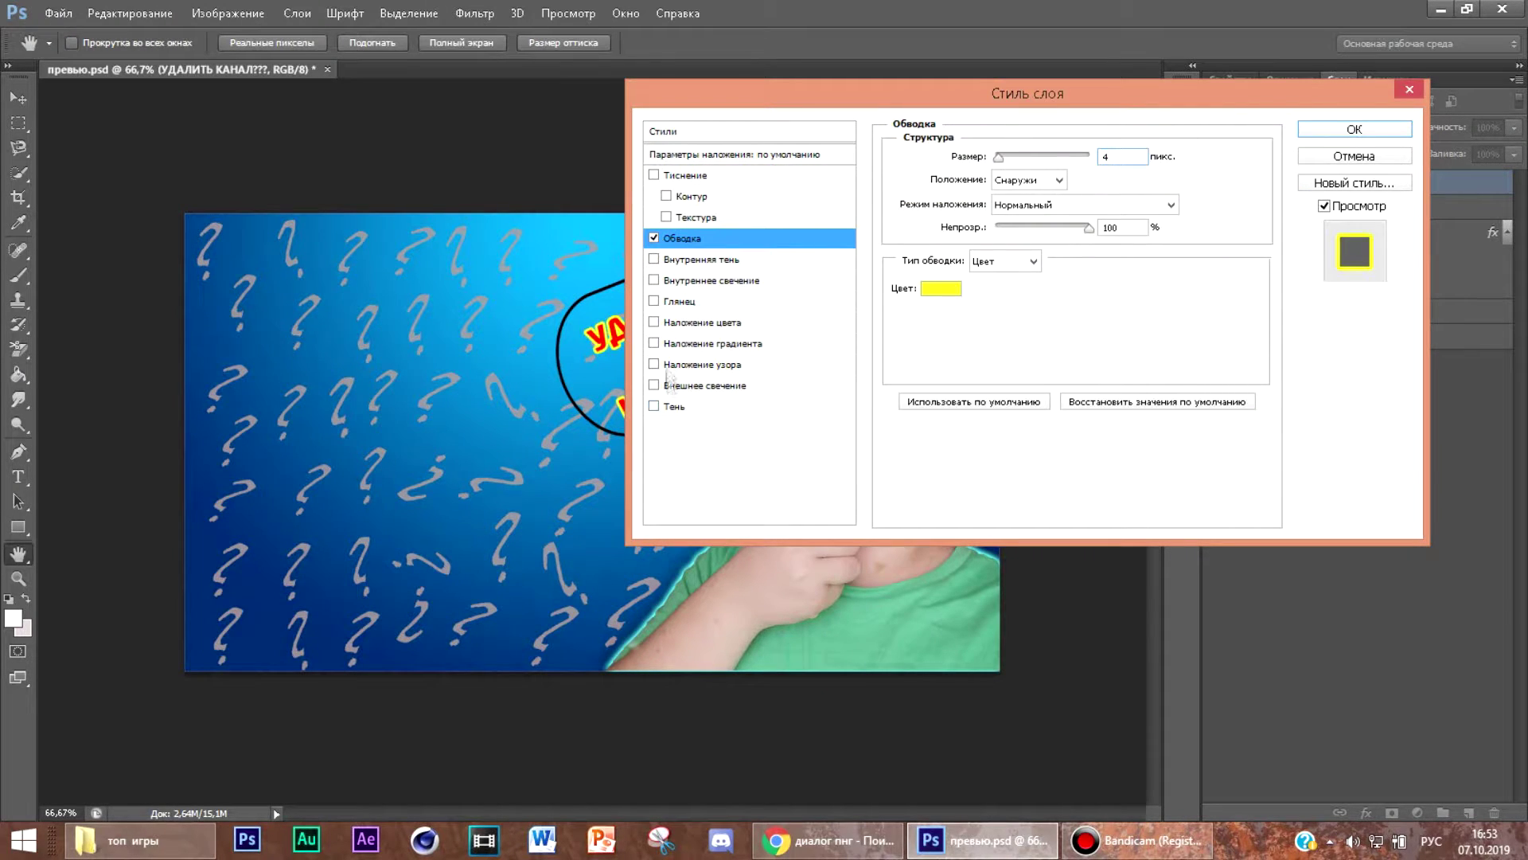
# Step: Add a magenta satin effect to the "УДАЛИТЬ КАНАЛ???" text and apply the layer style
pyautogui.click(654, 300)
pyautogui.click(1085, 159)
pyautogui.click(1041, 410)
pyautogui.click(1203, 158)
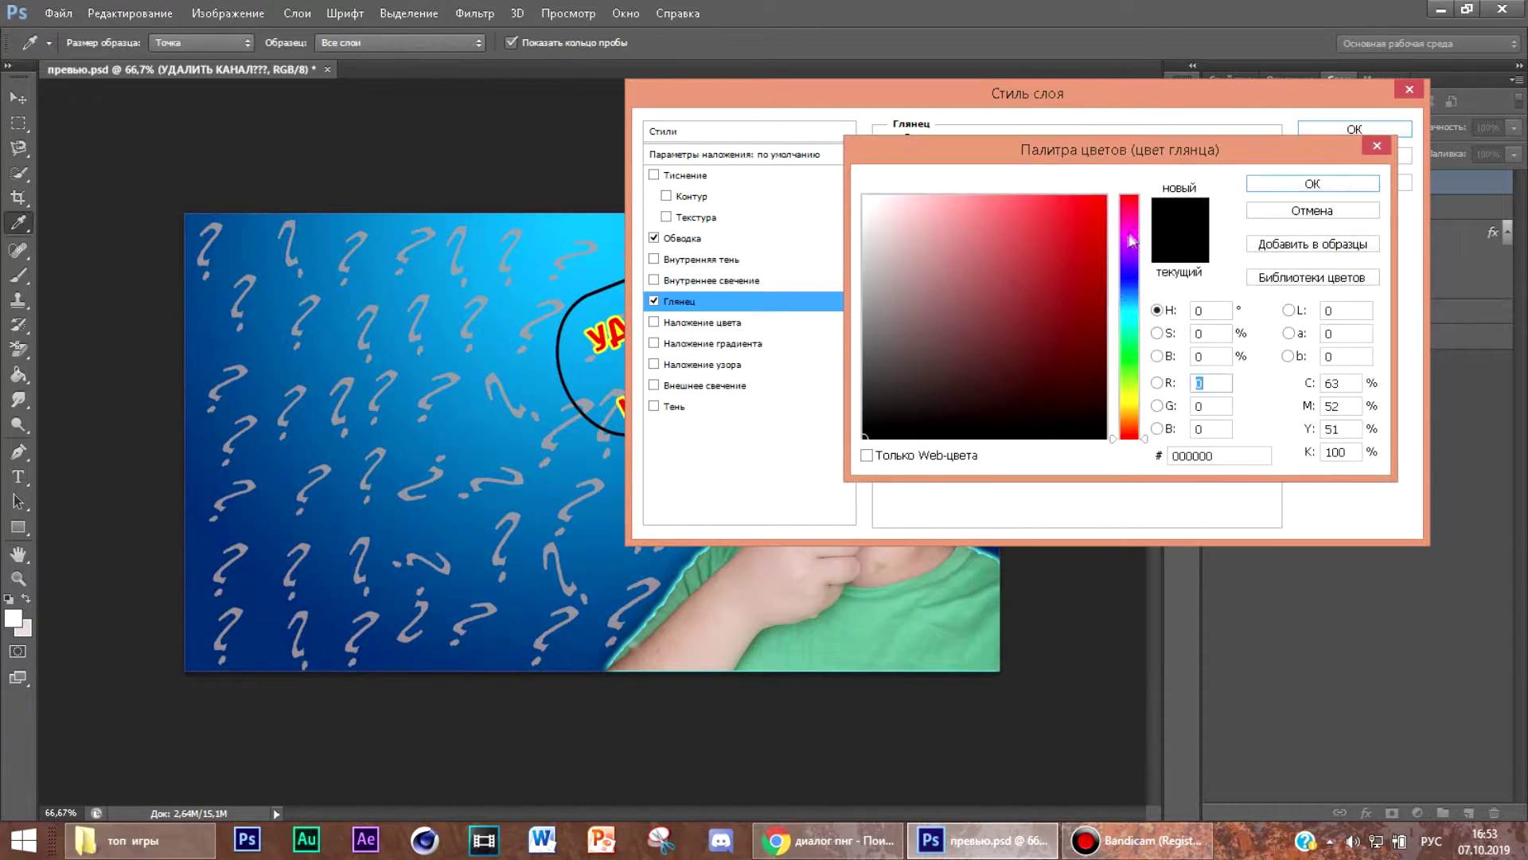
pyautogui.click(1130, 230)
pyautogui.click(1106, 197)
pyautogui.click(1310, 184)
pyautogui.click(1324, 134)
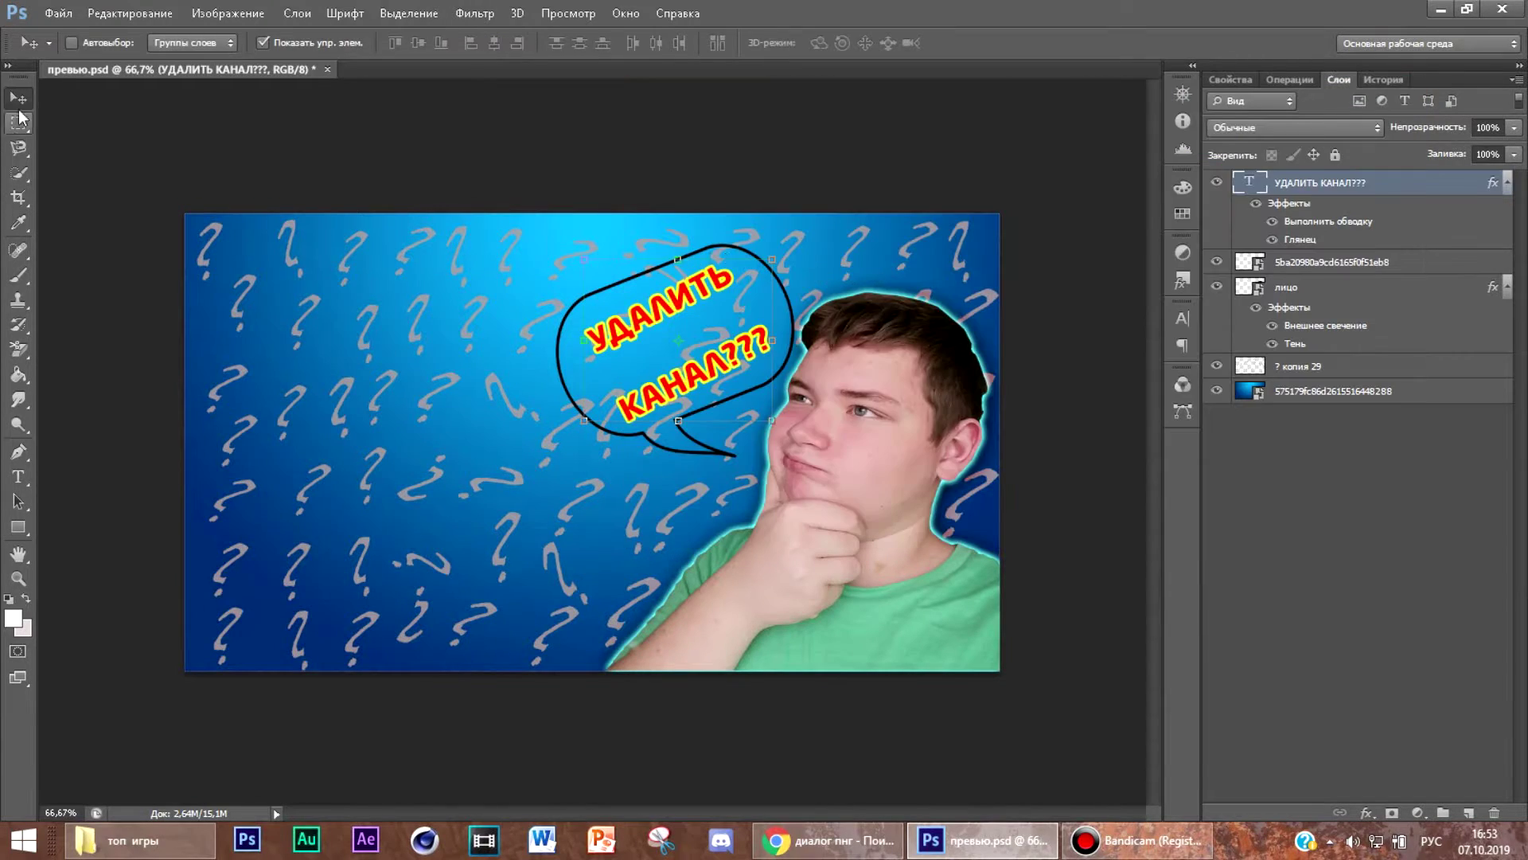
# Step: Save превью.psd and return to the desktop
pyautogui.click(58, 13)
pyautogui.click(88, 213)
pyautogui.click(1441, 9)
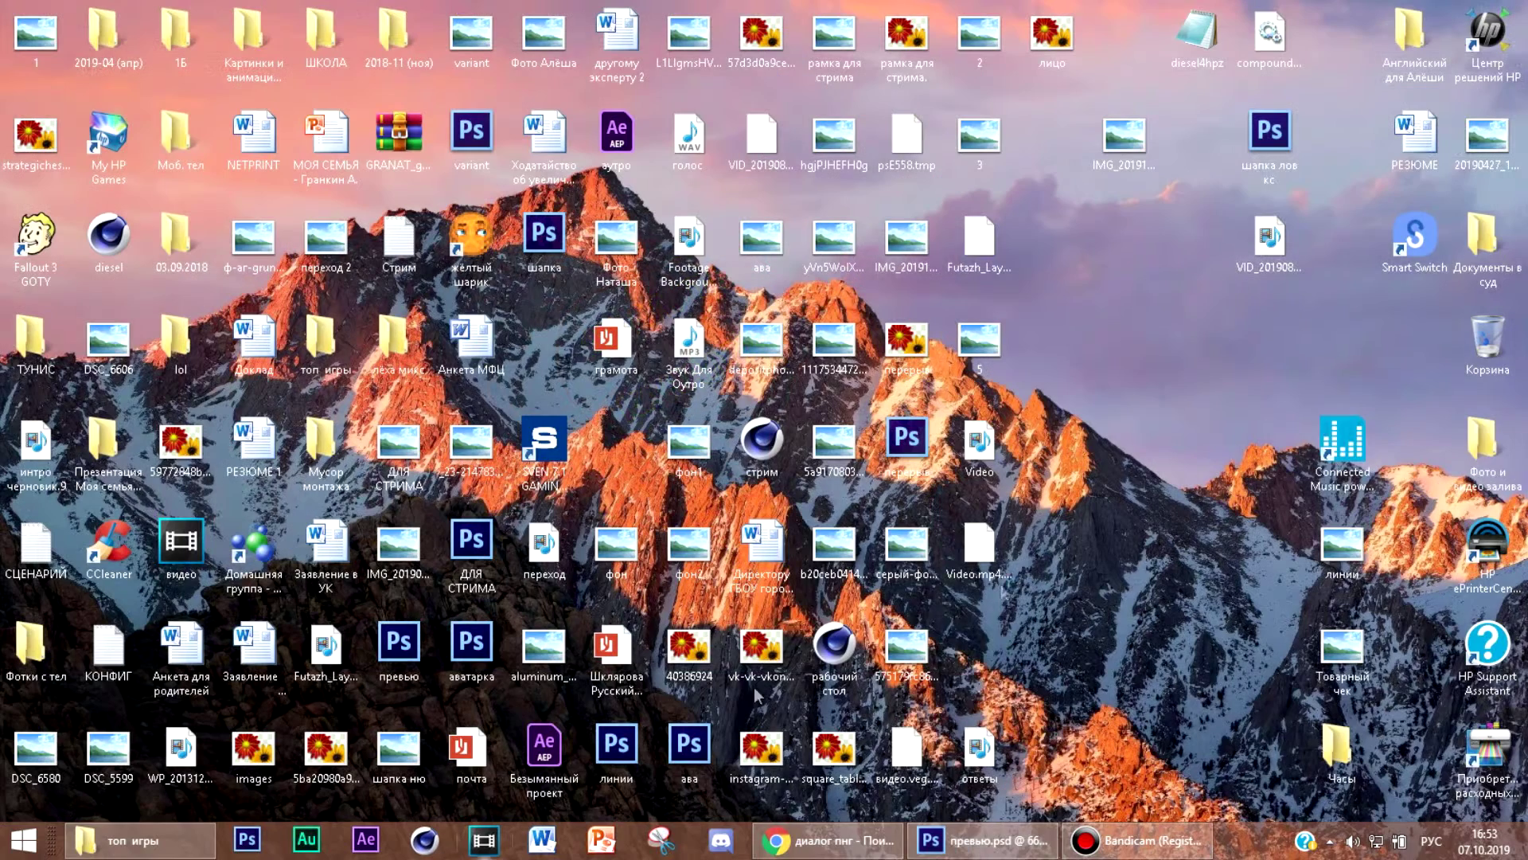
pyautogui.click(864, 850)
pyautogui.scroll(-15, 737, 585)
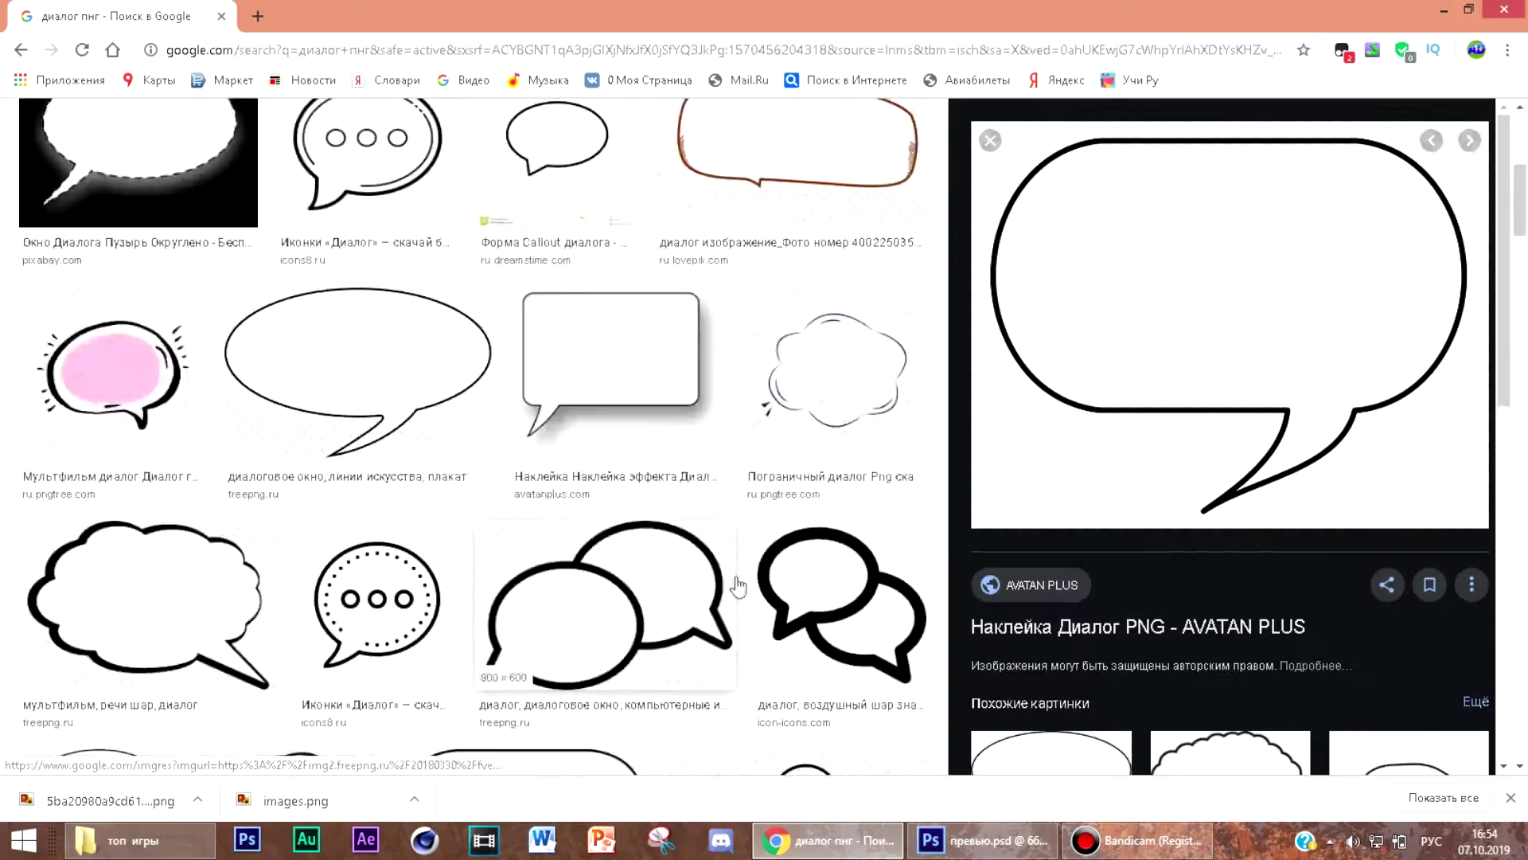
pyautogui.scroll(15, 737, 585)
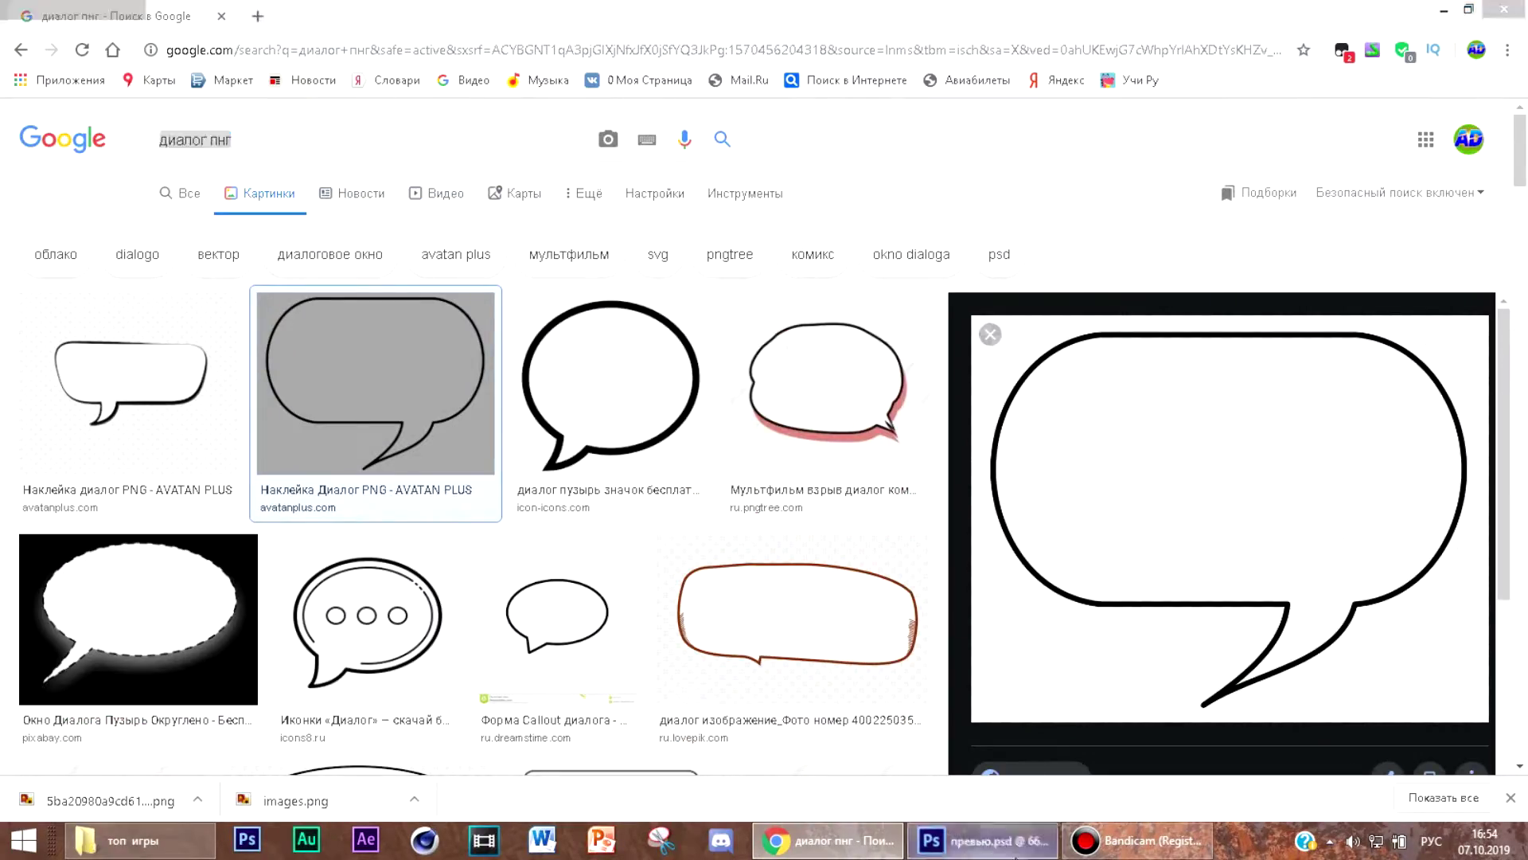
pyautogui.click(931, 841)
pyautogui.click(931, 846)
# Step: Launch CINEMA 4D and dismiss the MAXON customer participation window
pyautogui.click(1138, 841)
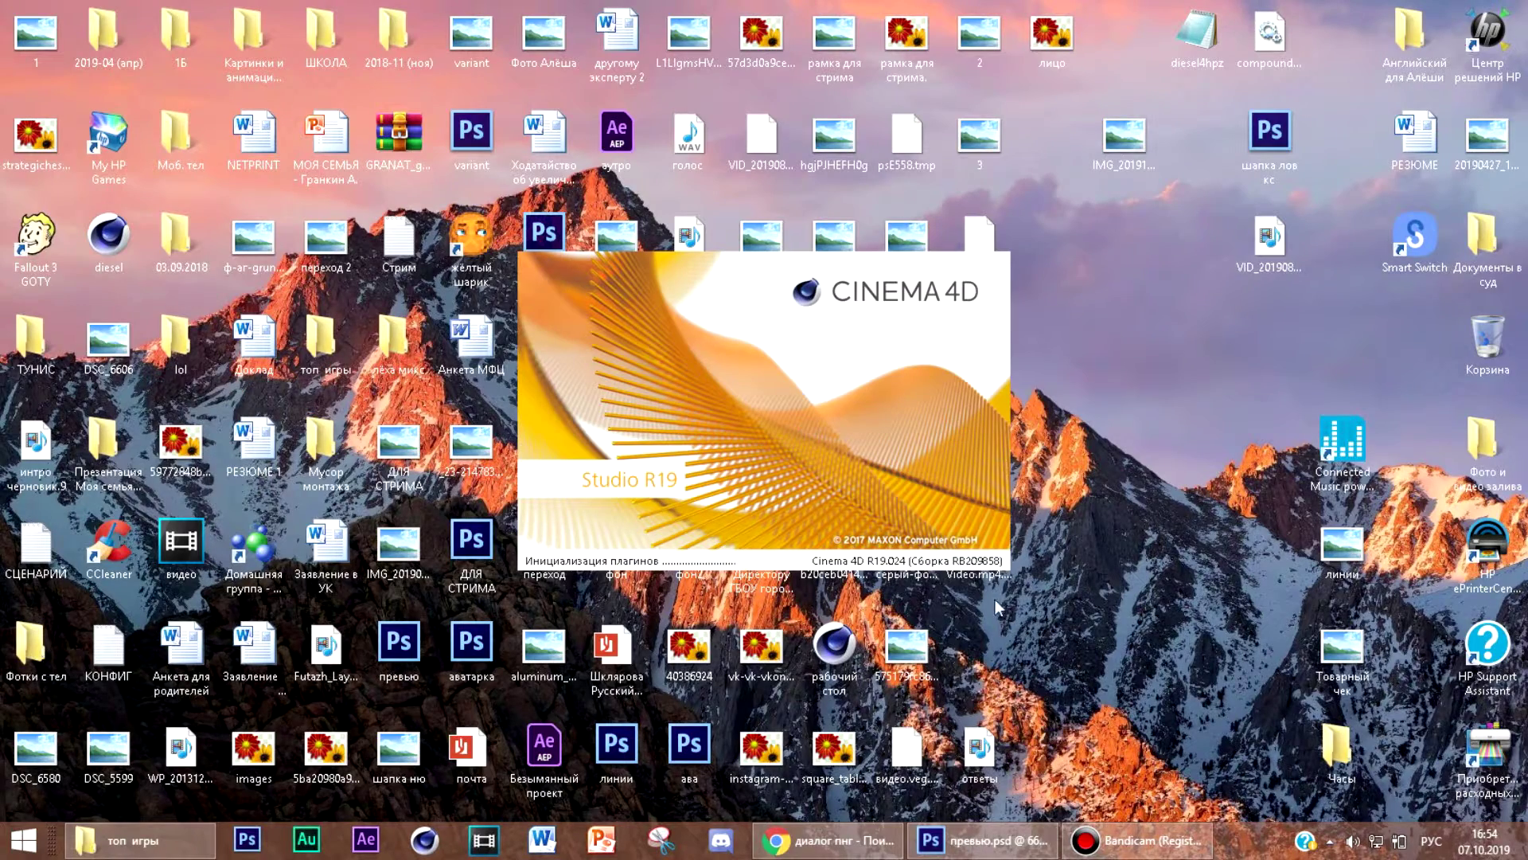
pyautogui.click(1139, 841)
pyautogui.click(939, 138)
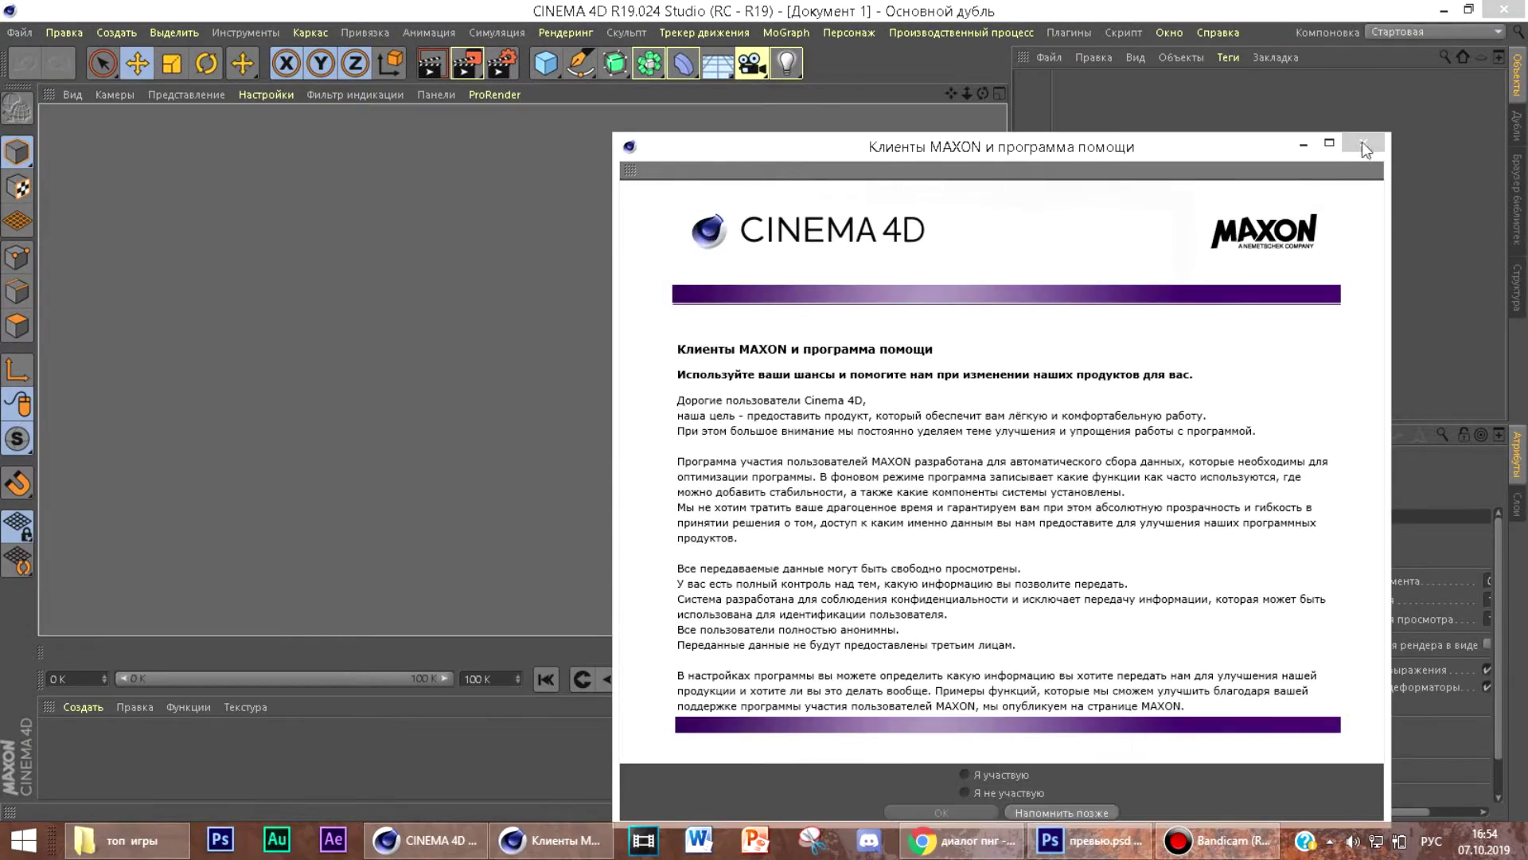
pyautogui.click(1366, 147)
# Step: Add a MoGraph MoText object with the text "ОТВЕТЫ НА ВОПРОСЫ" and view it from the front
pyautogui.click(786, 33)
pyautogui.click(849, 334)
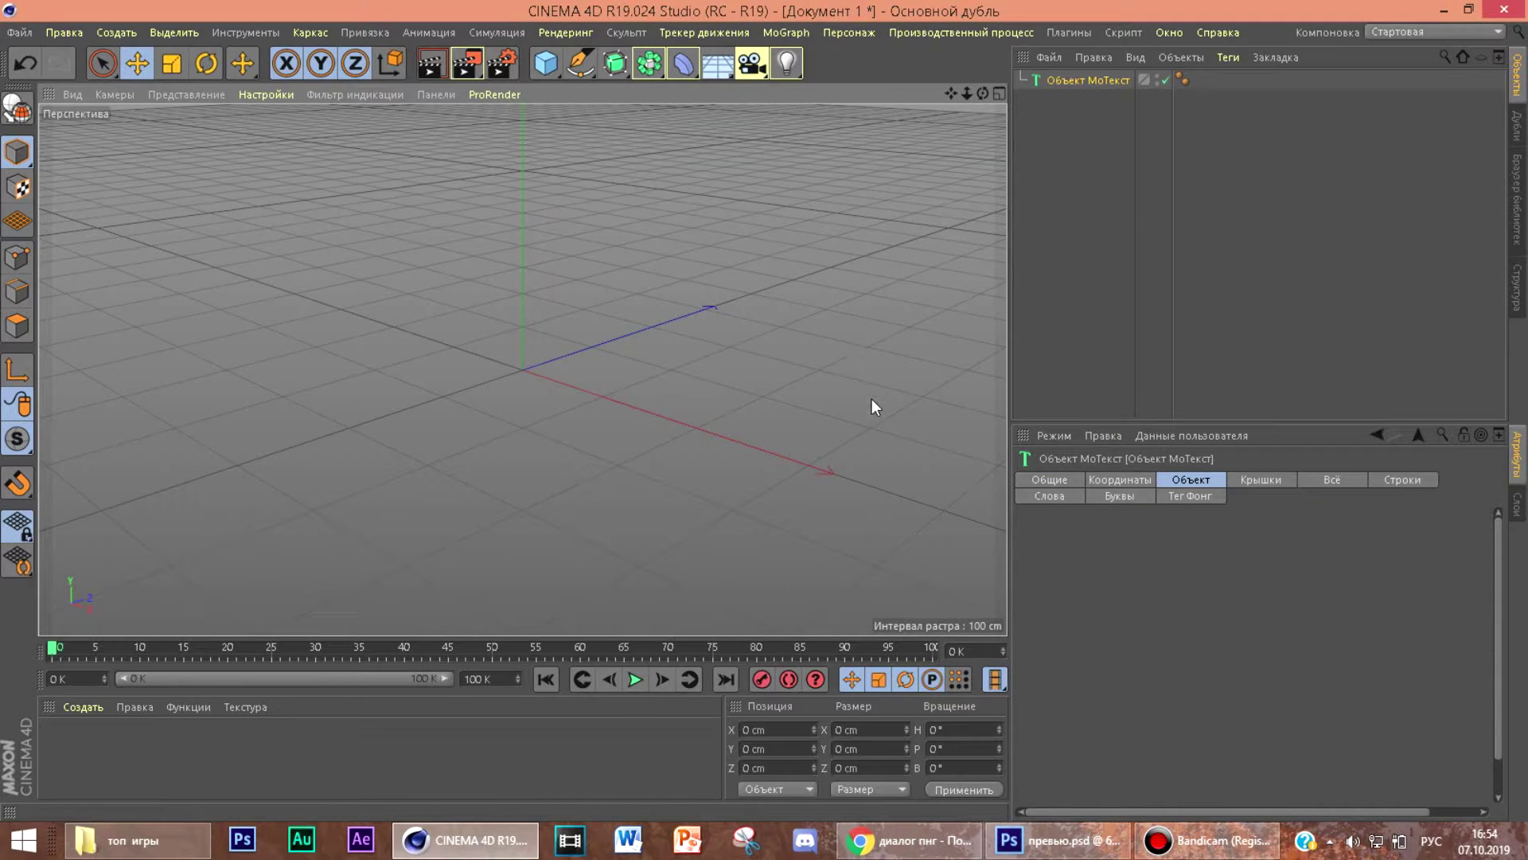
pyautogui.click(1162, 601)
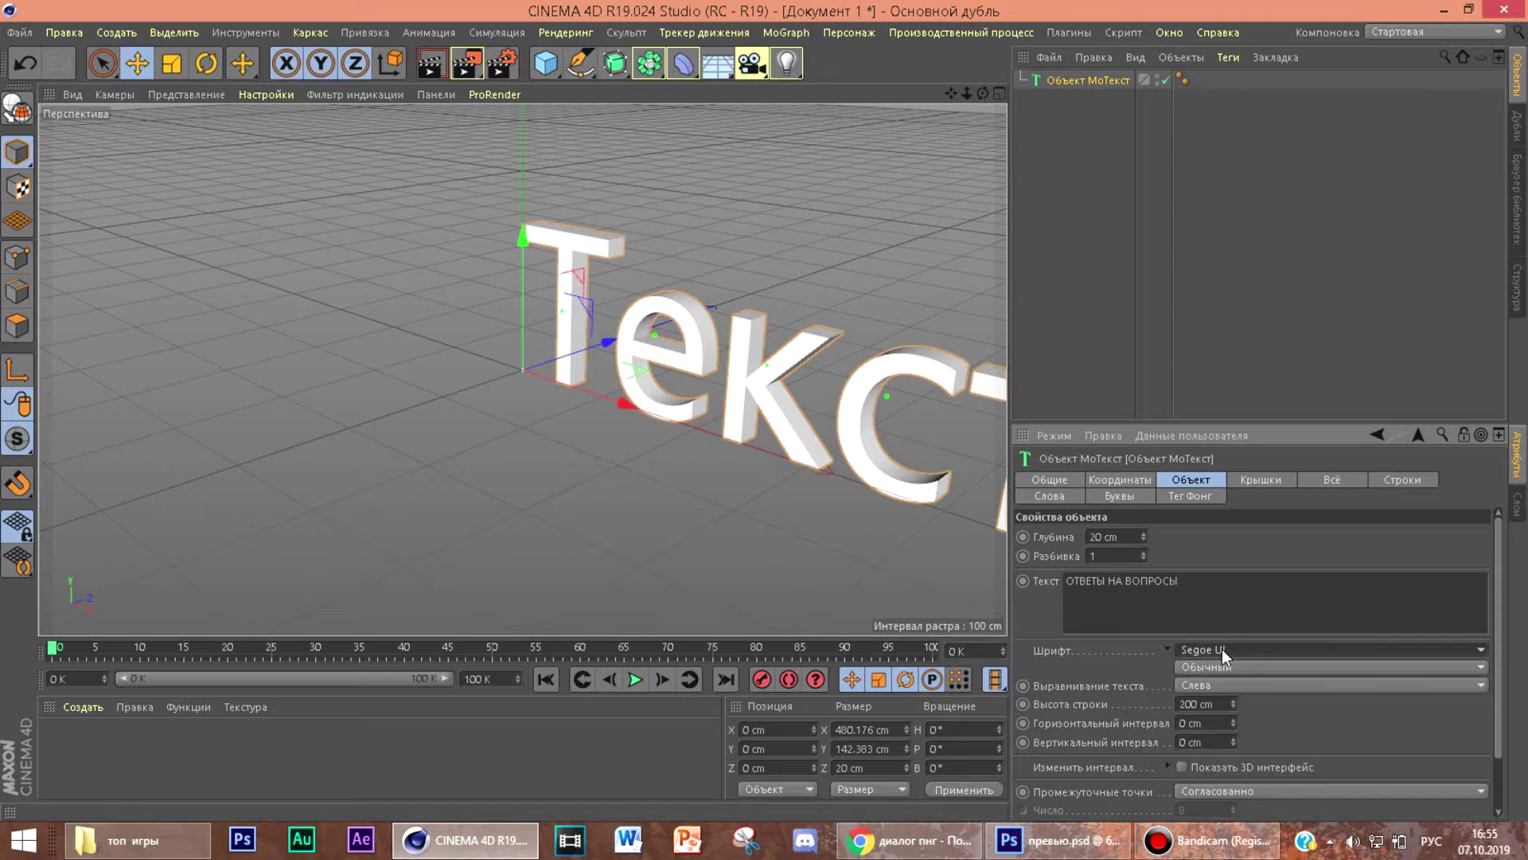
pyautogui.moveTo(788, 604); pyautogui.dragTo(464, 546)
pyautogui.scroll(-7, 624, 440)
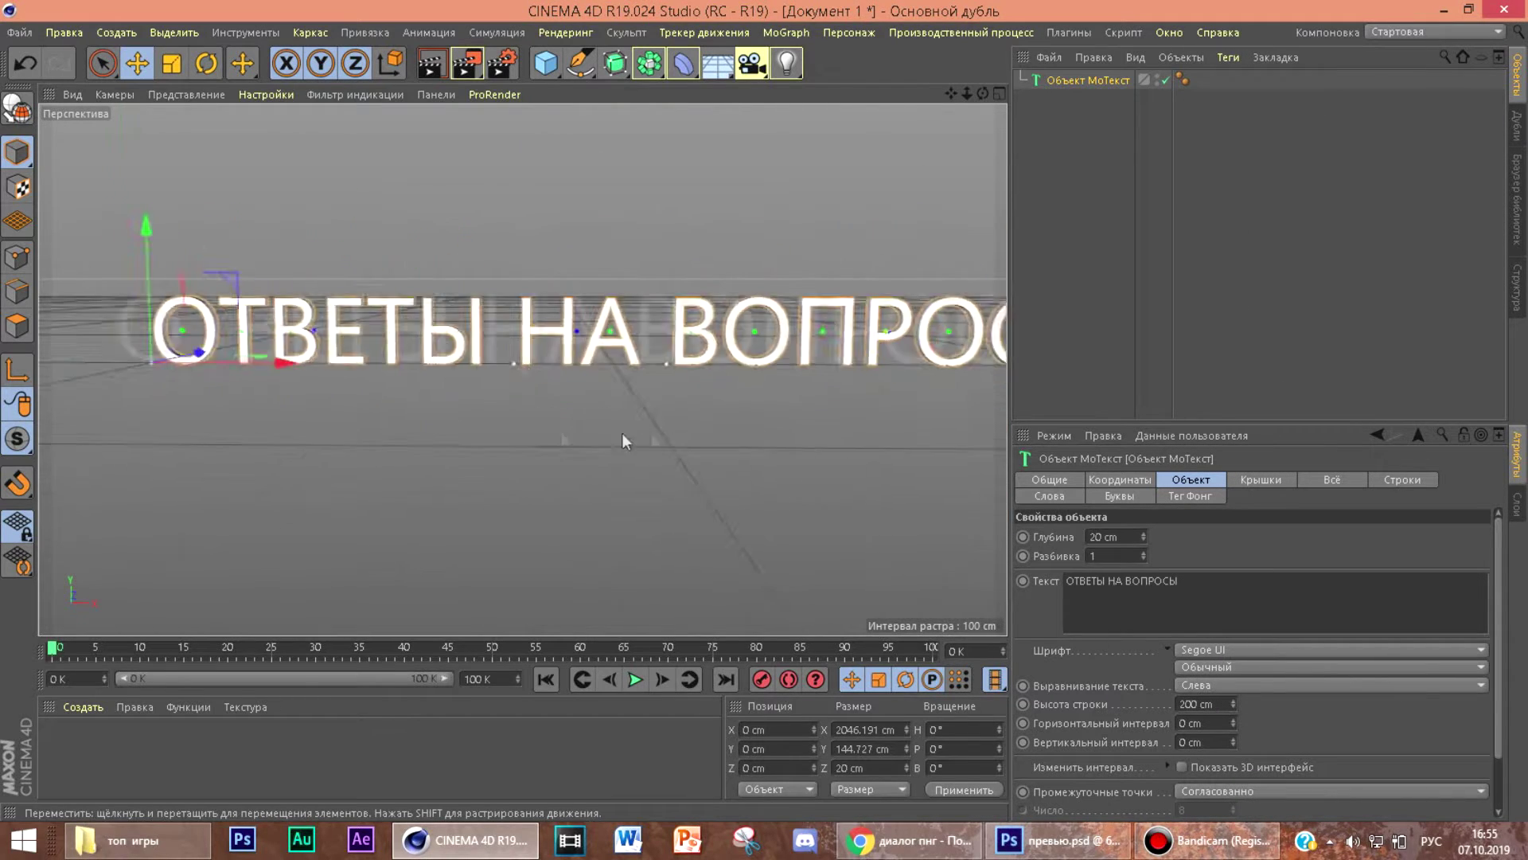
# Step: Set the 3D text's font to Komika Title - Axis RUS-LAT with a line height of 204 cm
pyautogui.click(1218, 650)
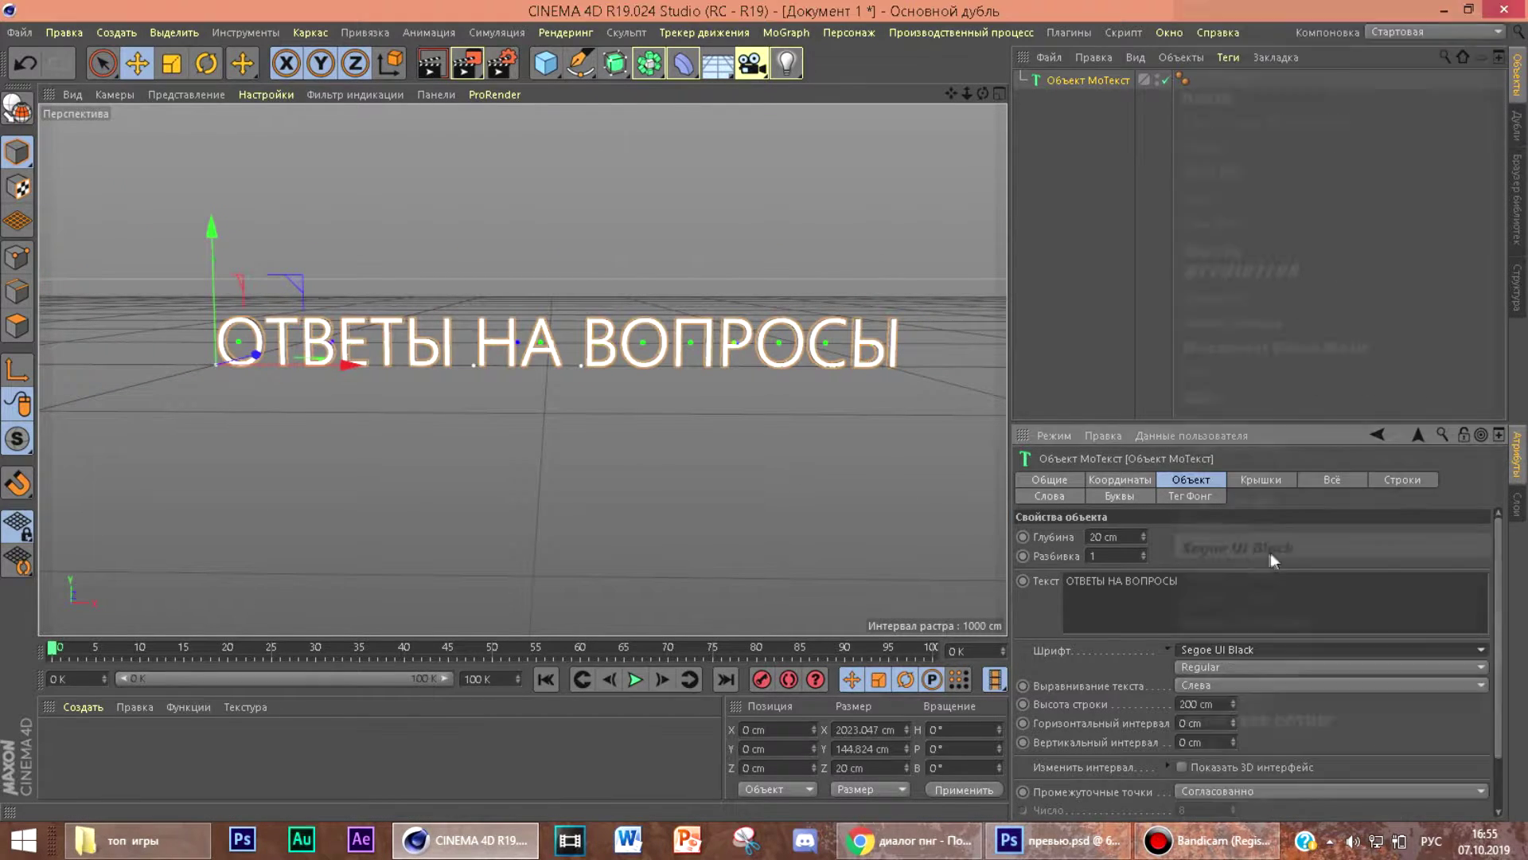
pyautogui.scroll(15, 1275, 621)
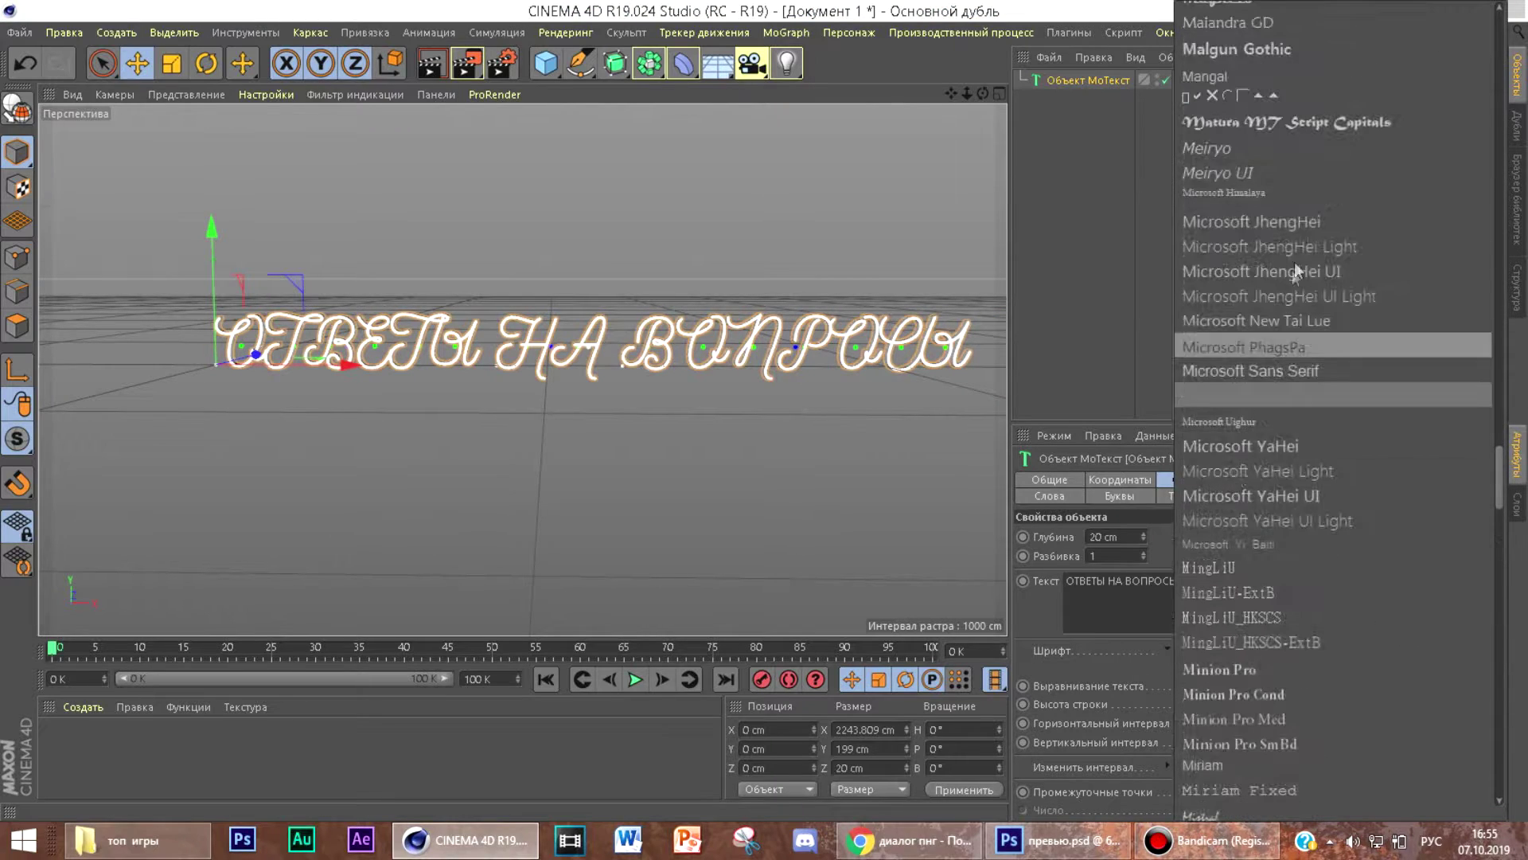
pyautogui.click(1240, 646)
pyautogui.click(1239, 647)
pyautogui.click(1296, 450)
pyautogui.moveTo(838, 454); pyautogui.dragTo(810, 441)
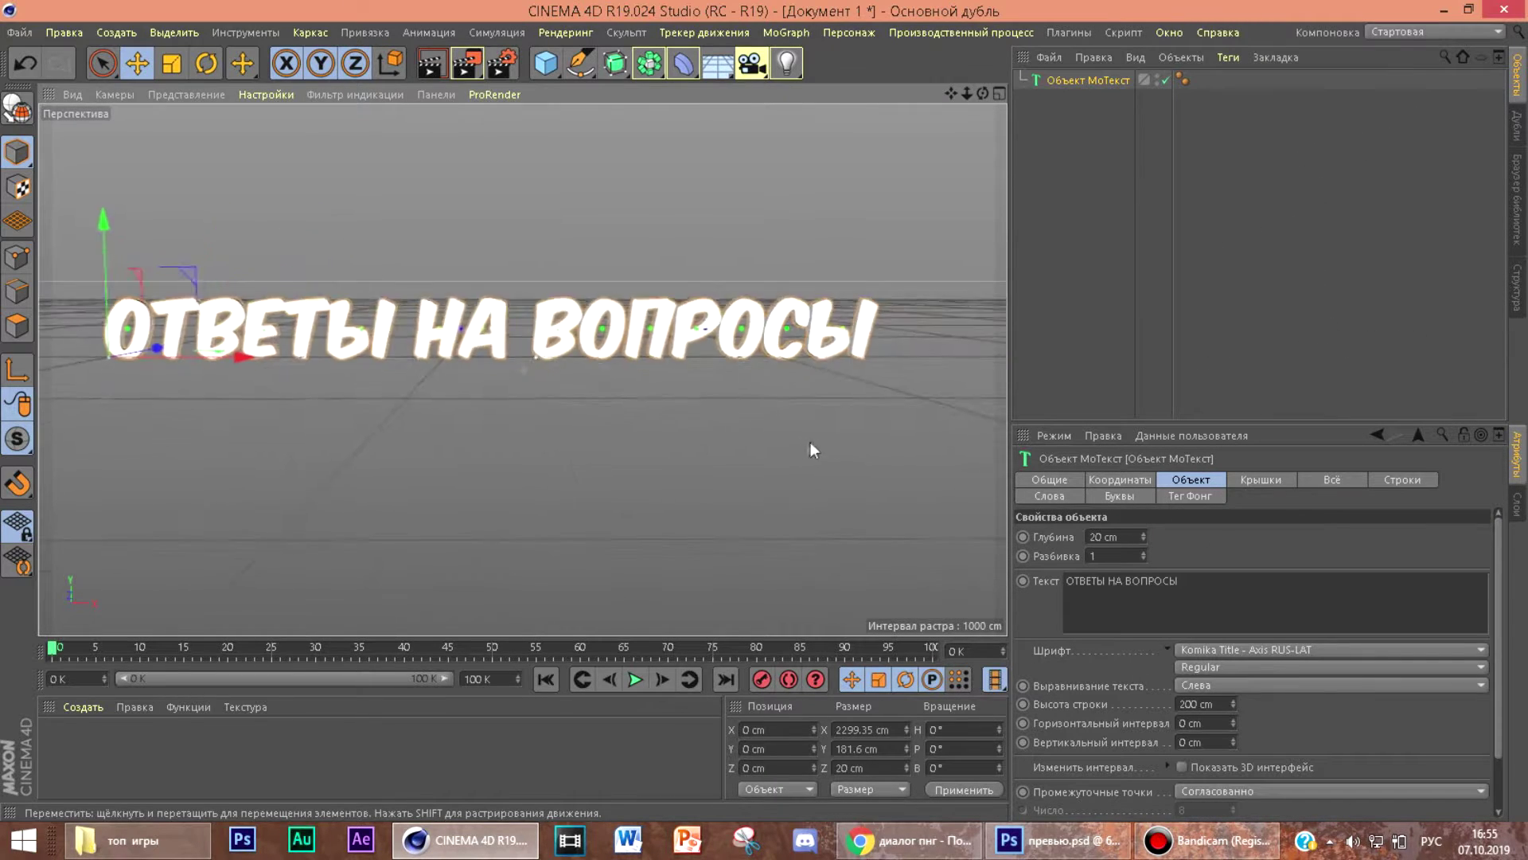
pyautogui.scroll(-4, 810, 442)
pyautogui.moveTo(776, 521); pyautogui.dragTo(864, 434)
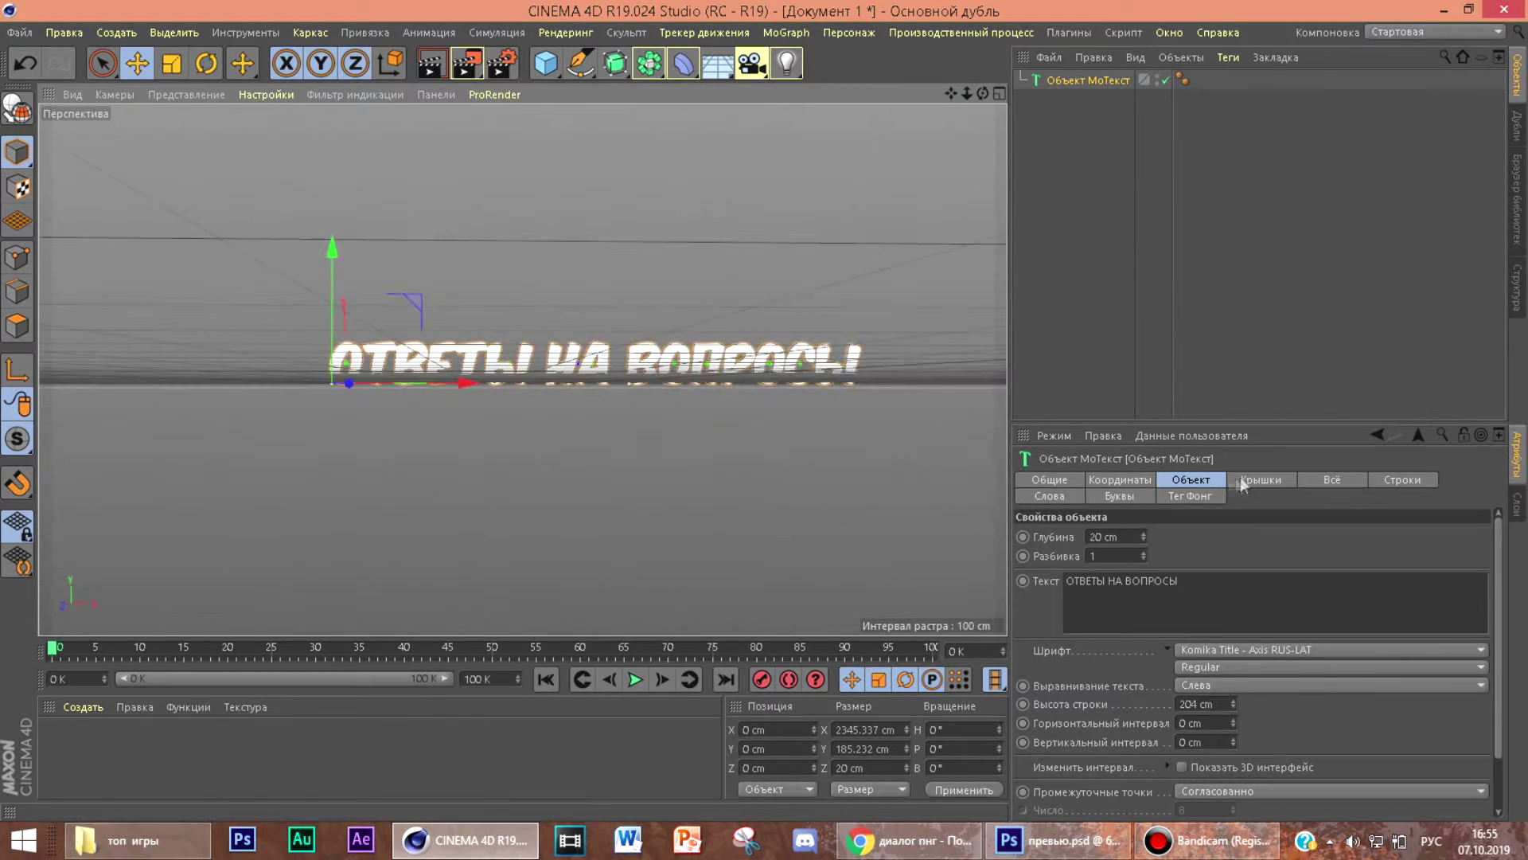
pyautogui.click(1245, 482)
pyautogui.click(1063, 500)
pyautogui.click(1190, 495)
pyautogui.click(1403, 479)
pyautogui.click(1191, 479)
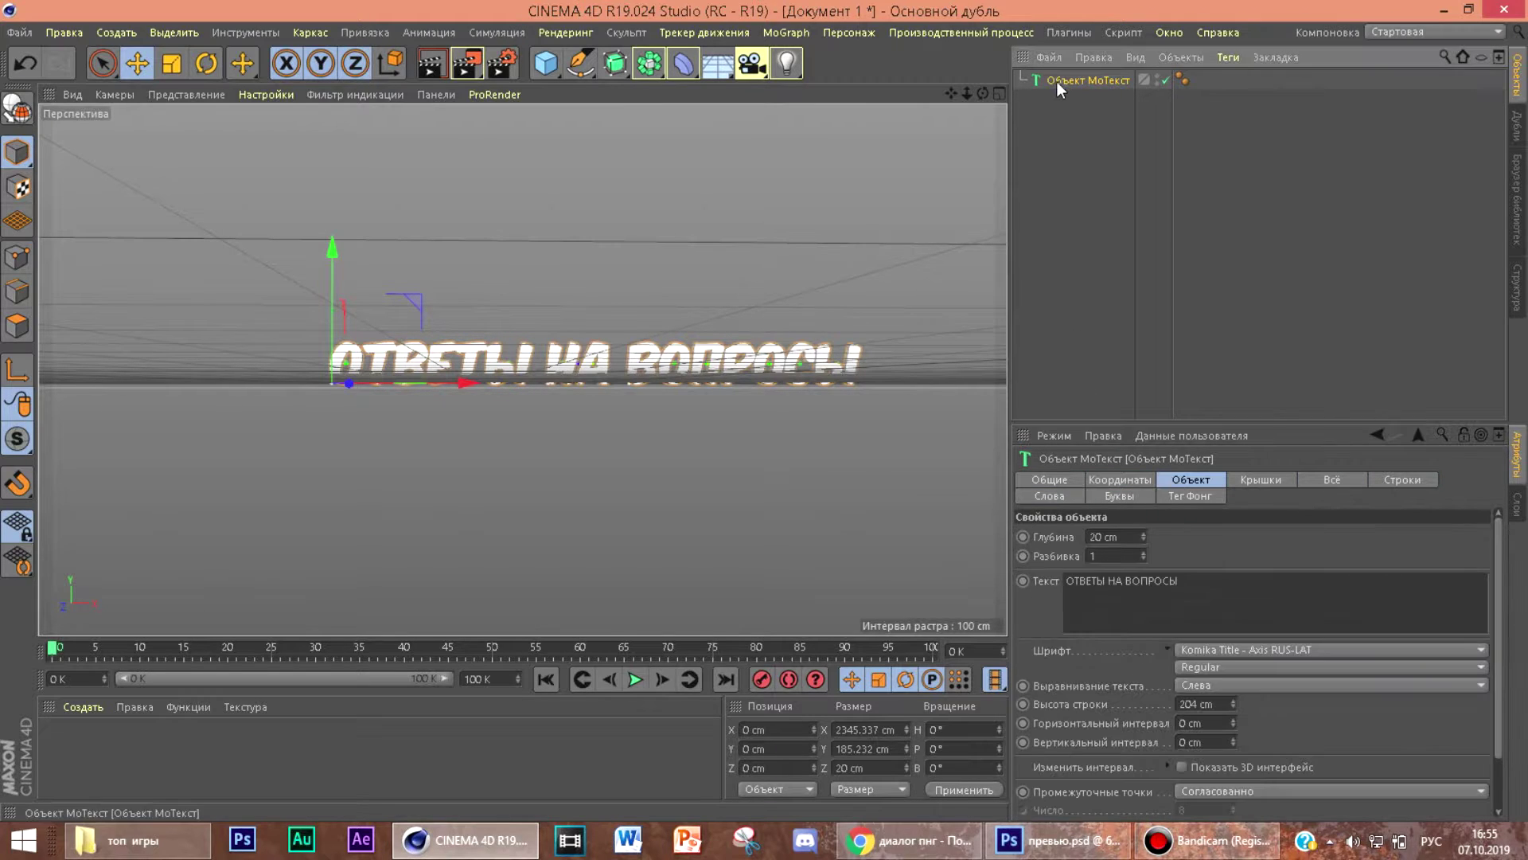
# Step: Make the MoText object editable and expand its hierarchy down to the separate words
pyautogui.press('c')
pyautogui.click(1032, 100)
pyautogui.moveTo(808, 418); pyautogui.dragTo(947, 445)
pyautogui.scroll(4, 811, 445)
pyautogui.scroll(-2, 812, 433)
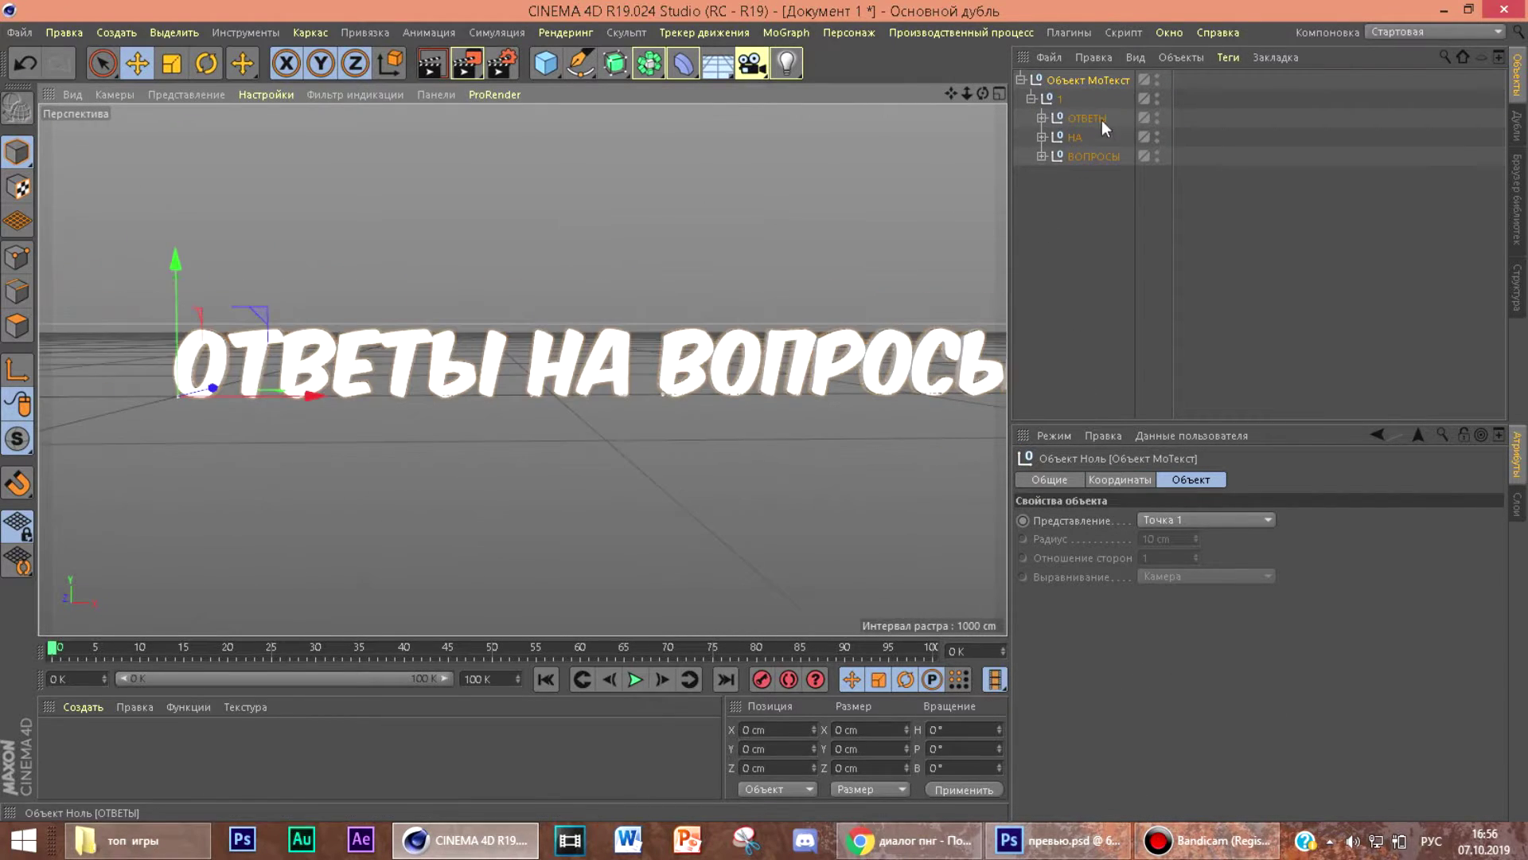
# Step: Move the word ОТВЕТЫ above the other two words
pyautogui.click(1088, 119)
pyautogui.moveTo(176, 295); pyautogui.dragTo(173, 119)
pyautogui.moveTo(310, 210); pyautogui.dragTo(618, 212)
pyautogui.moveTo(744, 266); pyautogui.dragTo(836, 363)
# Step: Expand the word ОТВЕТЫ into its letters and slightly rotate the letters О and Т
pyautogui.click(1042, 117)
pyautogui.click(1081, 138)
pyautogui.moveTo(841, 363); pyautogui.dragTo(776, 326)
pyautogui.click(206, 62)
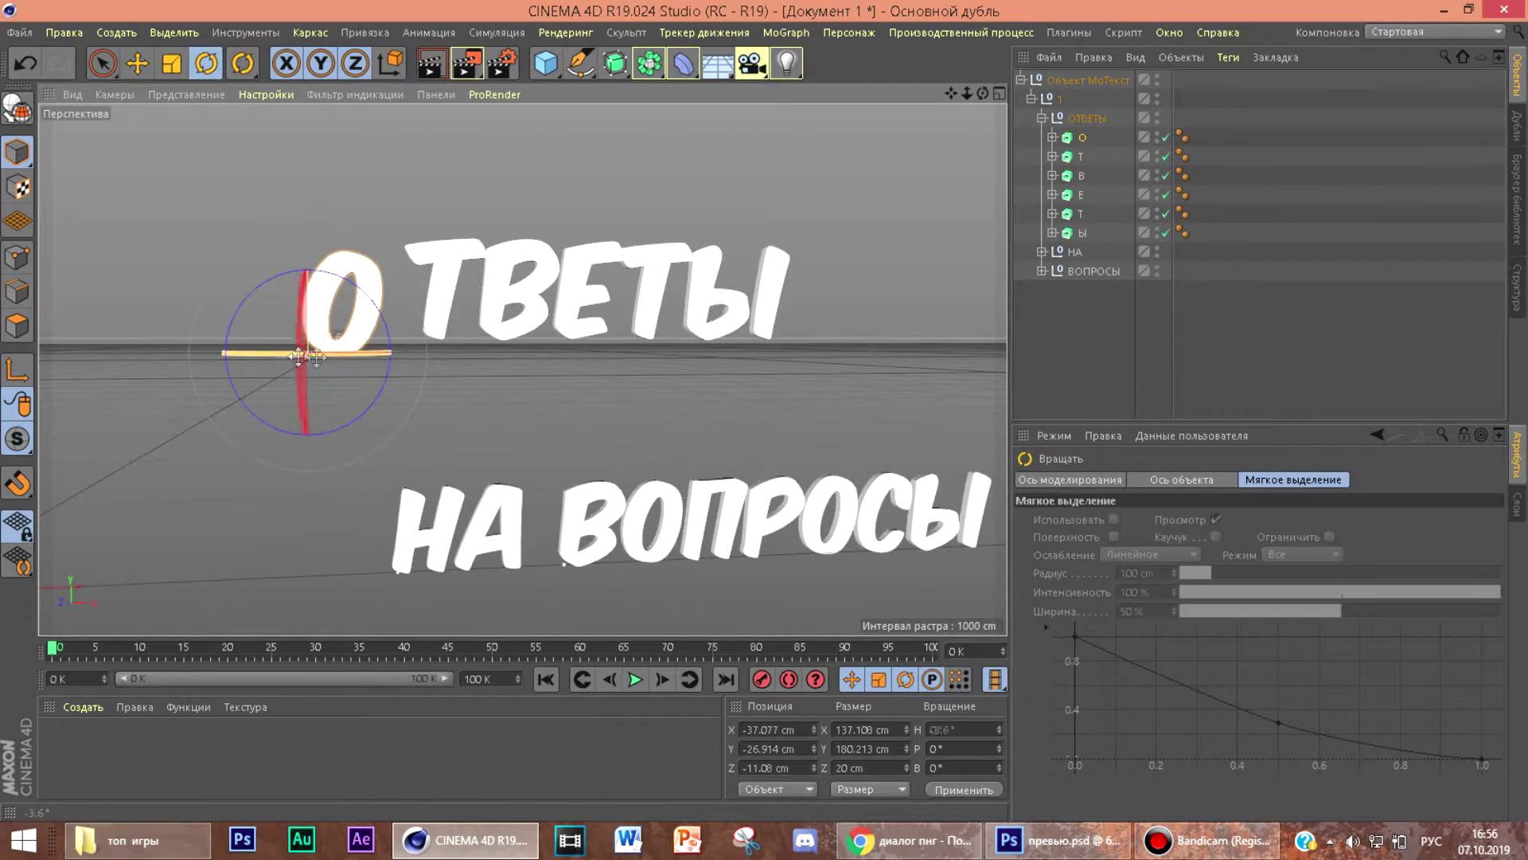
pyautogui.moveTo(305, 353); pyautogui.dragTo(275, 354)
pyautogui.moveTo(776, 394); pyautogui.dragTo(917, 388)
pyautogui.click(1069, 158)
pyautogui.moveTo(631, 355); pyautogui.dragTo(603, 355)
# Step: Adjust the remaining letters and arrange ОТВЕТЫ, НА and ВОПРОСЫ as three centred lines
pyautogui.press('e')
pyautogui.moveTo(685, 311); pyautogui.dragTo(479, 381)
pyautogui.moveTo(645, 306); pyautogui.dragTo(785, 257)
pyautogui.moveTo(600, 207); pyautogui.dragTo(600, 223)
pyautogui.moveTo(734, 350)
pyautogui.mouseDown()
pyautogui.moveTo(691, 350)
pyautogui.moveTo(707, 351)
pyautogui.mouseUp()
pyautogui.moveTo(837, 418); pyautogui.dragTo(830, 410)
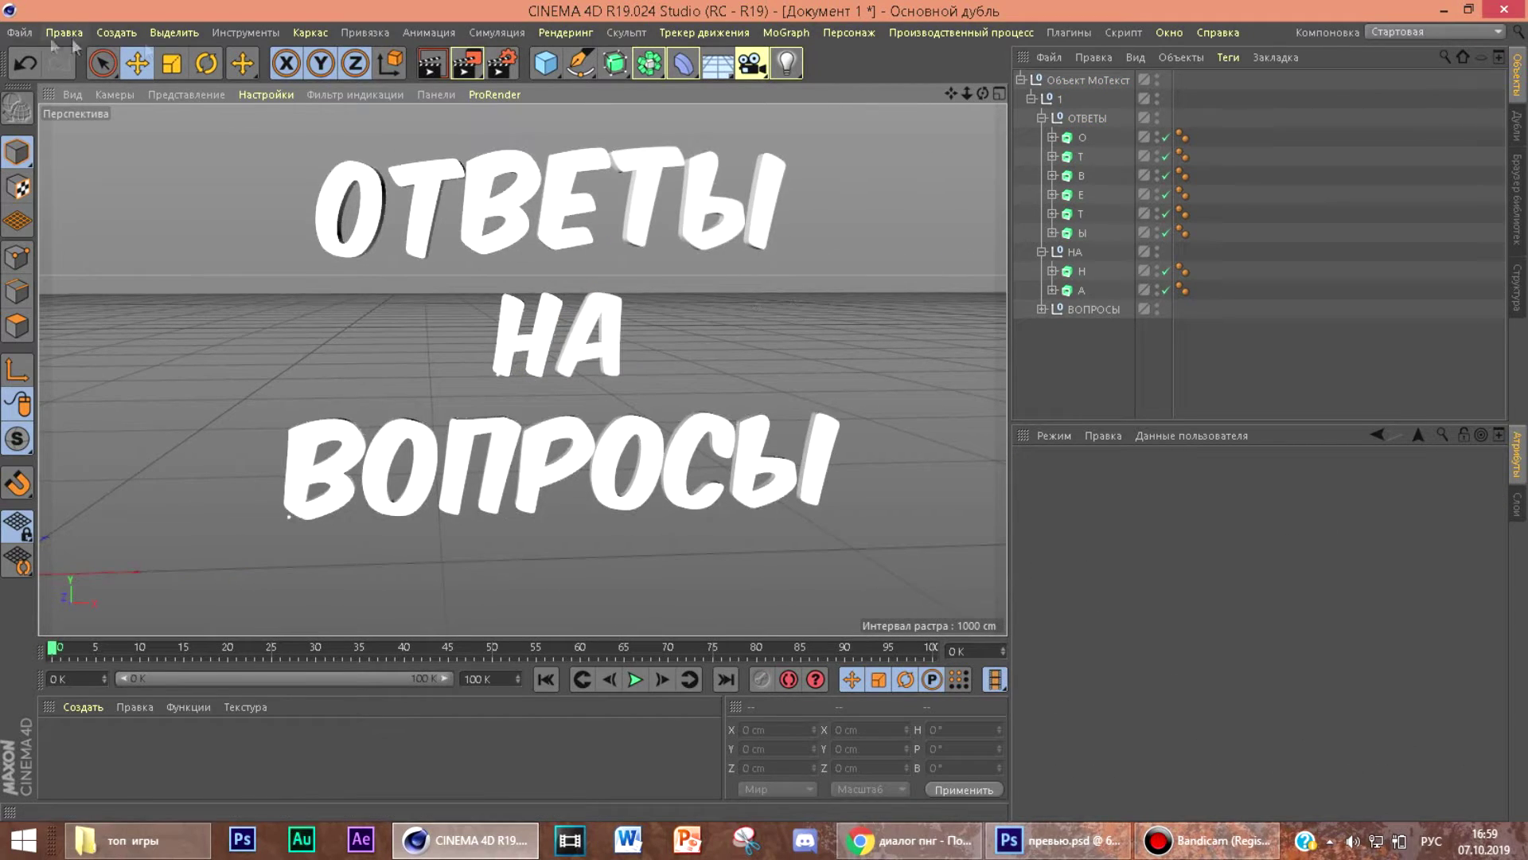
# Step: Create a new material and open it in the material editor at its colour texture
pyautogui.doubleClick(60, 744)
pyautogui.doubleClick(61, 744)
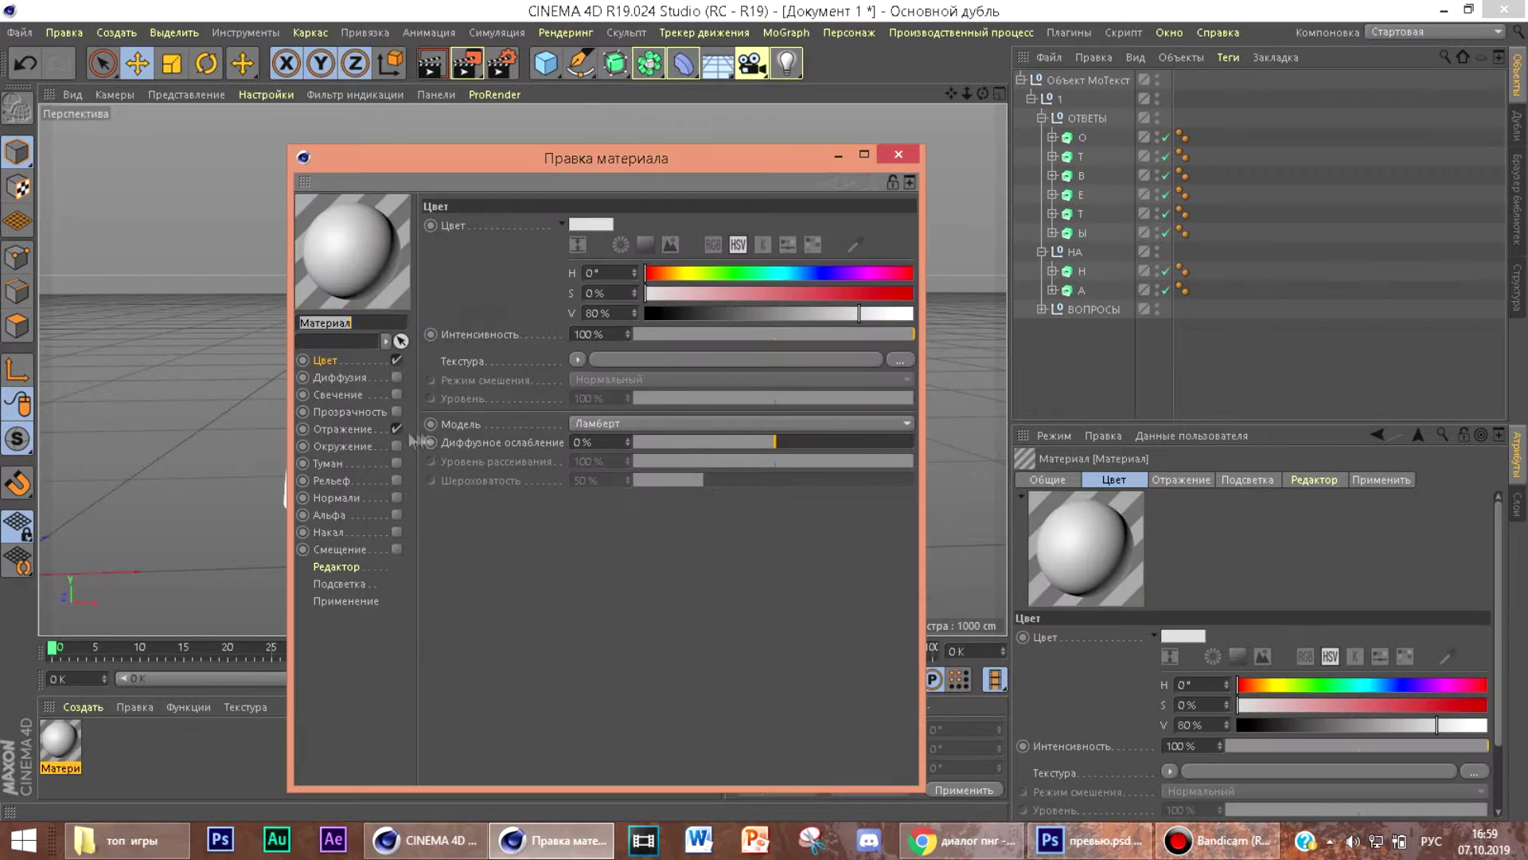
pyautogui.click(578, 361)
# Step: Switch to Chrome, search images for "тектсуры" and save the brown crumpled paper texture
pyautogui.hotkey('alt', 'Tab')
pyautogui.write('тектсуры')
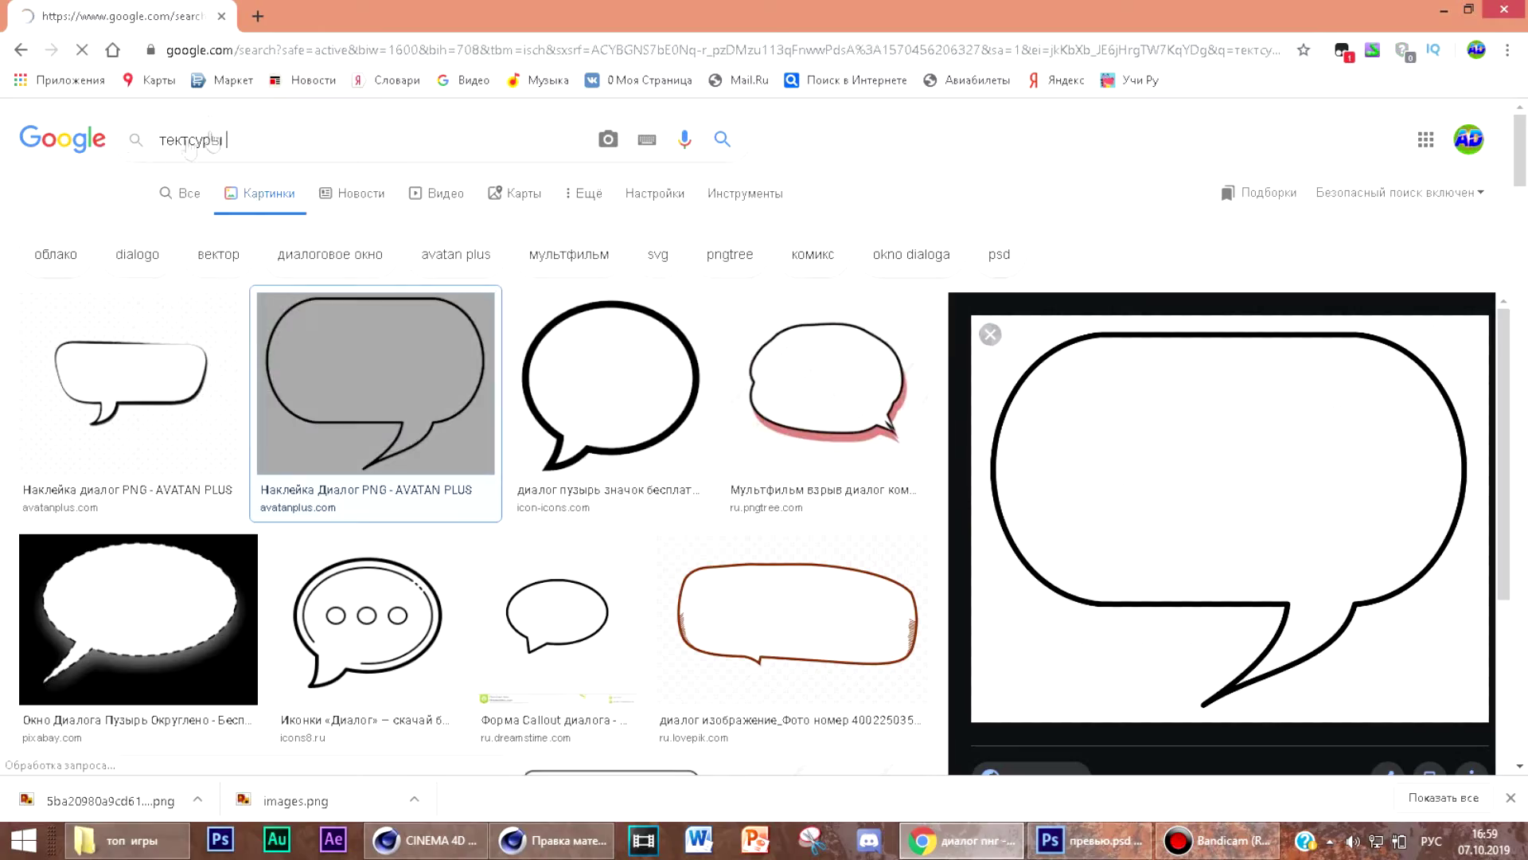
pyautogui.scroll(-3, 382, 391)
pyautogui.click(184, 391)
pyautogui.rightClick(1163, 288)
pyautogui.click(1242, 451)
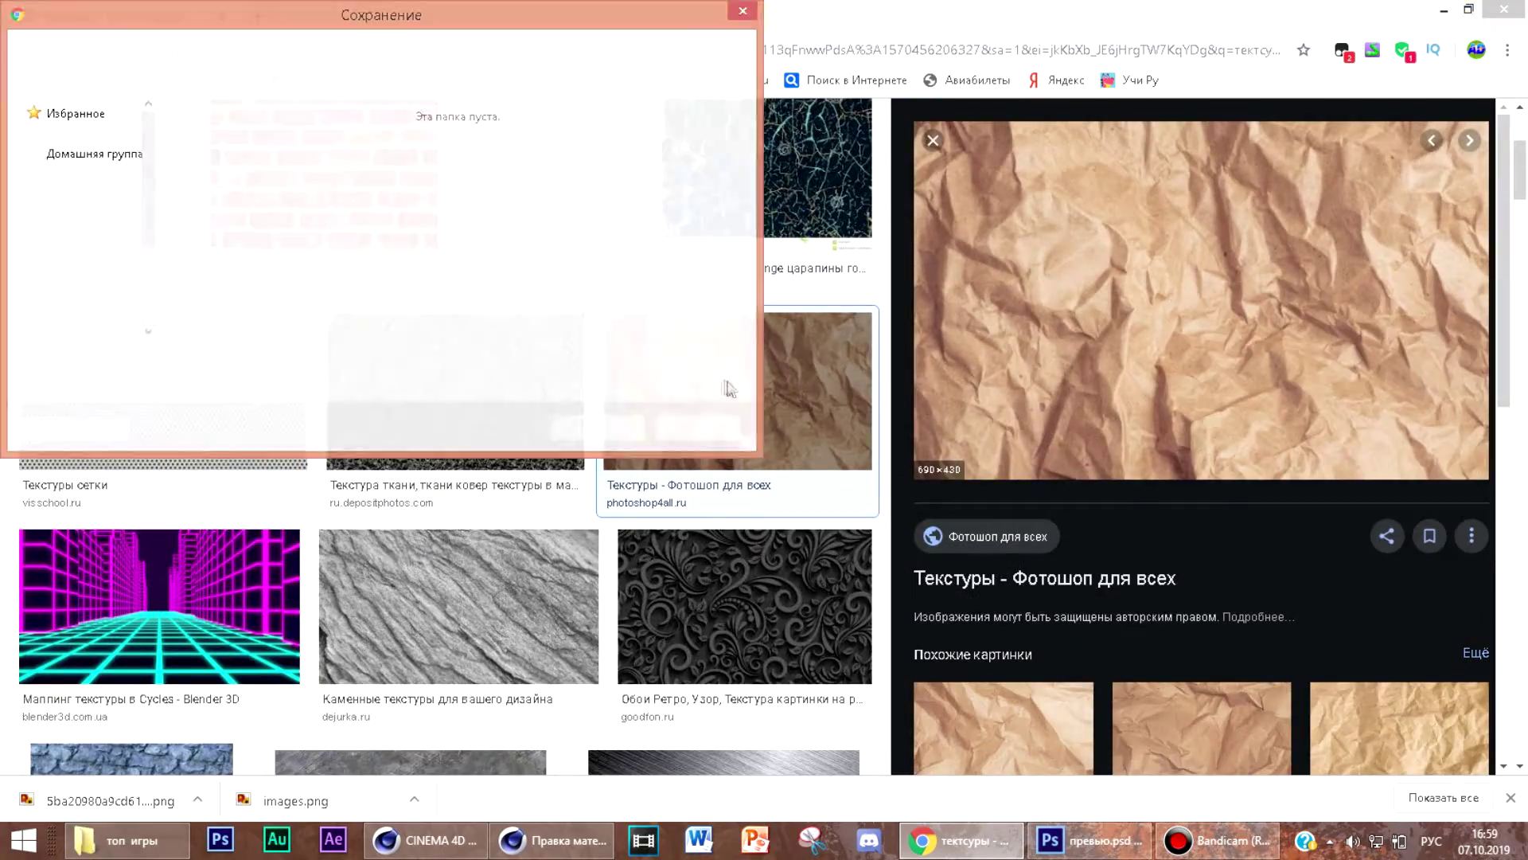
pyautogui.click(621, 434)
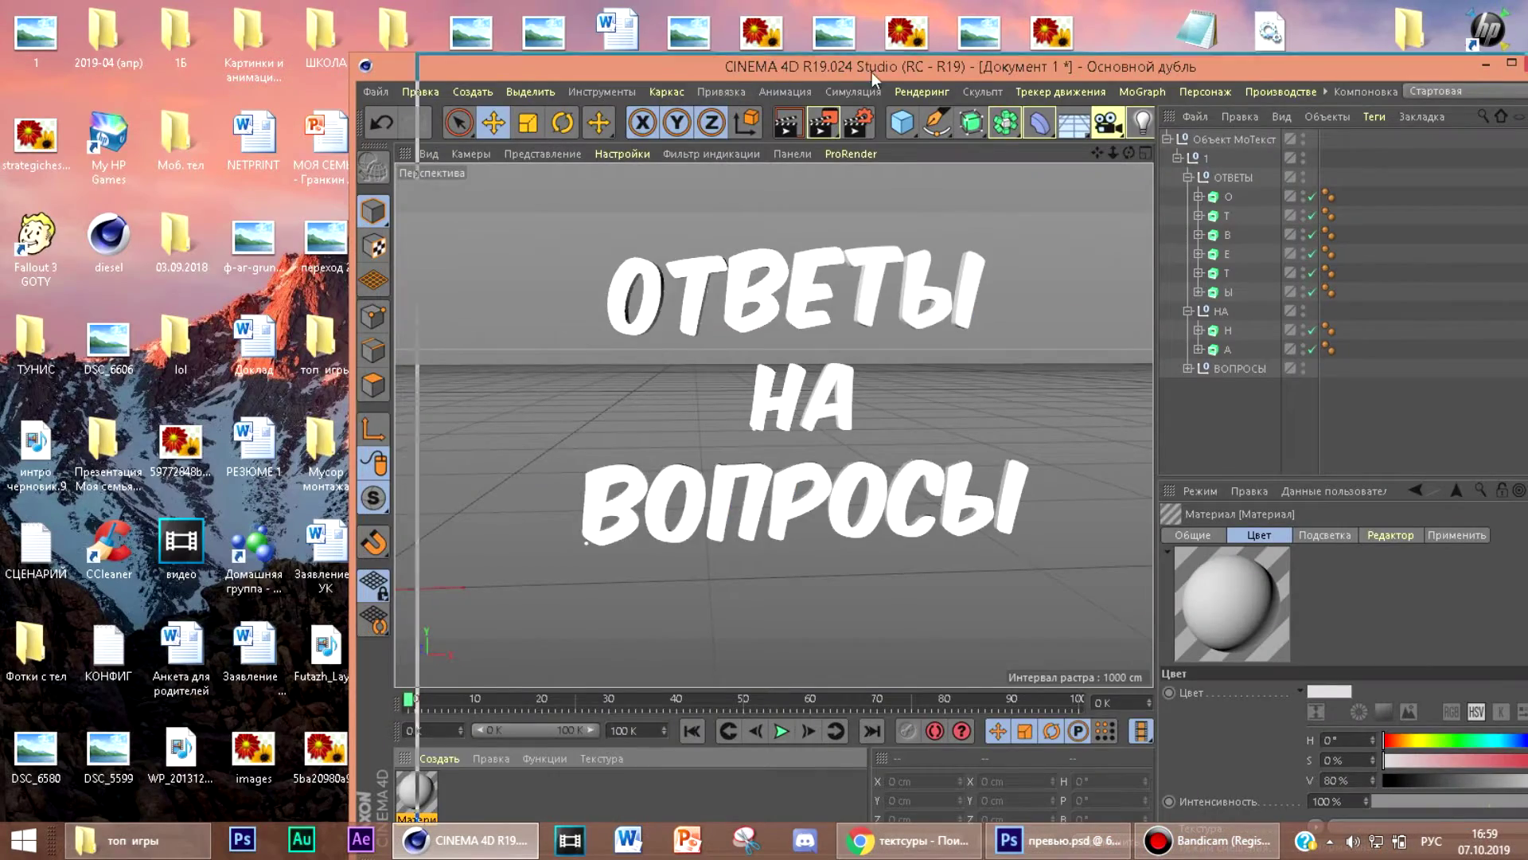
# Step: Load tekstura_bumaga_avatan_plus.jpg as the material's colour texture and apply the material to ОТВЕТЫ and ВОПРОСЫ
pyautogui.moveTo(873, 76); pyautogui.dragTo(1229, 81)
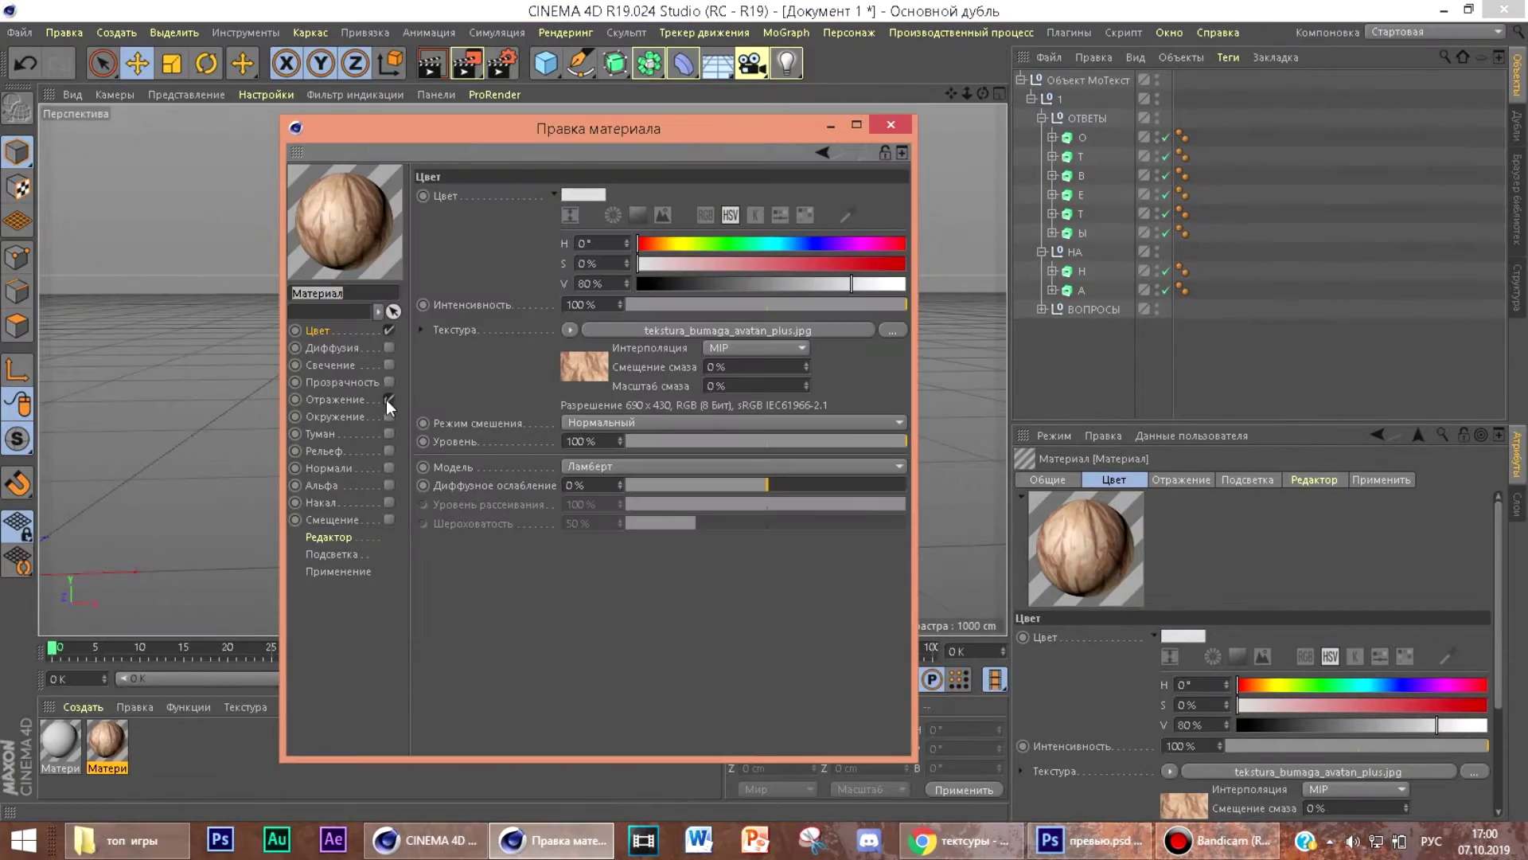
pyautogui.click(597, 370)
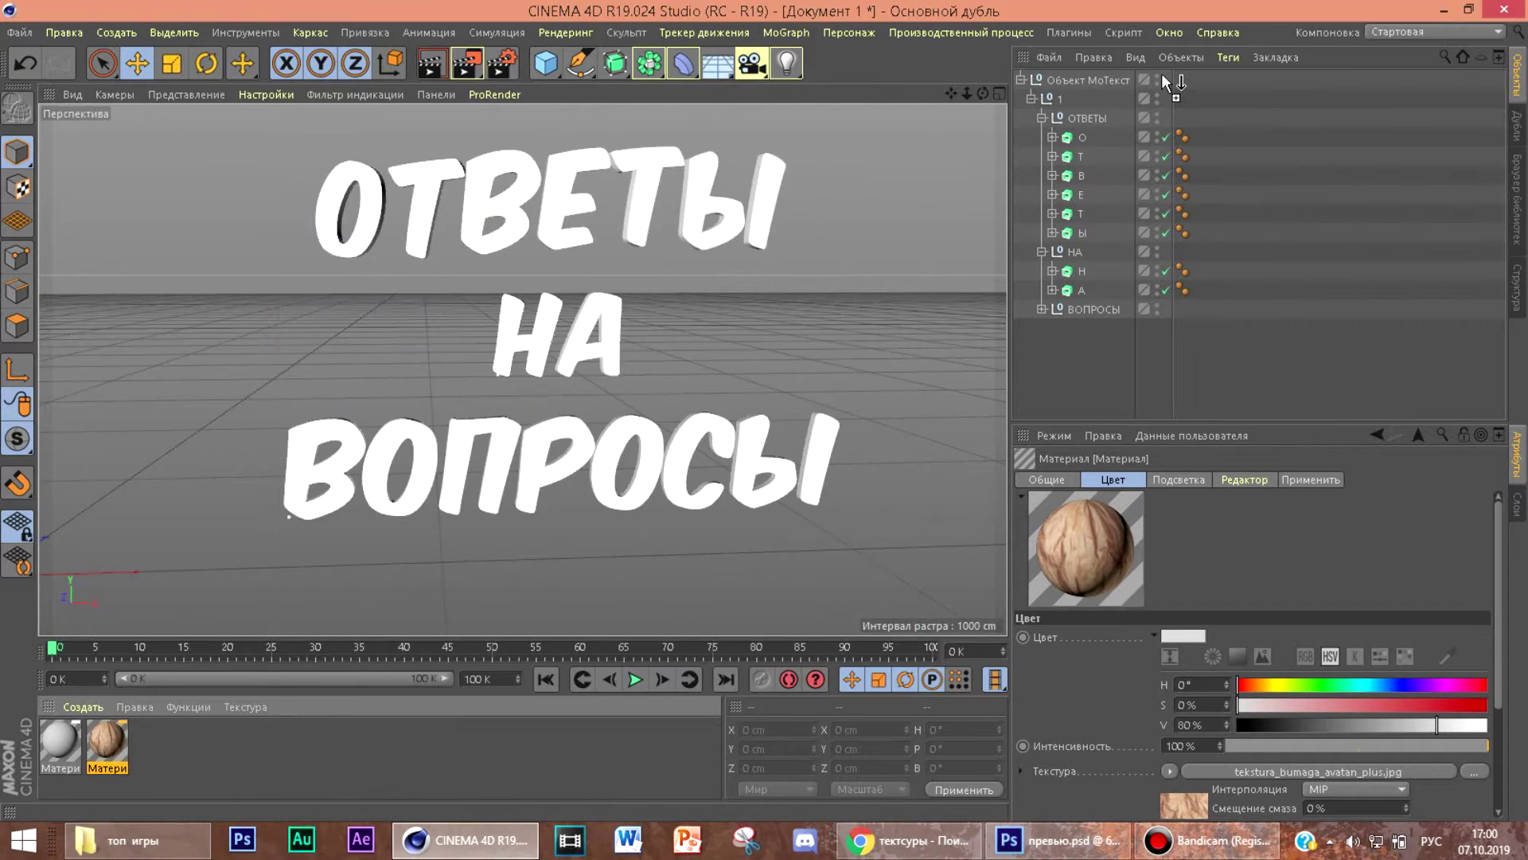
pyautogui.moveTo(1116, 128); pyautogui.dragTo(1182, 308)
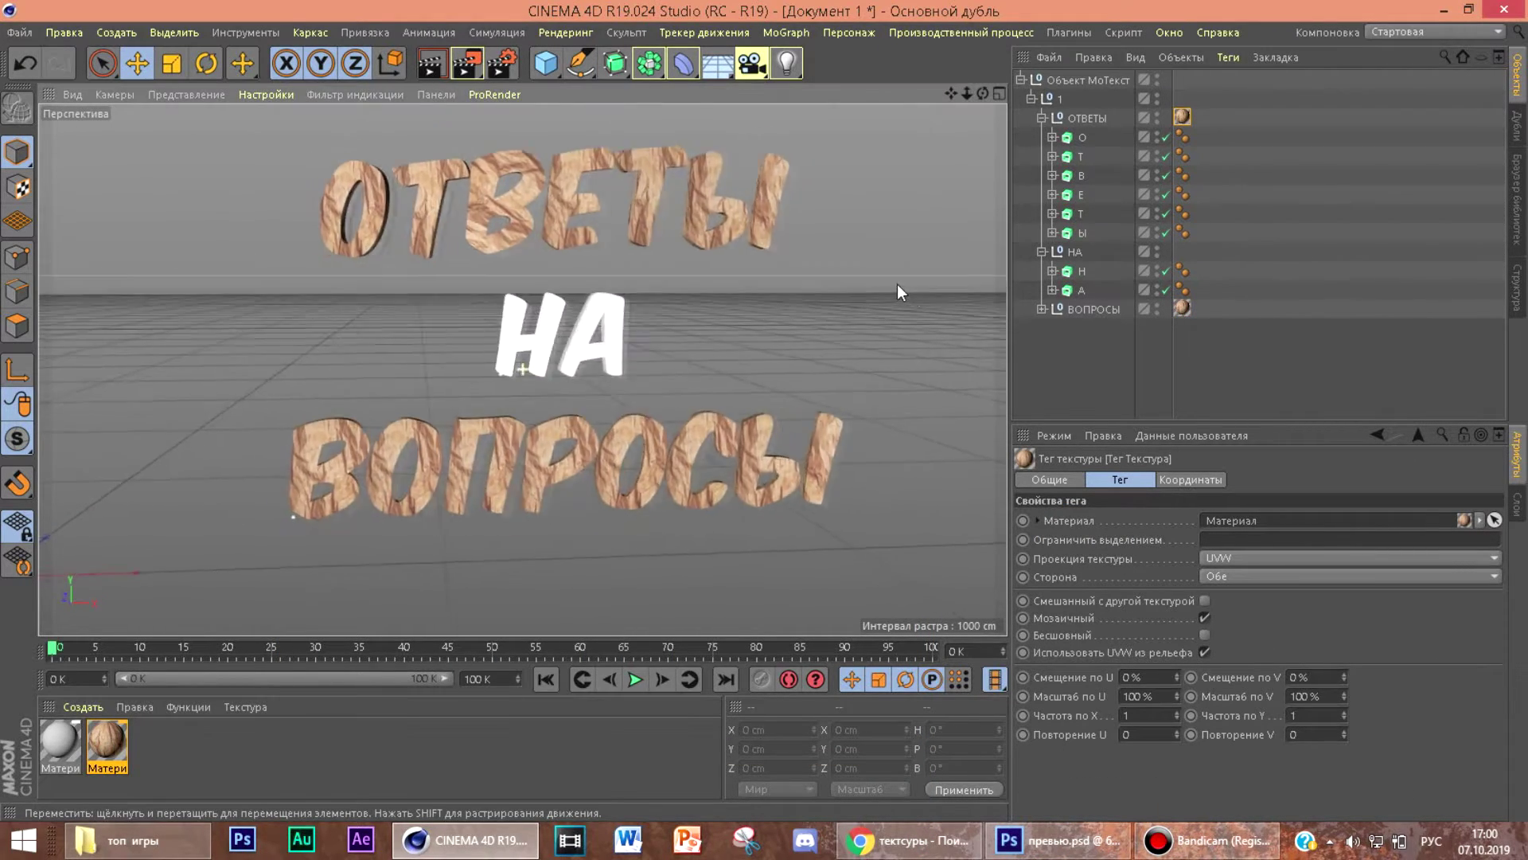
# Step: Try the paper material's luminance channel, turn it off again and enable reflectance instead
pyautogui.doubleClick(107, 740)
pyautogui.click(342, 382)
pyautogui.click(343, 367)
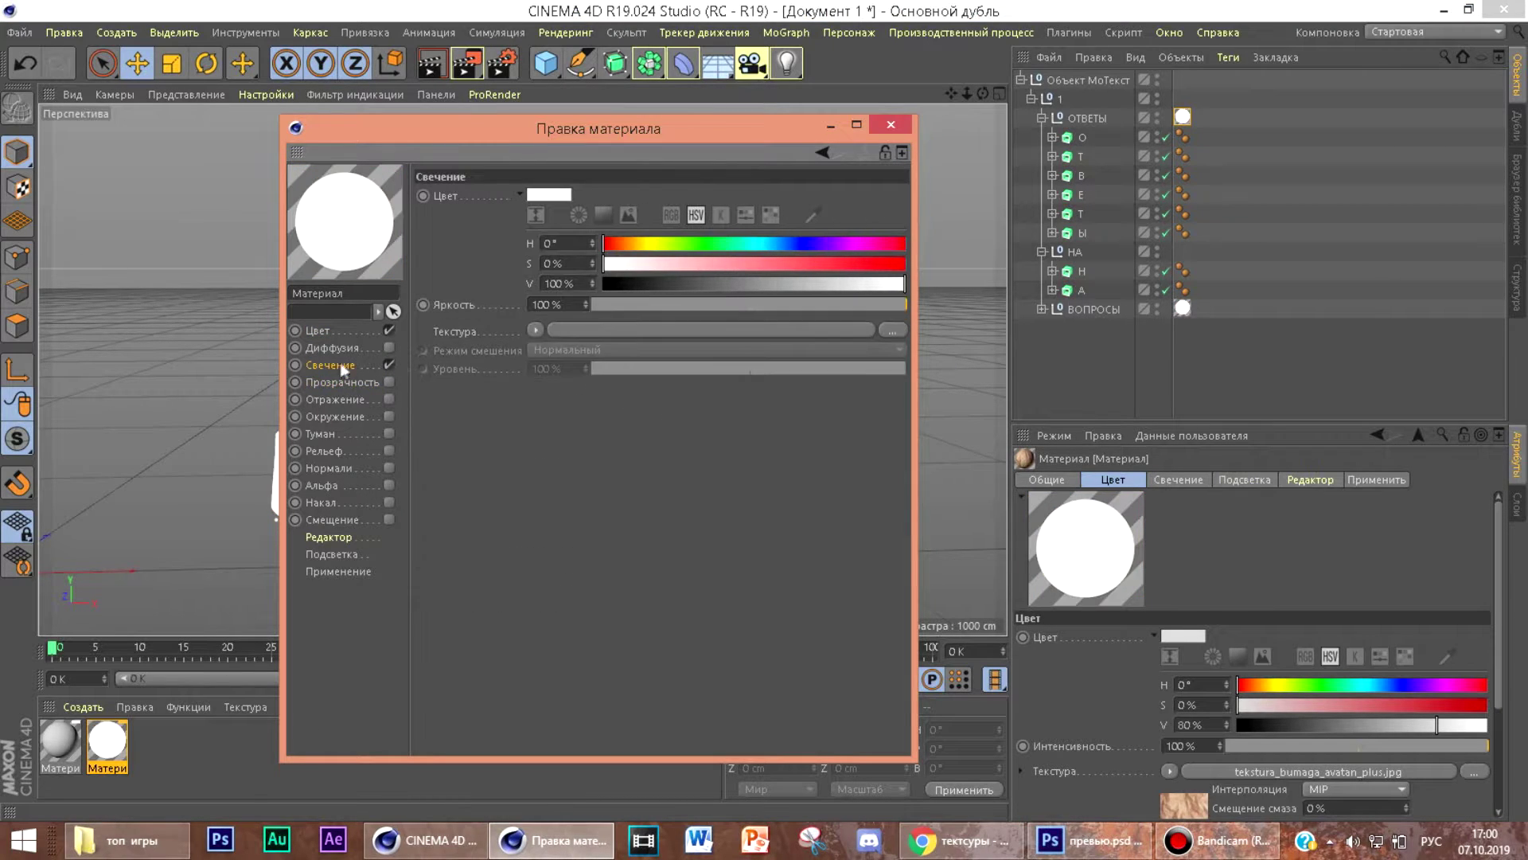
pyautogui.click(389, 364)
pyautogui.click(388, 399)
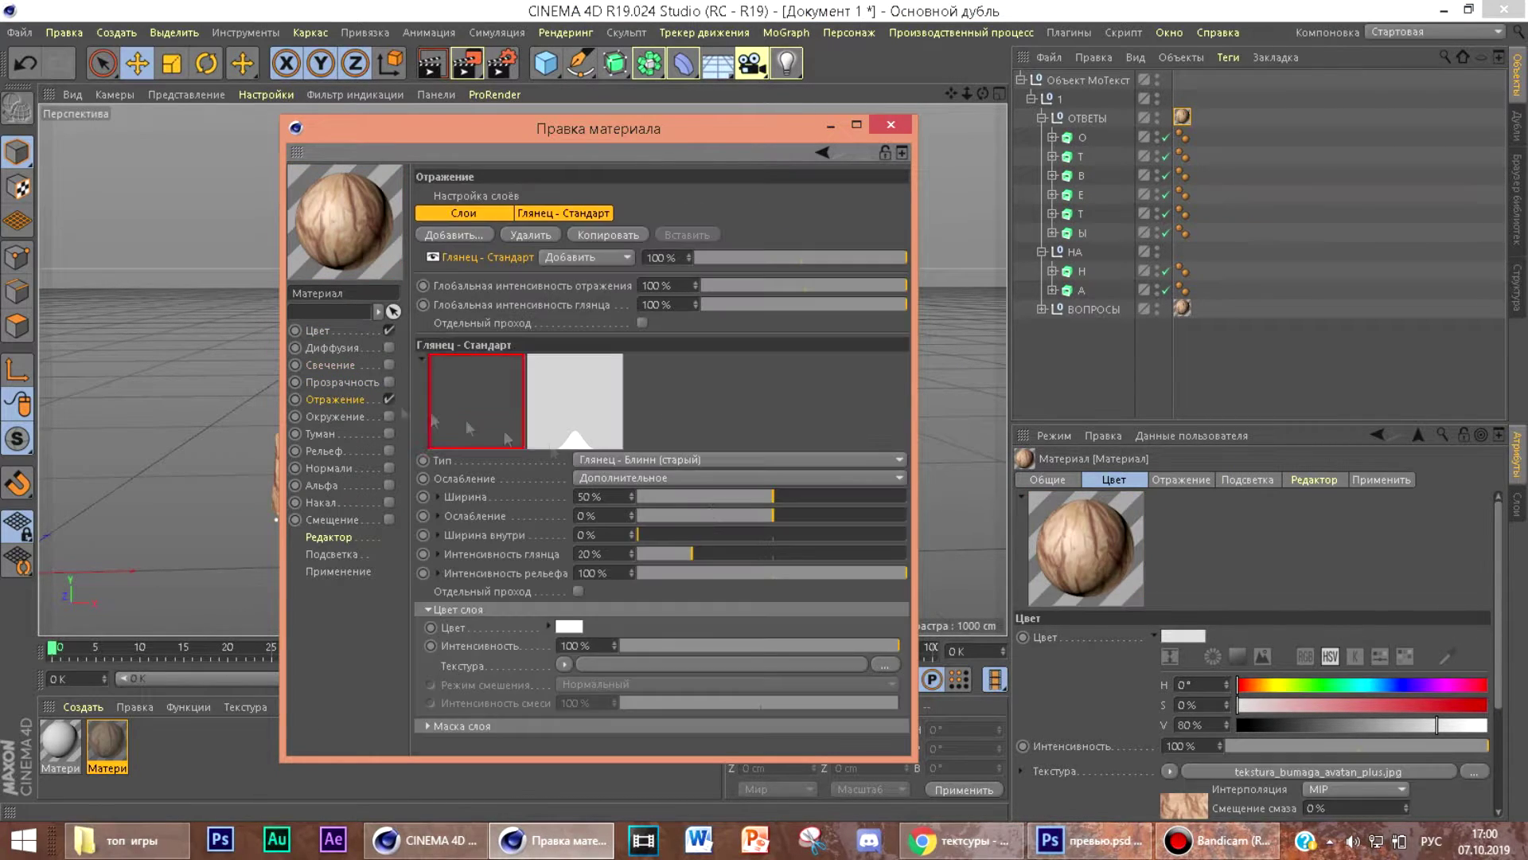
pyautogui.click(891, 126)
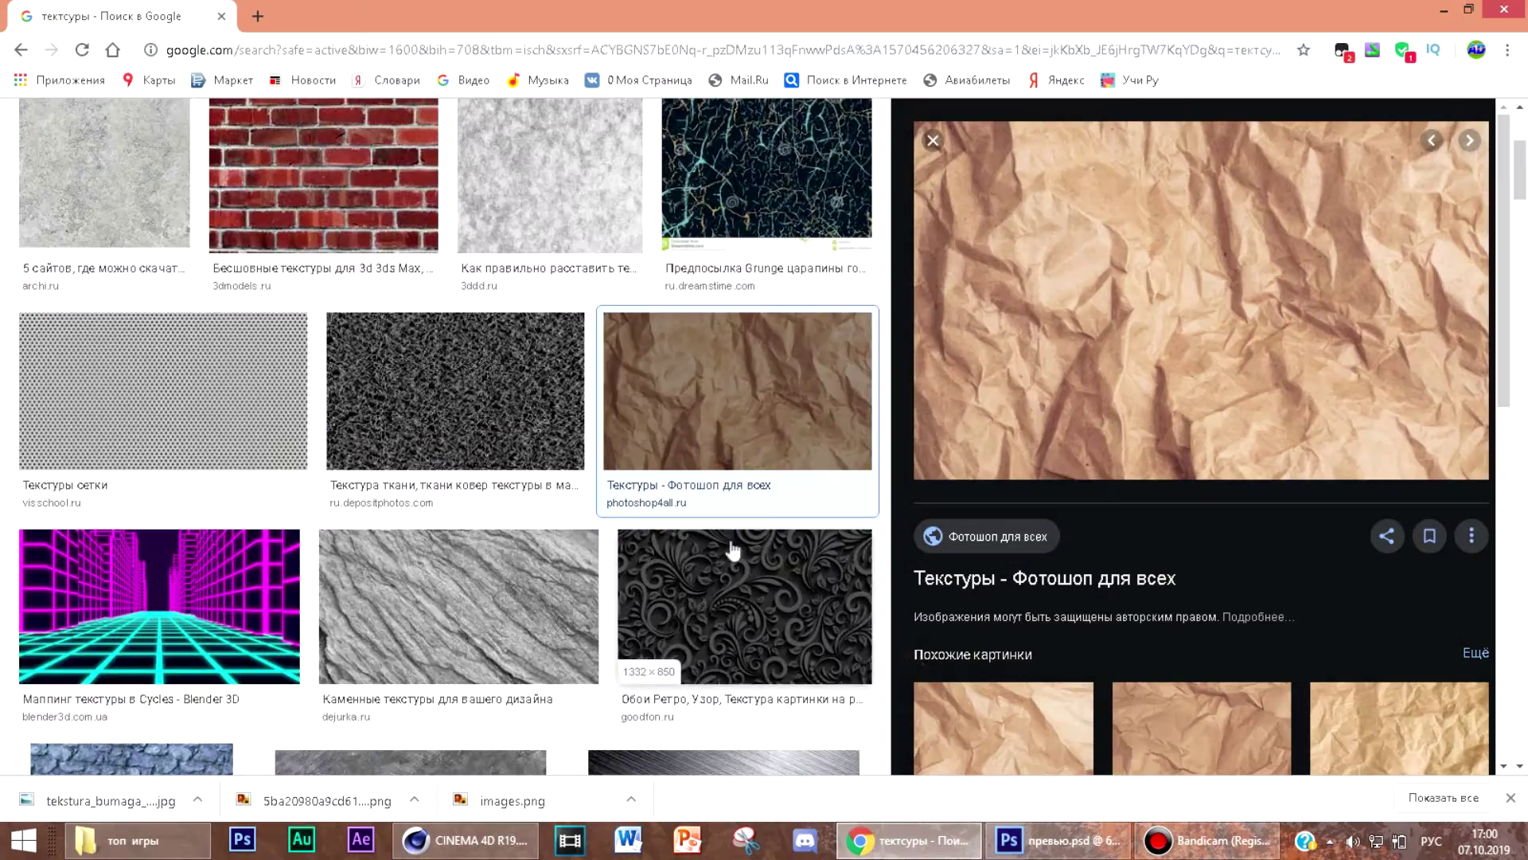
# Step: Look through the texture image results in Chrome for another texture
pyautogui.scroll(-3, 445, 438)
pyautogui.click(132, 549)
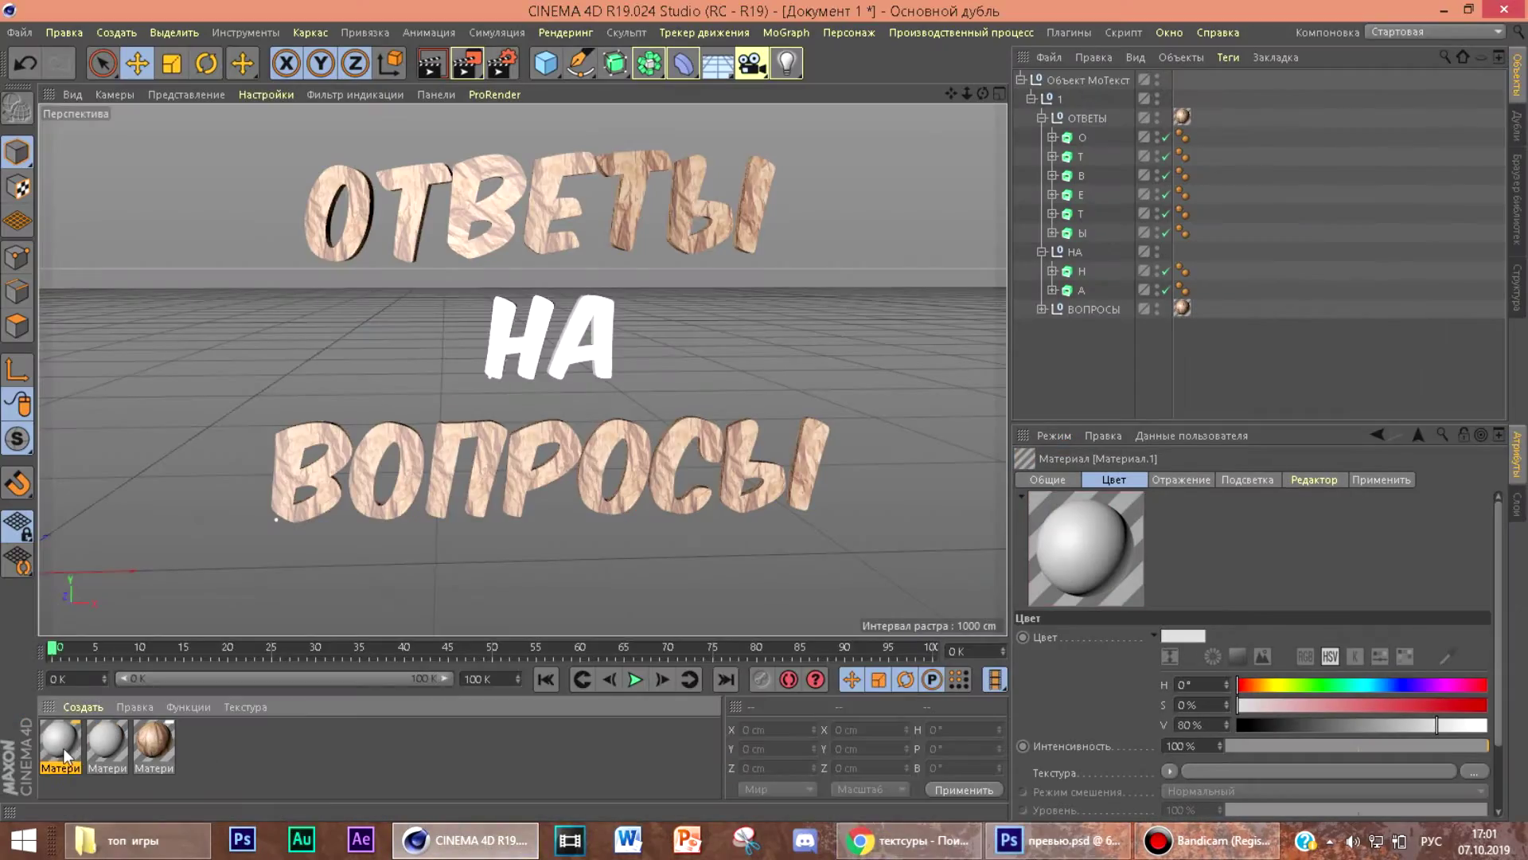
# Step: Create a pure red material with reflectance for the word НА and render the view to check it
pyautogui.doubleClick(60, 740)
pyautogui.click(317, 331)
pyautogui.click(478, 195)
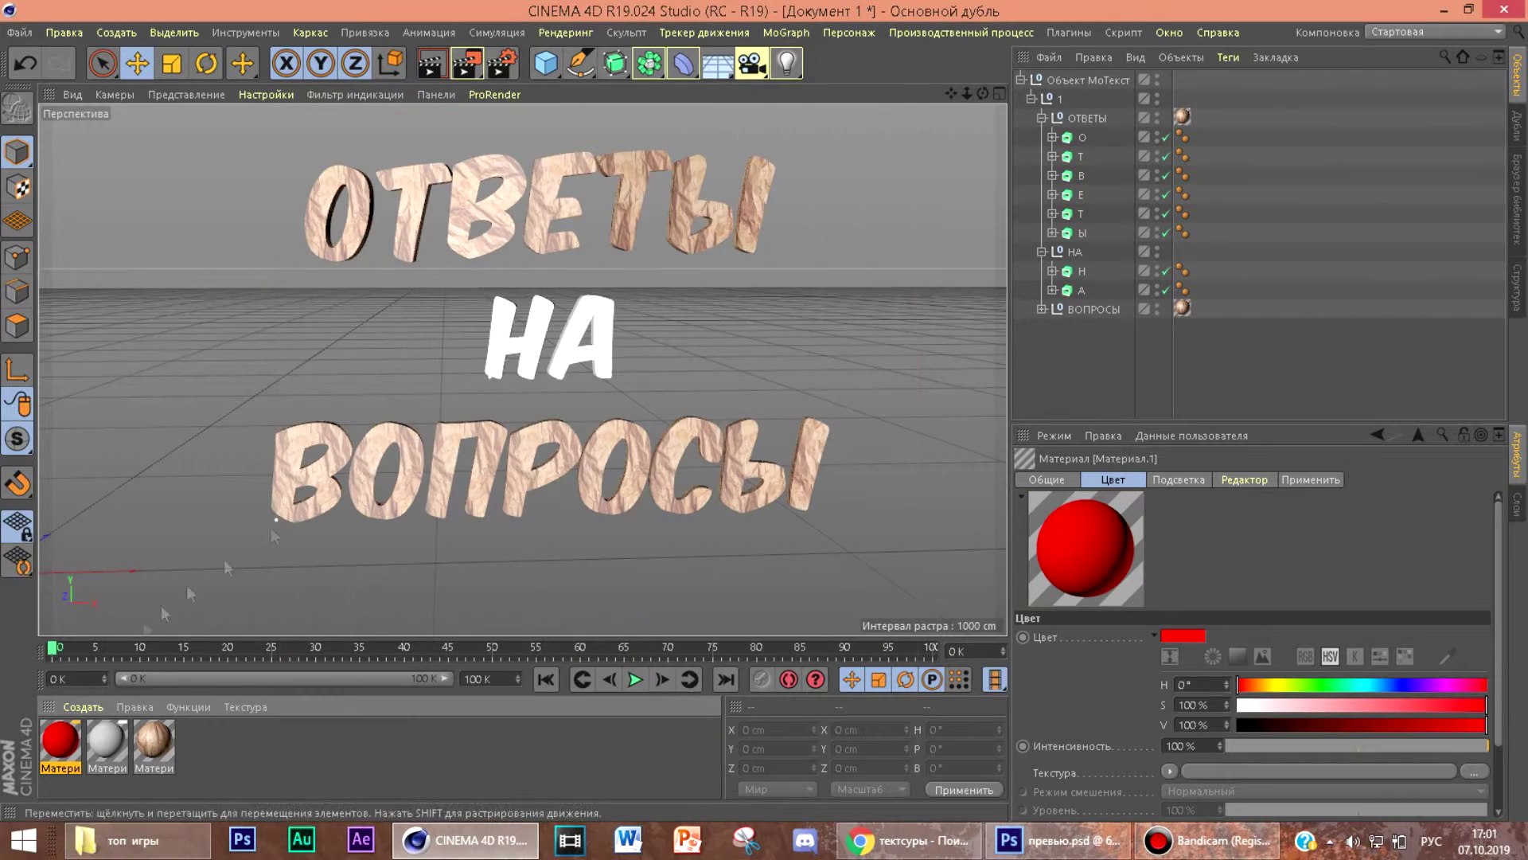
pyautogui.click(431, 63)
pyautogui.click(344, 400)
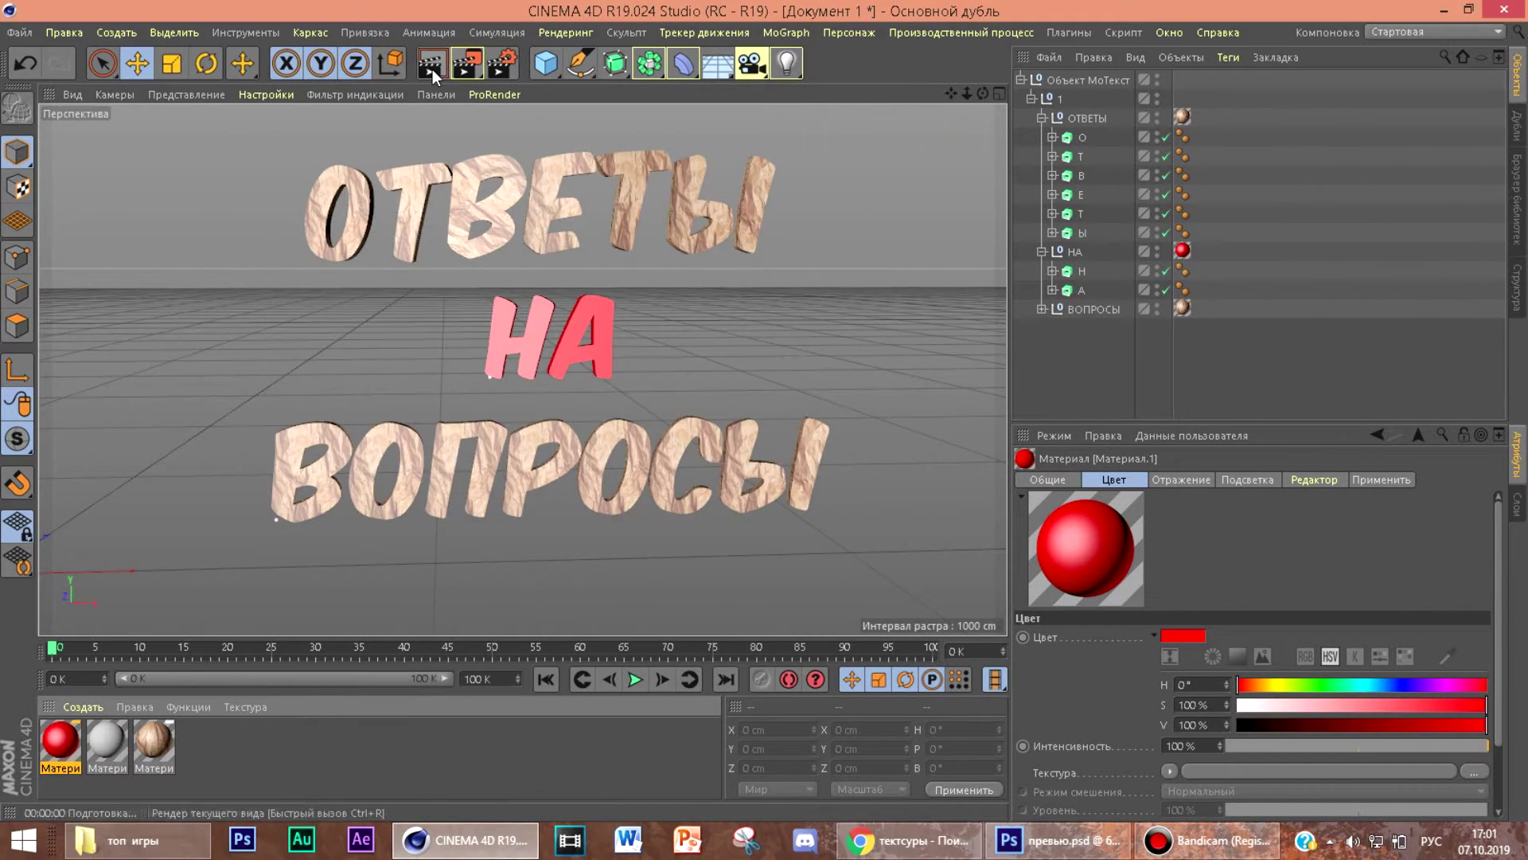
pyautogui.click(431, 63)
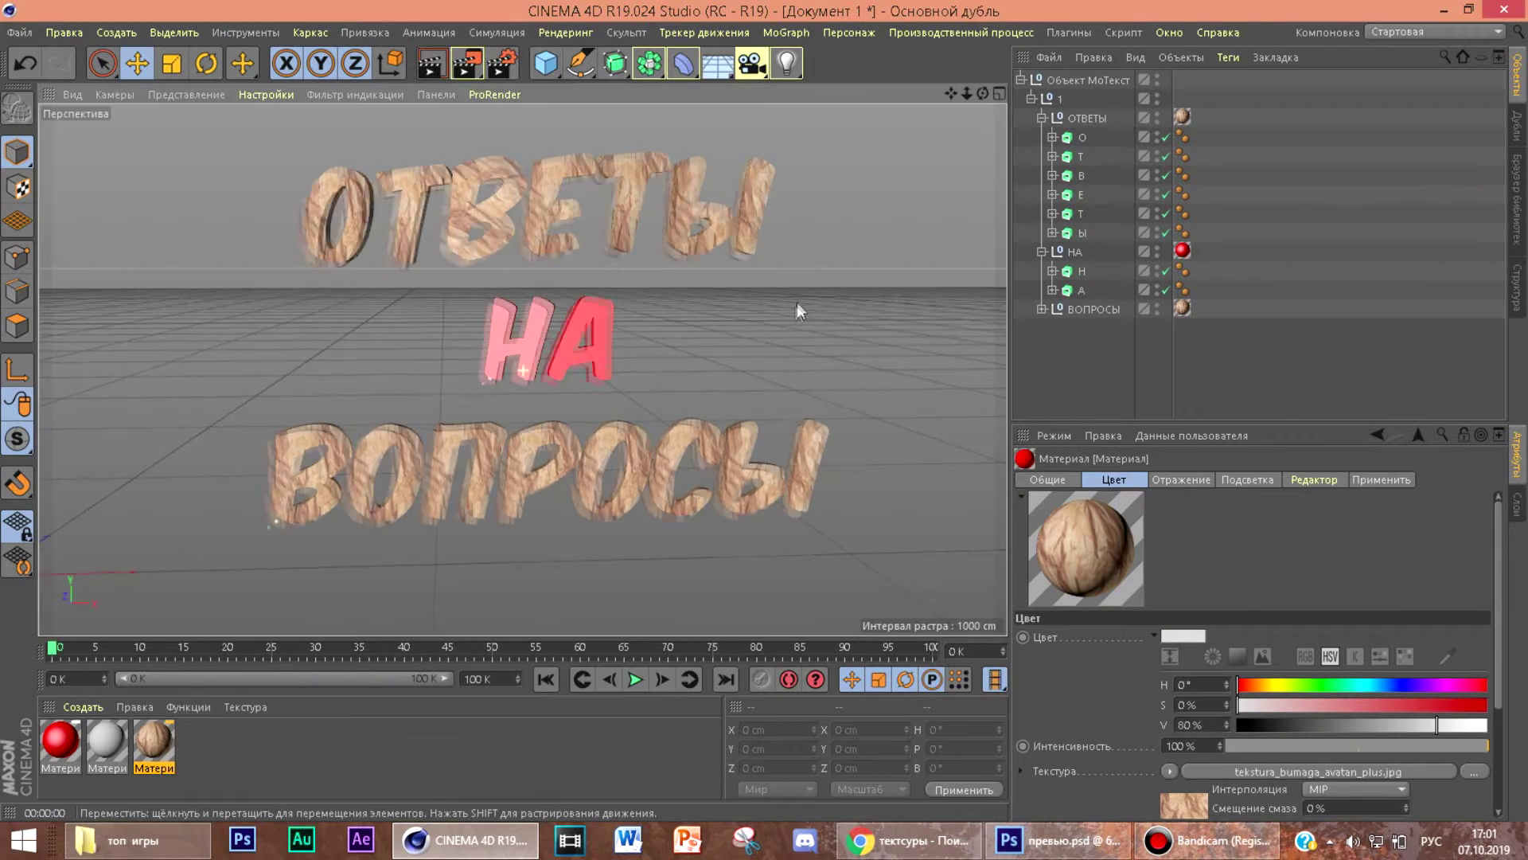
# Step: Set the render output to a PNG file named "ответы на вопросы текст" and add a render effect
pyautogui.click(502, 63)
pyautogui.click(509, 136)
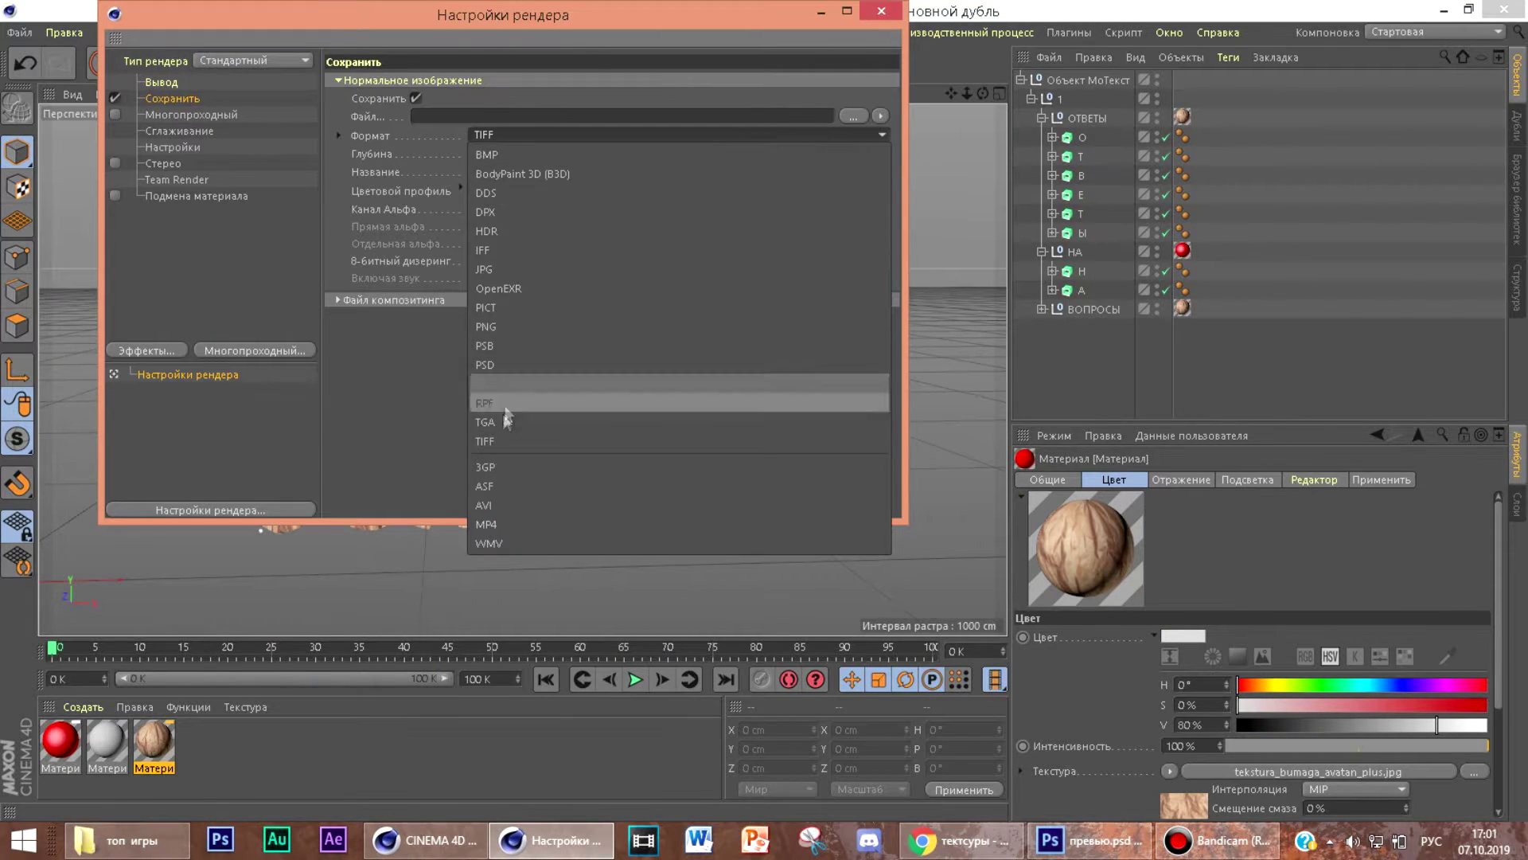
pyautogui.click(509, 317)
pyautogui.click(854, 117)
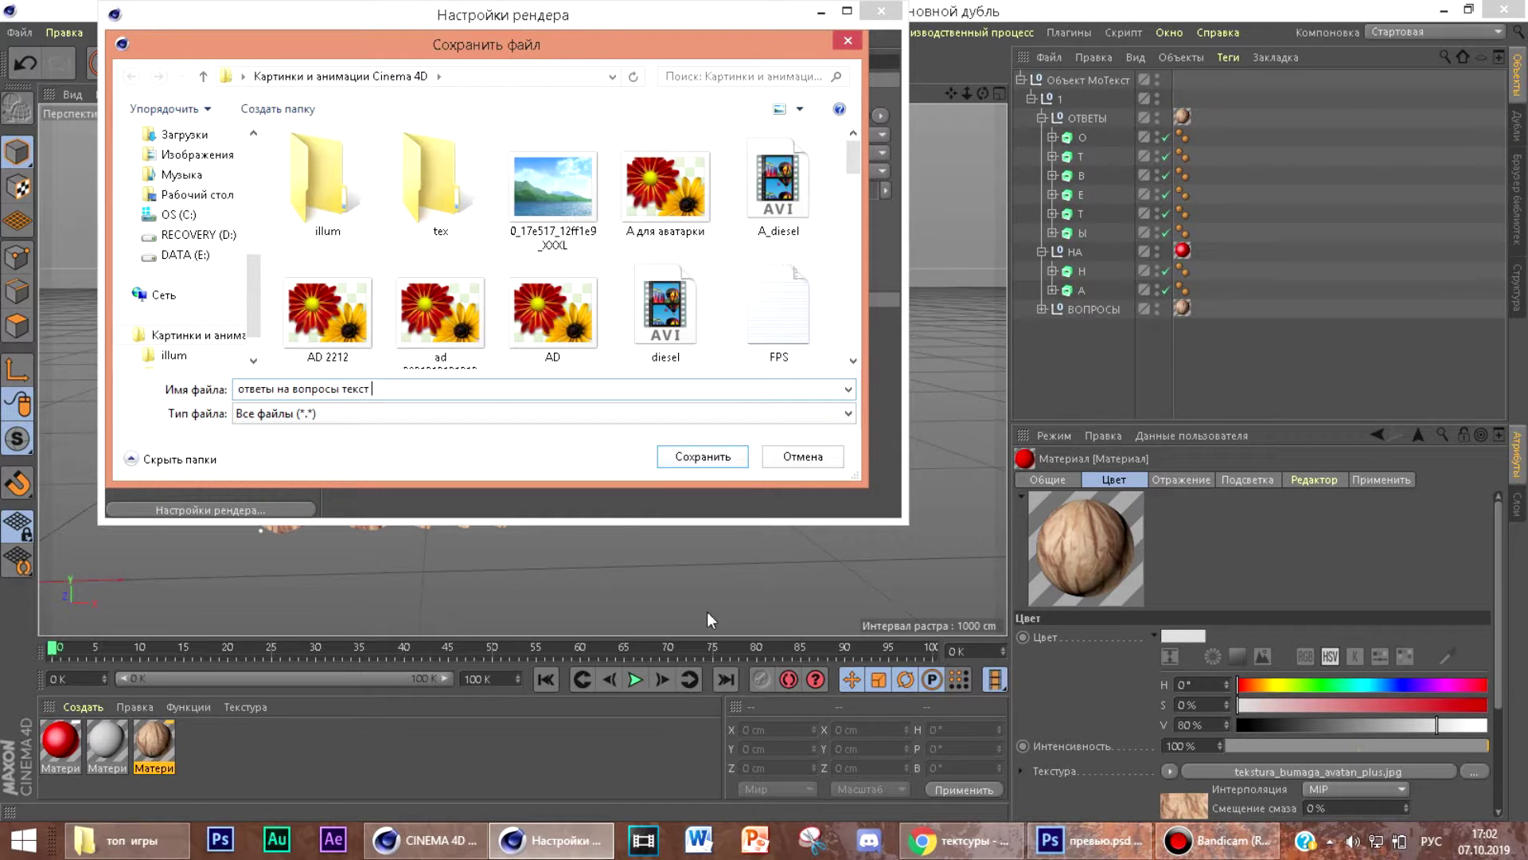
pyautogui.press('Return')
pyautogui.click(155, 354)
pyautogui.click(292, 620)
pyautogui.click(881, 11)
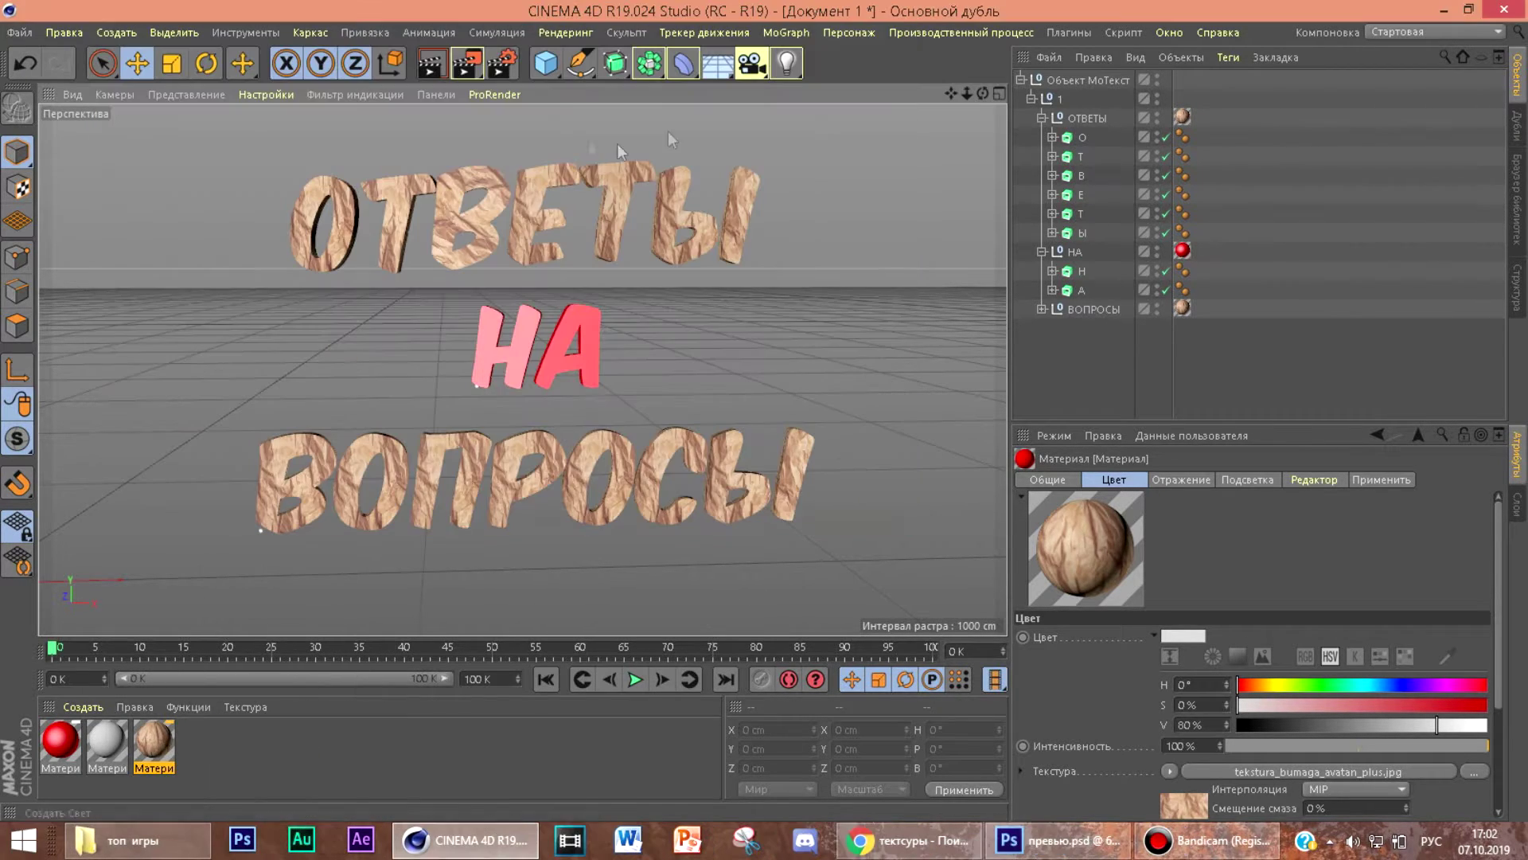
# Step: Render the 3D text to the output file and minimise CINEMA 4D
pyautogui.click(471, 70)
pyautogui.scroll(-2, 705, 540)
pyautogui.click(1164, 130)
pyautogui.click(1444, 11)
pyautogui.click(1465, 11)
# Step: Open the Картинки и анимации Cinema 4D folder and place "ответы на вопросы текст" into превью.psd in Photoshop
pyautogui.doubleClick(248, 40)
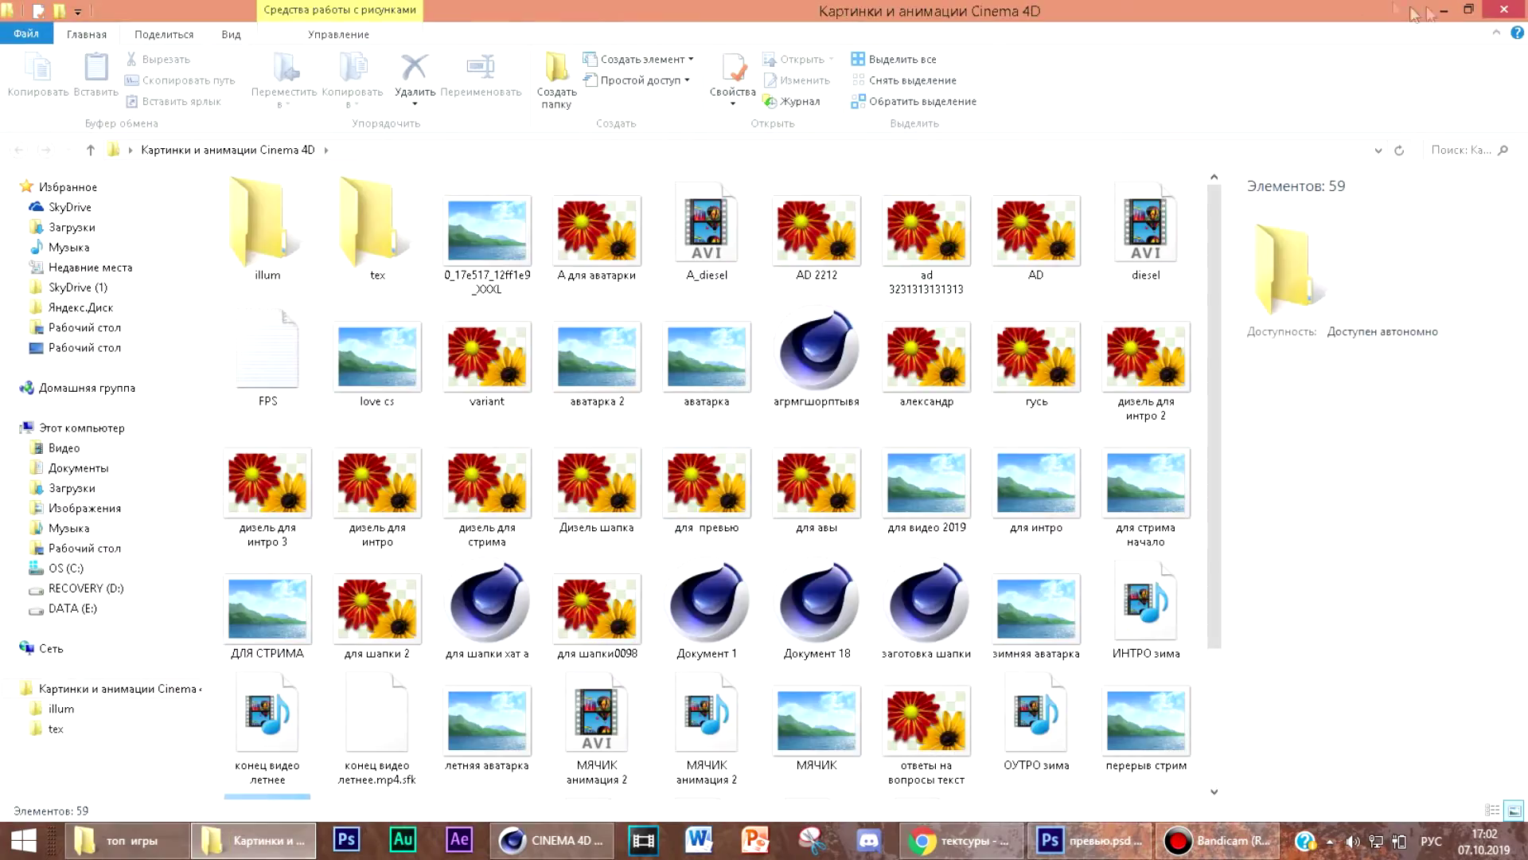
pyautogui.scroll(-6, 392, 358)
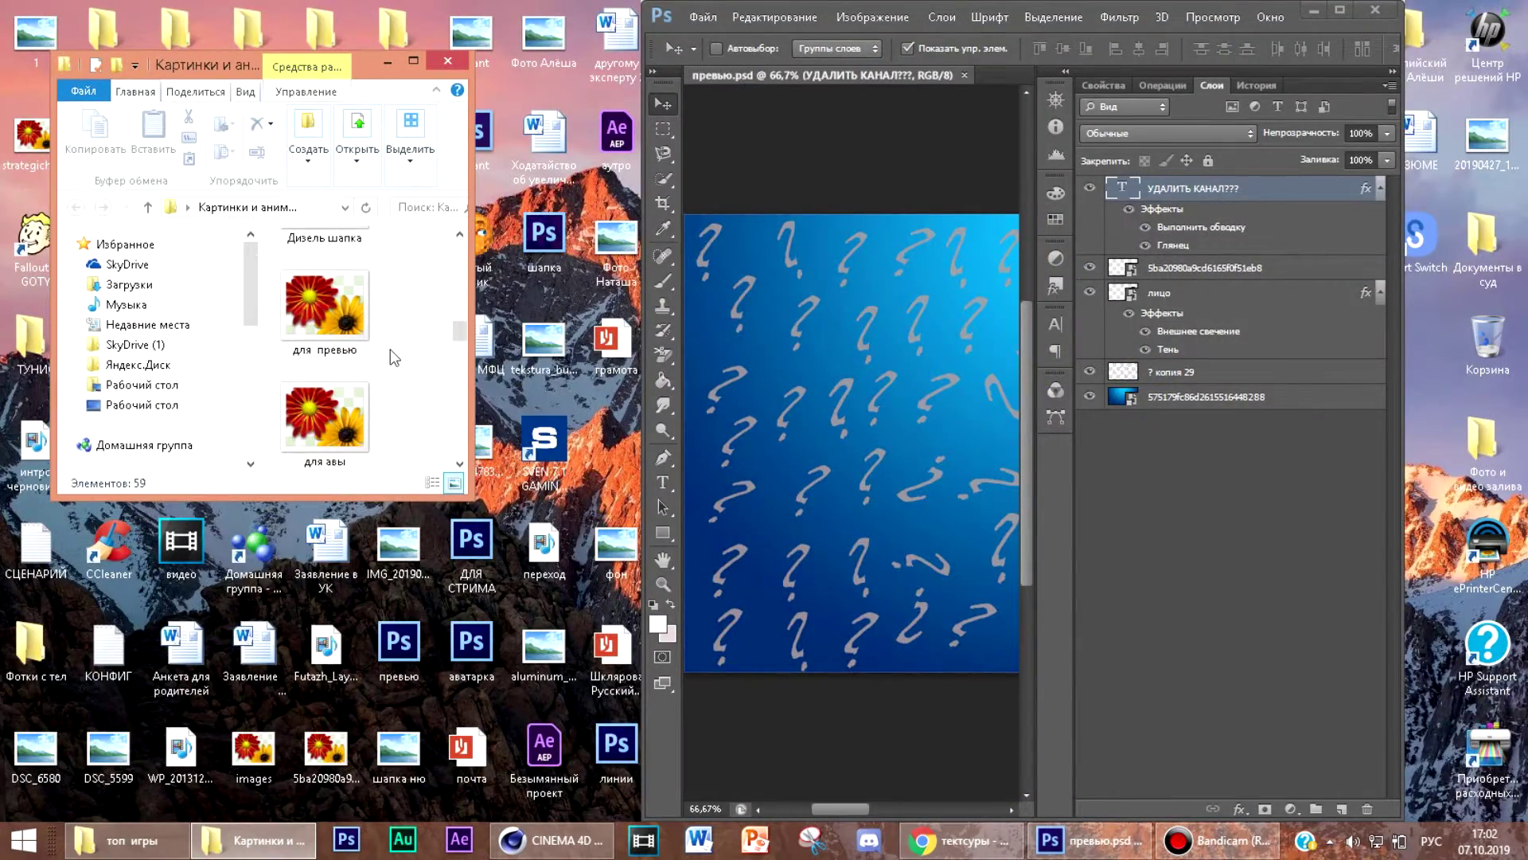
pyautogui.scroll(-5, 402, 367)
pyautogui.moveTo(330, 279); pyautogui.dragTo(844, 398)
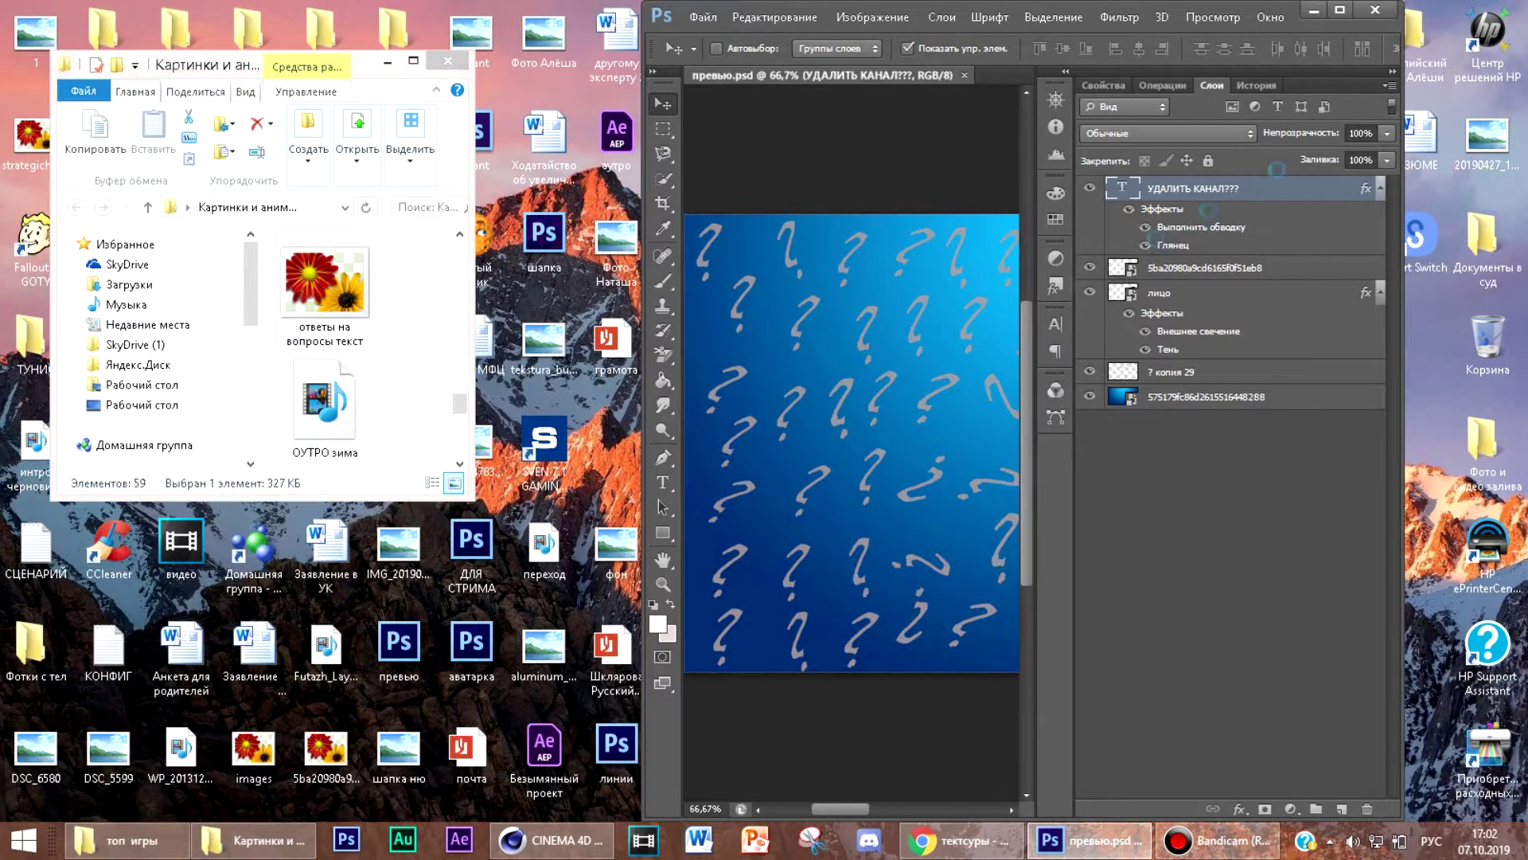
pyautogui.click(1339, 11)
# Step: Scale the placed 3D text to about 94% width and 99% height and position it beside the portrait
pyautogui.moveTo(681, 308); pyautogui.dragTo(511, 290)
pyautogui.moveTo(828, 194); pyautogui.dragTo(754, 214)
pyautogui.moveTo(517, 310); pyautogui.dragTo(535, 270)
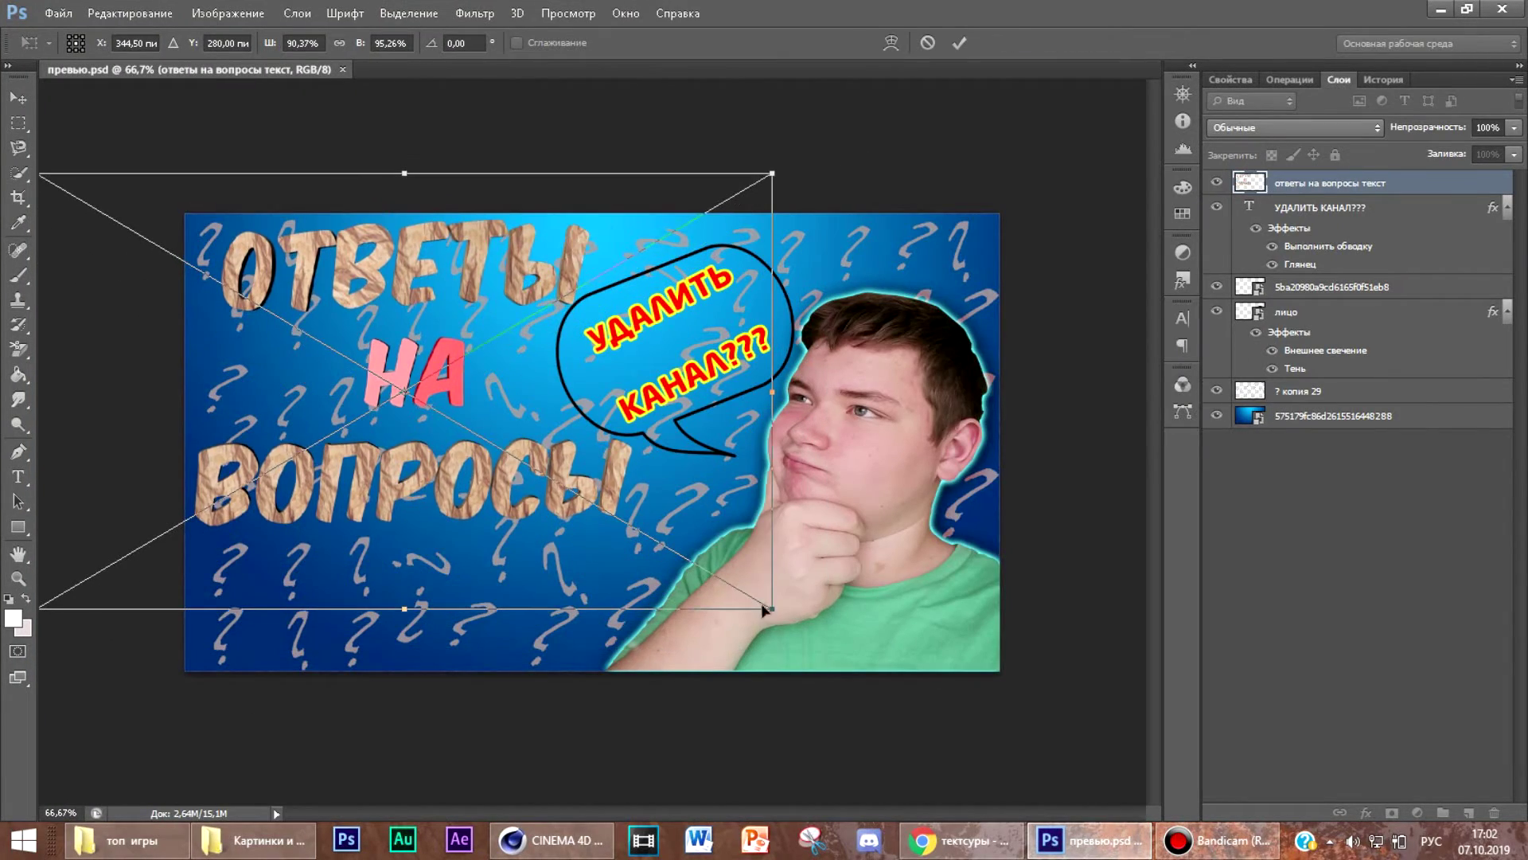
pyautogui.moveTo(772, 610); pyautogui.dragTo(803, 629)
pyautogui.moveTo(568, 273)
pyautogui.mouseDown()
pyautogui.moveTo(571, 297)
pyautogui.moveTo(567, 284)
pyautogui.mouseUp()
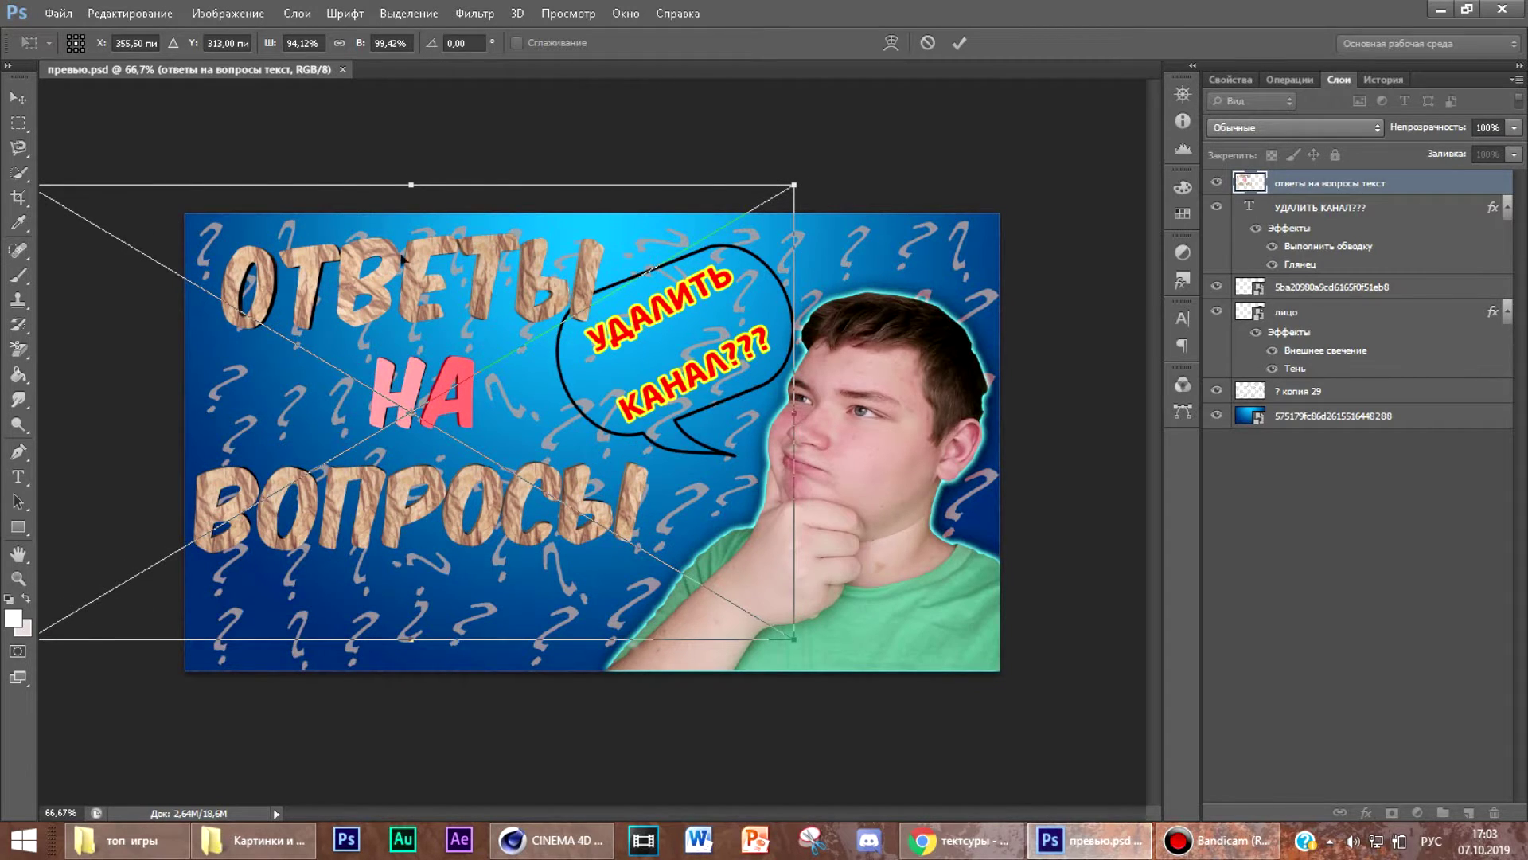
pyautogui.press('Return')
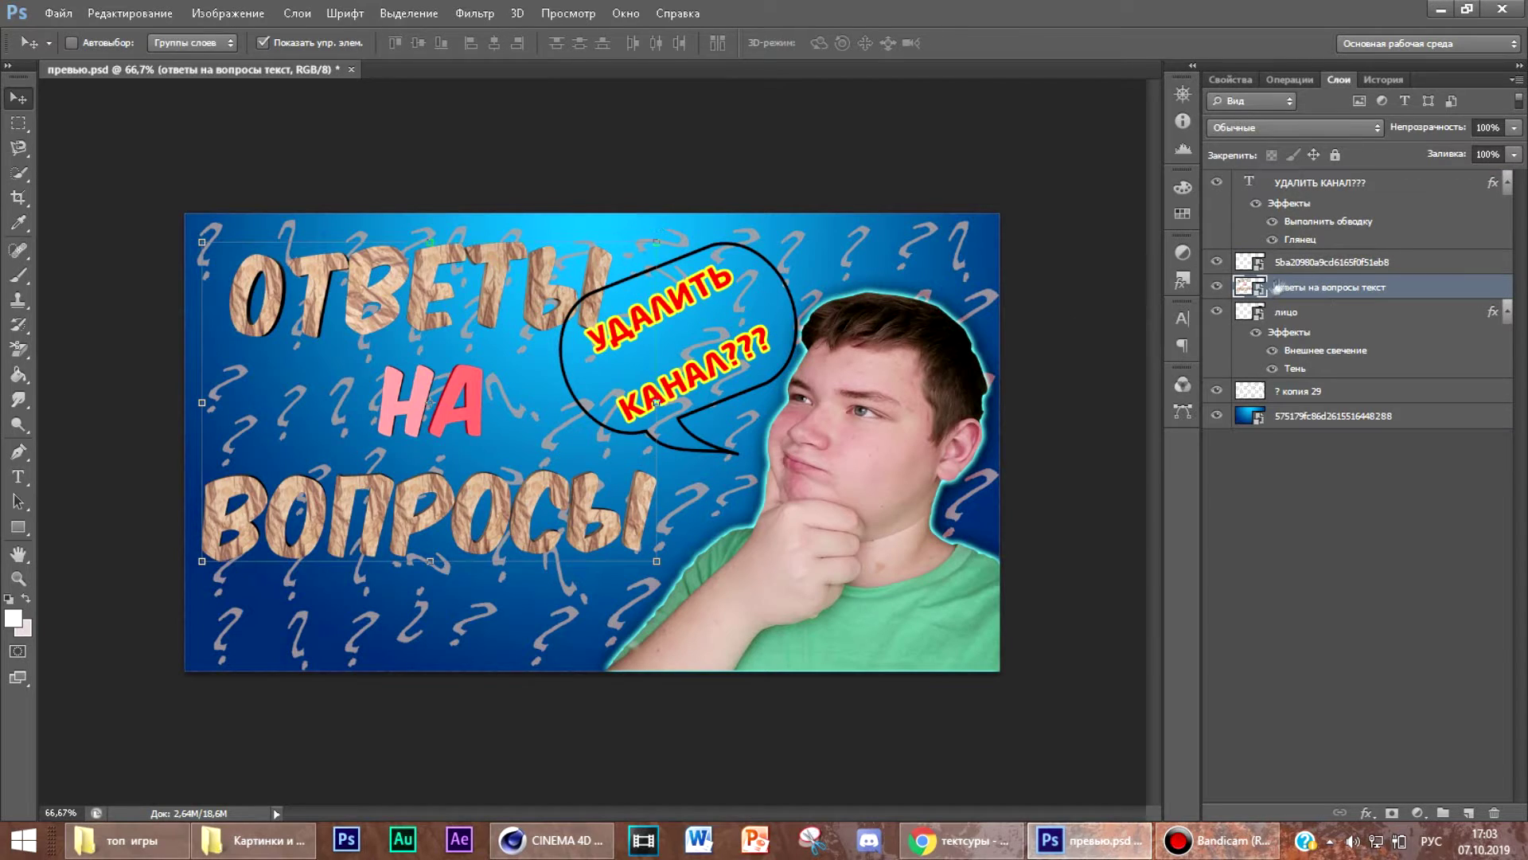
# Step: Move the speech bubble and its text closer to the face and put the bubble layer above the text layer
pyautogui.hotkey('ctrl', 't')
pyautogui.moveTo(497, 275); pyautogui.dragTo(570, 249)
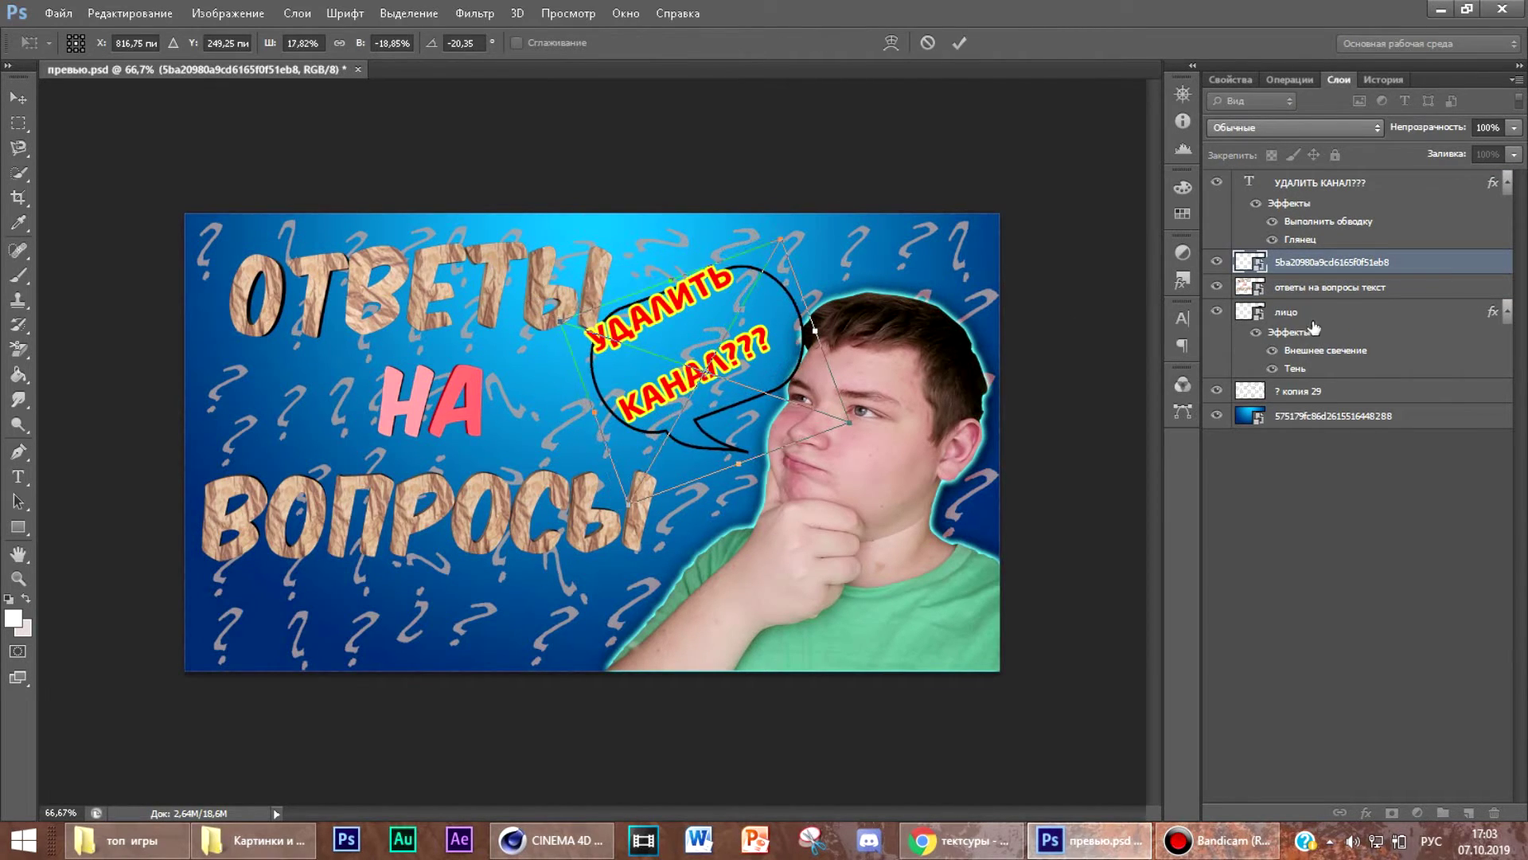
pyautogui.press('Escape')
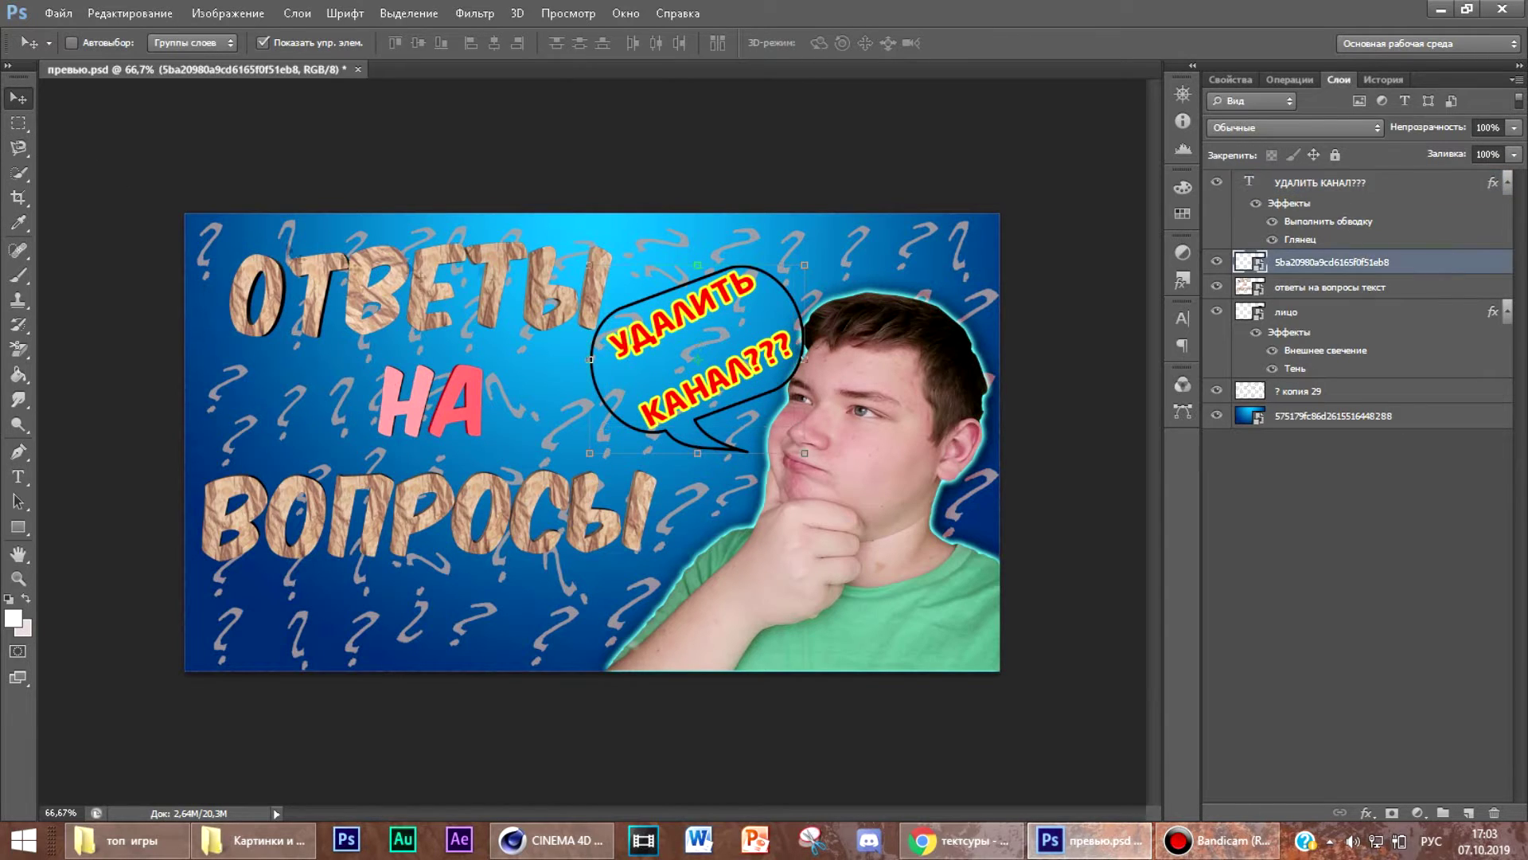
pyautogui.moveTo(1303, 181); pyautogui.dragTo(1307, 180)
# Step: Try the satin and drop shadow effects in the speech bubble's layer style
pyautogui.rightClick(1337, 183)
pyautogui.click(1130, 96)
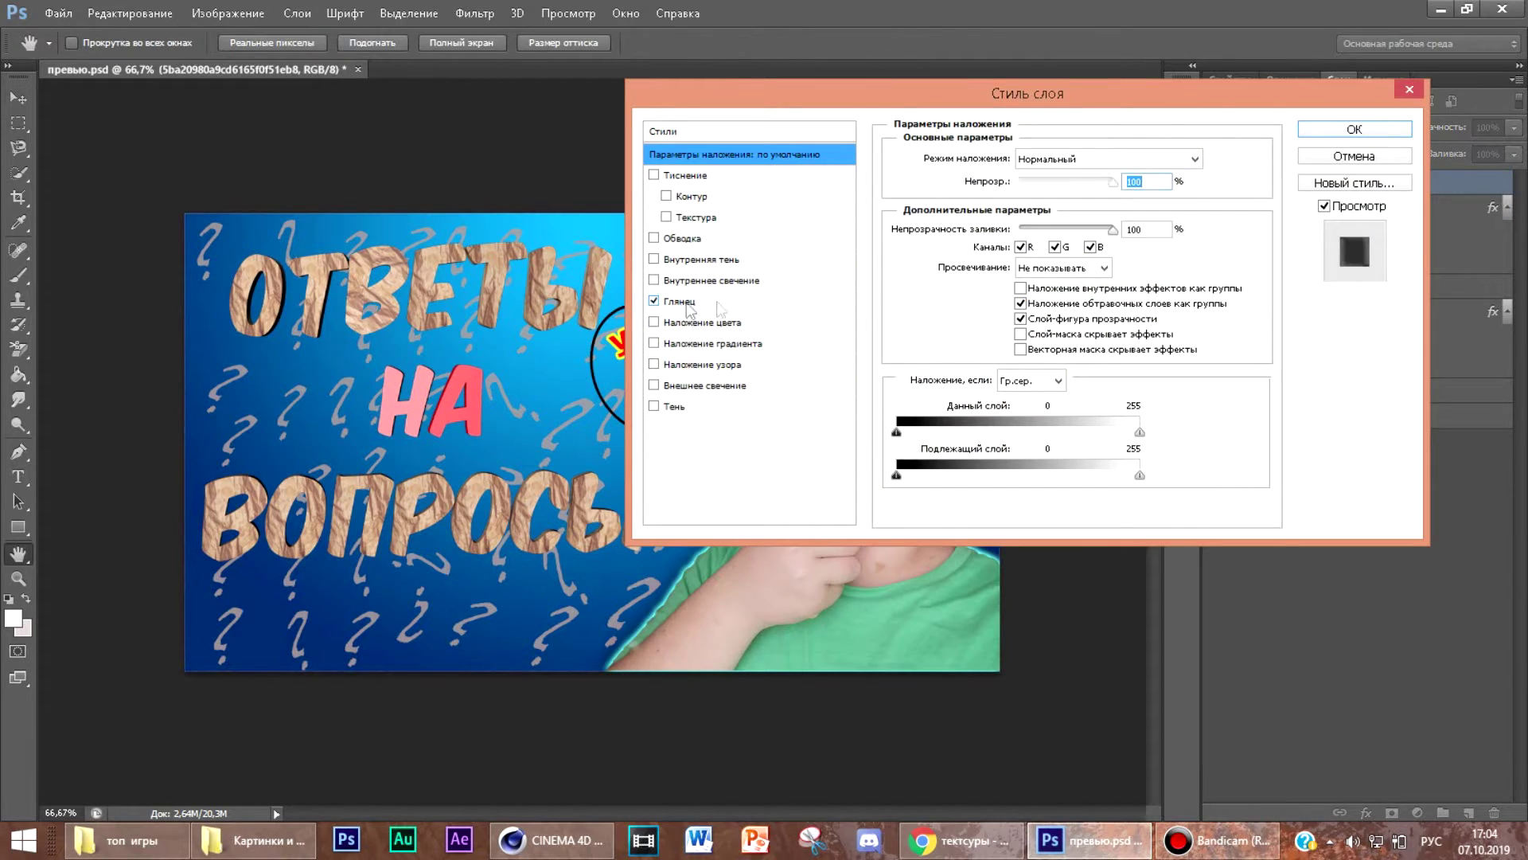
pyautogui.click(654, 301)
pyautogui.click(658, 407)
pyautogui.click(655, 407)
pyautogui.click(1355, 130)
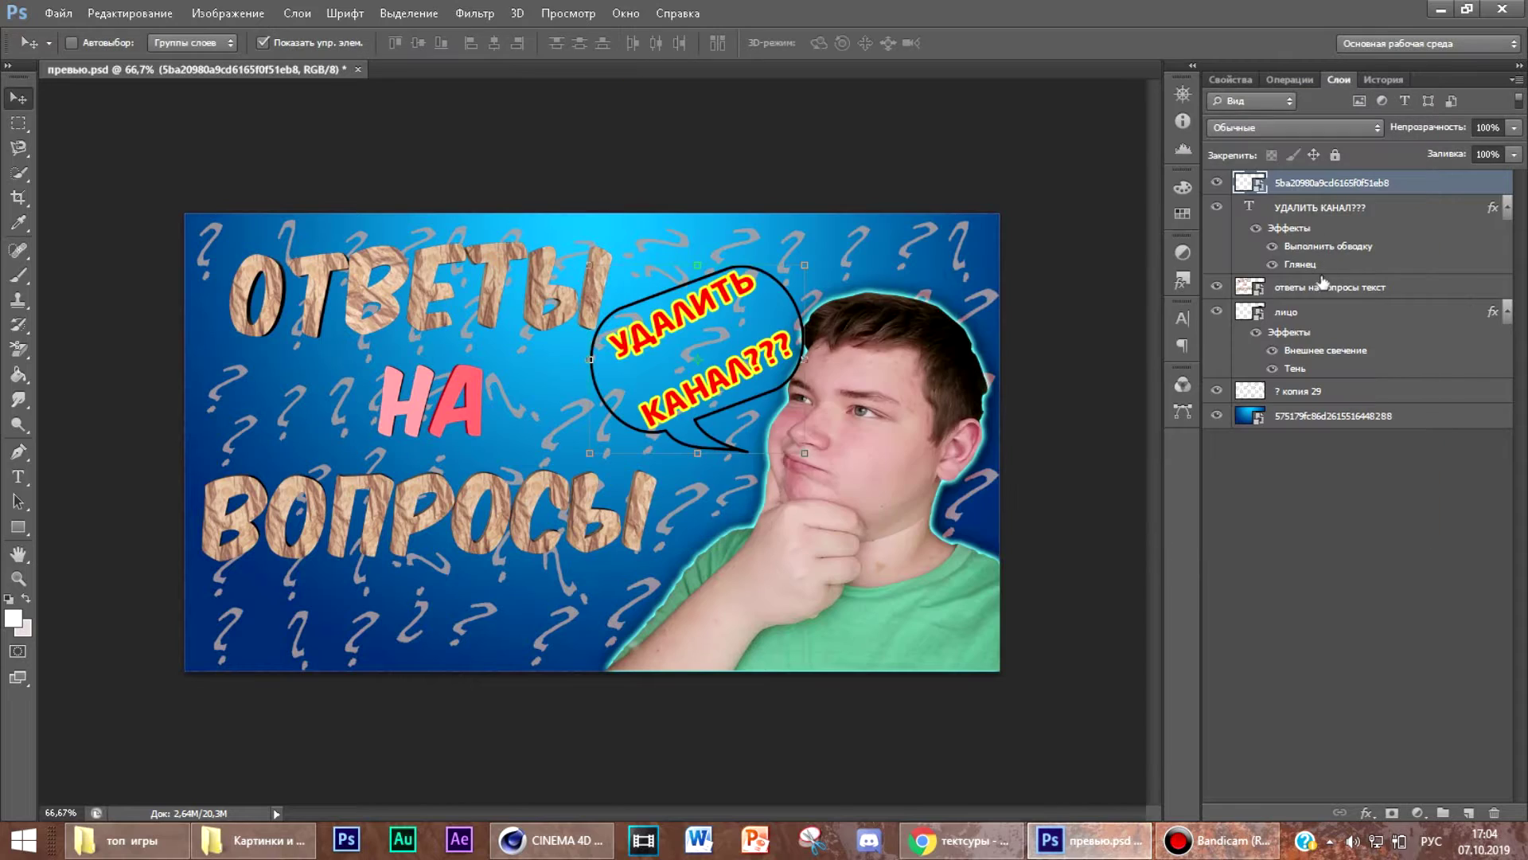
# Step: Try a satin effect with a pale blue colour in the layer style of the "ответы на вопросы текст" layer
pyautogui.rightClick(1331, 296)
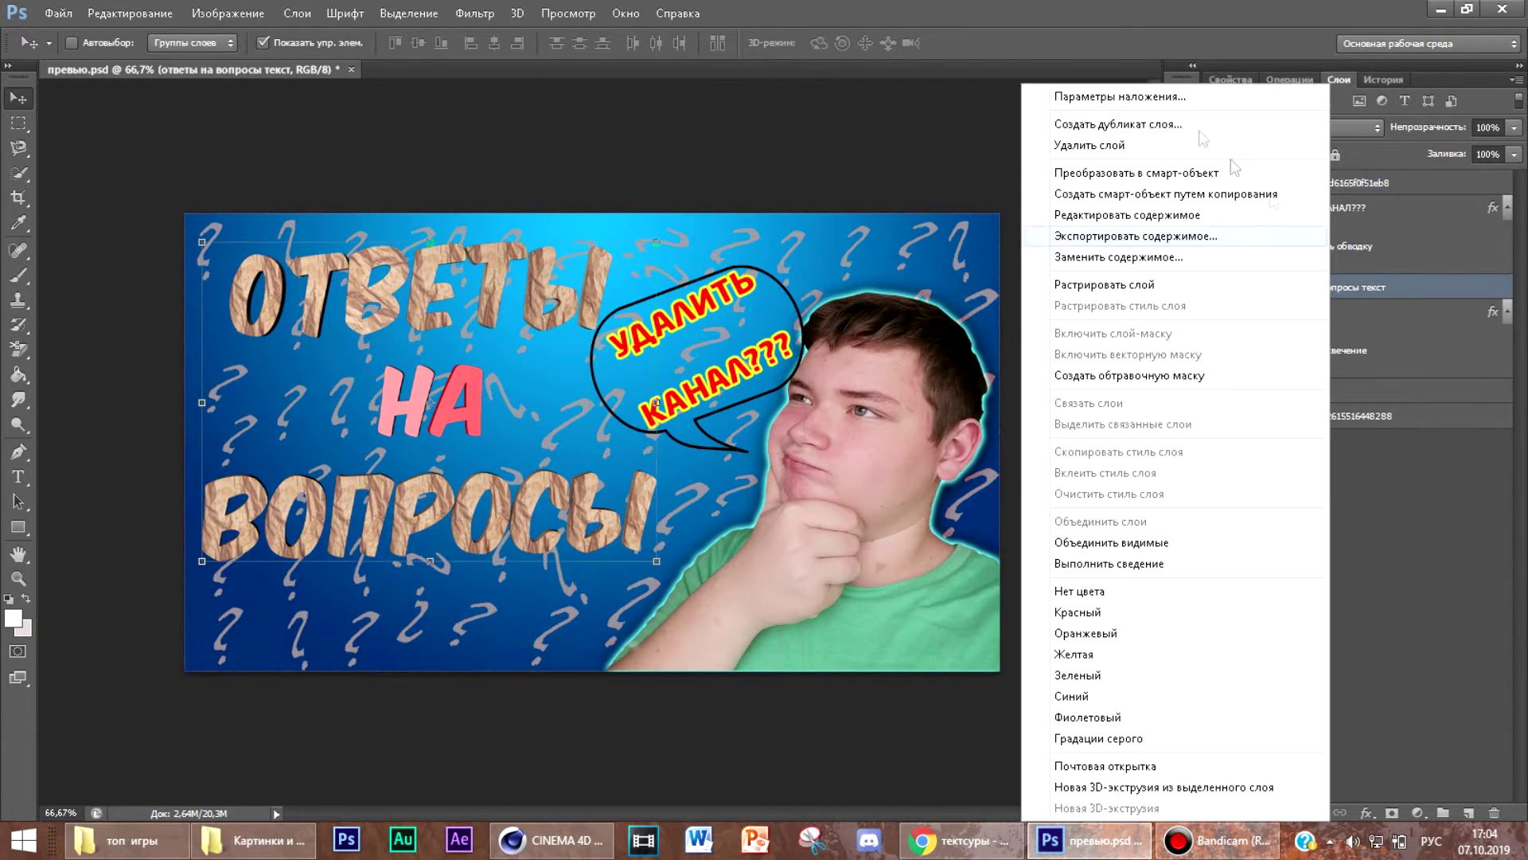
pyautogui.click(1131, 96)
pyautogui.click(654, 301)
pyautogui.click(1051, 159)
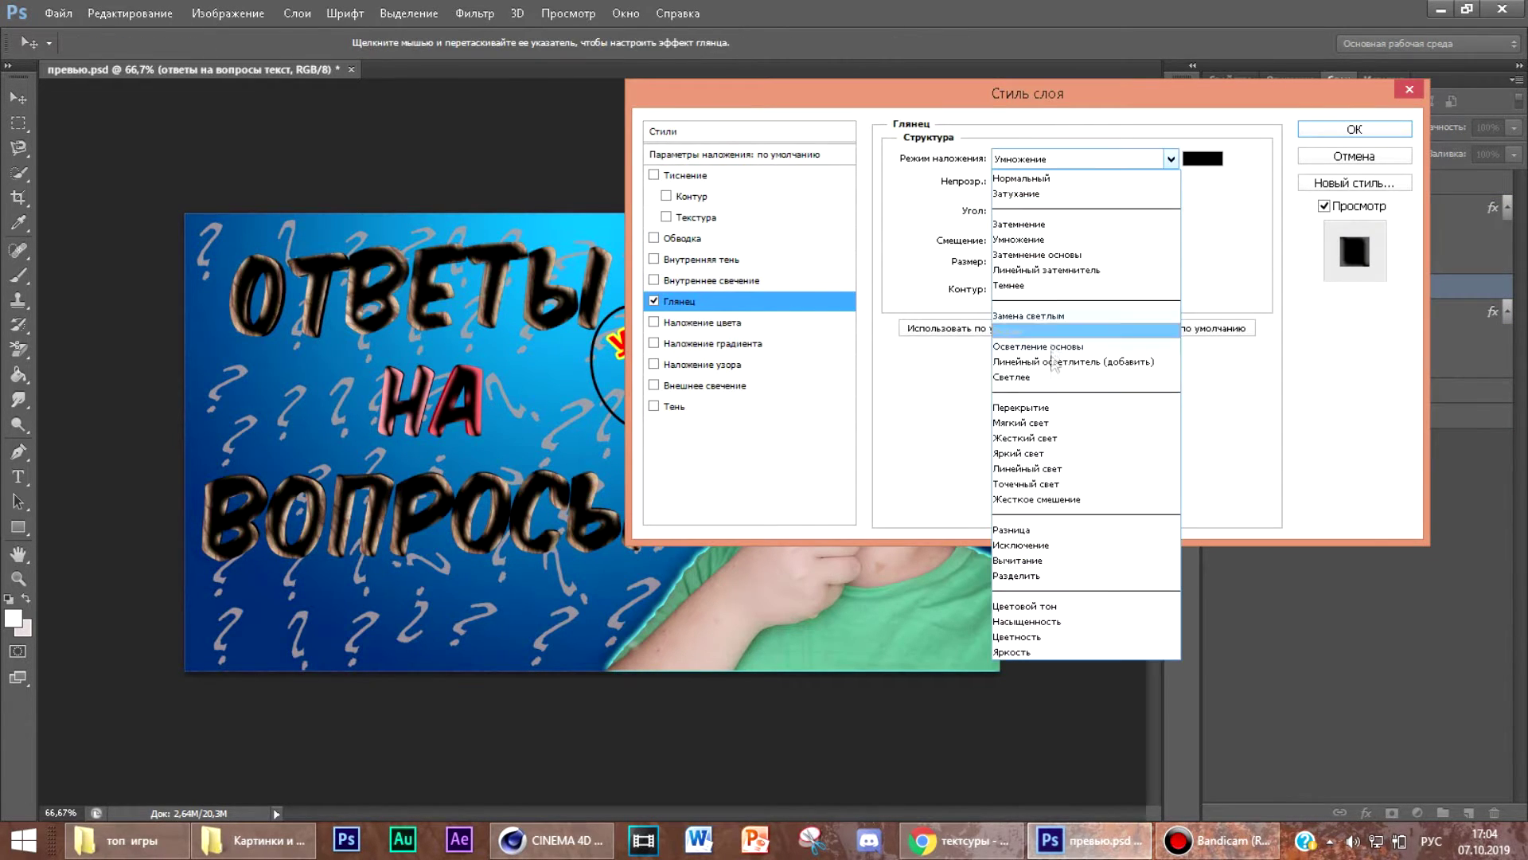
pyautogui.click(1056, 406)
pyautogui.click(1208, 162)
pyautogui.click(1129, 323)
pyautogui.click(1105, 197)
pyautogui.click(1129, 290)
pyautogui.click(915, 213)
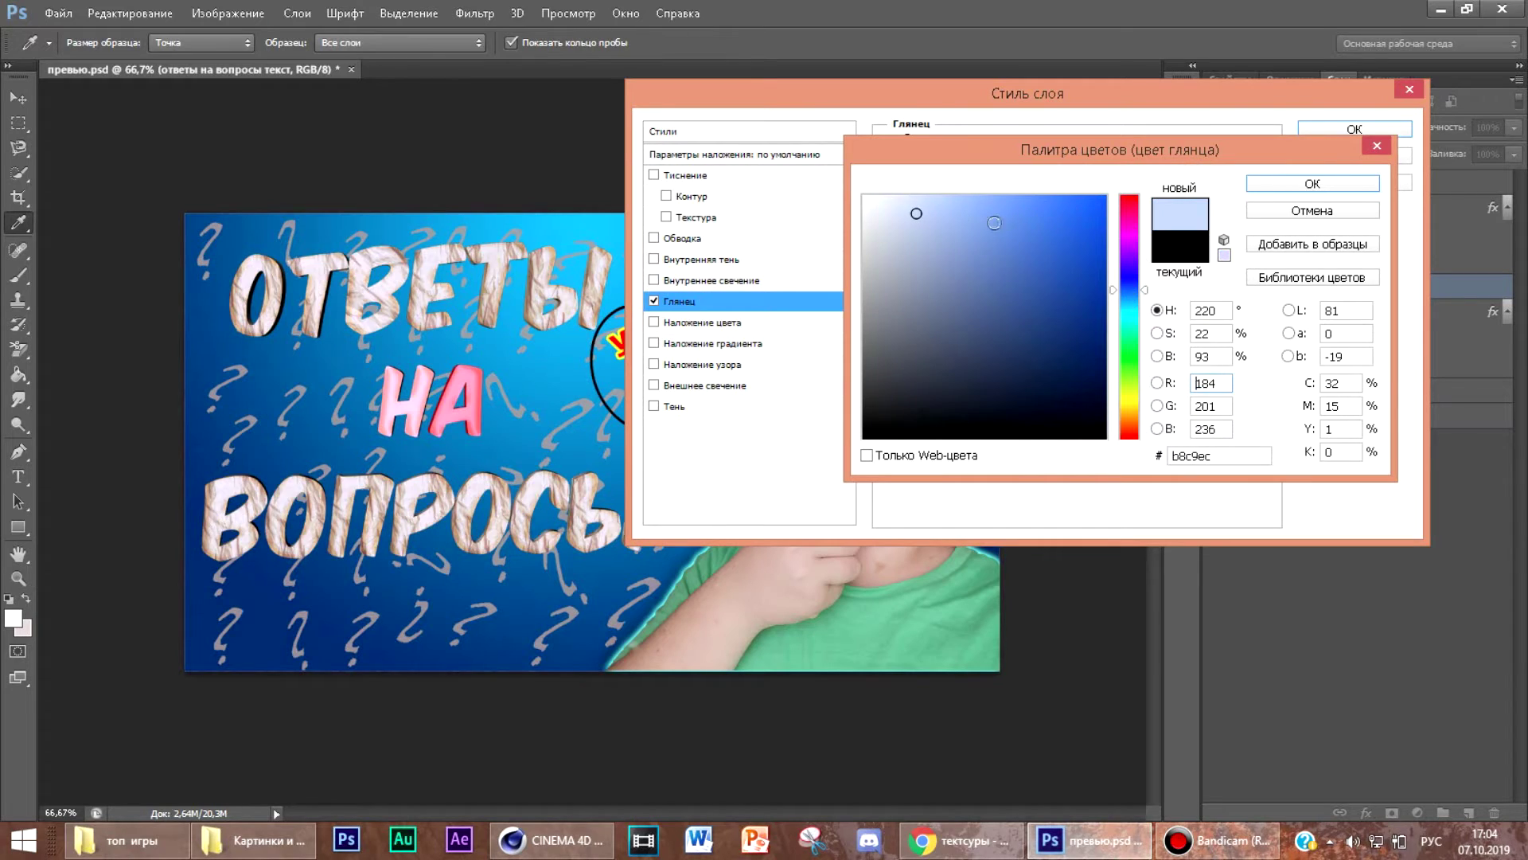
pyautogui.click(1313, 211)
pyautogui.click(654, 301)
# Step: Add a drop shadow in magenta ff00ba to the 3D text layer
pyautogui.click(694, 408)
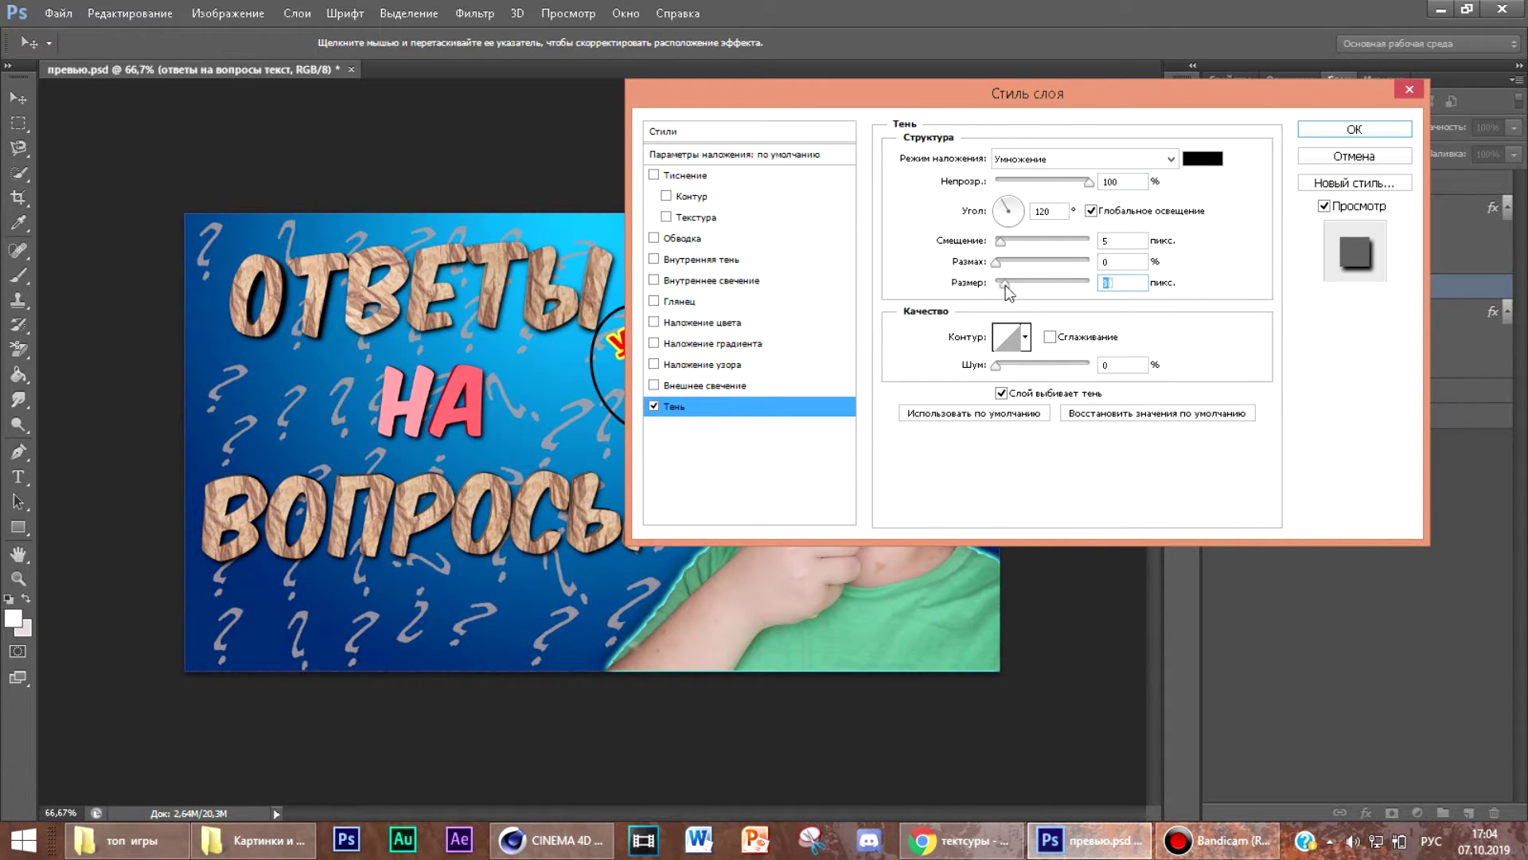
pyautogui.click(1202, 158)
pyautogui.click(1105, 195)
pyautogui.click(1133, 226)
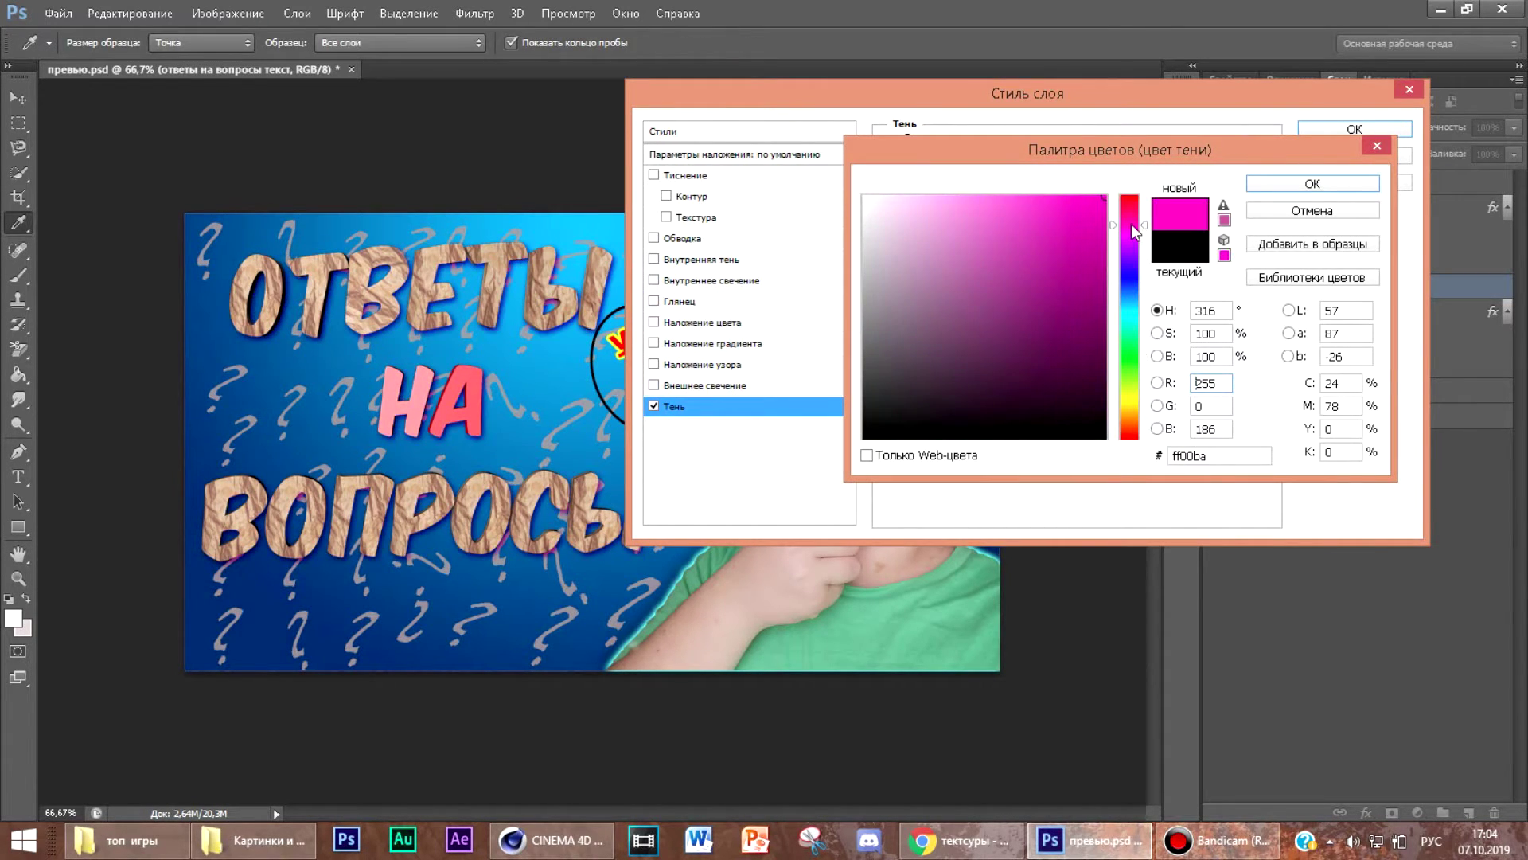
pyautogui.click(1313, 183)
pyautogui.click(1354, 129)
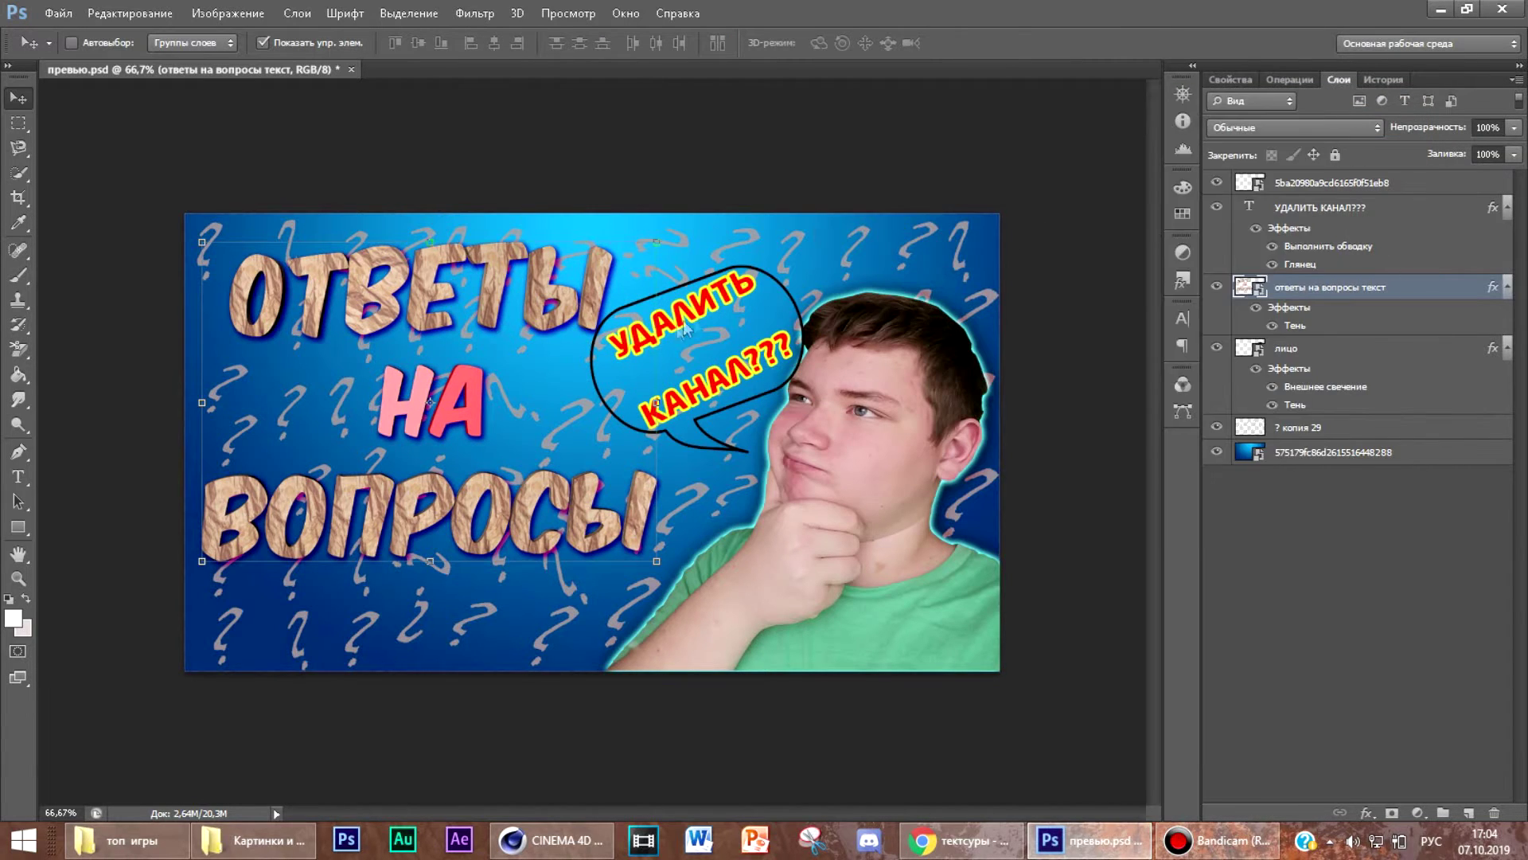
# Step: Add a bright yellow outer glow at 100% opacity to the 3D text layer and enlarge its size slightly
pyautogui.doubleClick(1445, 288)
pyautogui.click(707, 387)
pyautogui.moveTo(999, 327)
pyautogui.mouseDown()
pyautogui.moveTo(1016, 328)
pyautogui.moveTo(1003, 328)
pyautogui.mouseUp()
pyautogui.moveTo(1067, 184); pyautogui.dragTo(1091, 184)
pyautogui.click(911, 223)
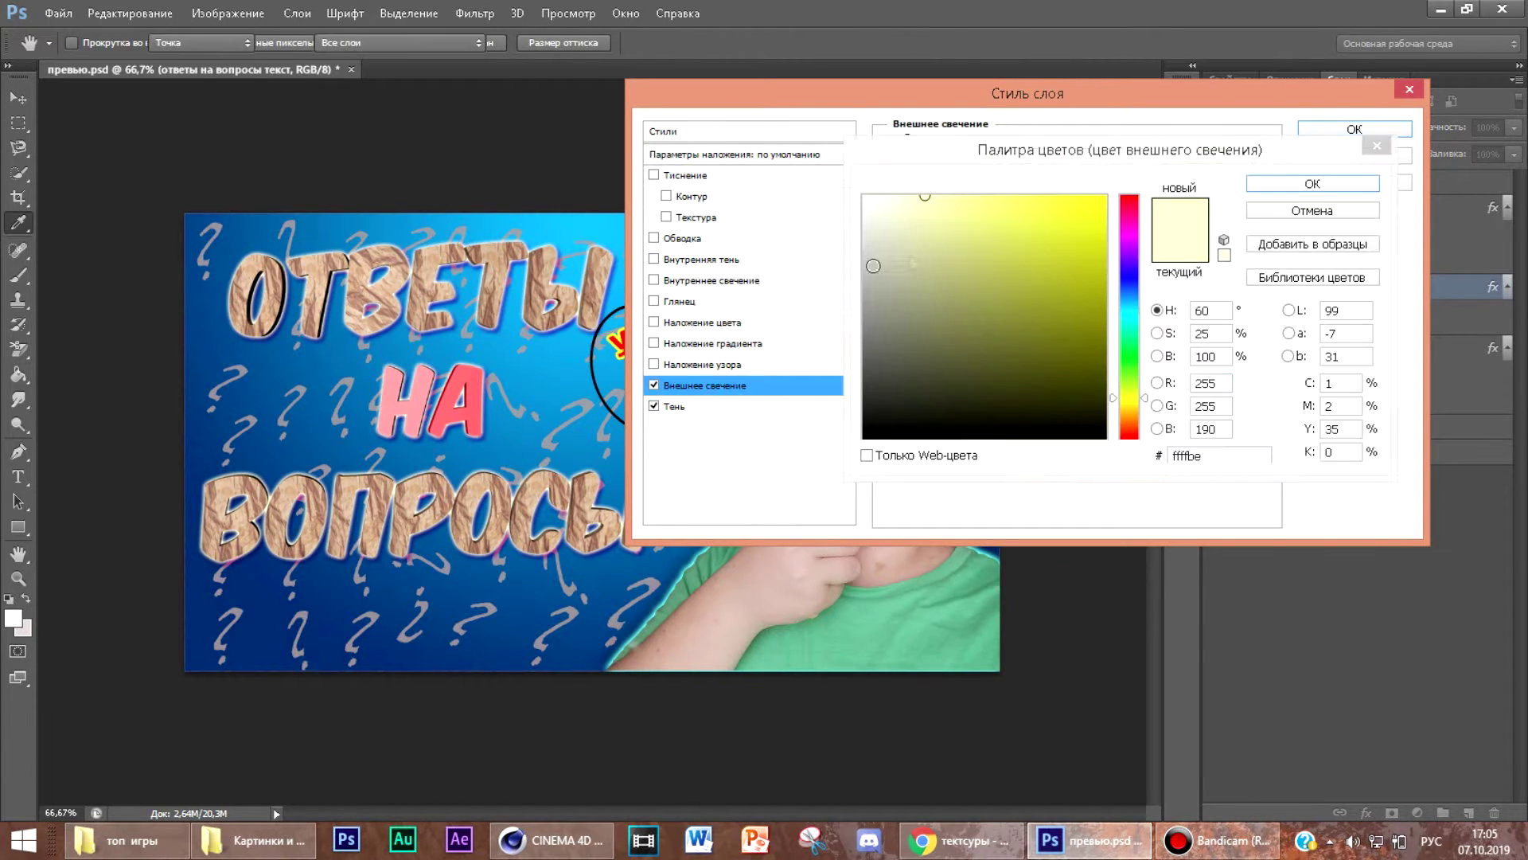
pyautogui.click(1101, 198)
pyautogui.click(1293, 184)
pyautogui.moveTo(1003, 325); pyautogui.dragTo(1006, 325)
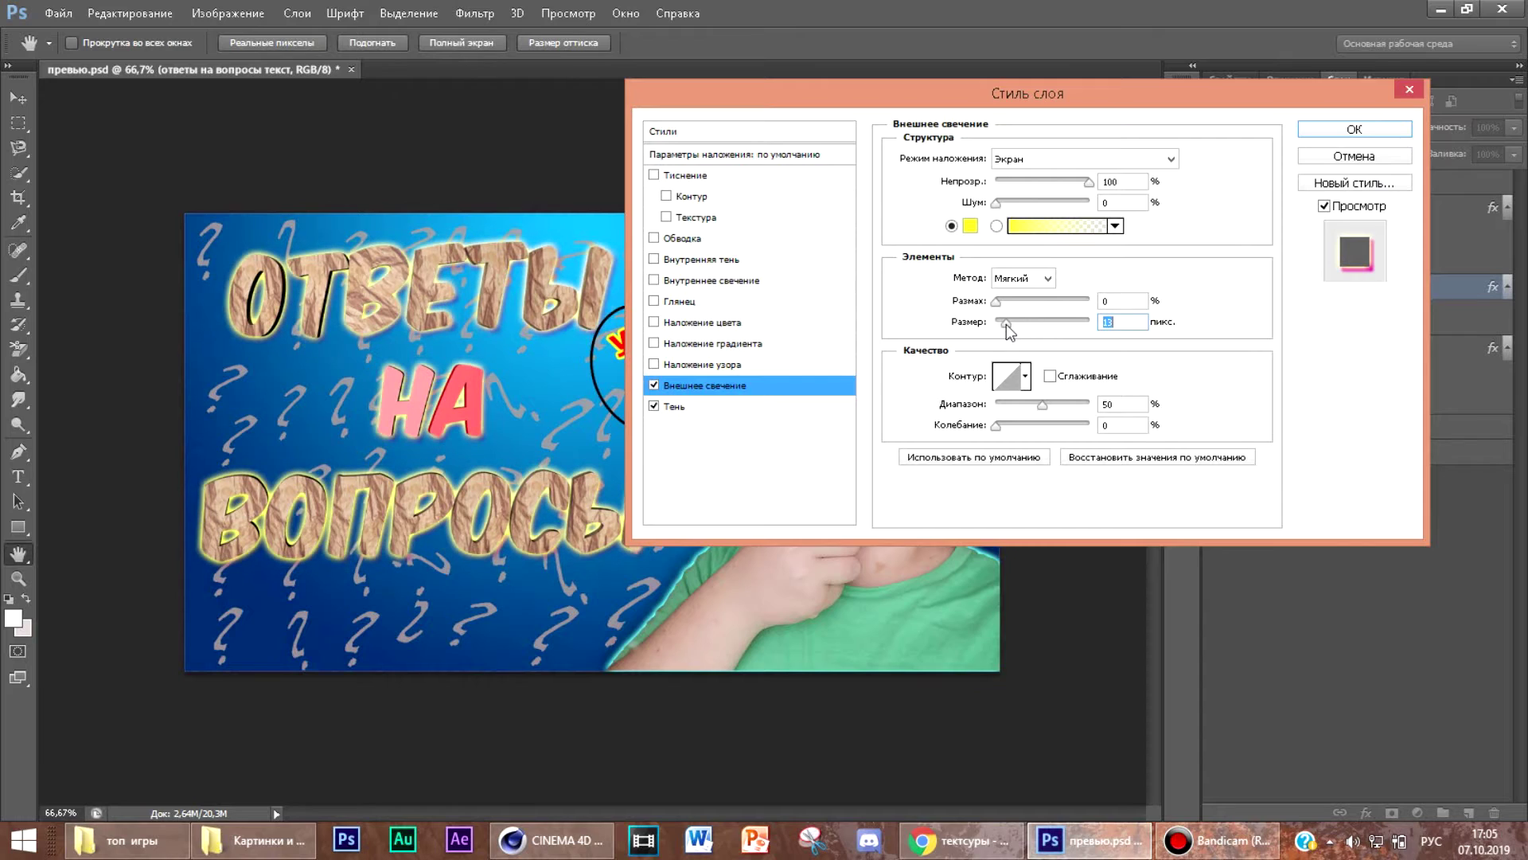
pyautogui.click(1354, 129)
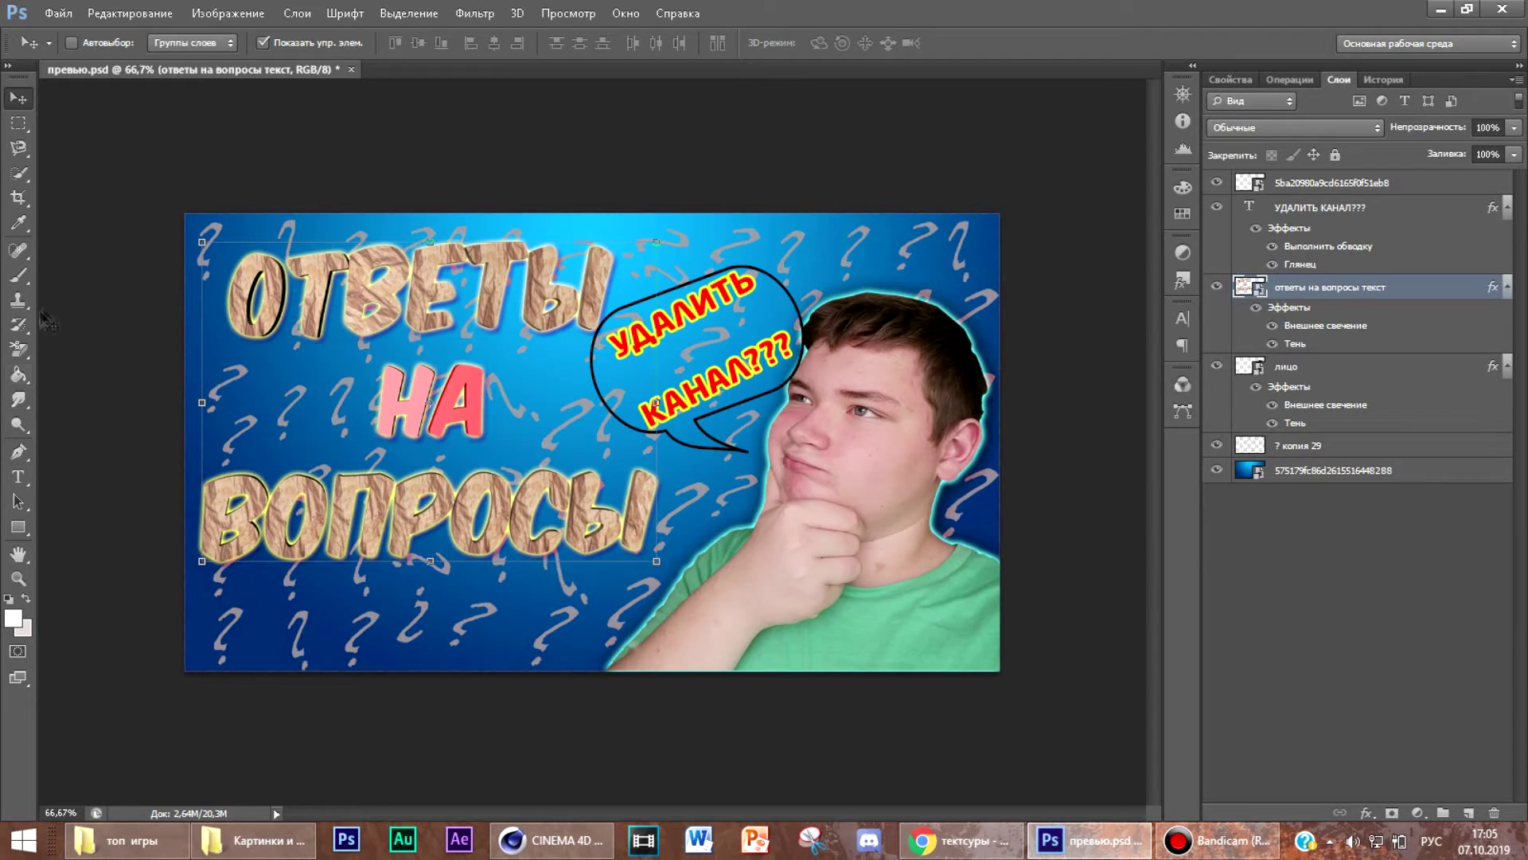
# Step: Choose the textured 17 px brush and rasterize the "ответы на вопросы текст" layer, undoing the test stroke across it
pyautogui.click(19, 274)
pyautogui.click(95, 43)
pyautogui.scroll(-5, 146, 215)
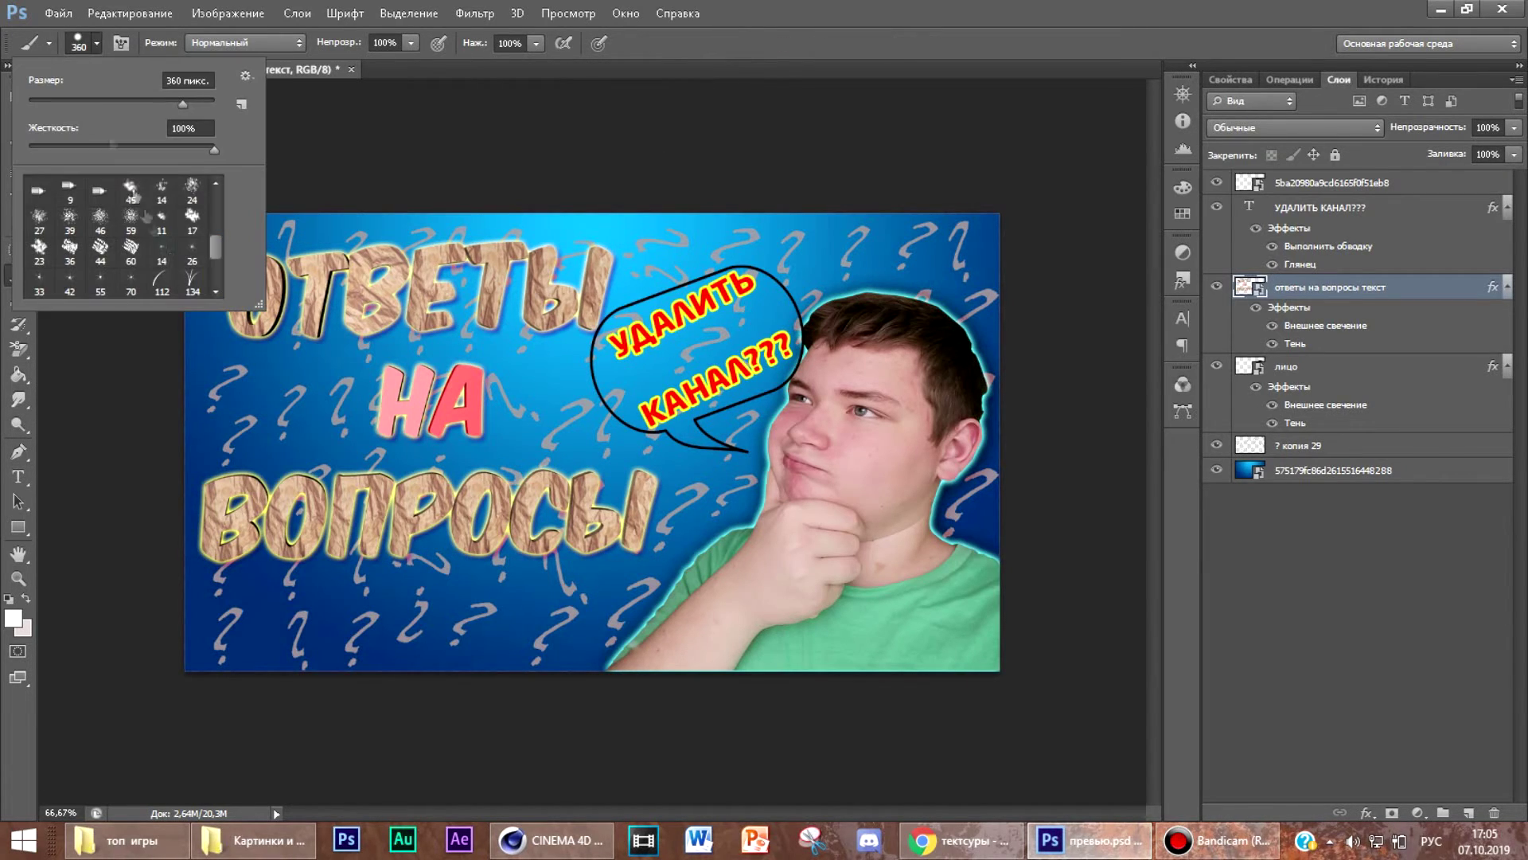
pyautogui.click(357, 404)
pyautogui.press('Return')
pyautogui.moveTo(276, 376); pyautogui.dragTo(553, 420)
pyautogui.hotkey('ctrl', 'z')
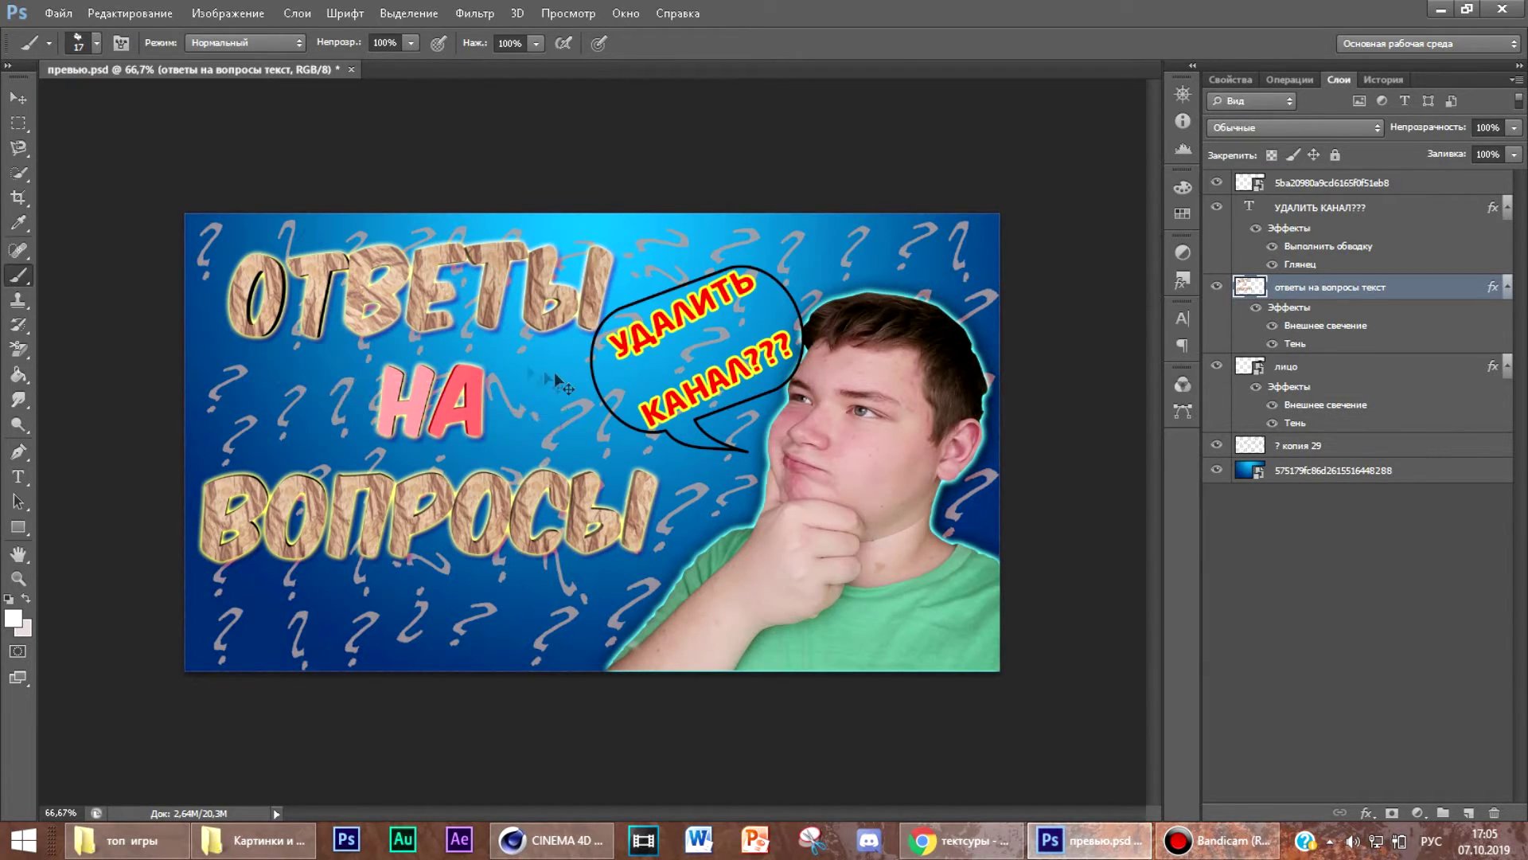
pyautogui.click(80, 46)
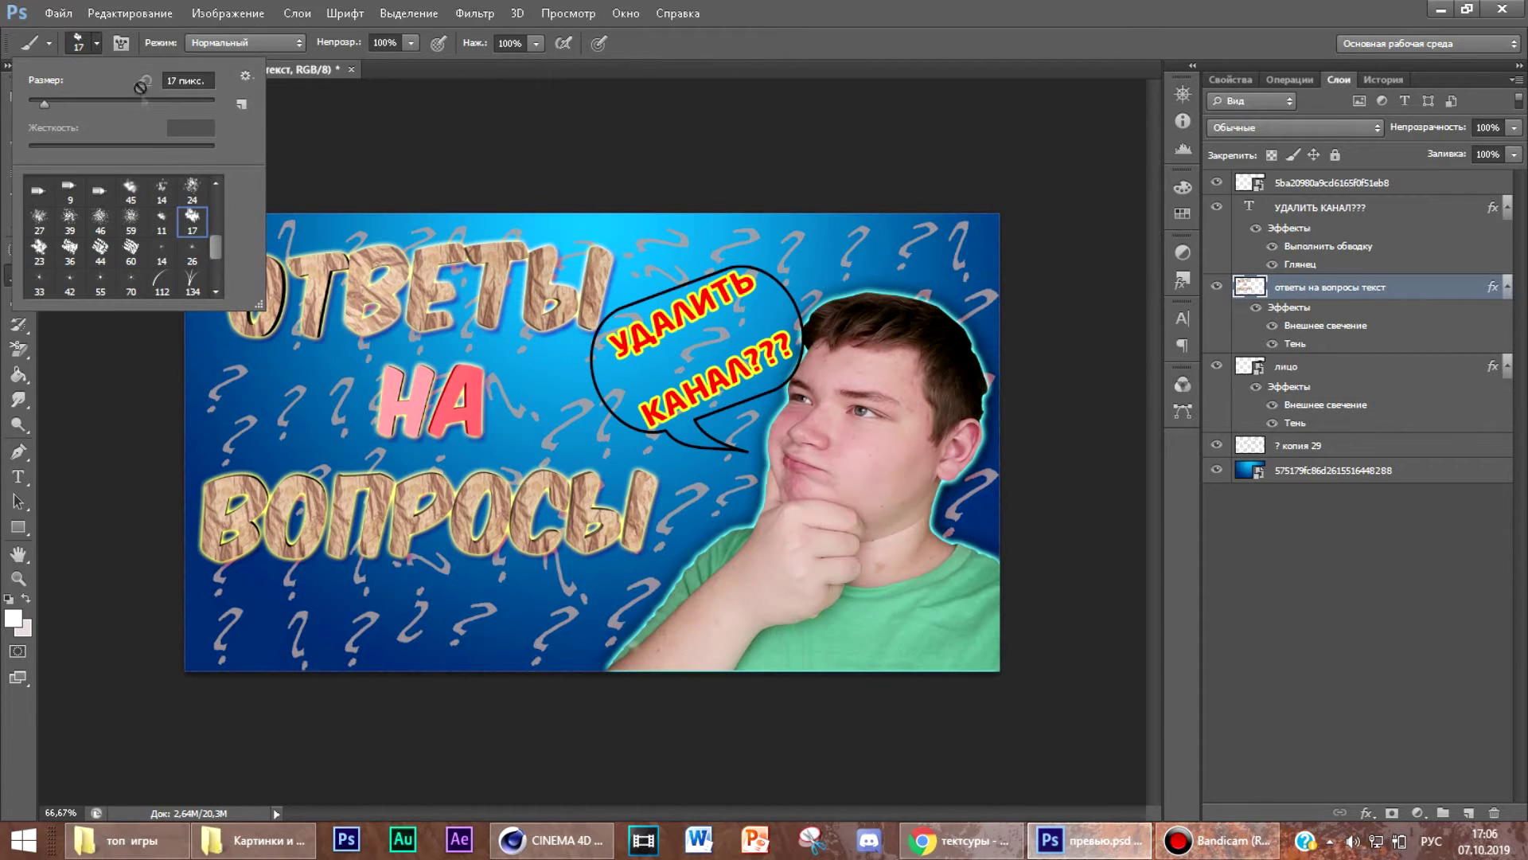
pyautogui.click(245, 76)
pyautogui.click(410, 294)
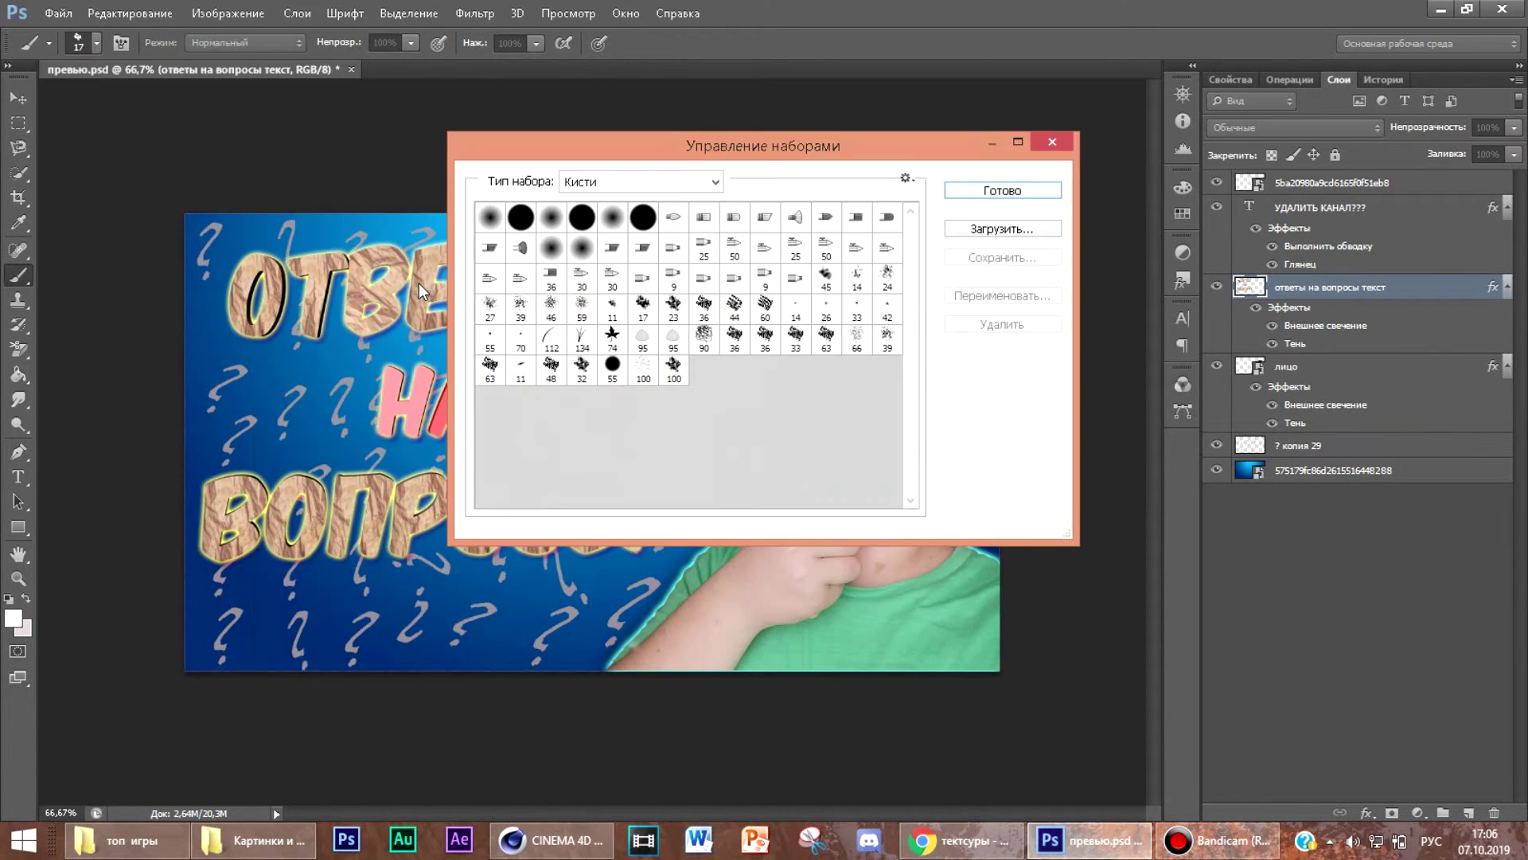
pyautogui.click(703, 308)
pyautogui.click(1052, 141)
pyautogui.click(212, 45)
pyautogui.click(212, 45)
# Step: Choose the textured 39 px brush tip in the detailed brush settings
pyautogui.click(121, 43)
pyautogui.moveTo(796, 222); pyautogui.dragTo(889, 170)
pyautogui.scroll(-2, 897, 292)
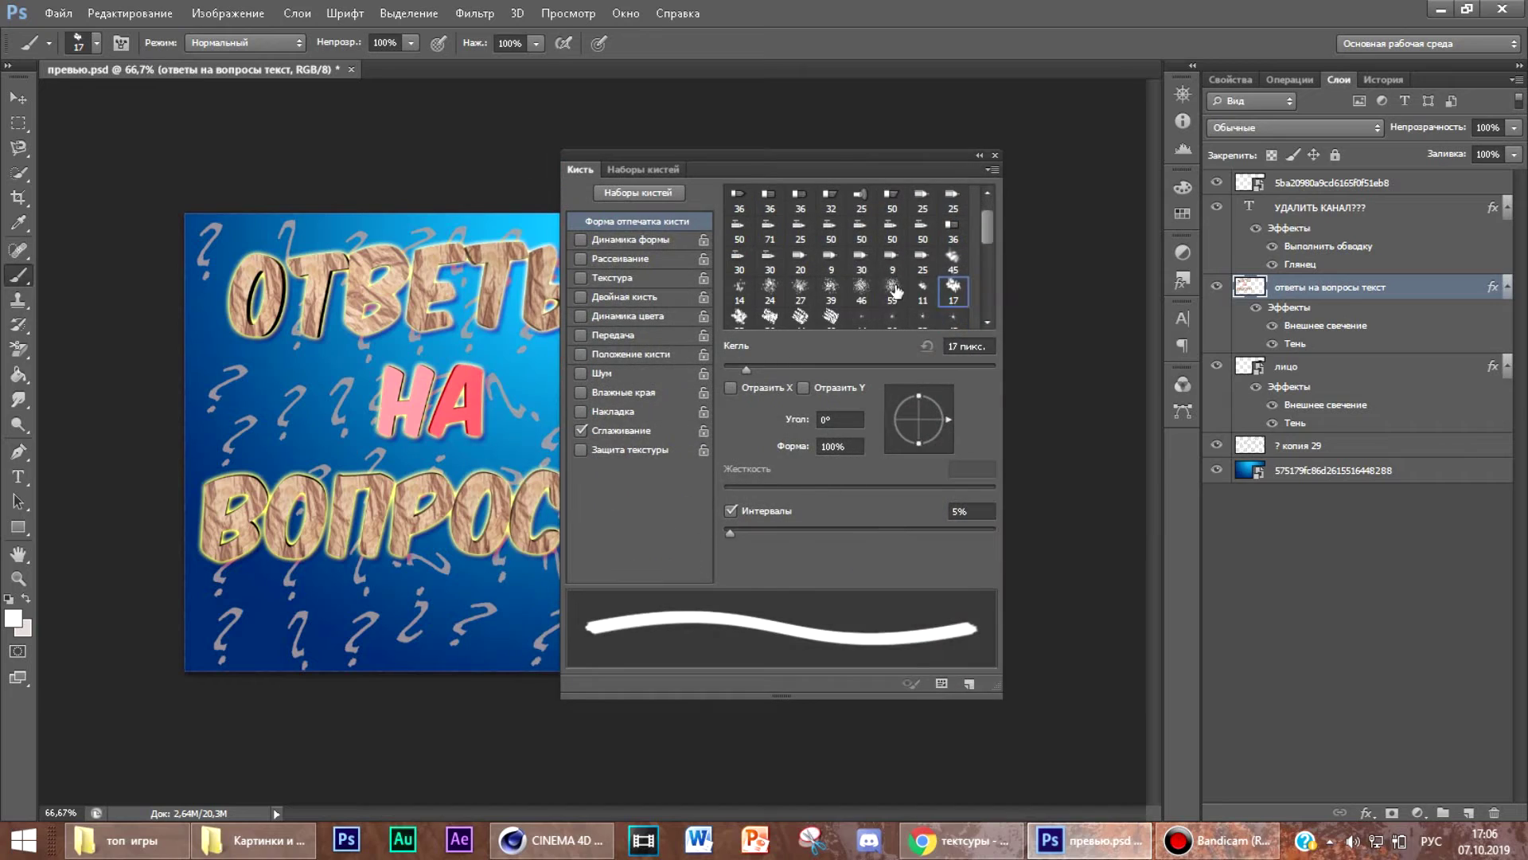
pyautogui.click(894, 288)
pyautogui.click(862, 288)
pyautogui.click(831, 288)
pyautogui.click(980, 155)
pyautogui.click(97, 43)
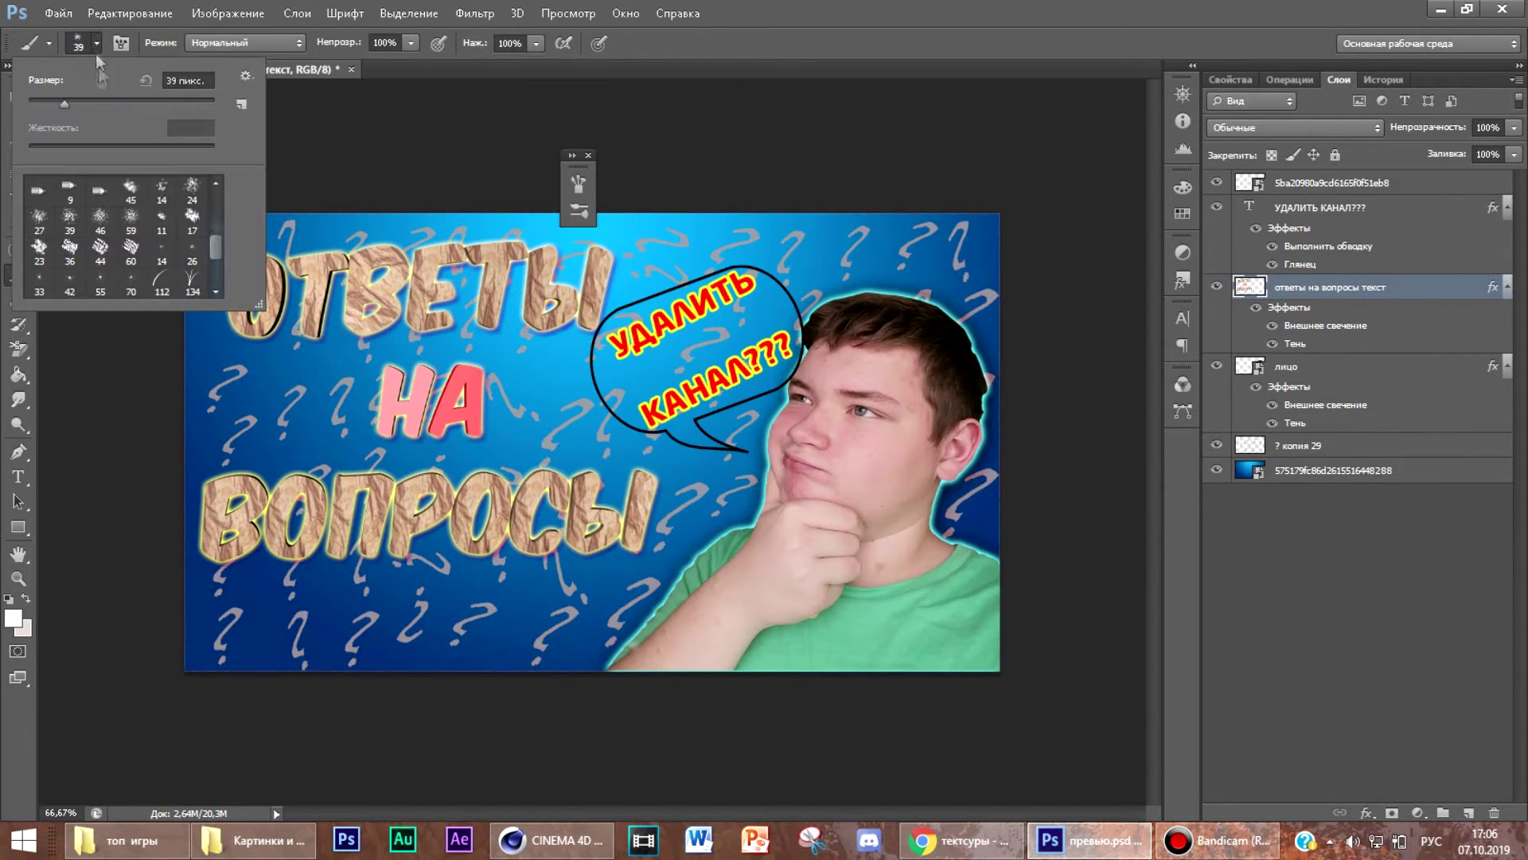
# Step: Try broad white brush strokes across all three words on the text layer
pyautogui.moveTo(195, 402); pyautogui.dragTo(664, 402)
pyautogui.moveTo(195, 282); pyautogui.dragTo(669, 282)
pyautogui.moveTo(195, 525); pyautogui.dragTo(693, 525)
# Step: Erase both ends of the white stroke over the word НА with the Eraser
pyautogui.rightClick(18, 349)
pyautogui.click(95, 345)
pyautogui.moveTo(207, 402); pyautogui.dragTo(358, 402)
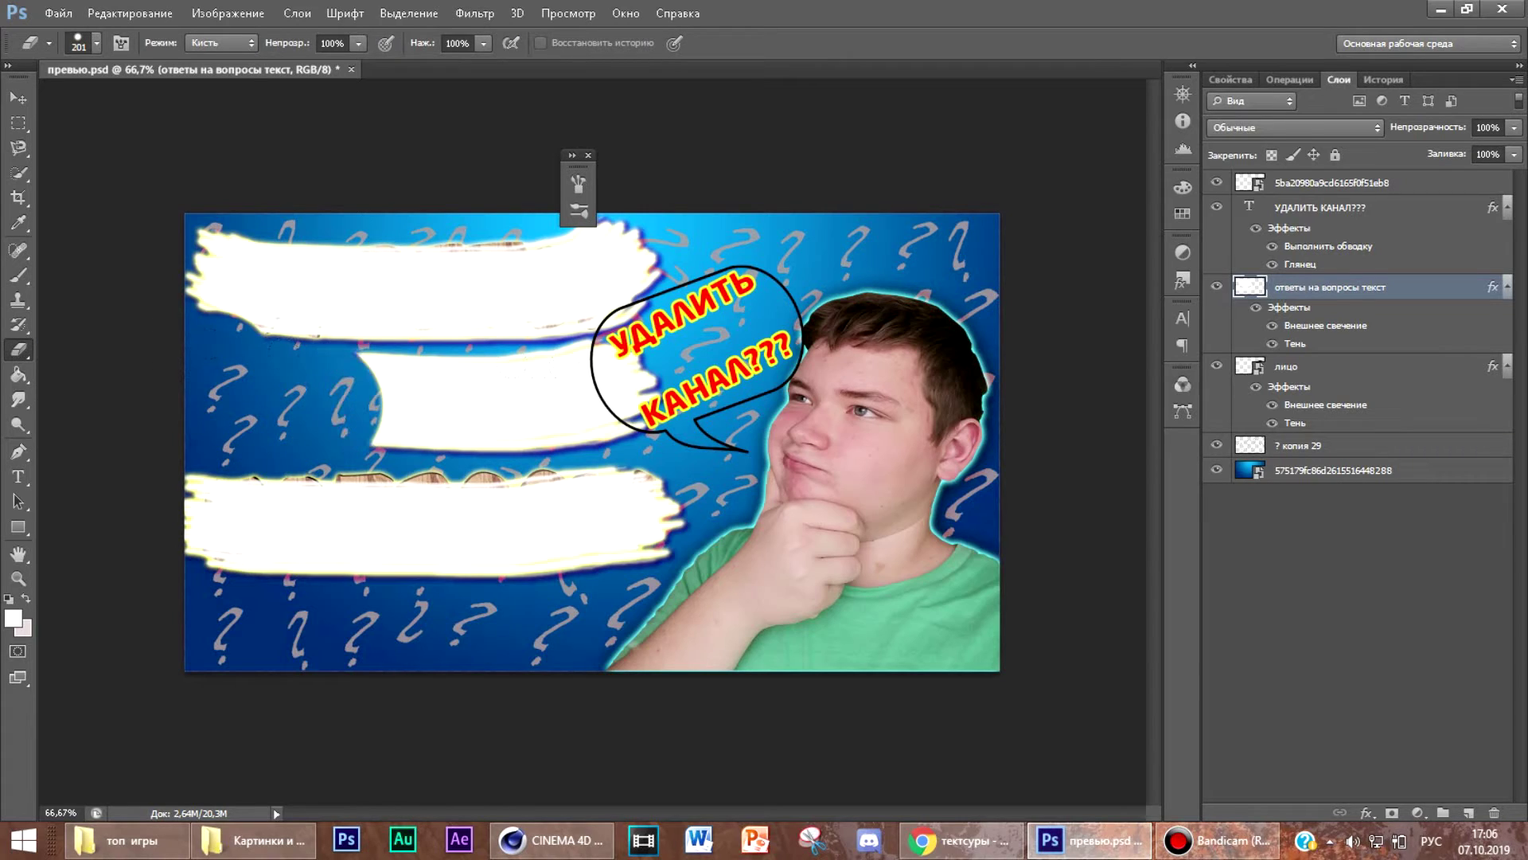
pyautogui.moveTo(629, 394); pyautogui.dragTo(518, 351)
# Step: Undo the white brush strokes and erasing on the text layer
pyautogui.press('v')
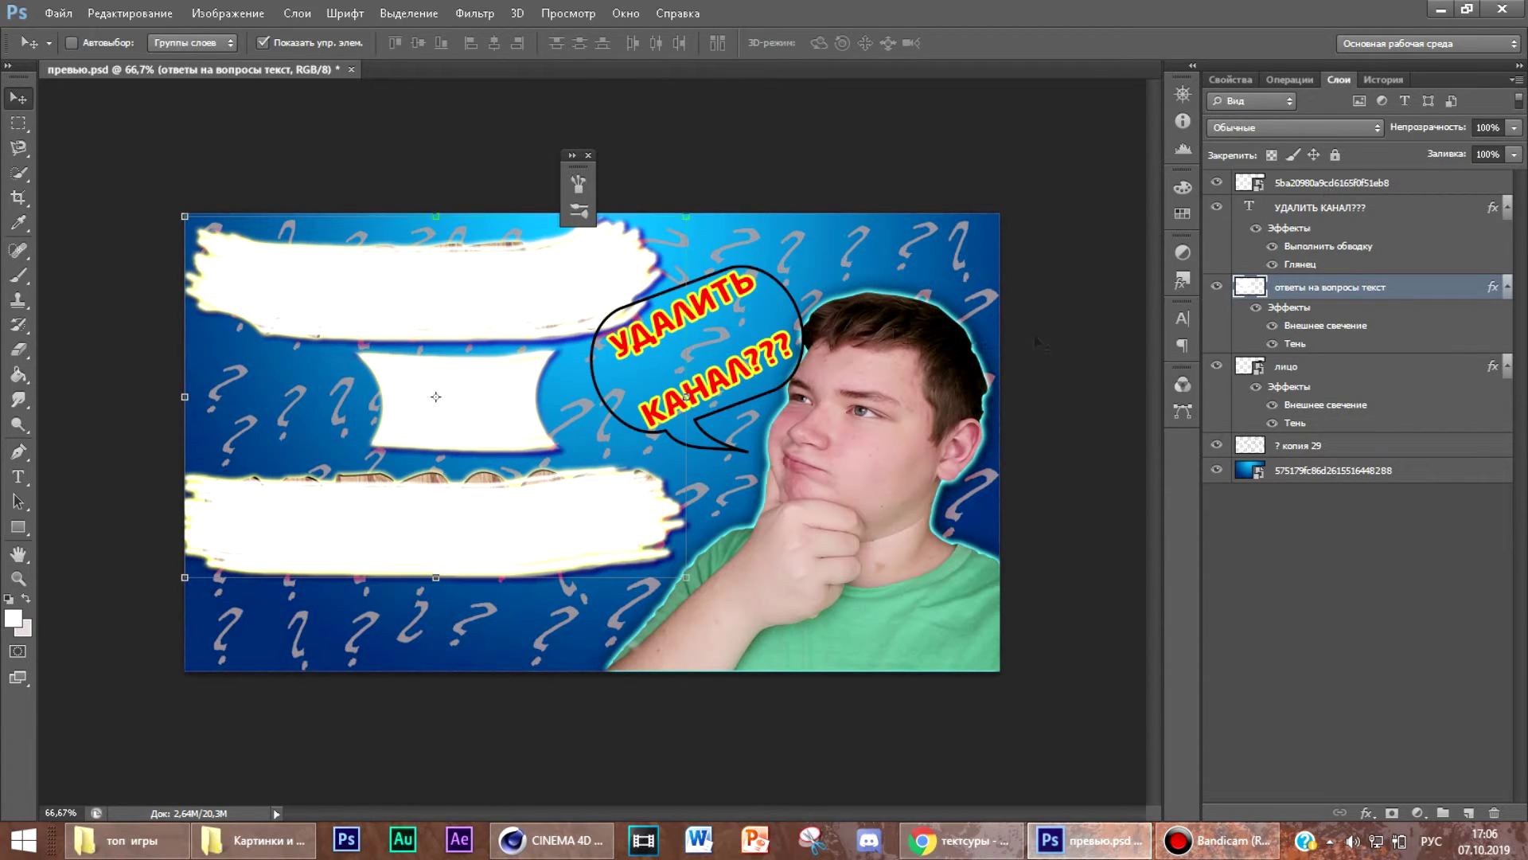
pyautogui.click(1331, 189)
pyautogui.moveTo(479, 304)
pyautogui.mouseDown()
pyautogui.moveTo(454, 410)
pyautogui.moveTo(454, 300)
pyautogui.mouseUp()
pyautogui.hotkey('ctrl', 'alt', 'z')
pyautogui.hotkey('ctrl', 'alt', 'z')
pyautogui.hotkey('ctrl', 'alt', 'z')
pyautogui.hotkey('ctrl', 'alt', 'z')
pyautogui.hotkey('ctrl', 'alt', 'z')
pyautogui.hotkey('ctrl', 'alt', 'z')
pyautogui.hotkey('ctrl', 'alt', 'z')
pyautogui.hotkey('ctrl', 'alt', 'z')
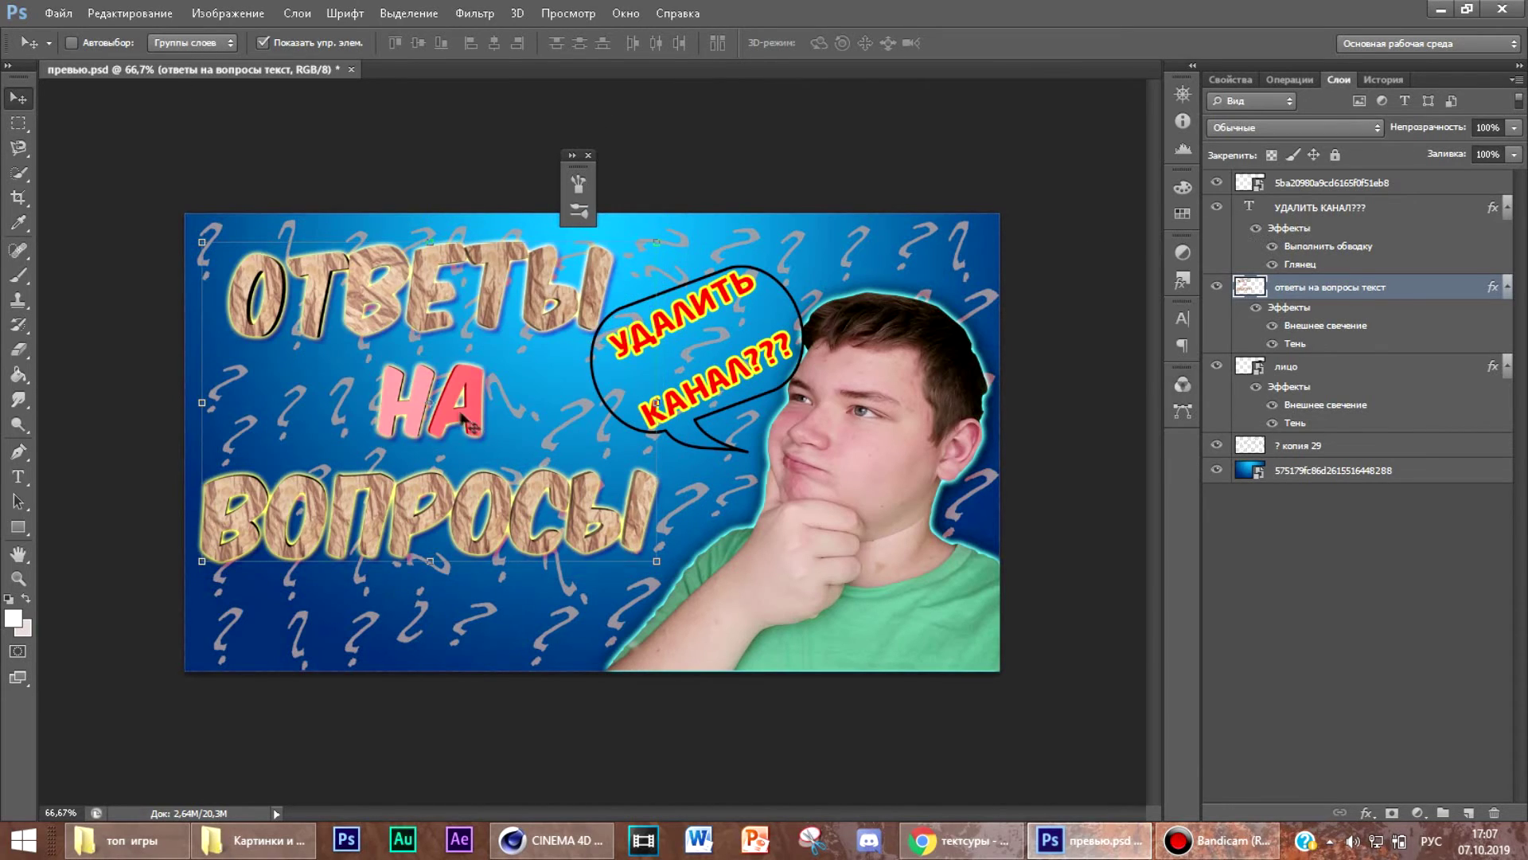
# Step: Rasterize the blue background image layer for painting with the Brush tool
pyautogui.click(1347, 476)
pyautogui.click(20, 278)
pyautogui.click(315, 395)
pyautogui.click(680, 338)
# Step: Try white brush strokes behind the three words on the blue background layer and undo them
pyautogui.moveTo(245, 401); pyautogui.dragTo(593, 382)
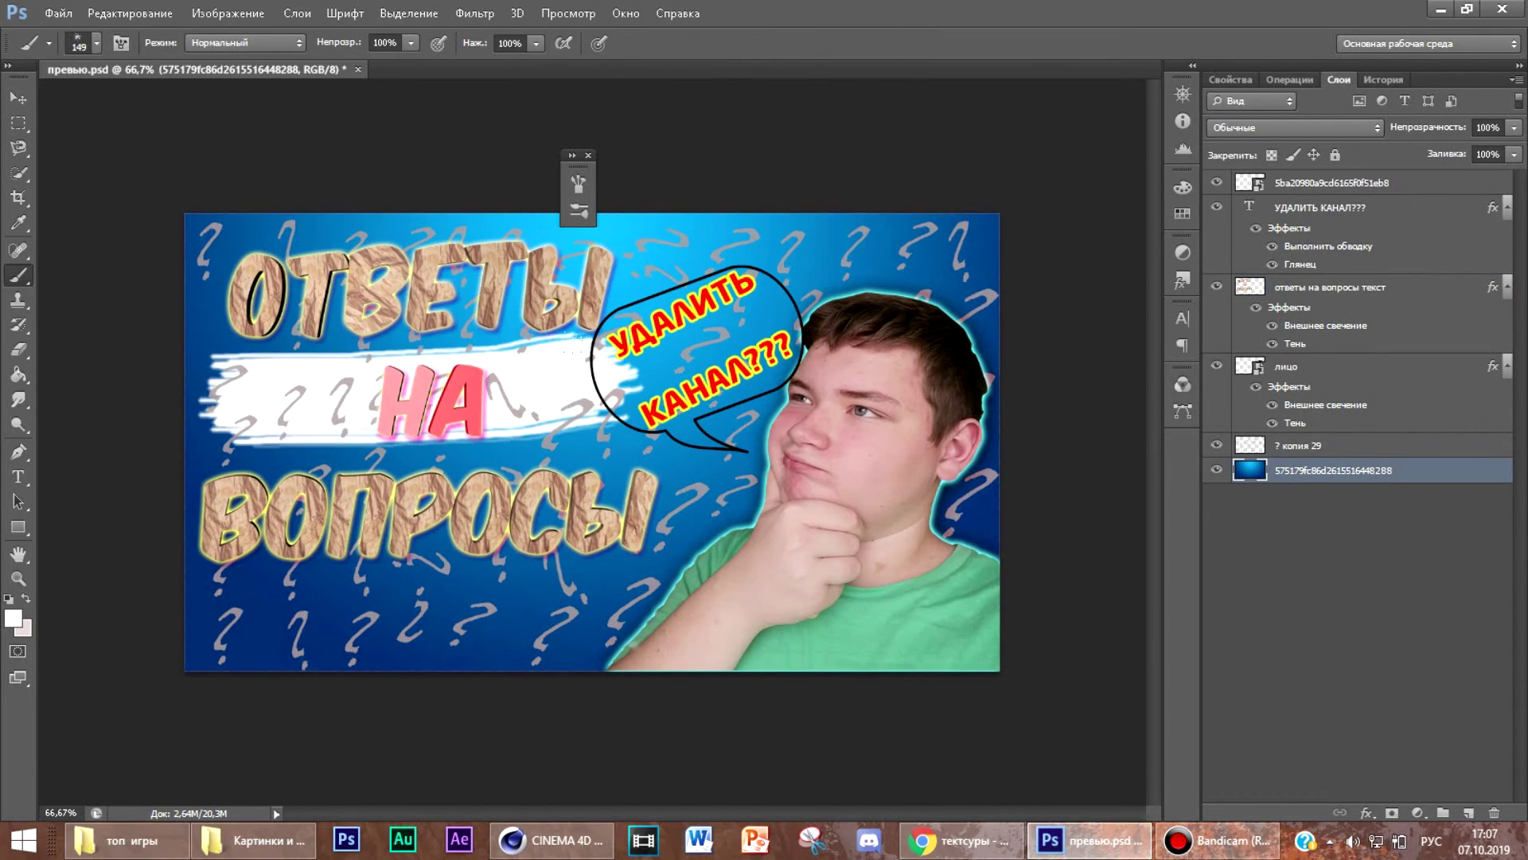
pyautogui.moveTo(215, 521); pyautogui.dragTo(685, 489)
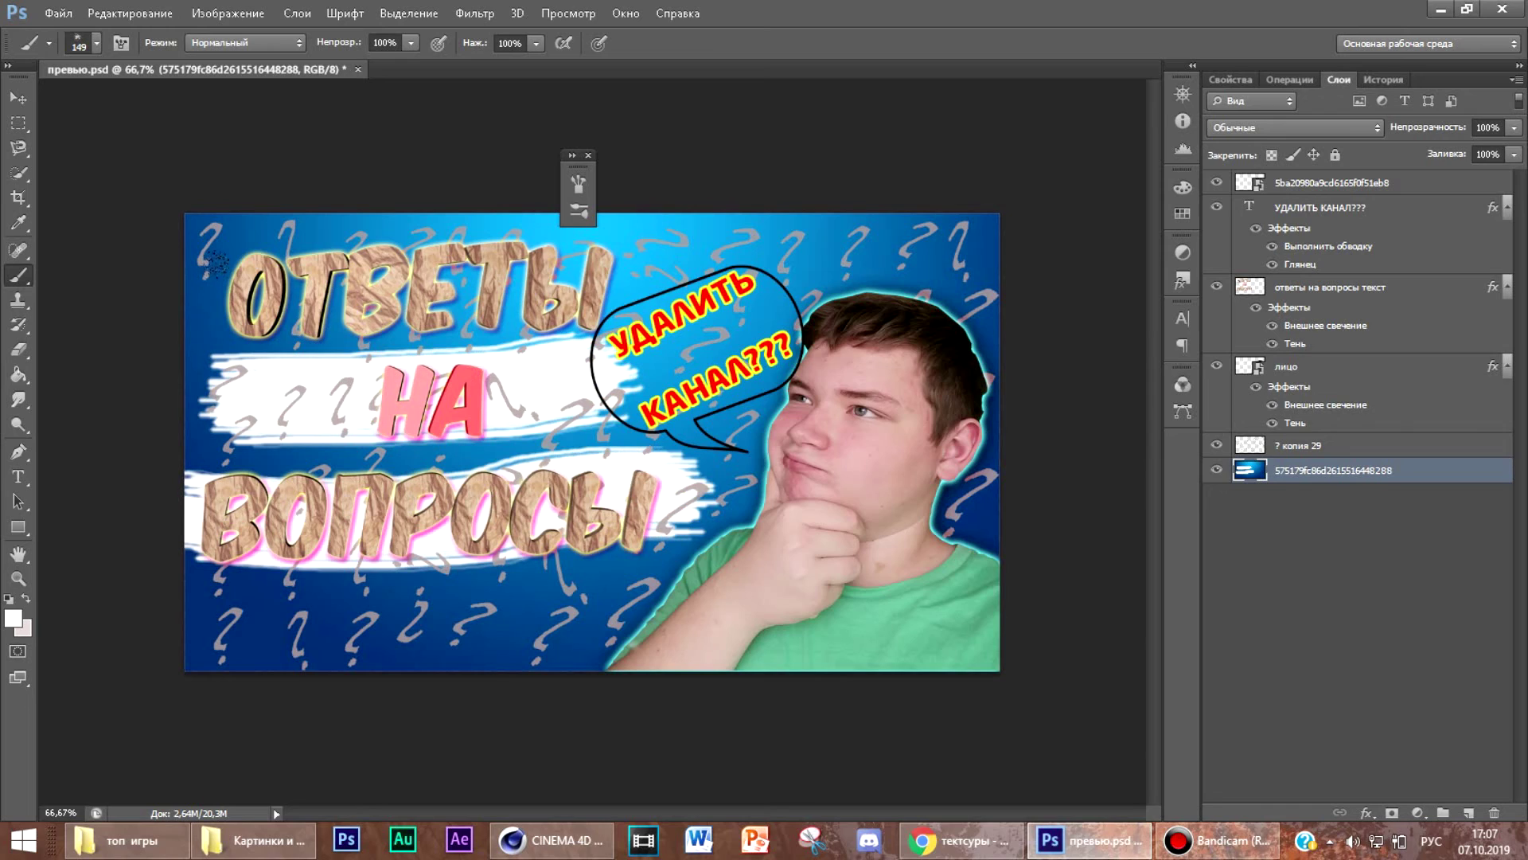
pyautogui.moveTo(227, 302); pyautogui.dragTo(649, 287)
pyautogui.hotkey('ctrl', 'alt', 'z')
pyautogui.hotkey('ctrl', 'alt', 'z')
pyautogui.hotkey('ctrl', 'alt', 'z')
# Step: Paint white 149 px brush strokes behind ОТВЕТЫ, НА and ВОПРОСЫ on the "? копия 29" layer
pyautogui.click(1310, 451)
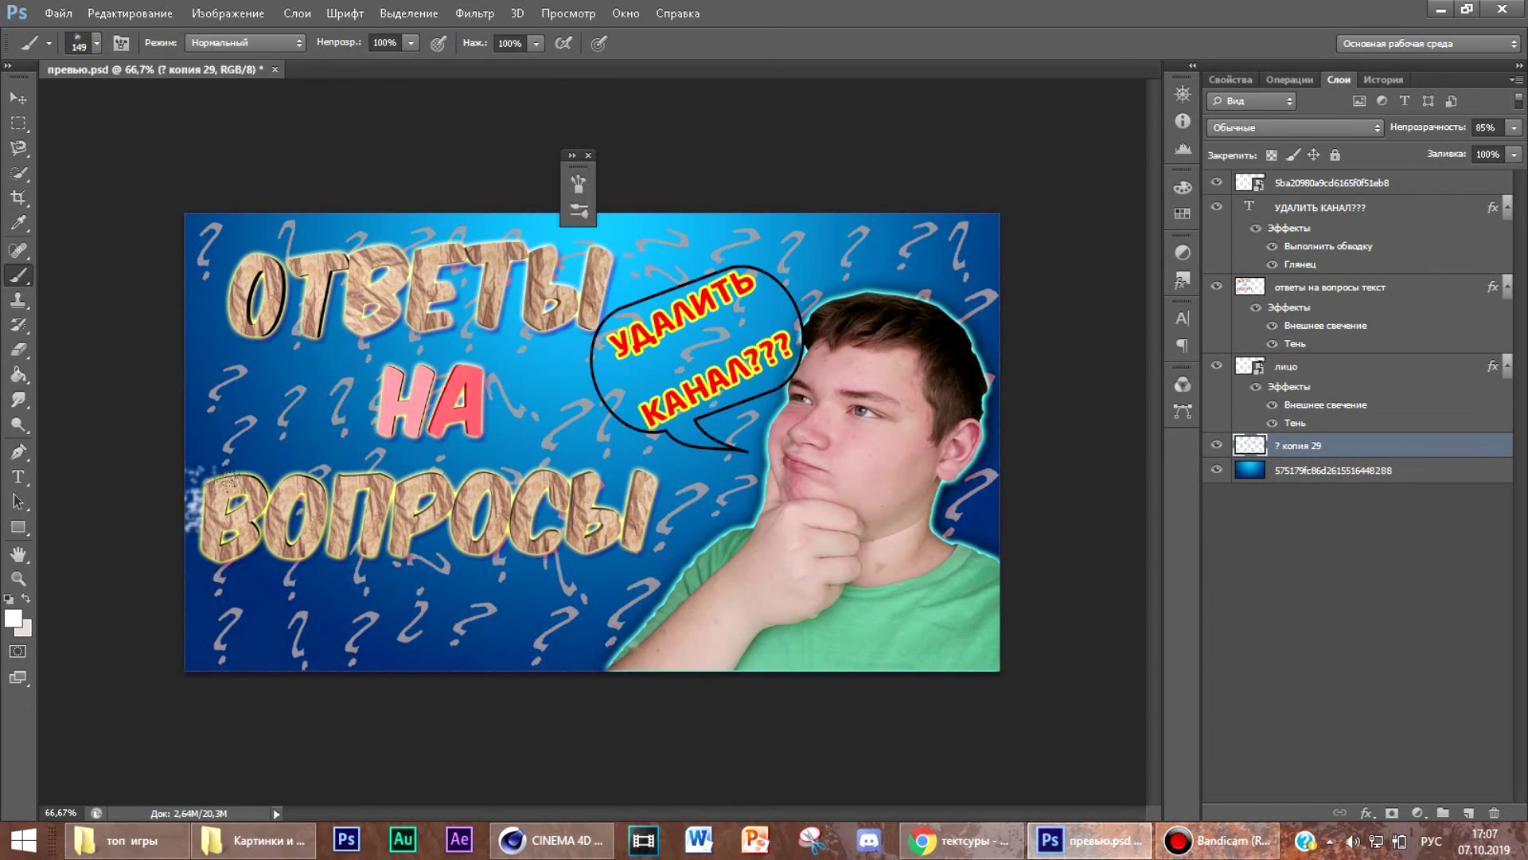
pyautogui.moveTo(225, 510); pyautogui.dragTo(684, 494)
pyautogui.moveTo(343, 398); pyautogui.dragTo(517, 390)
pyautogui.moveTo(213, 287)
pyautogui.mouseDown()
pyautogui.moveTo(457, 295)
pyautogui.moveTo(641, 279)
pyautogui.mouseUp()
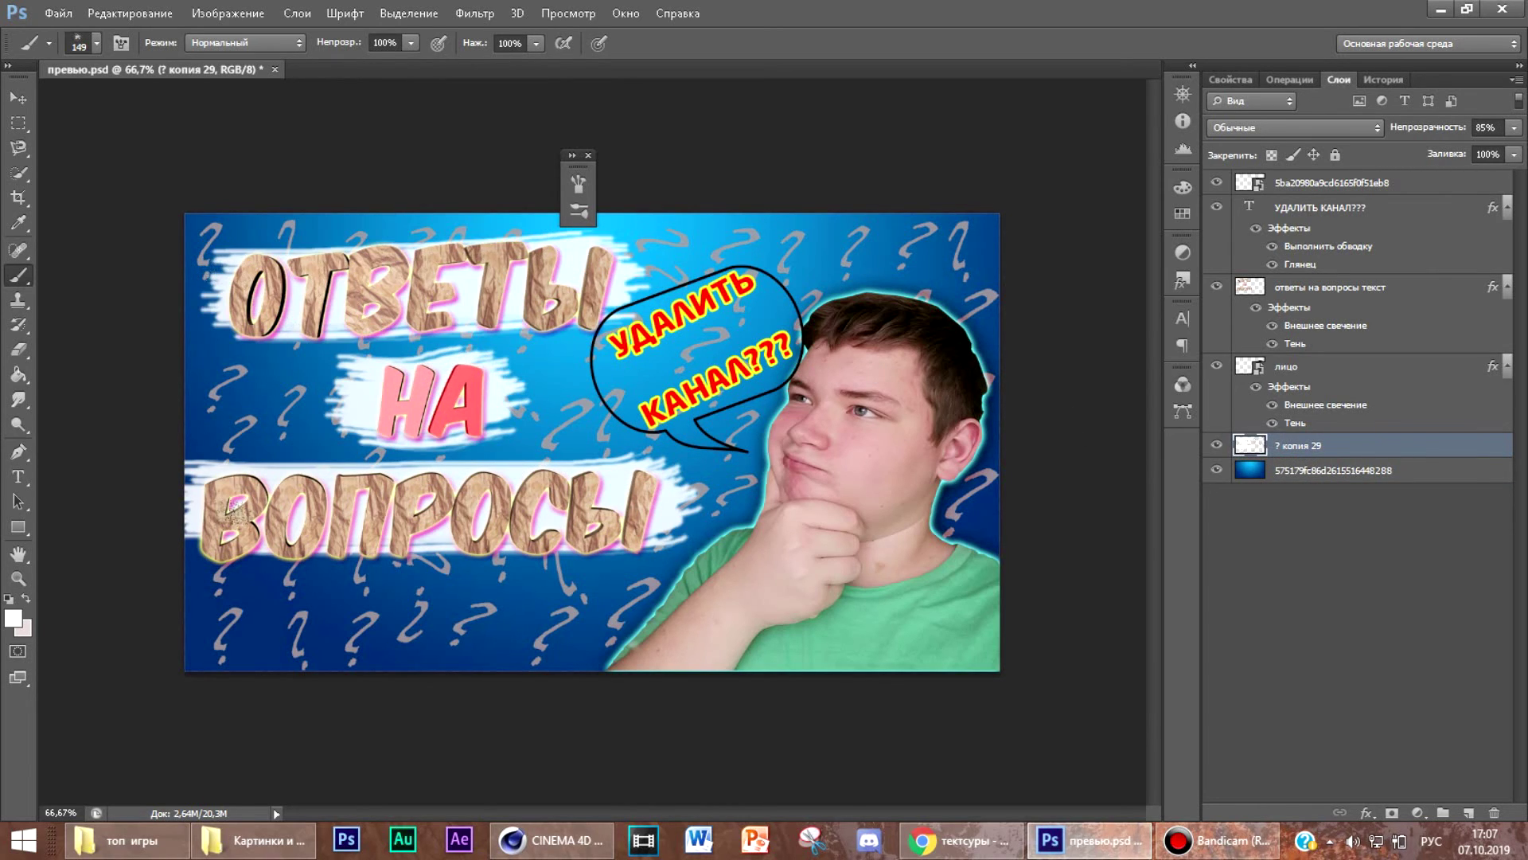
pyautogui.moveTo(233, 541); pyautogui.dragTo(390, 531)
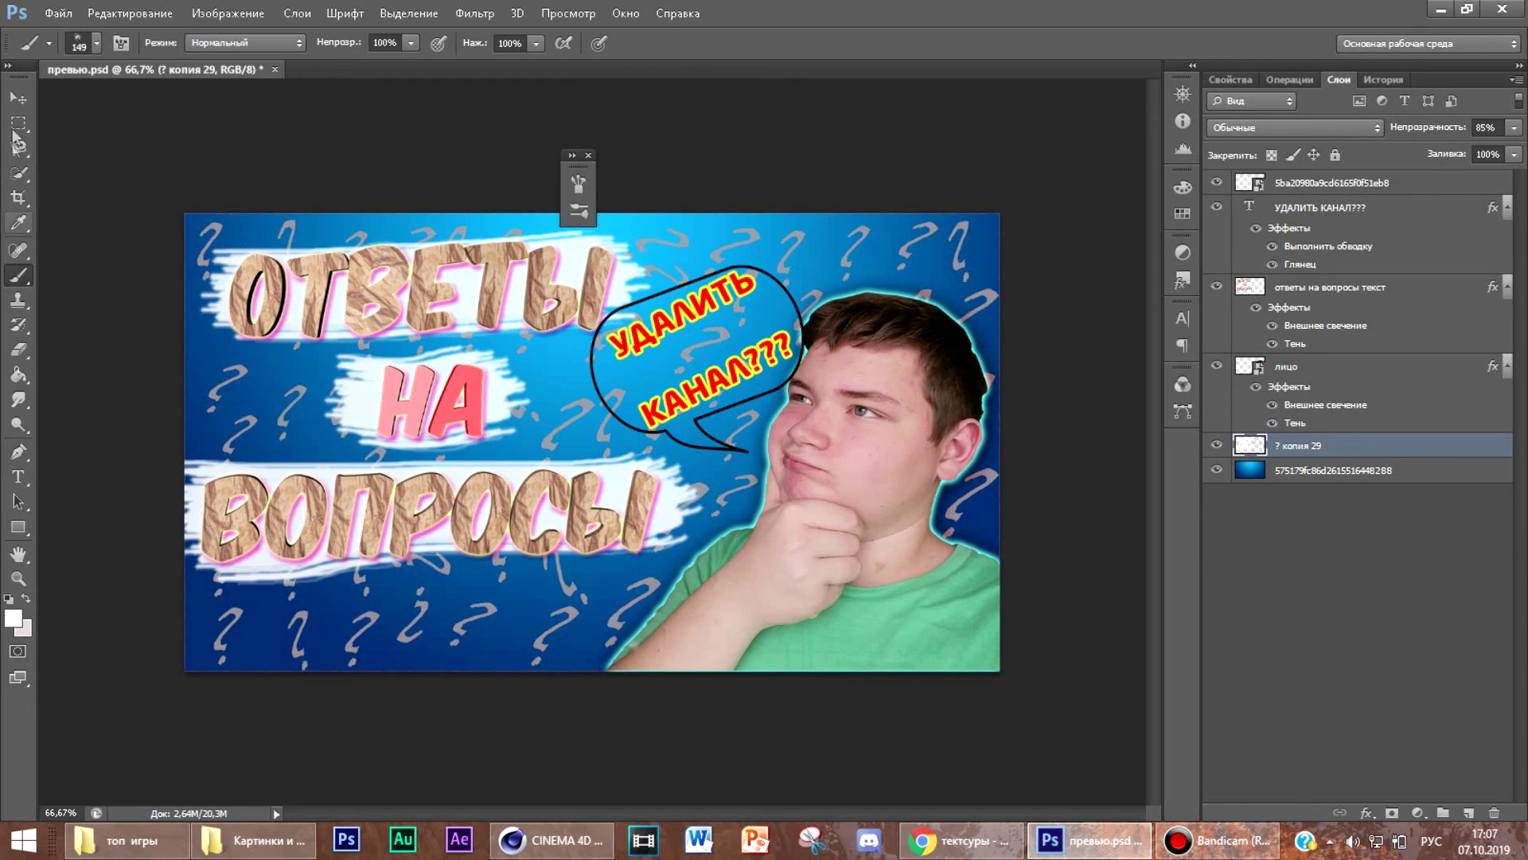
pyautogui.click(18, 97)
pyautogui.click(1360, 589)
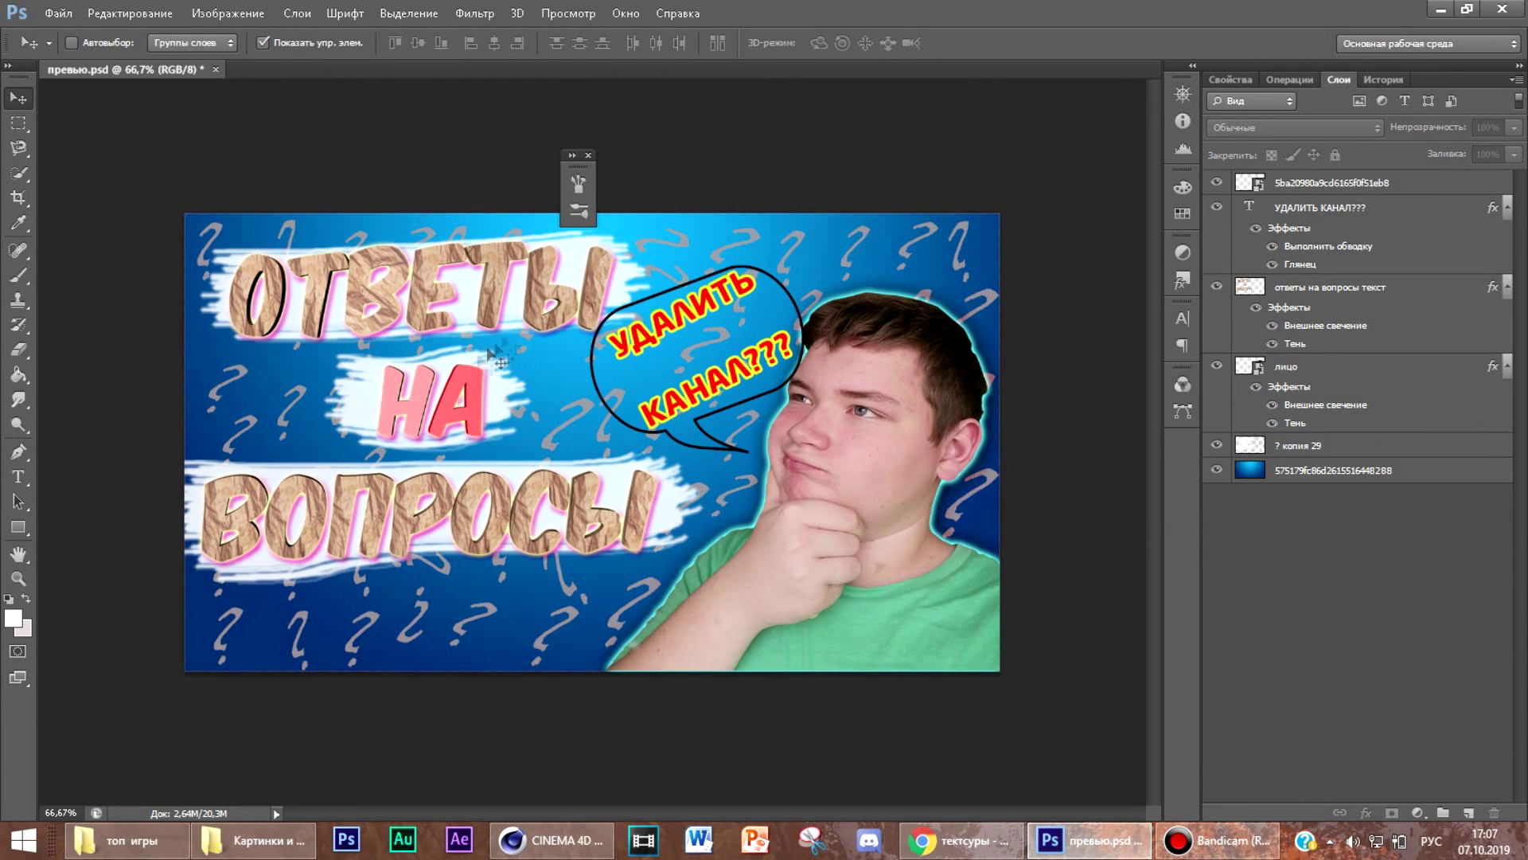
# Step: Save the finished preview image as a new file
pyautogui.click(1321, 445)
pyautogui.click(58, 13)
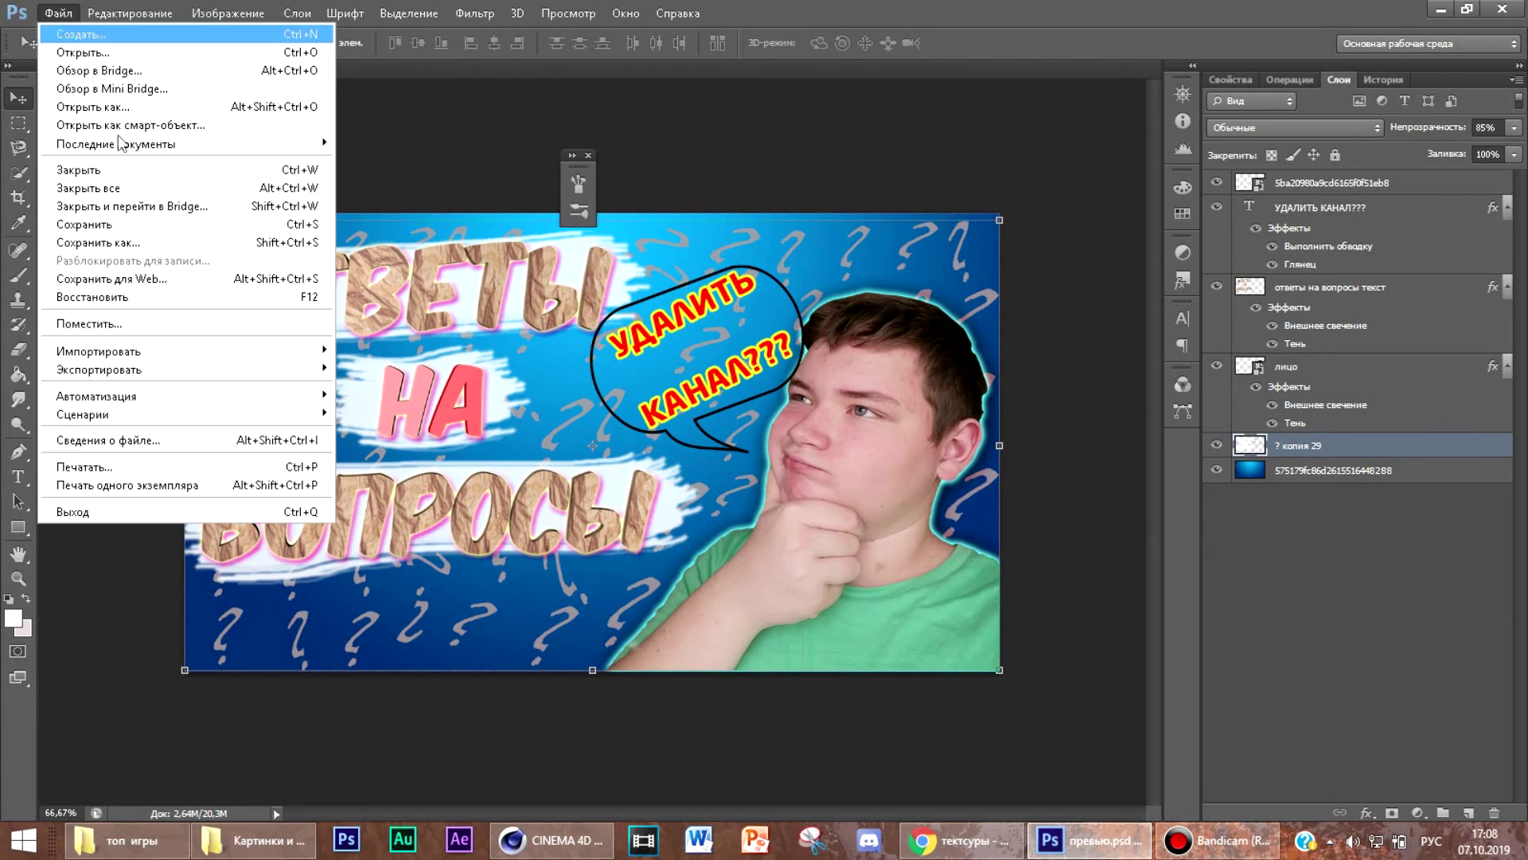
pyautogui.click(95, 242)
pyautogui.click(820, 464)
pyautogui.click(764, 604)
pyautogui.click(989, 440)
pyautogui.press('Return')
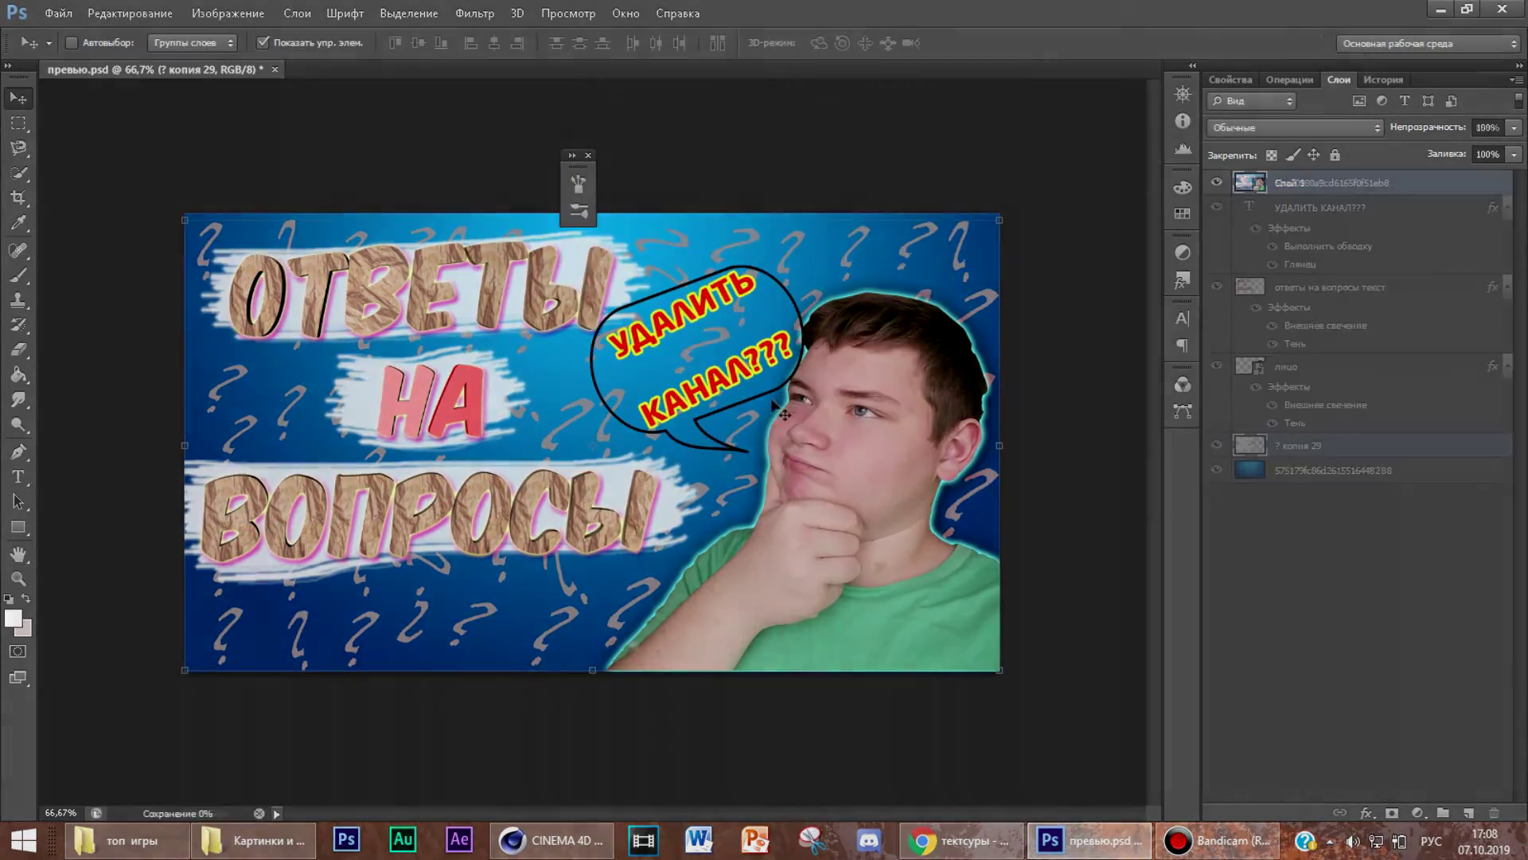